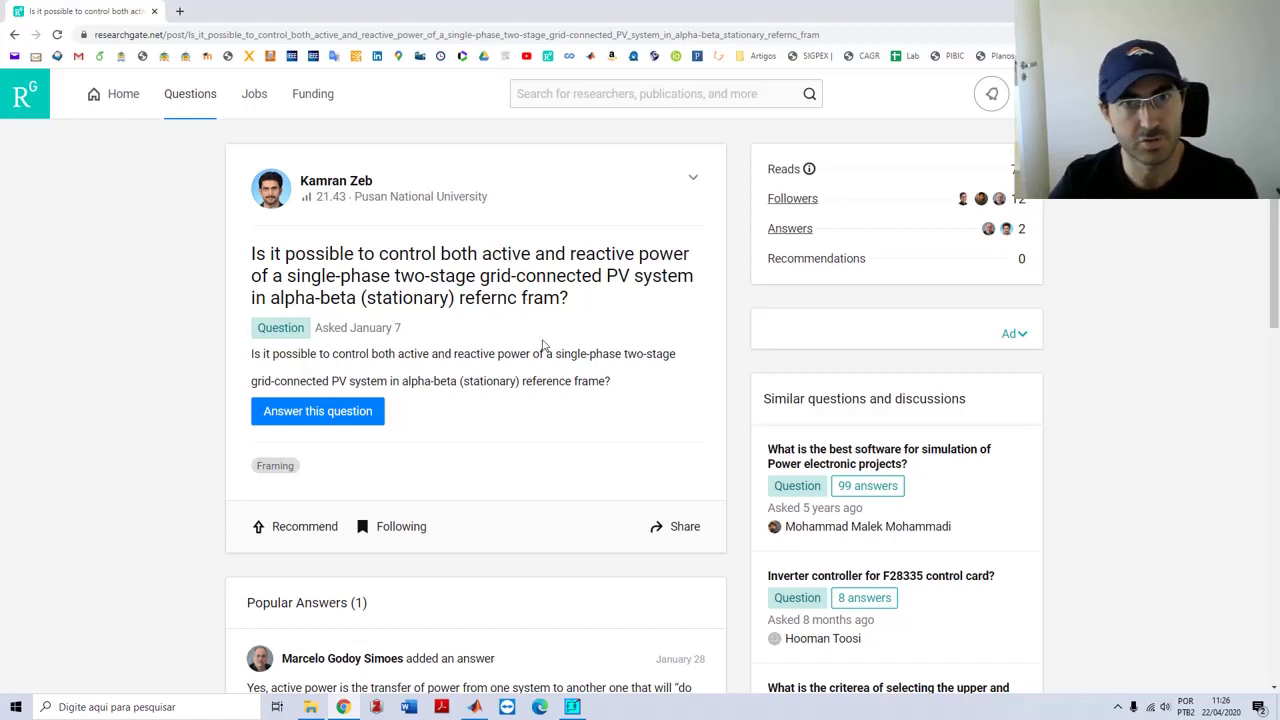
Switch from the ResearchGate question in Chrome to the PSIM single-phase inverter schematic
{"action": "left_click", "coordinate": [572, 707]}
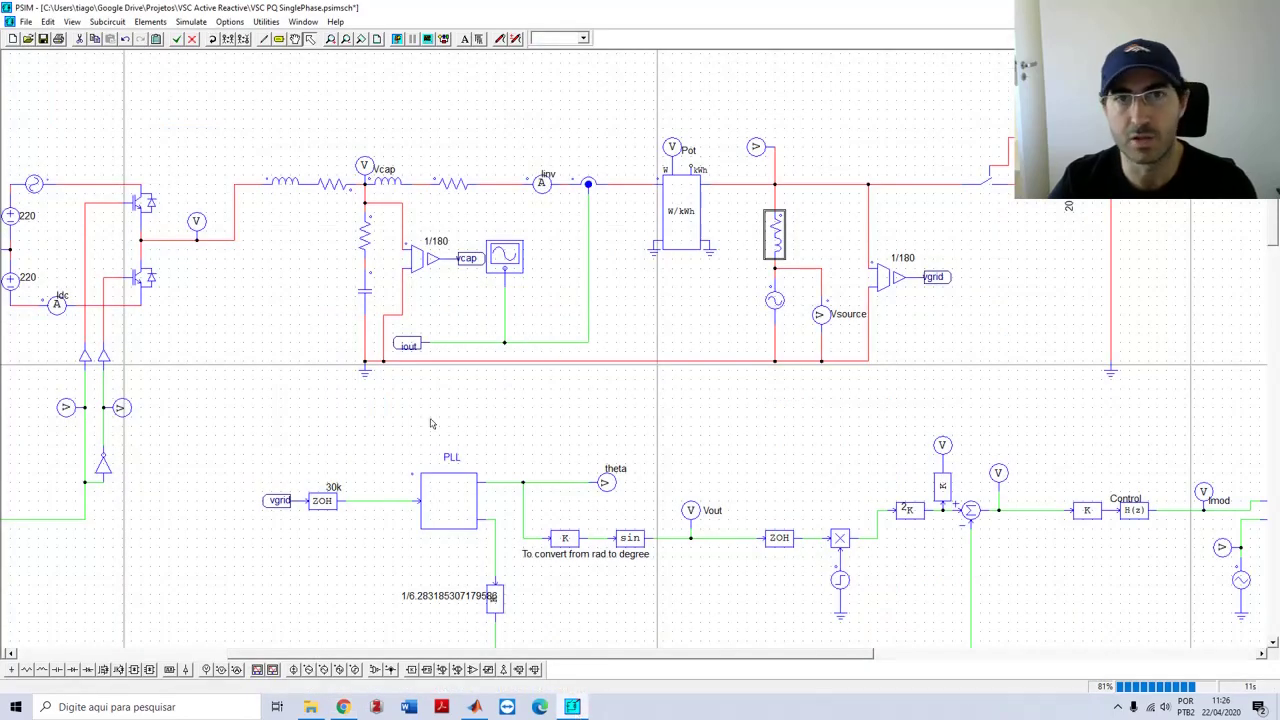
{"action": "left_click_drag", "start_coordinate": [431, 423], "coordinate": [614, 469]}
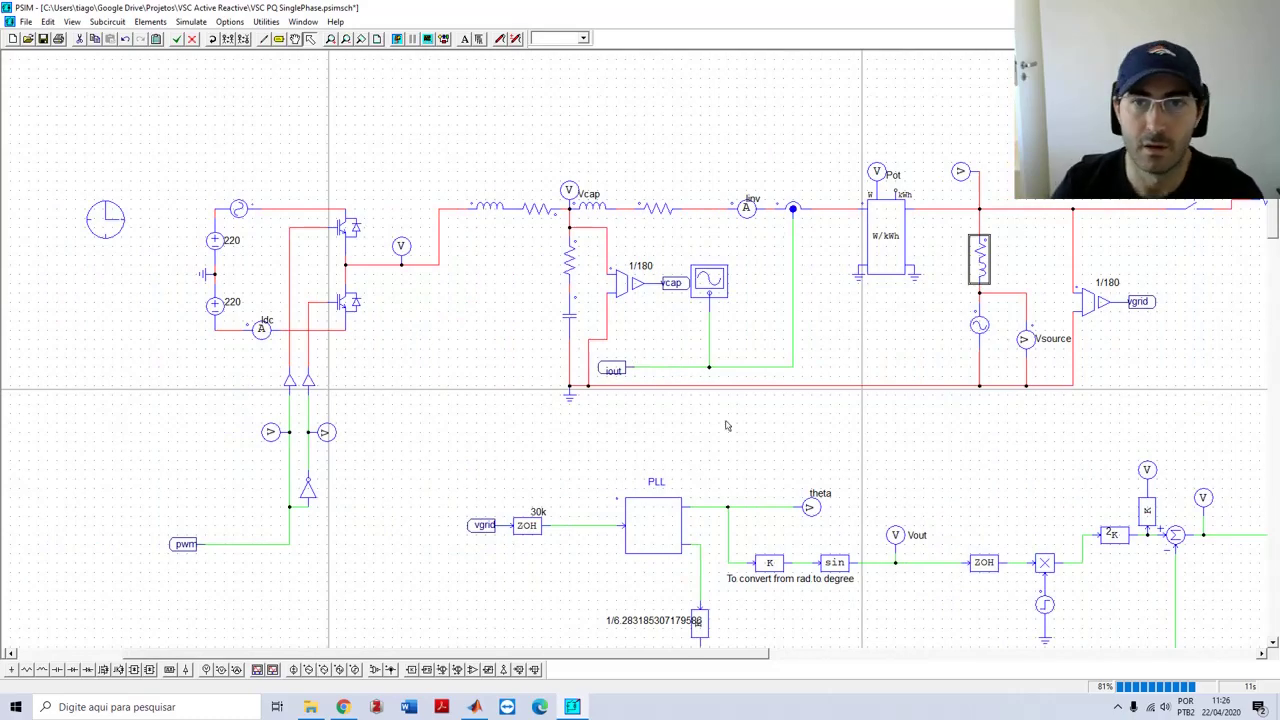
{"action": "scroll", "coordinate": [878, 502], "scroll_direction": "down", "scroll_amount": 3}
{"action": "scroll", "coordinate": [878, 502], "scroll_direction": "up", "scroll_amount": 3}
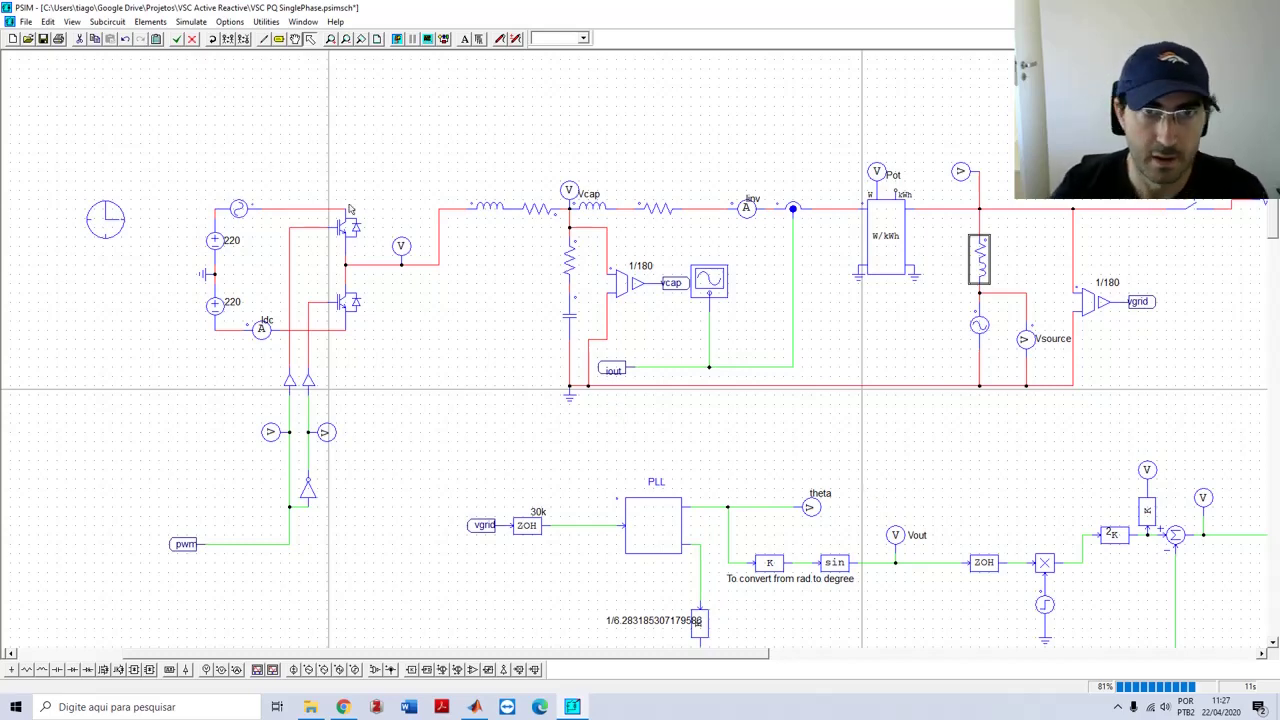
{"action": "left_click_drag", "start_coordinate": [1088, 435], "coordinate": [1062, 445]}
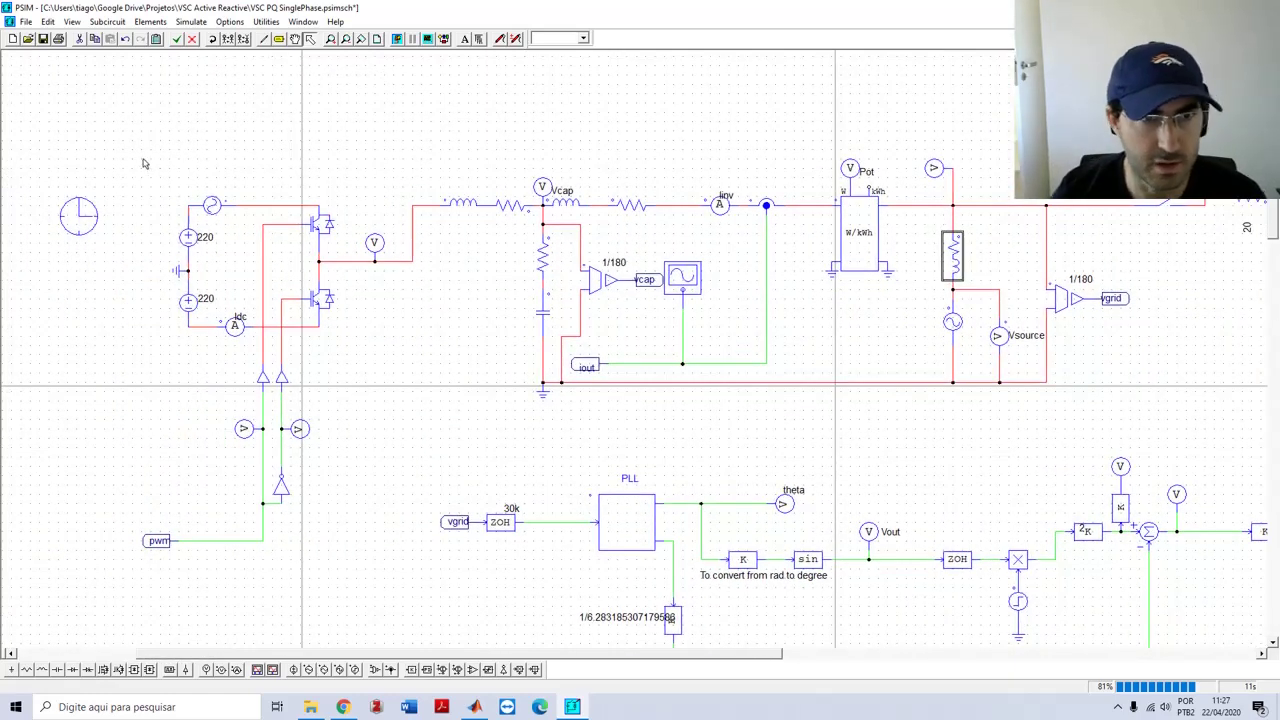
{"action": "left_click_drag", "start_coordinate": [143, 163], "coordinate": [357, 517]}
{"action": "left_click", "coordinate": [368, 505]}
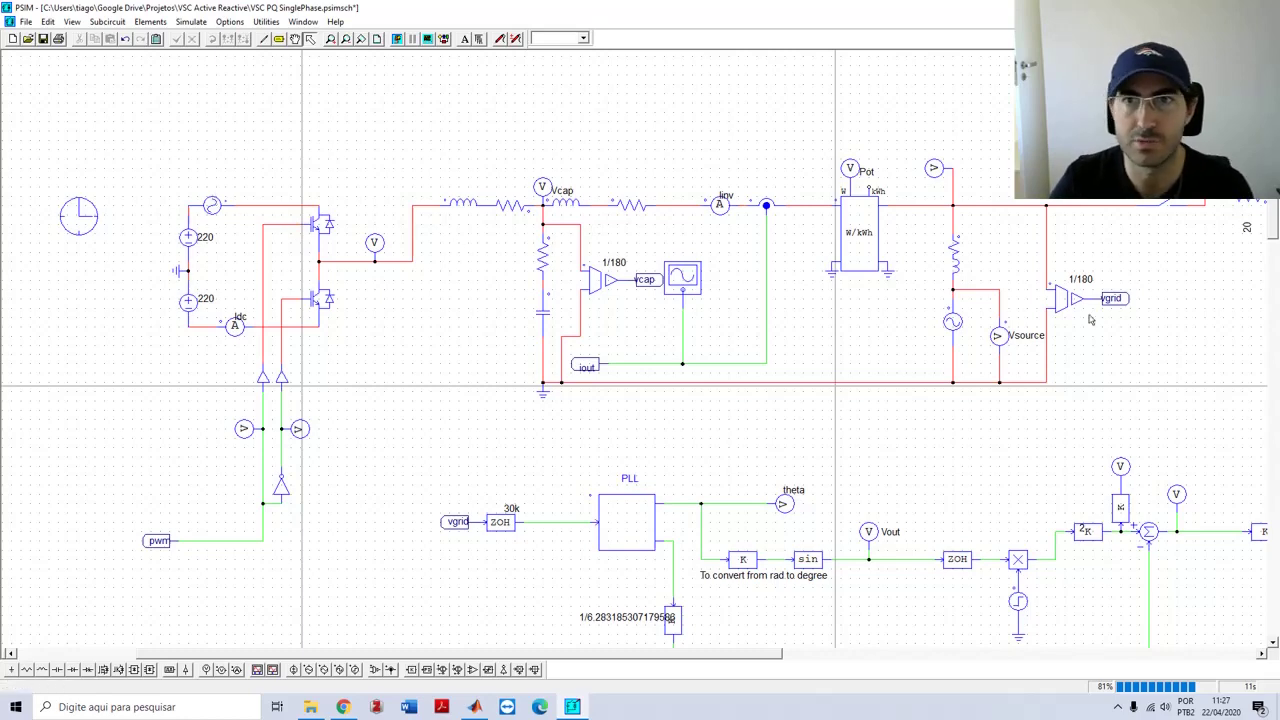
{"action": "left_click_drag", "start_coordinate": [425, 141], "coordinate": [646, 380]}
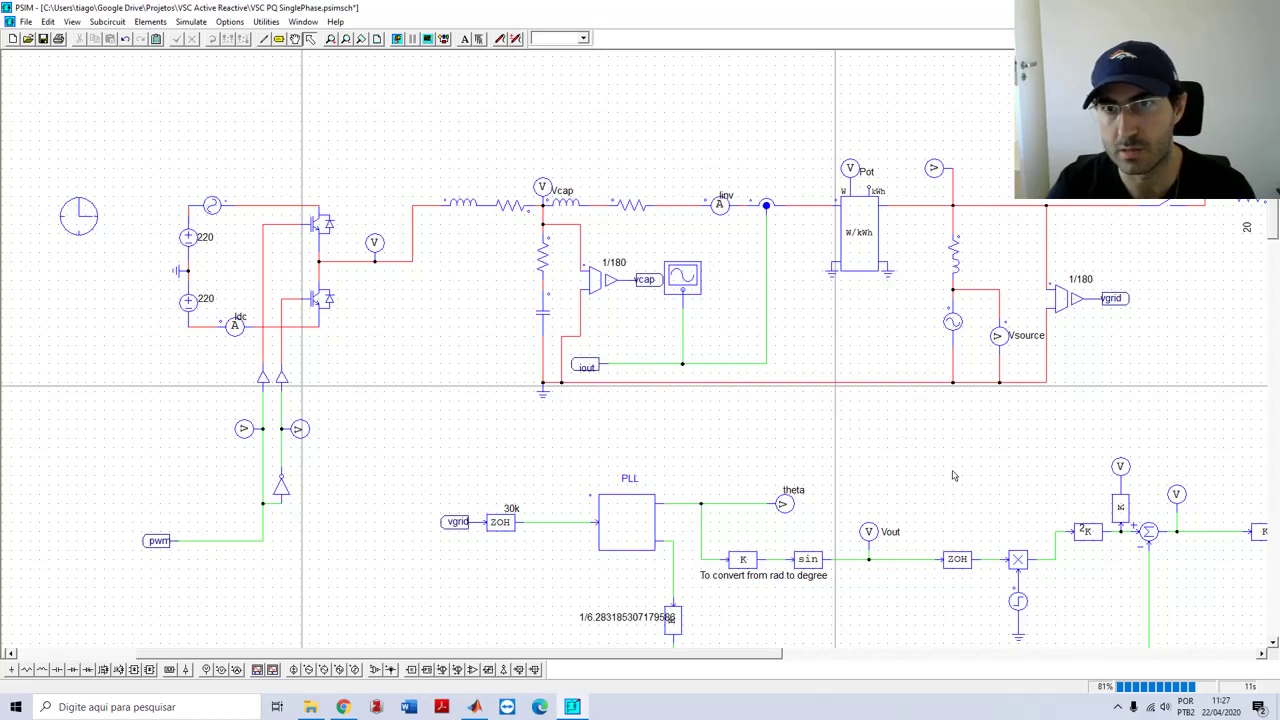
{"action": "left_click_drag", "start_coordinate": [955, 472], "coordinate": [788, 475]}
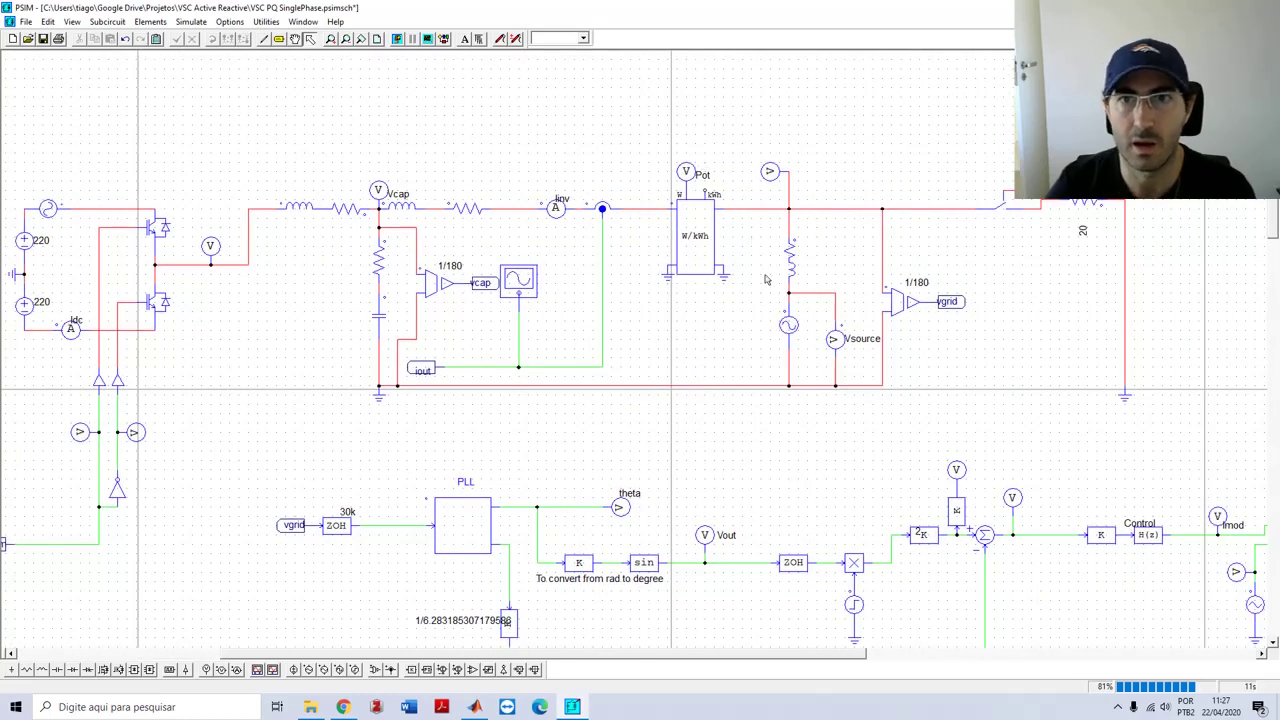
{"action": "left_click", "coordinate": [788, 318]}
{"action": "left_click", "coordinate": [790, 278]}
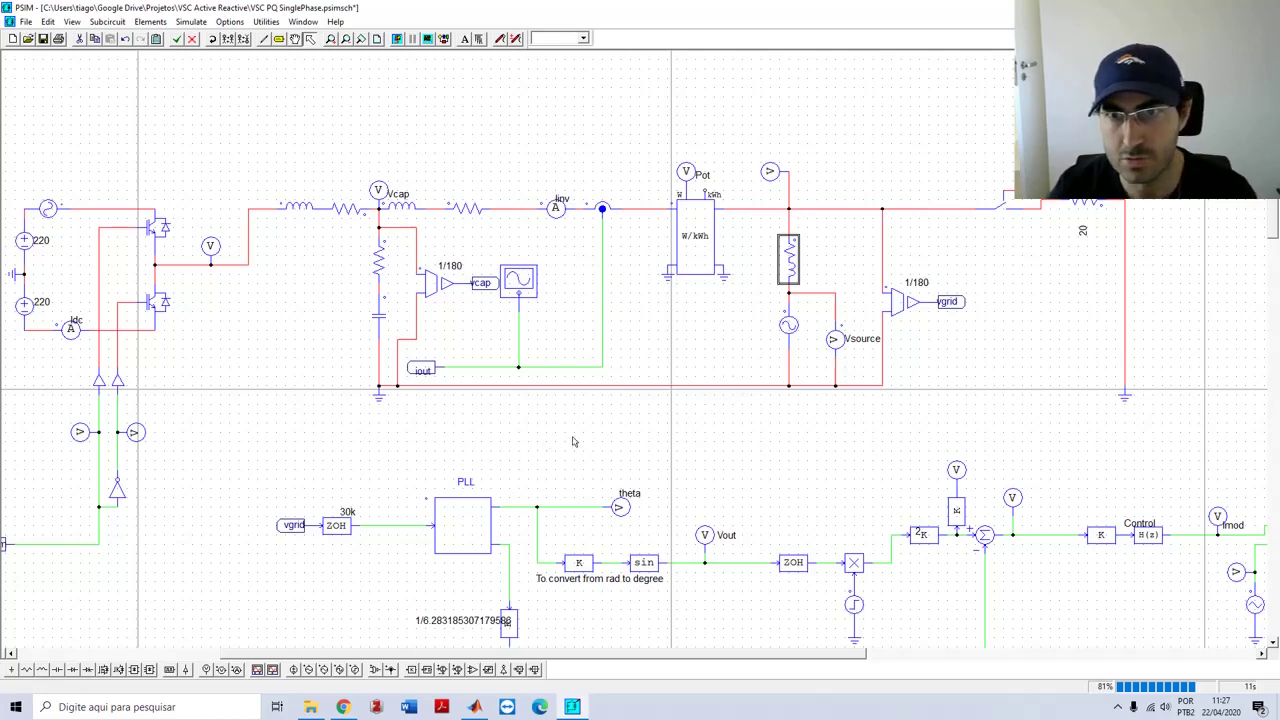
{"action": "scroll", "coordinate": [573, 441], "scroll_direction": "down", "scroll_amount": 3}
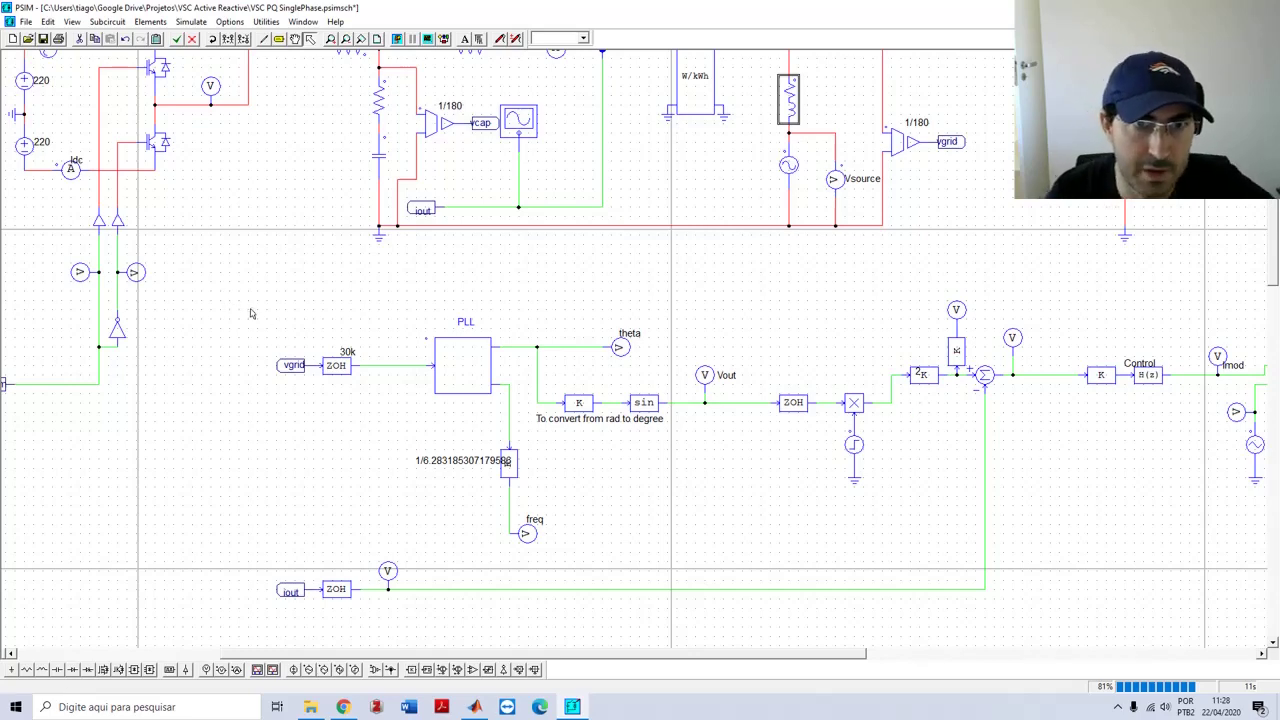
{"action": "left_click_drag", "start_coordinate": [274, 315], "coordinate": [750, 533]}
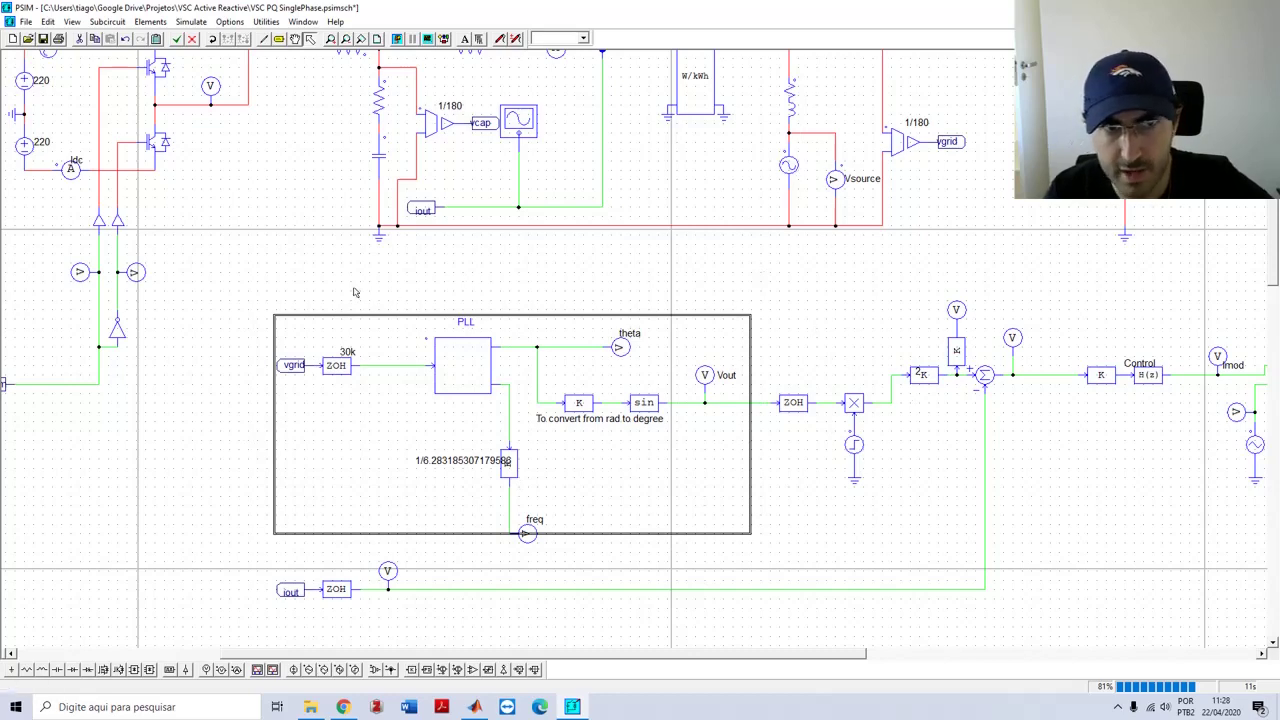
{"action": "left_click", "coordinate": [270, 271]}
{"action": "left_click_drag", "start_coordinate": [965, 572], "coordinate": [970, 557]}
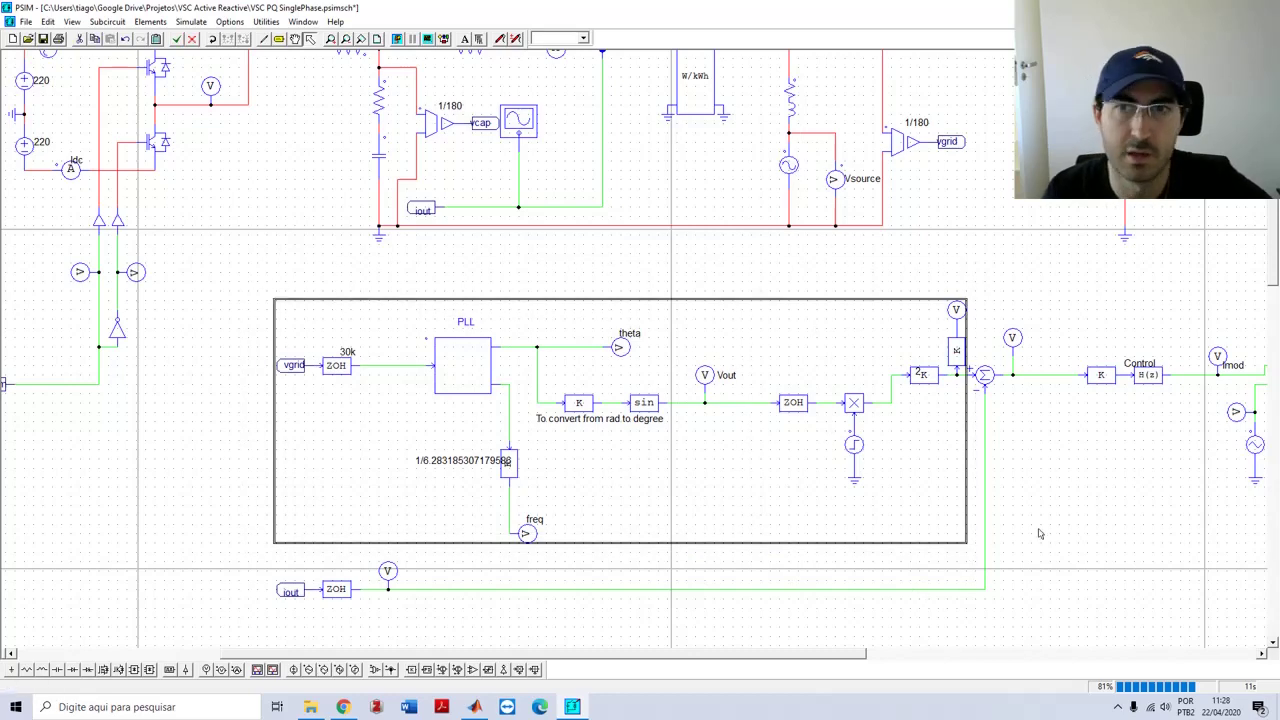
{"action": "double_click", "coordinate": [956, 310]}
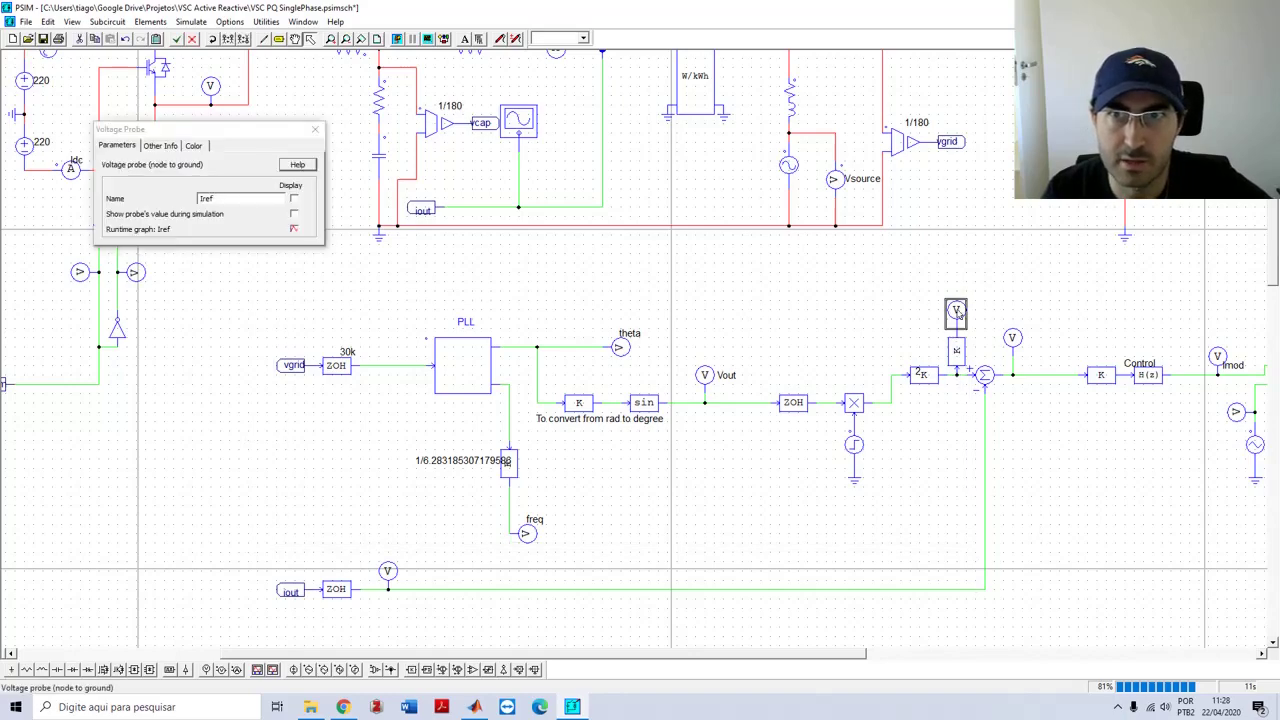
{"action": "left_click", "coordinate": [315, 130]}
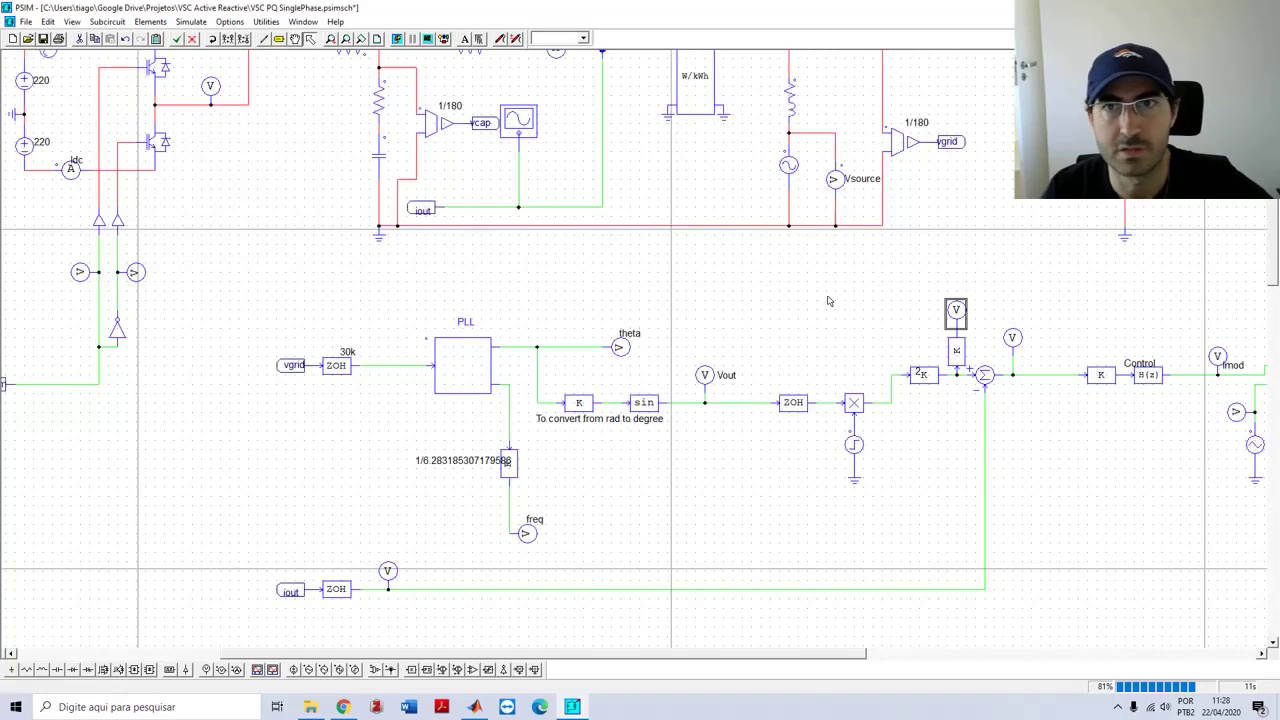
{"action": "left_click_drag", "start_coordinate": [830, 300], "coordinate": [661, 328]}
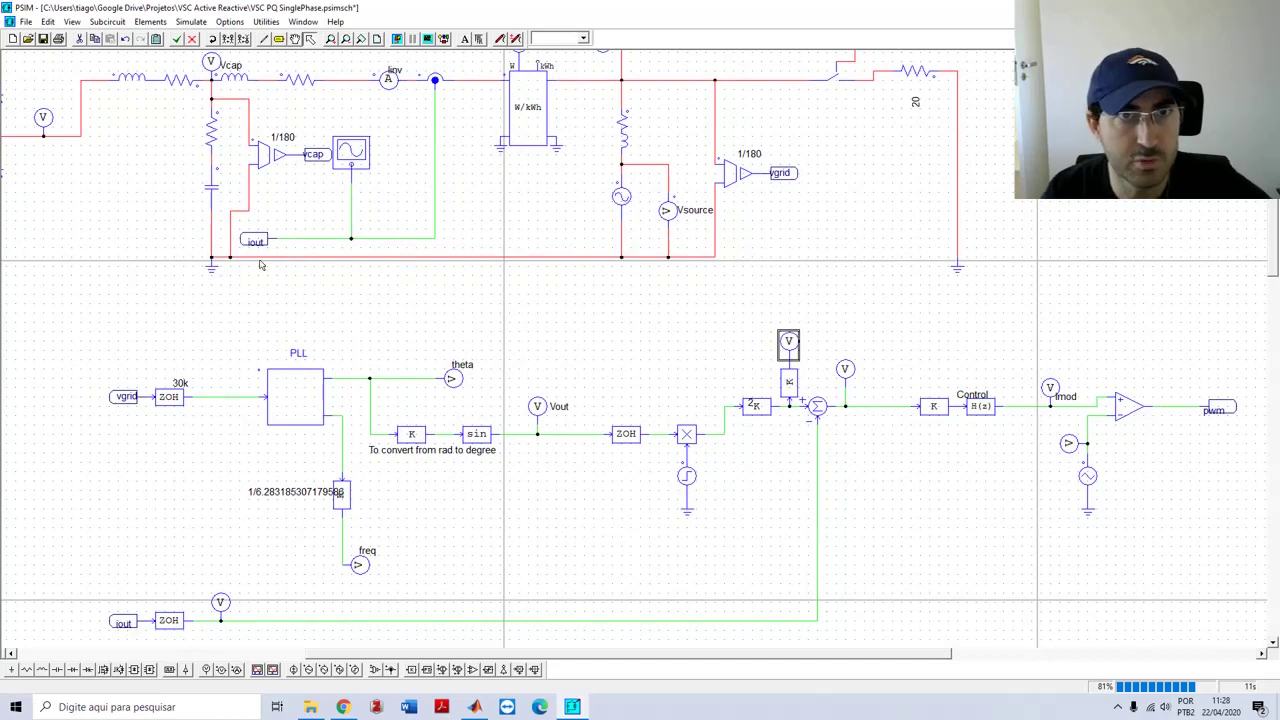
{"action": "left_click", "coordinate": [436, 80]}
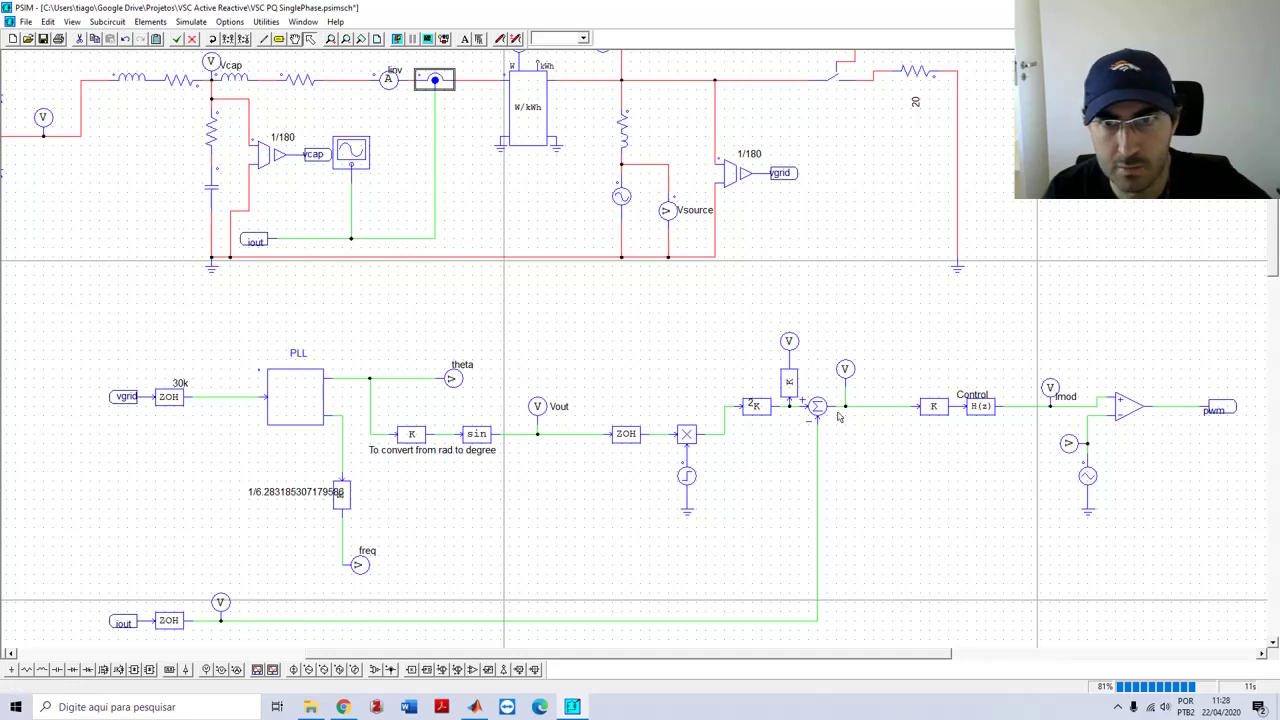
{"action": "left_click_drag", "start_coordinate": [897, 366], "coordinate": [1003, 449]}
{"action": "scroll", "coordinate": [1003, 449], "scroll_direction": "right", "scroll_amount": 2}
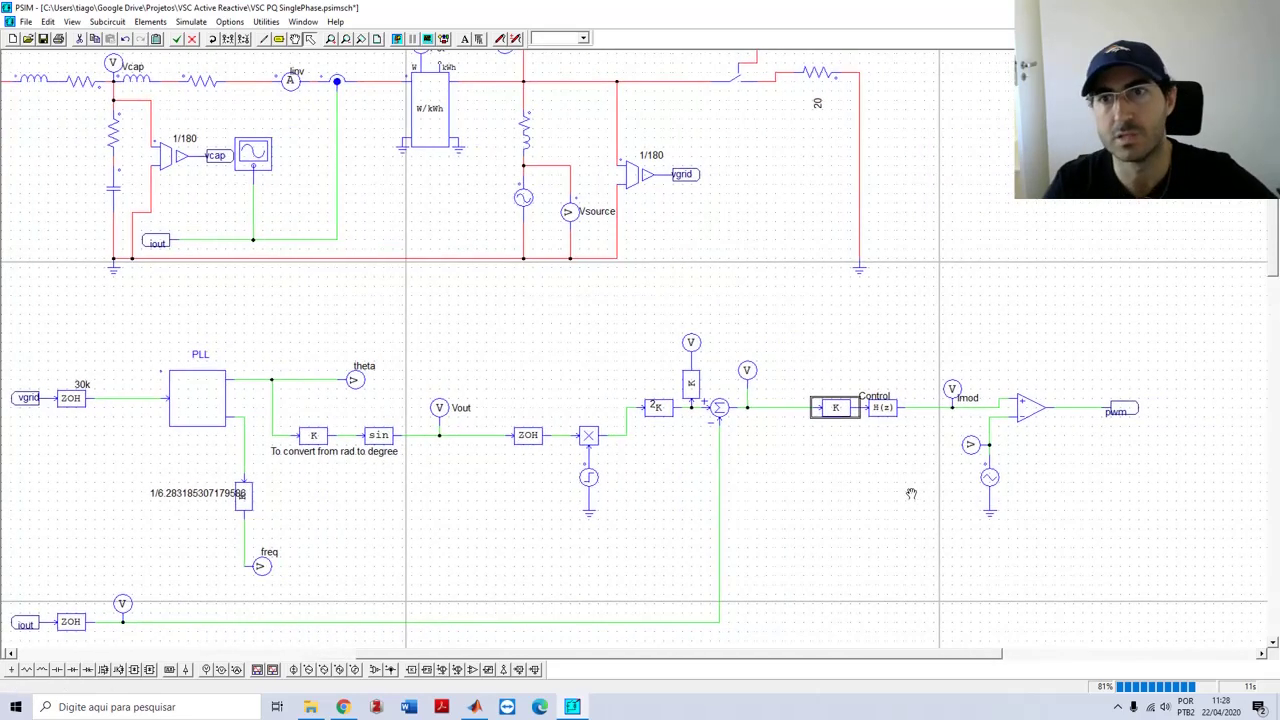
{"action": "double_click", "coordinate": [883, 418]}
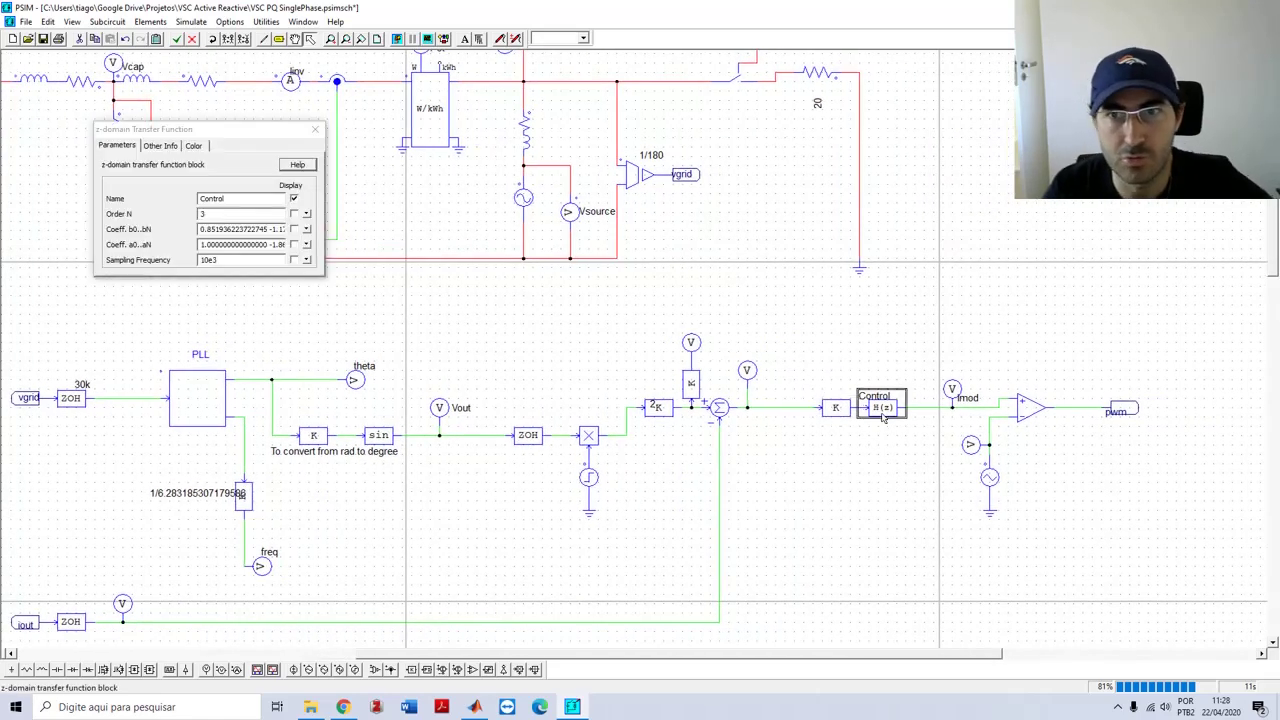
{"action": "left_click", "coordinate": [220, 240]}
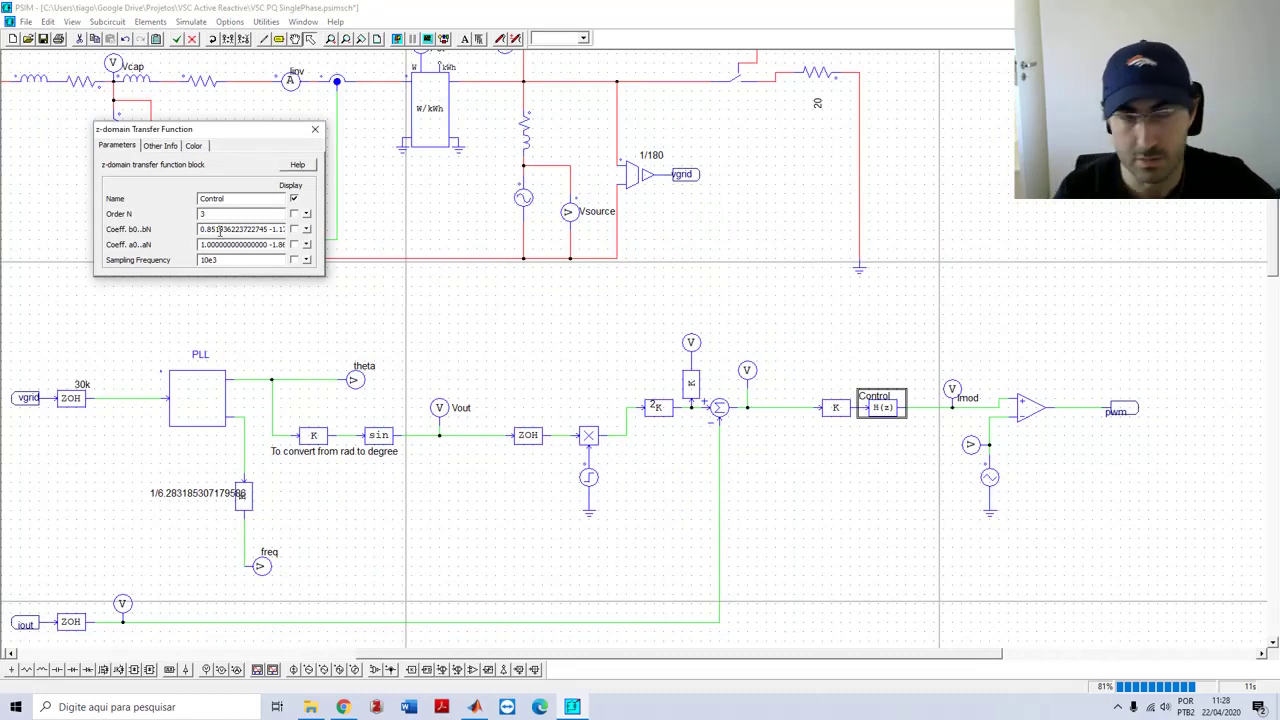
{"action": "left_click", "coordinate": [220, 229]}
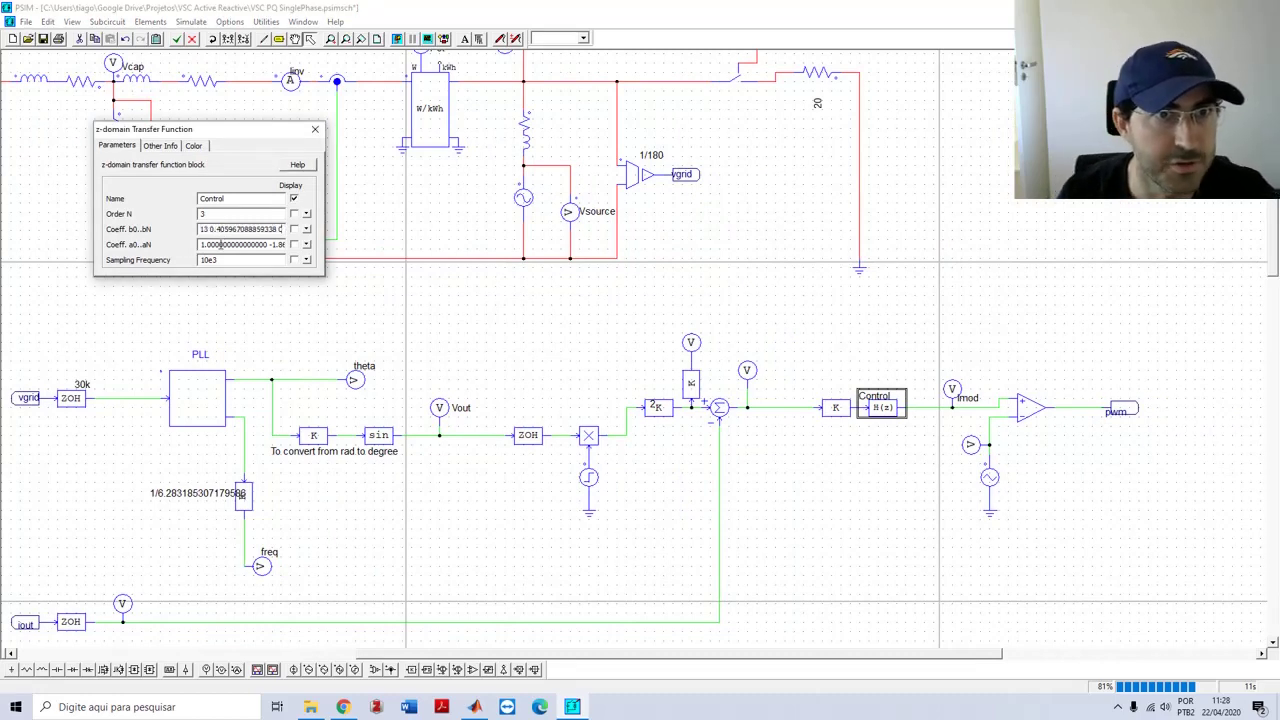
{"action": "key", "text": "End"}
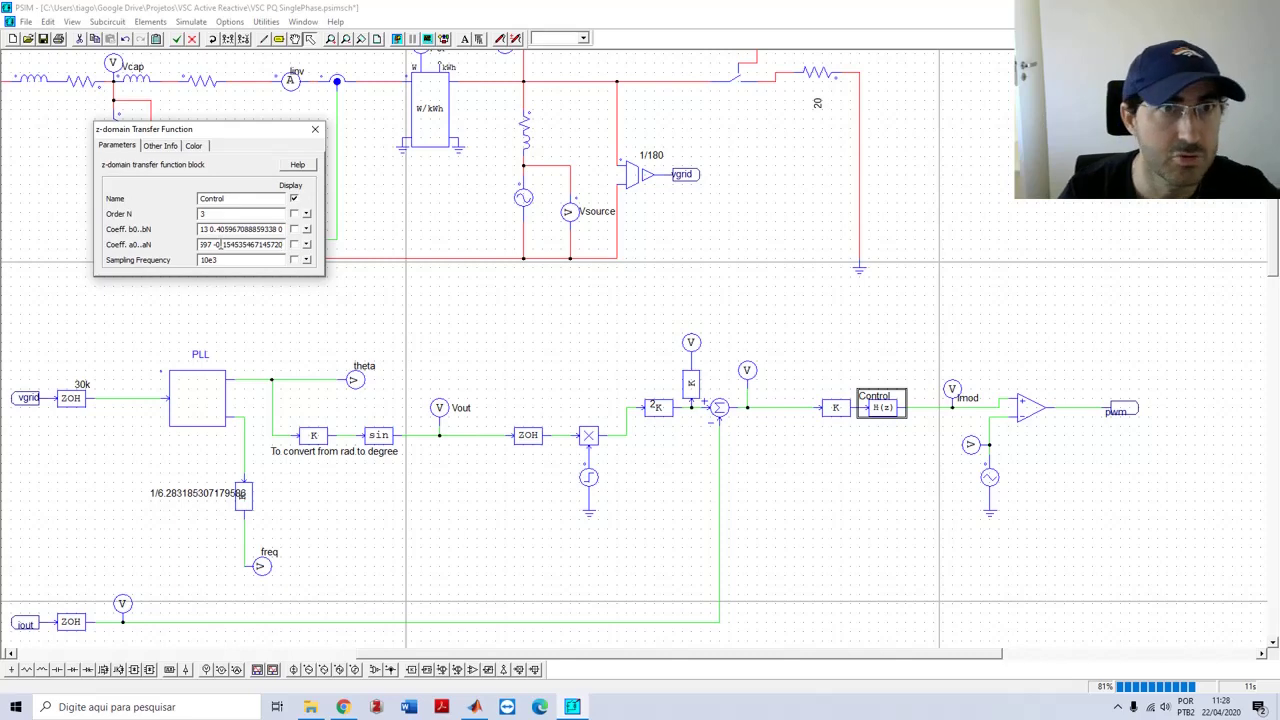
{"action": "left_click", "coordinate": [315, 130]}
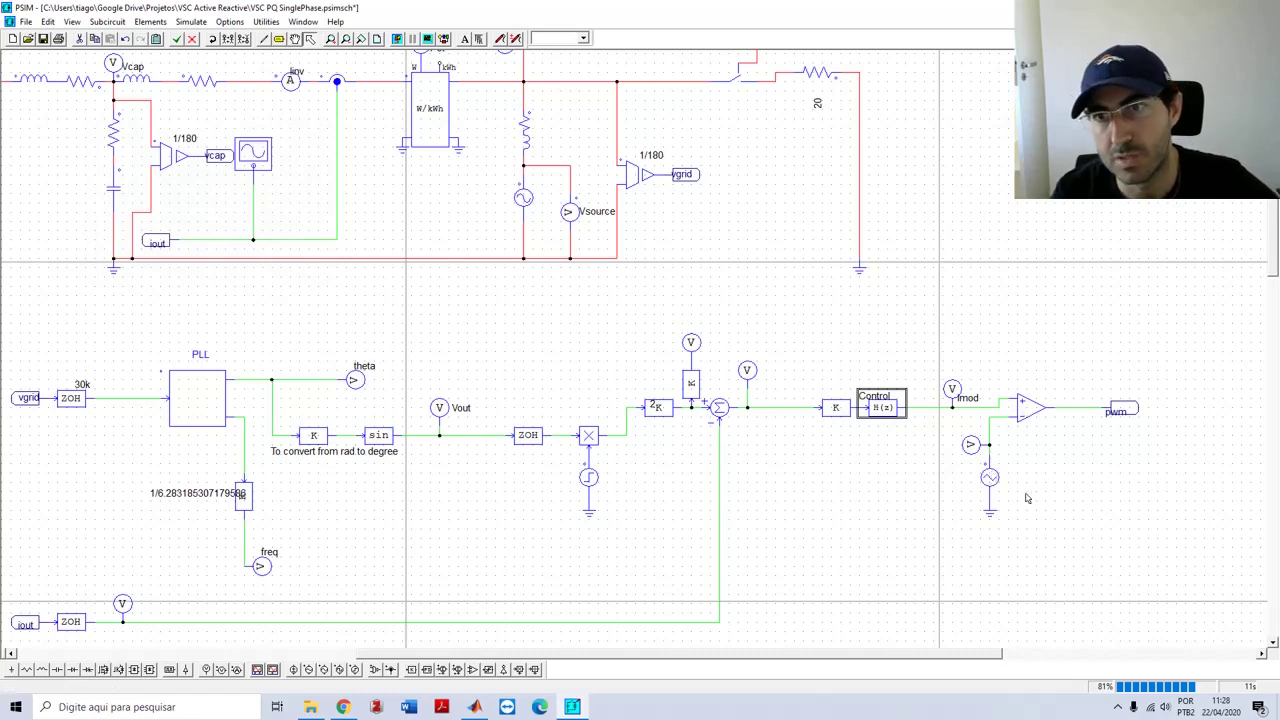
{"action": "double_click", "coordinate": [989, 477]}
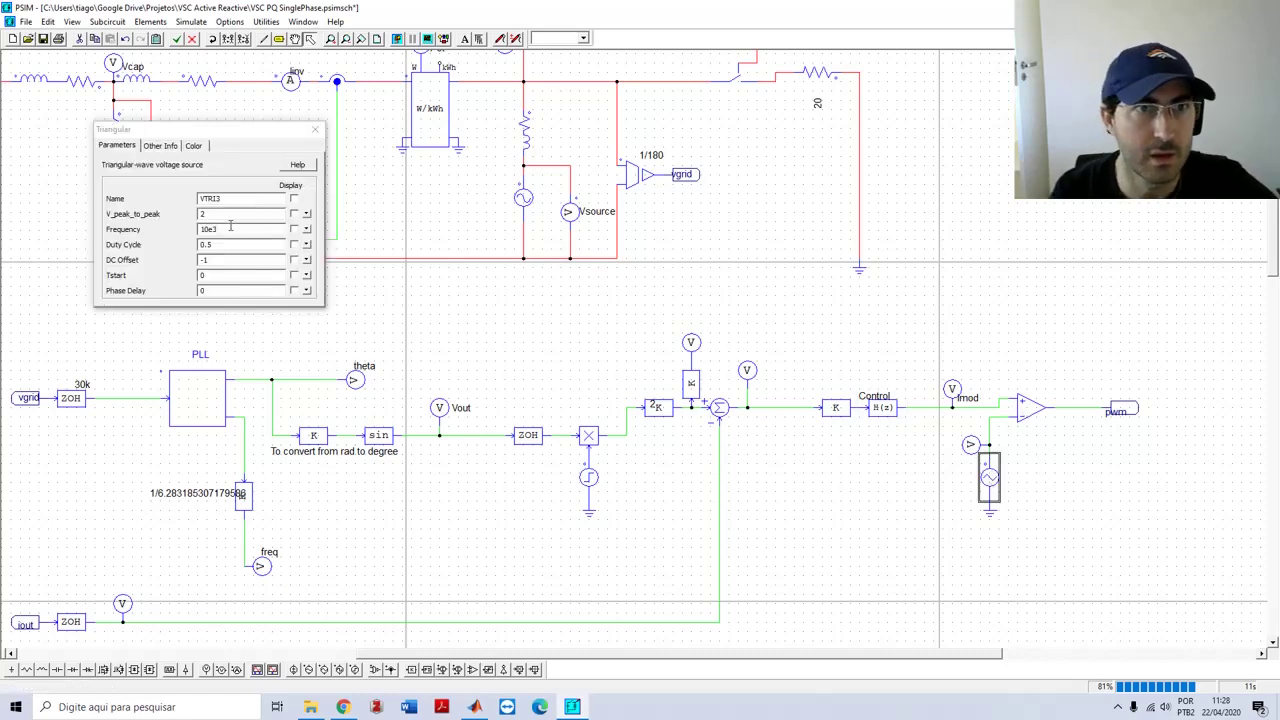
{"action": "left_click", "coordinate": [315, 130]}
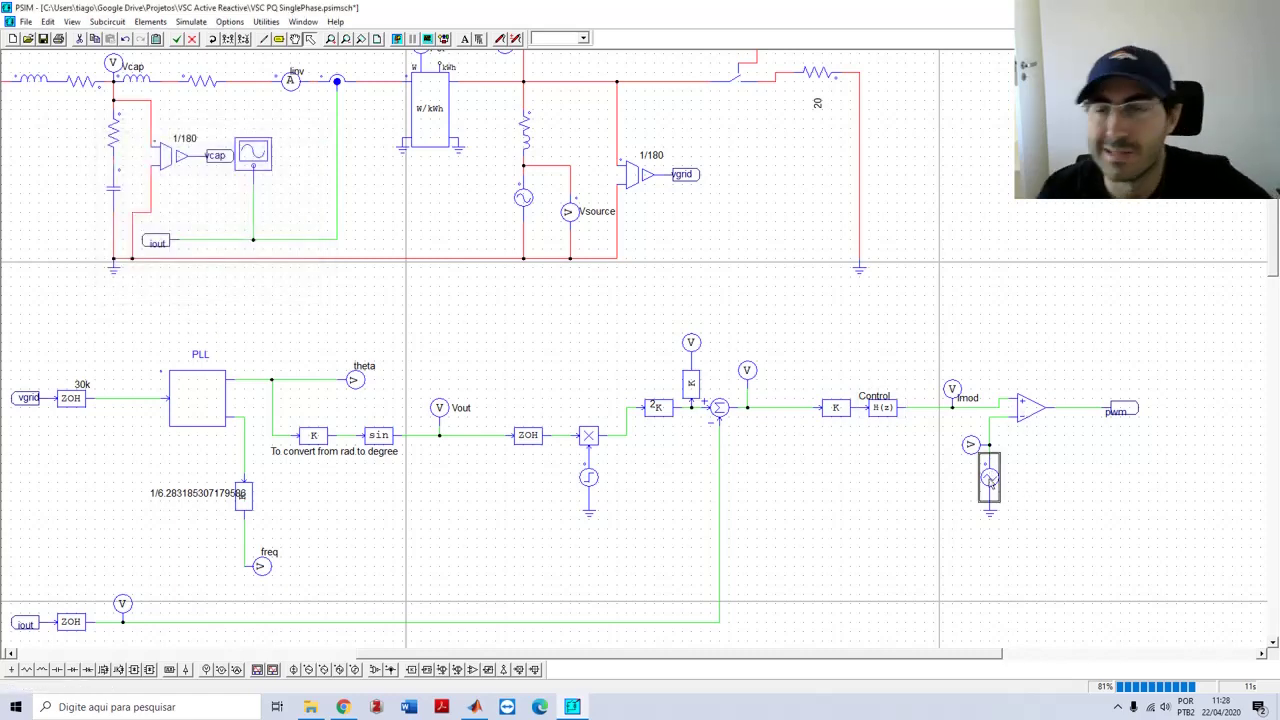
{"action": "left_click_drag", "start_coordinate": [587, 328], "coordinate": [673, 340]}
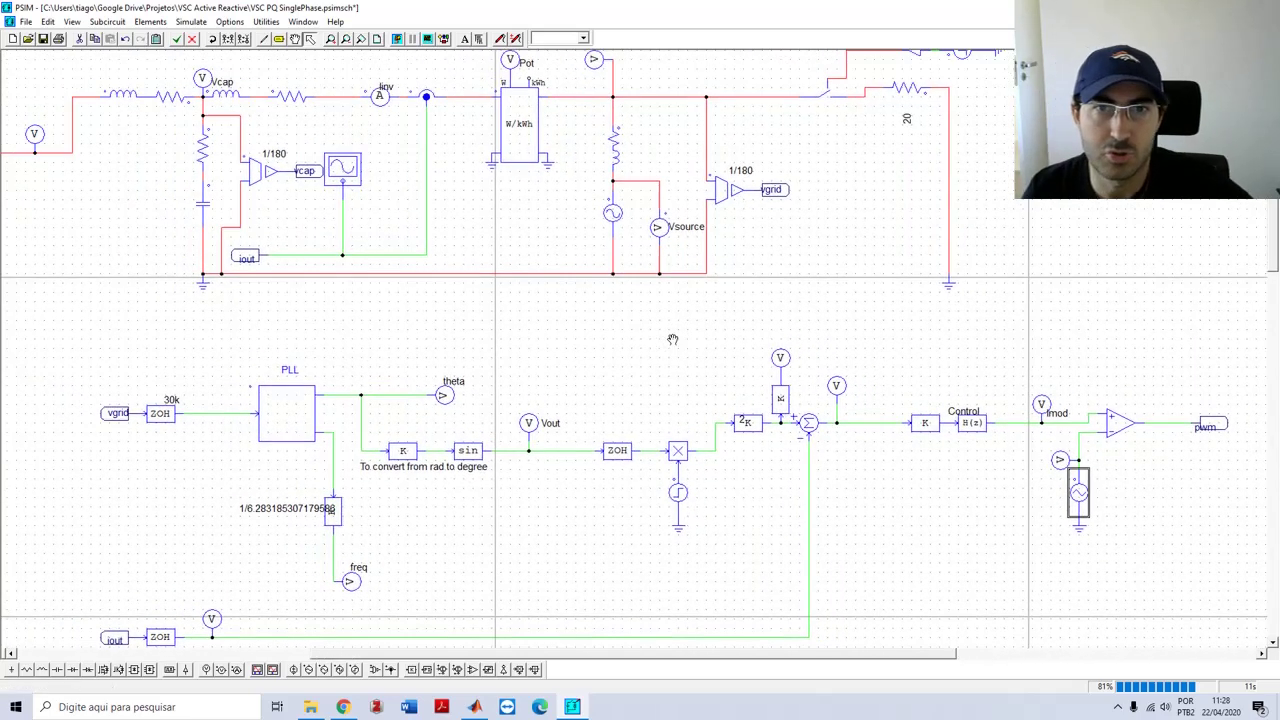
Start the inverter simulation and select the K proportional gain block while it runs
{"action": "left_click", "coordinate": [398, 40]}
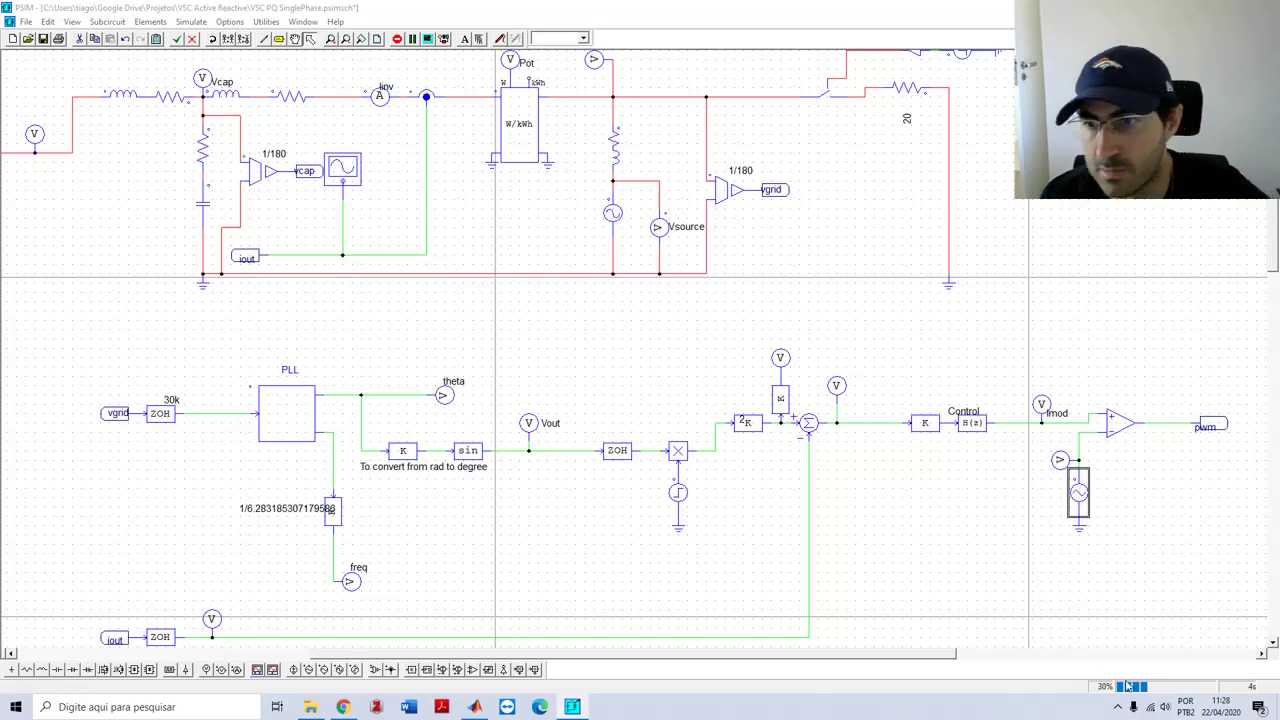
{"action": "left_click_drag", "start_coordinate": [910, 520], "coordinate": [831, 450]}
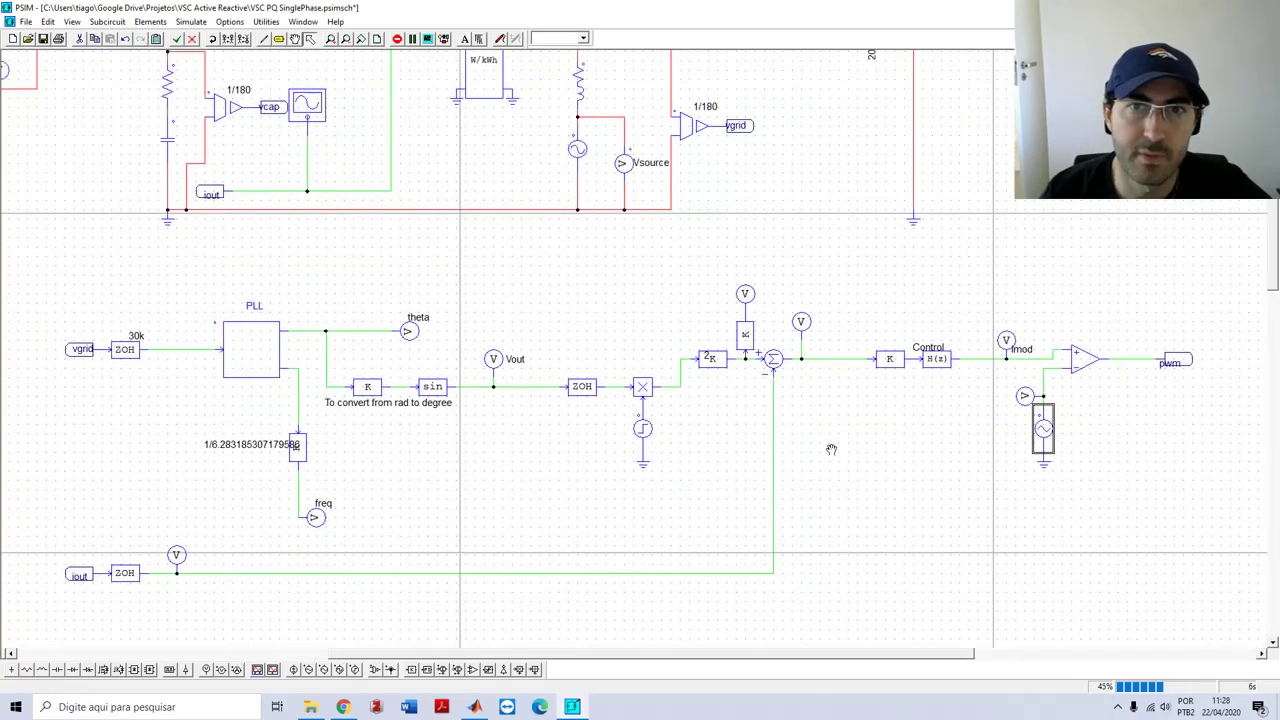
{"action": "left_click", "coordinate": [893, 360]}
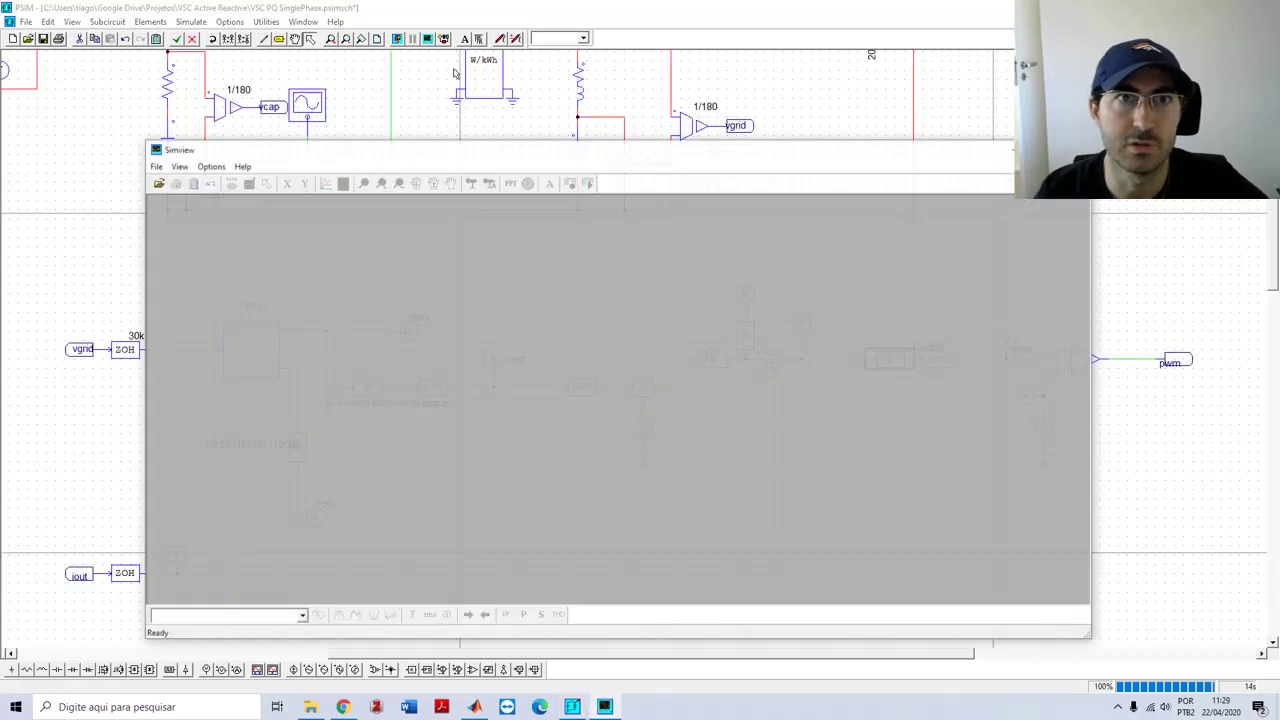
Plot Iinv with Iref and zoom into the 0.735–0.807 s range
{"action": "double_click", "coordinate": [466, 349]}
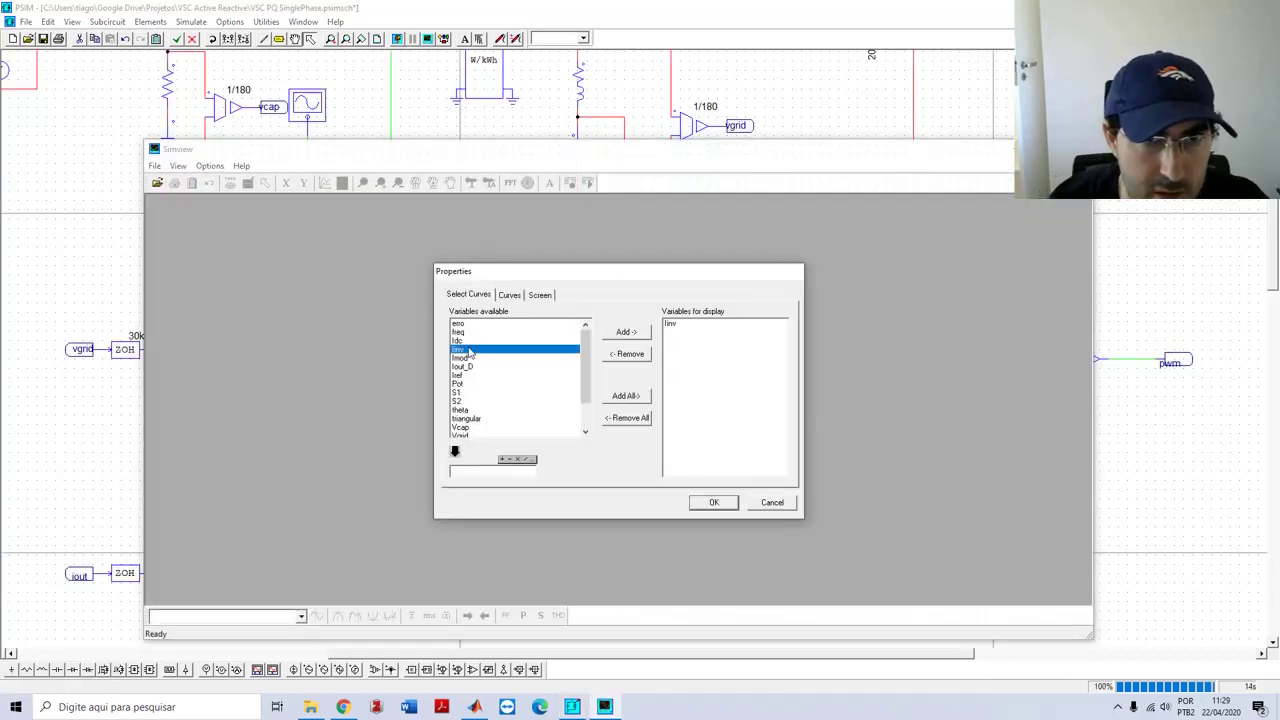
{"action": "double_click", "coordinate": [468, 375]}
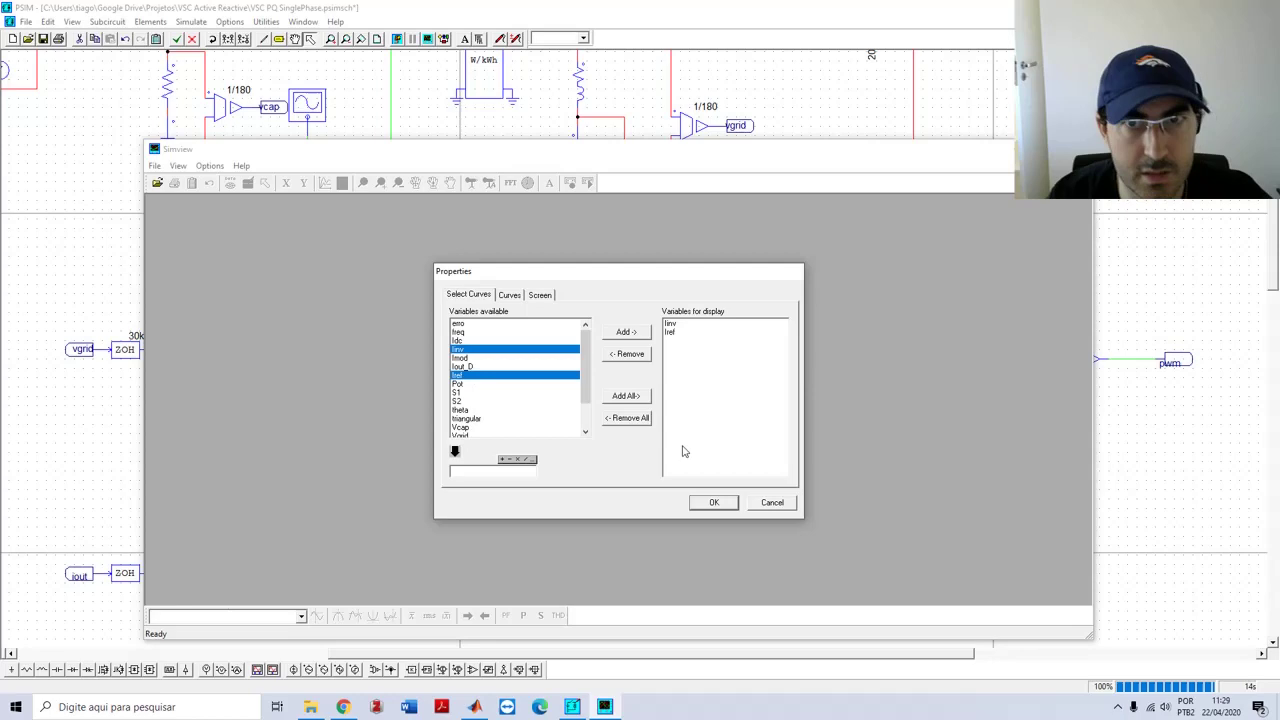
{"action": "left_click", "coordinate": [714, 502]}
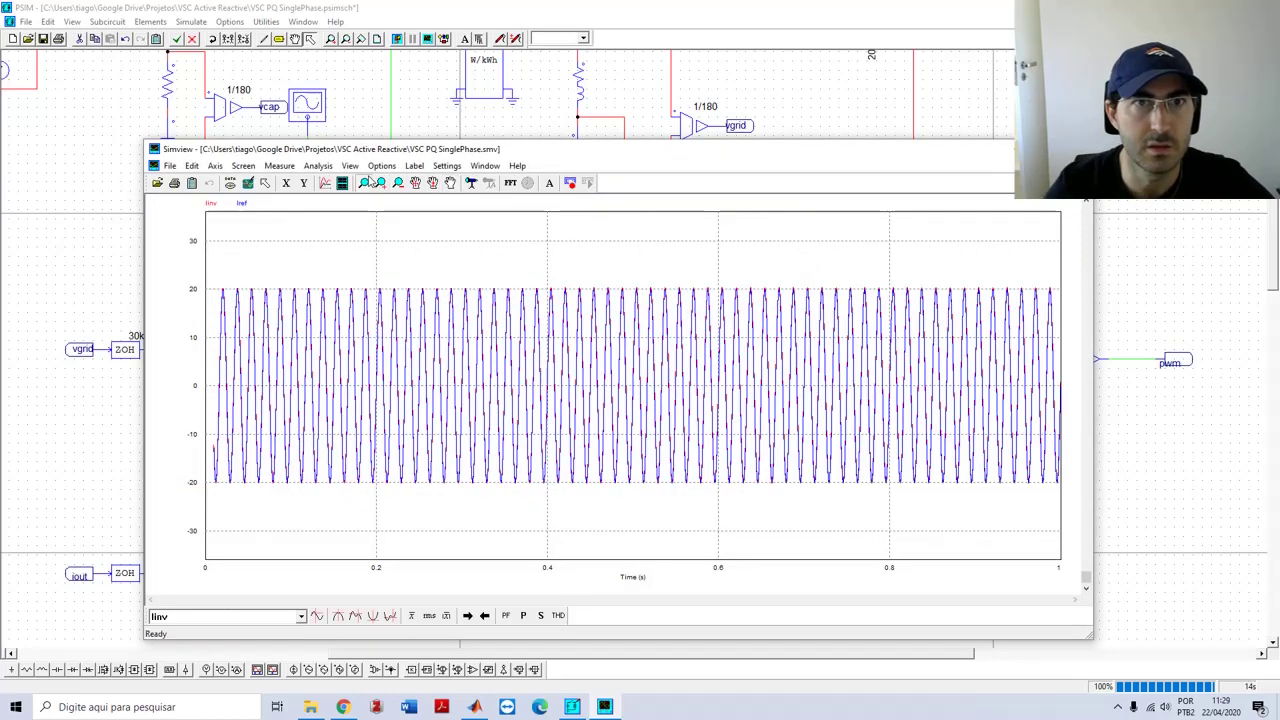
{"action": "left_click_drag", "start_coordinate": [808, 254], "coordinate": [910, 500]}
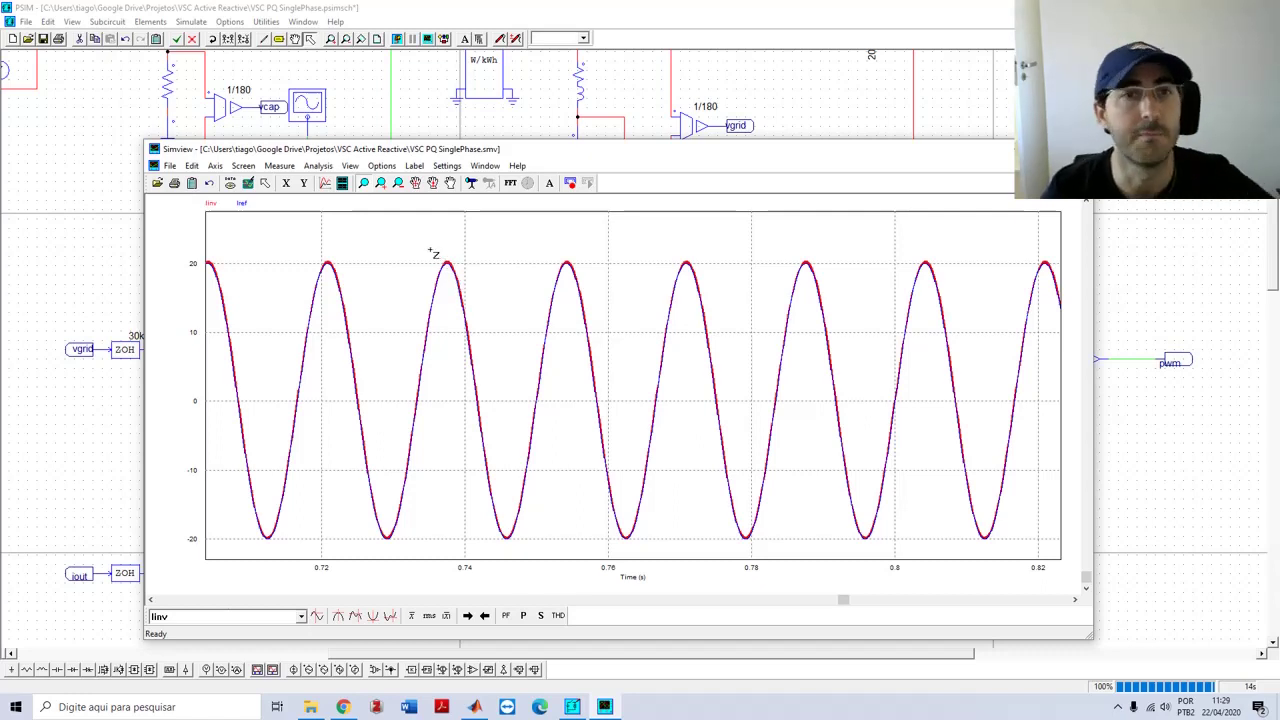
{"action": "left_click_drag", "start_coordinate": [427, 246], "coordinate": [946, 550]}
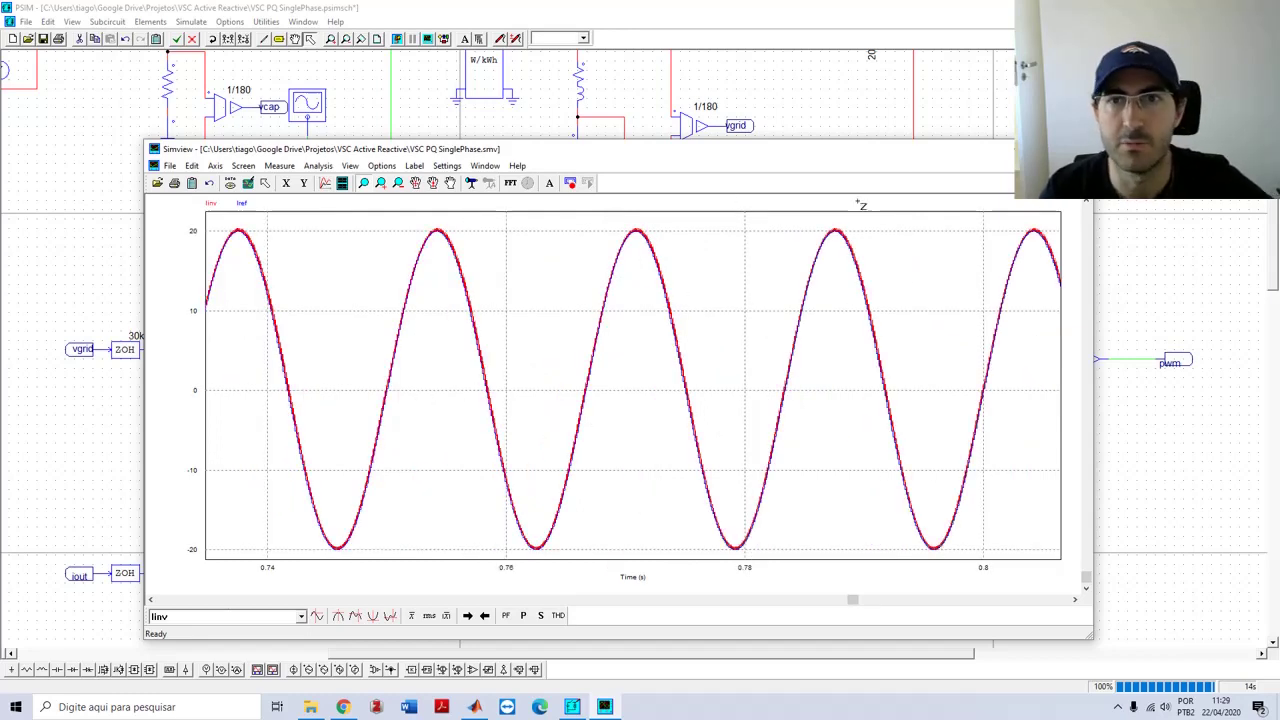
Add a second plot of Iinv with Vsource/5, then return to the PSIM schematic
{"action": "left_click", "coordinate": [325, 183]}
{"action": "double_click", "coordinate": [470, 349]}
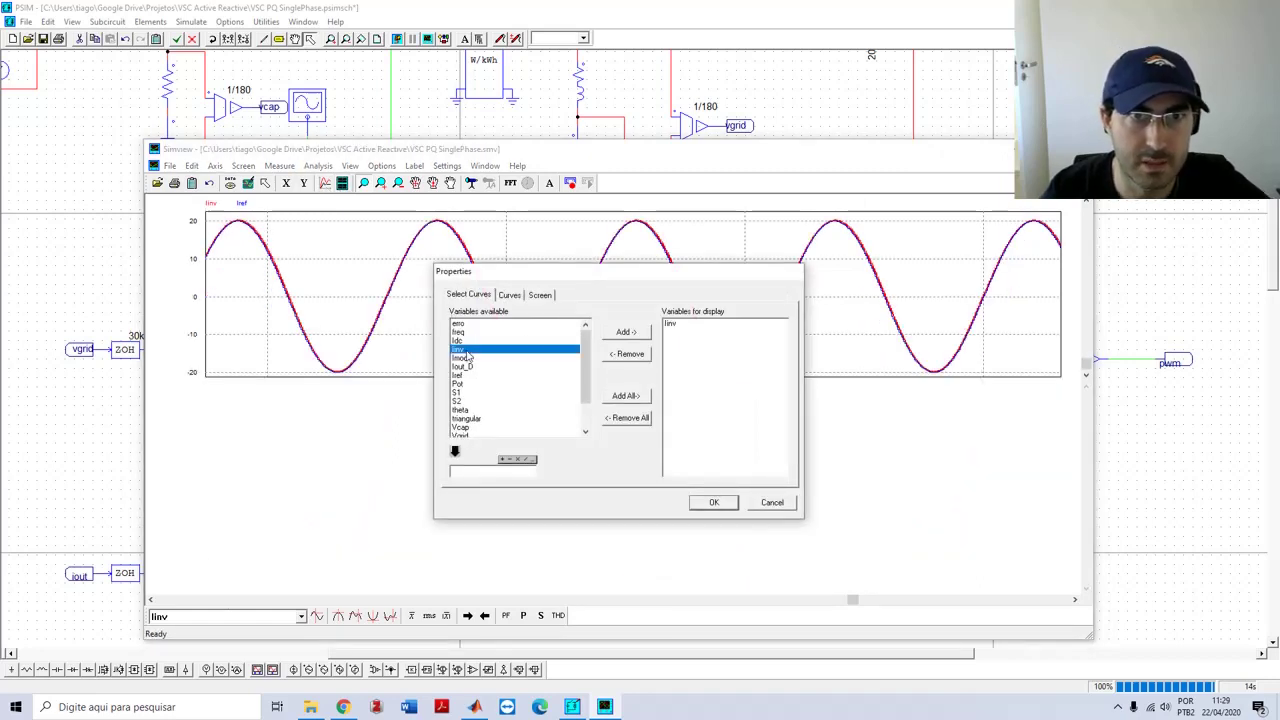
{"action": "left_click_drag", "start_coordinate": [588, 387], "coordinate": [589, 412]}
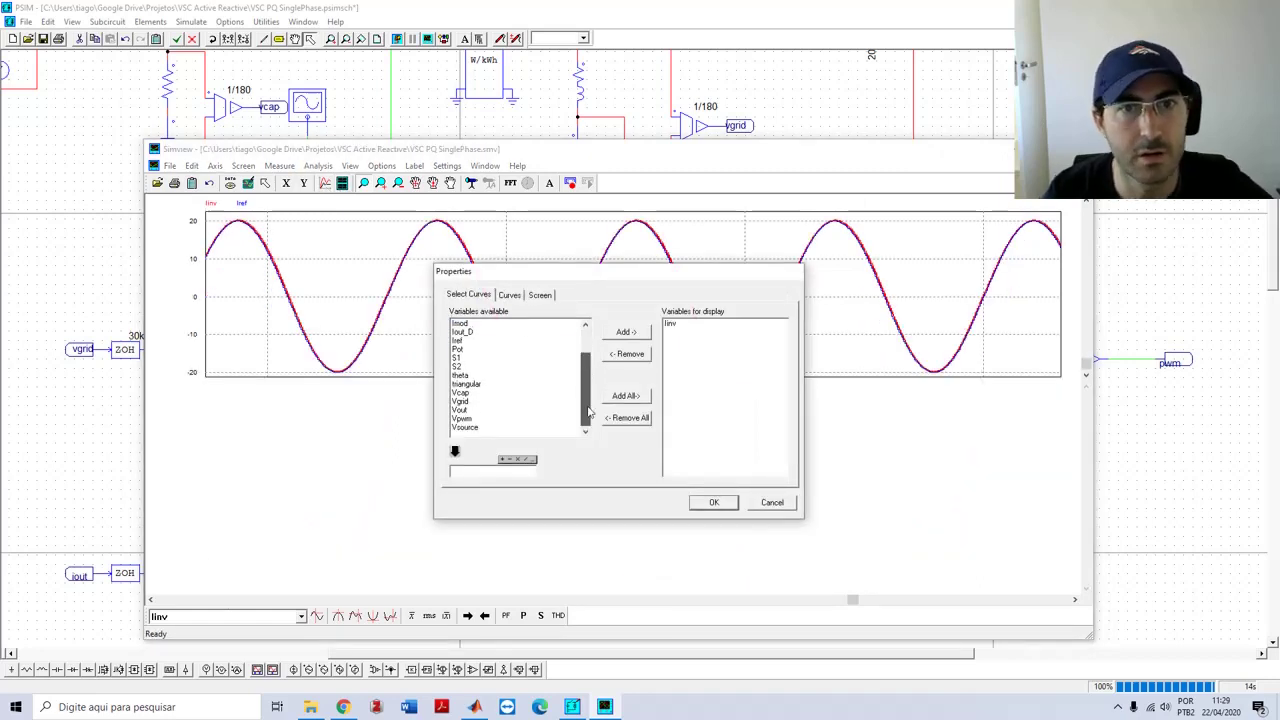
{"action": "left_click", "coordinate": [466, 425]}
{"action": "left_click", "coordinate": [465, 428]}
{"action": "left_click", "coordinate": [455, 452]}
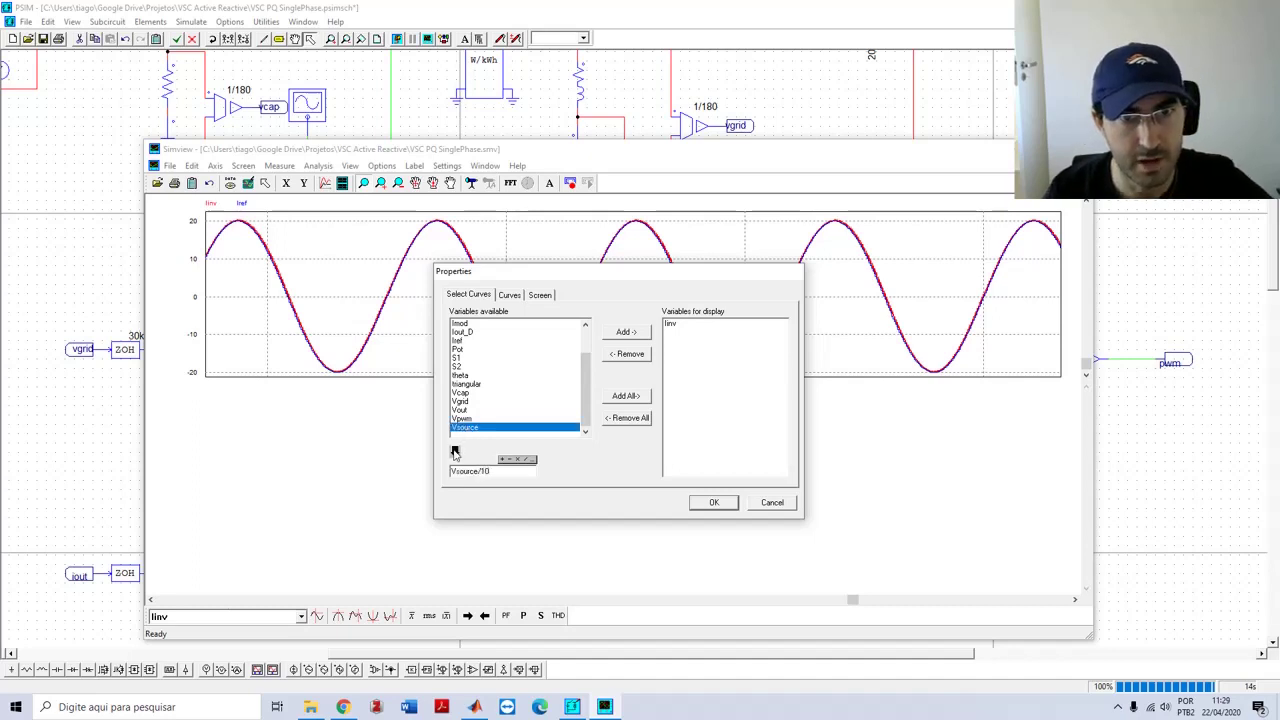
{"action": "left_click", "coordinate": [626, 332]}
{"action": "left_click", "coordinate": [713, 502]}
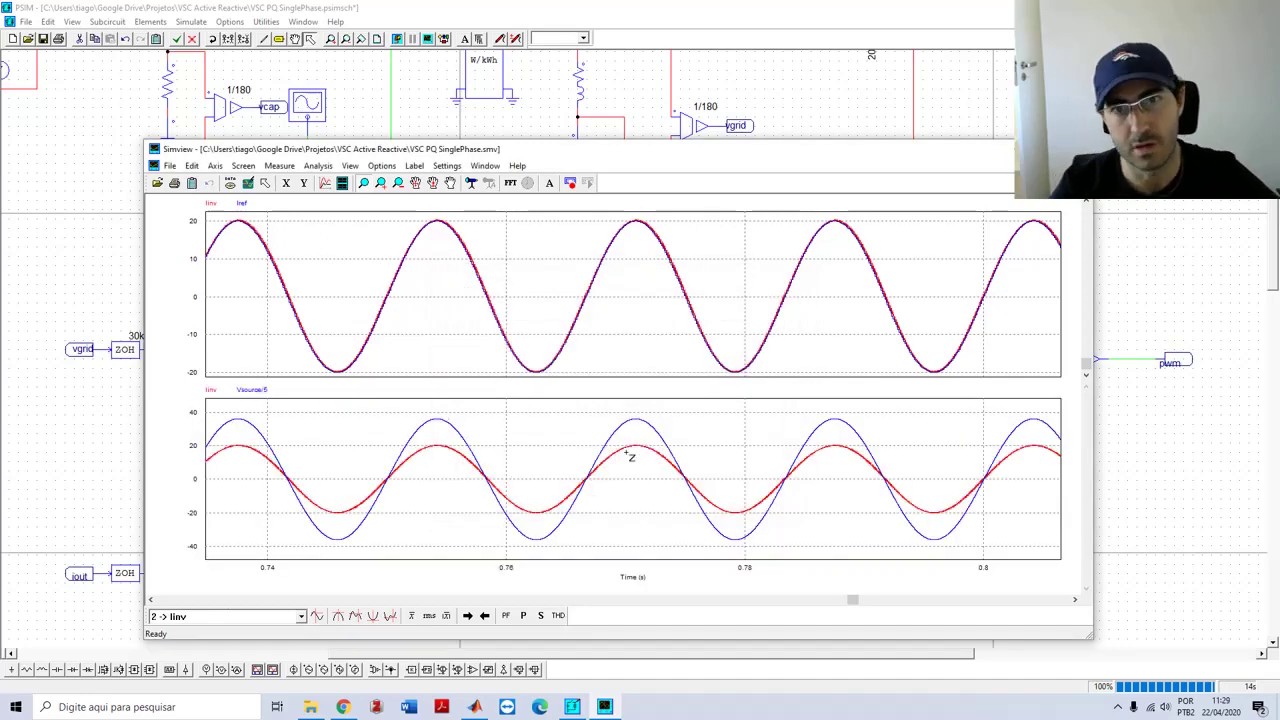
{"action": "left_click", "coordinate": [1200, 468]}
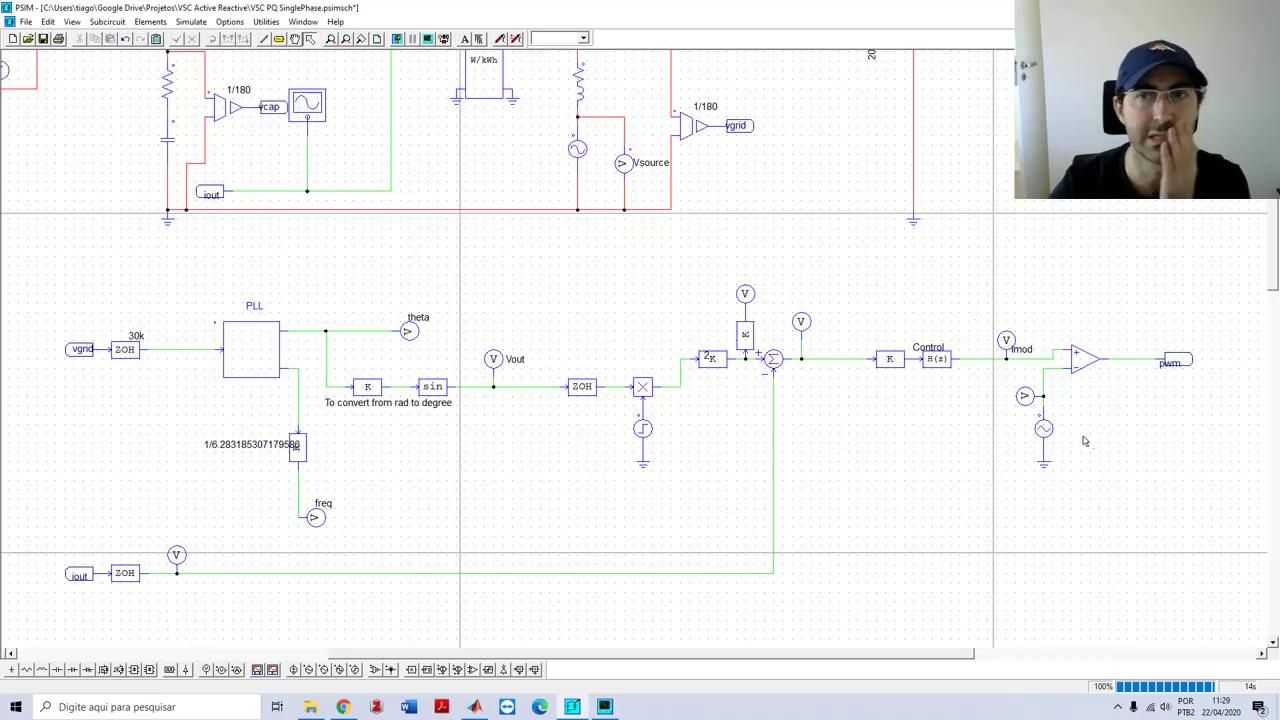
Select the K and H(z) blocks, then inspect the H(z) block's parameters
{"action": "left_click_drag", "start_coordinate": [855, 323], "coordinate": [973, 403]}
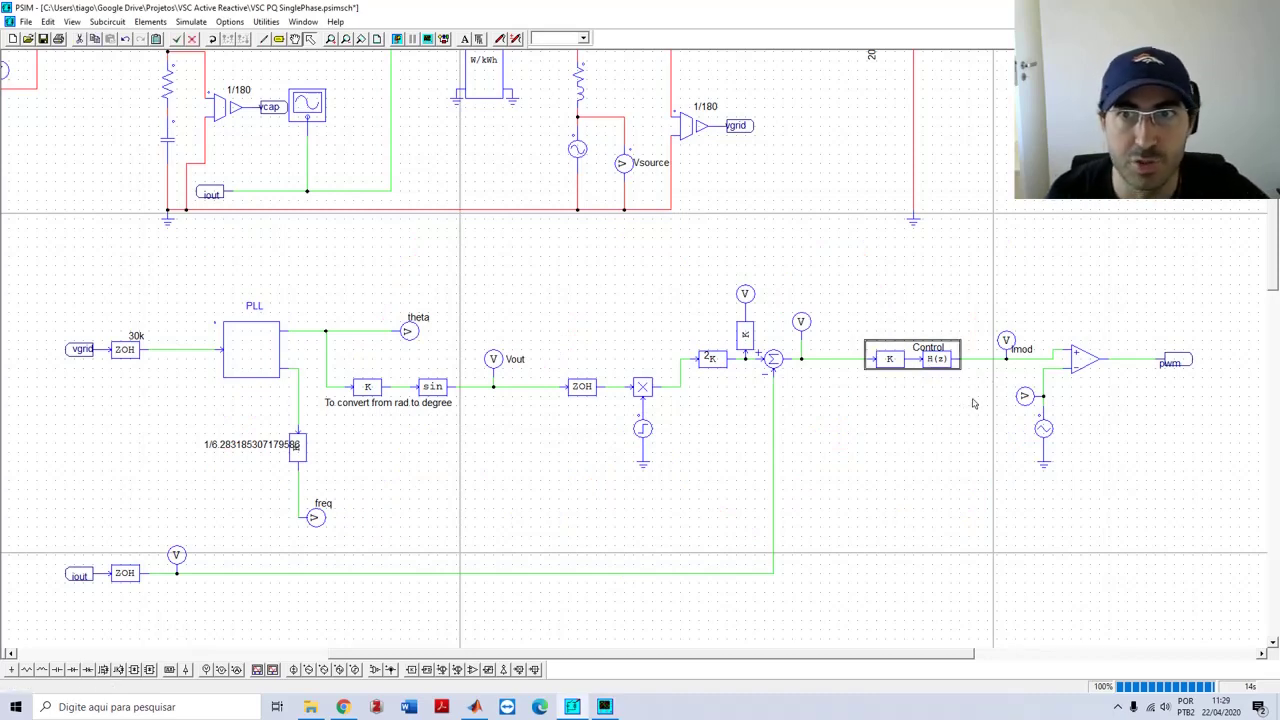
{"action": "left_click", "coordinate": [971, 404]}
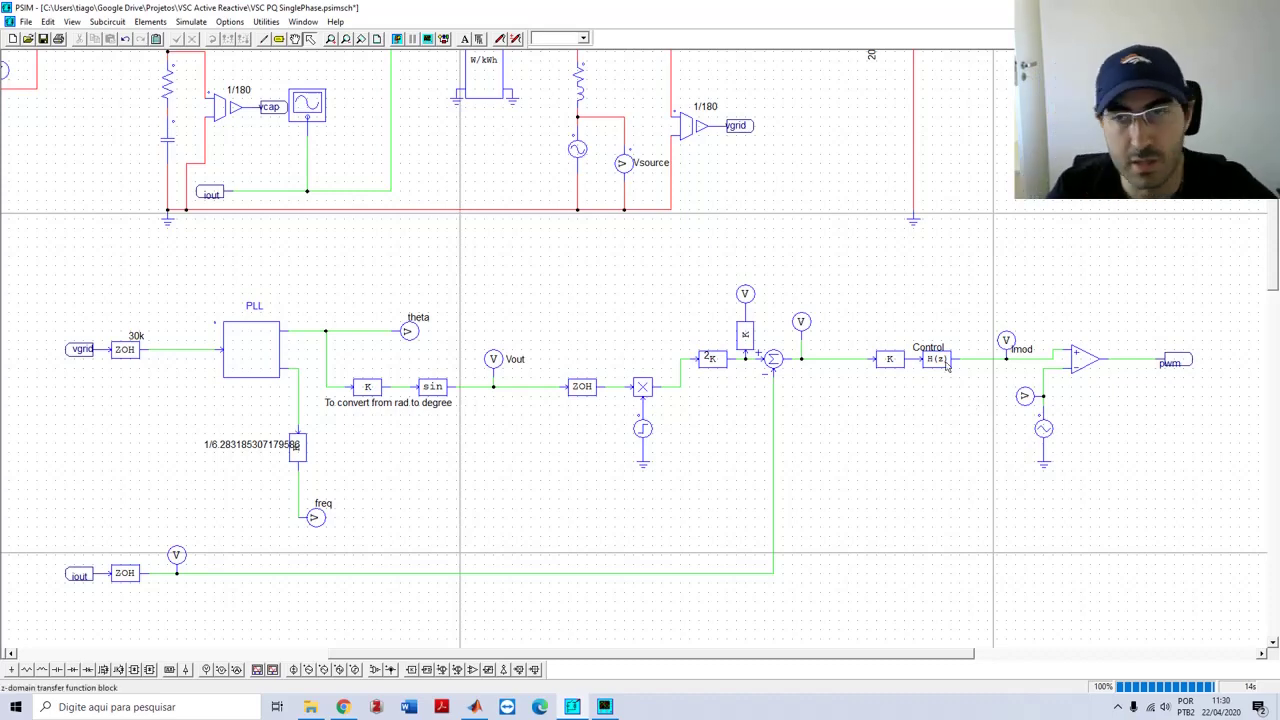
{"action": "double_click", "coordinate": [947, 366]}
{"action": "left_click", "coordinate": [318, 125]}
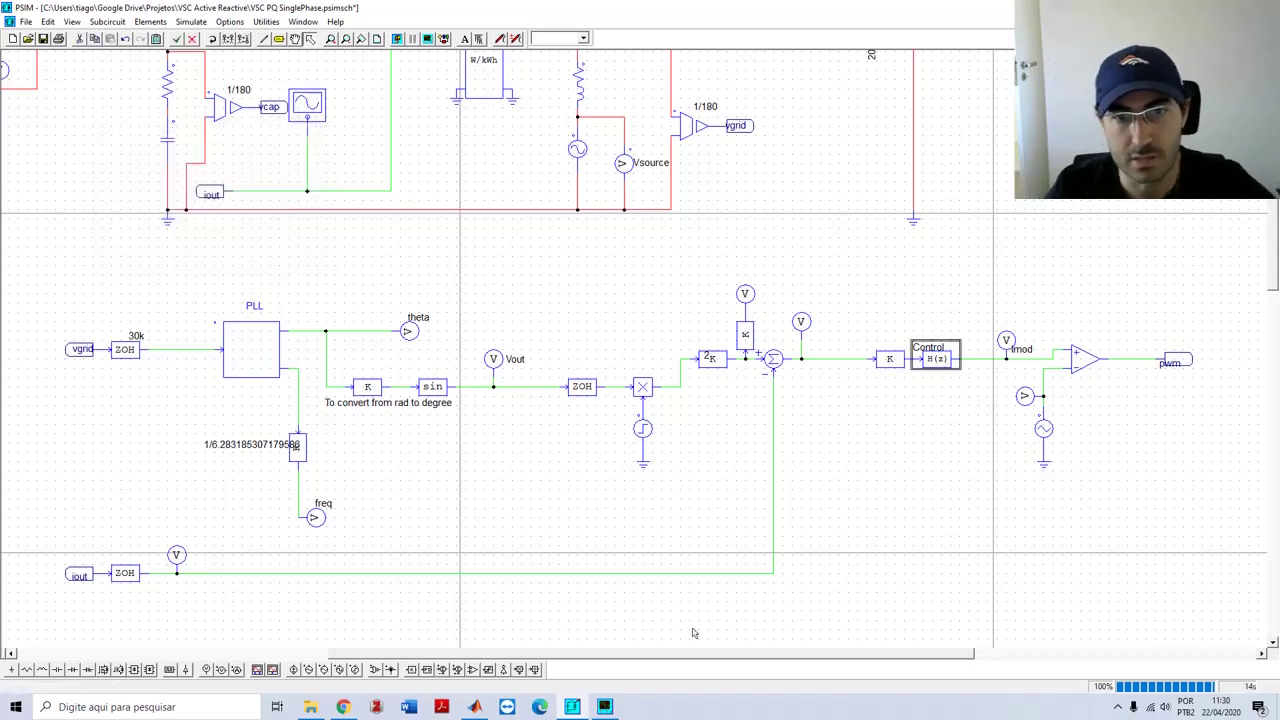
Glance at the Simview waveforms, then box-select the whole lower control circuit in PSIM
{"action": "left_click", "coordinate": [604, 707]}
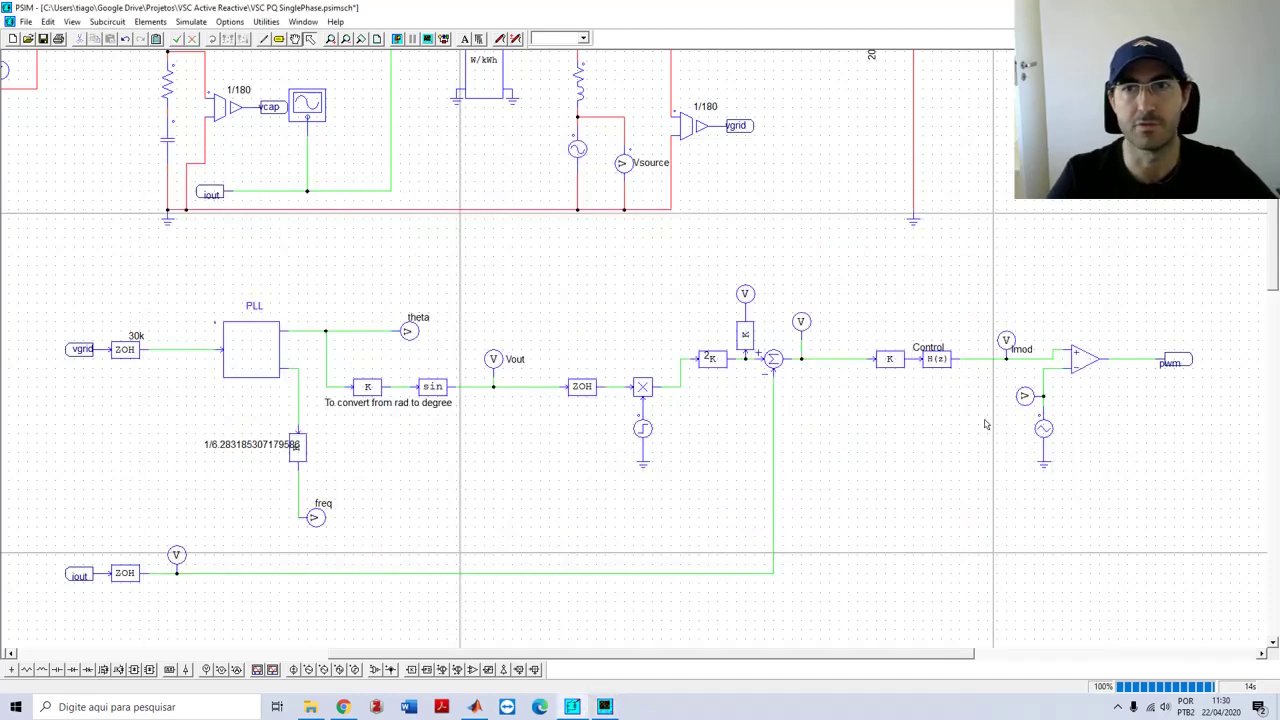
{"action": "left_click", "coordinate": [1136, 450]}
{"action": "left_click_drag", "start_coordinate": [147, 310], "coordinate": [183, 288]}
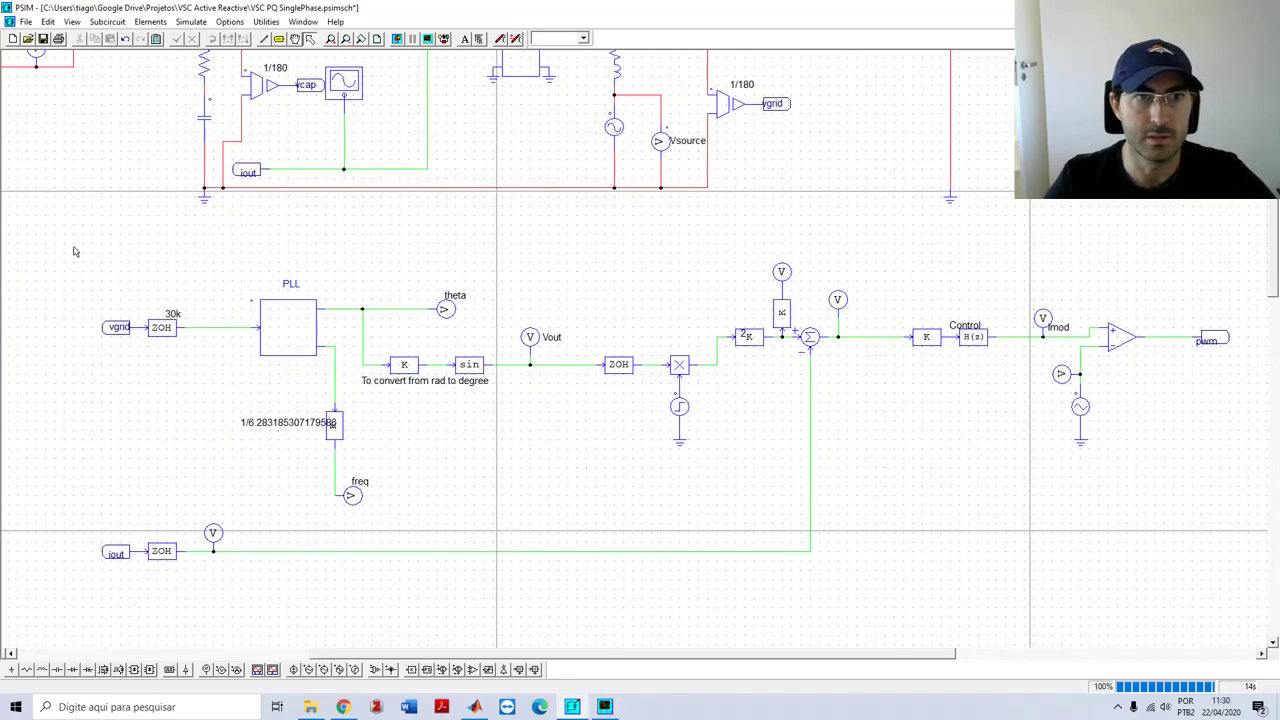
{"action": "left_click_drag", "start_coordinate": [67, 248], "coordinate": [1236, 578]}
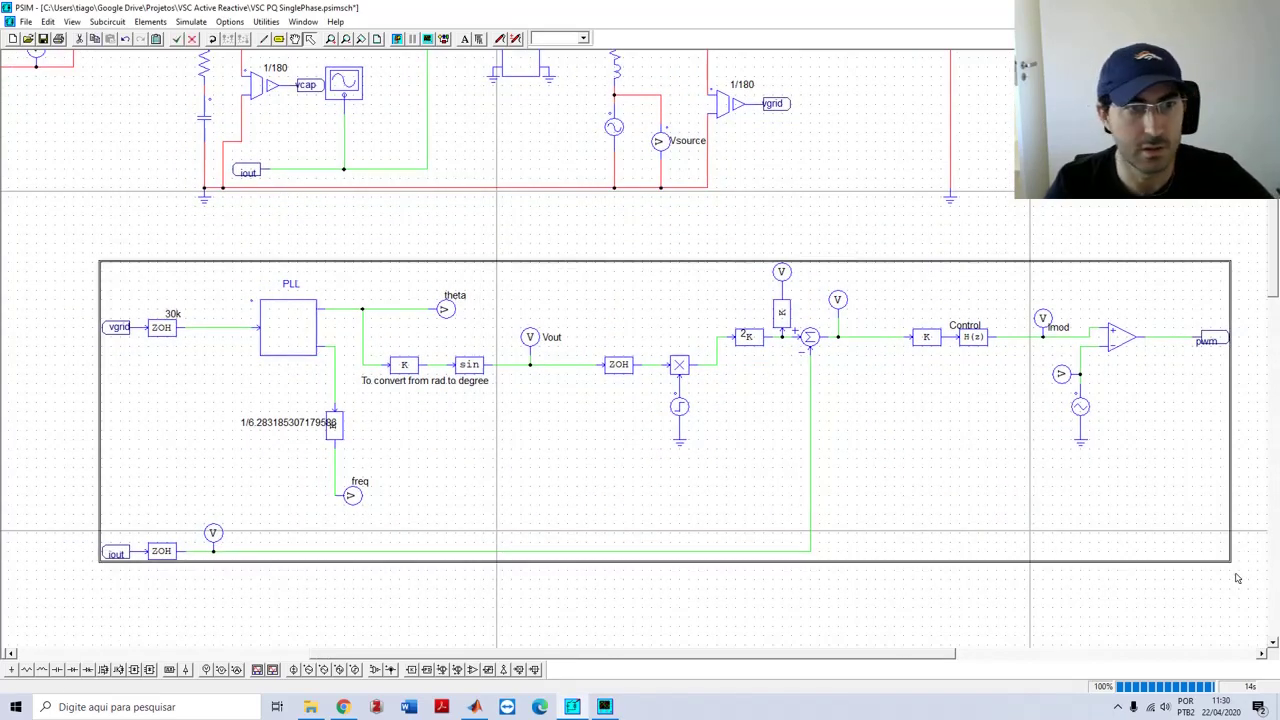
Disable the selected PLL control circuit and zoom out on the schematic
{"action": "left_click", "coordinate": [347, 40]}
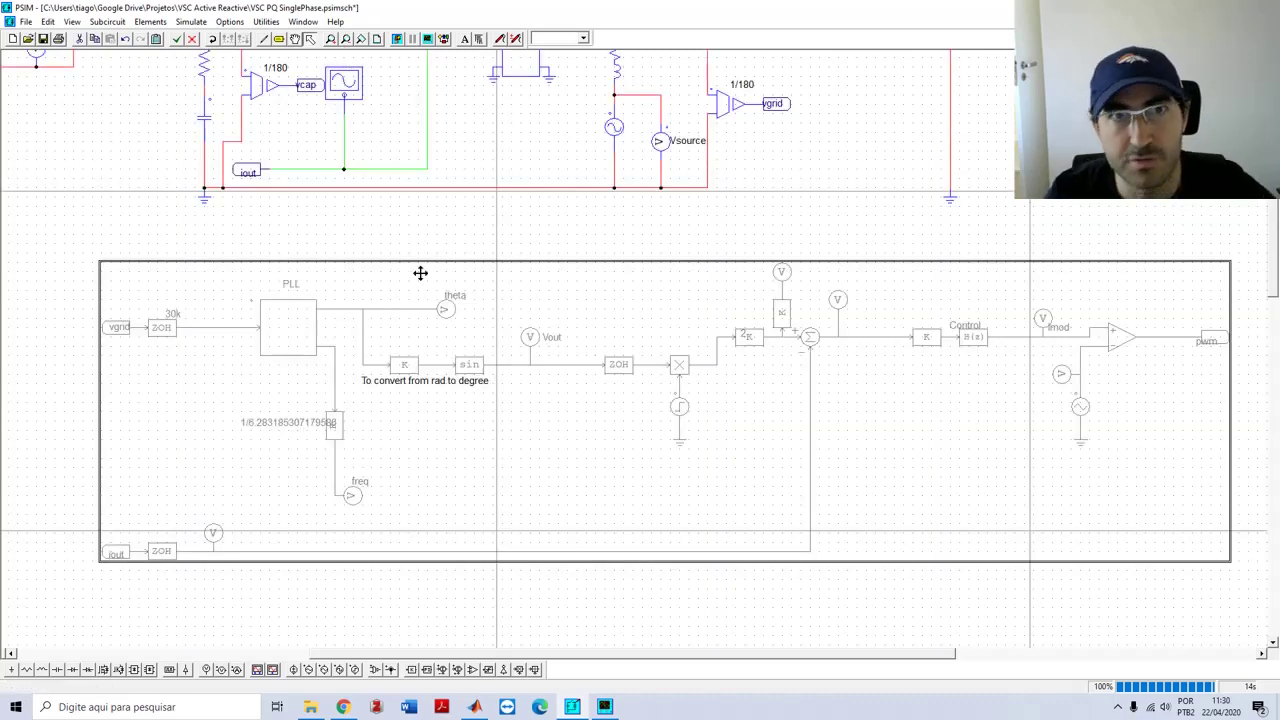
{"action": "scroll", "coordinate": [235, 196], "scroll_direction": "down", "scroll_amount": 6}
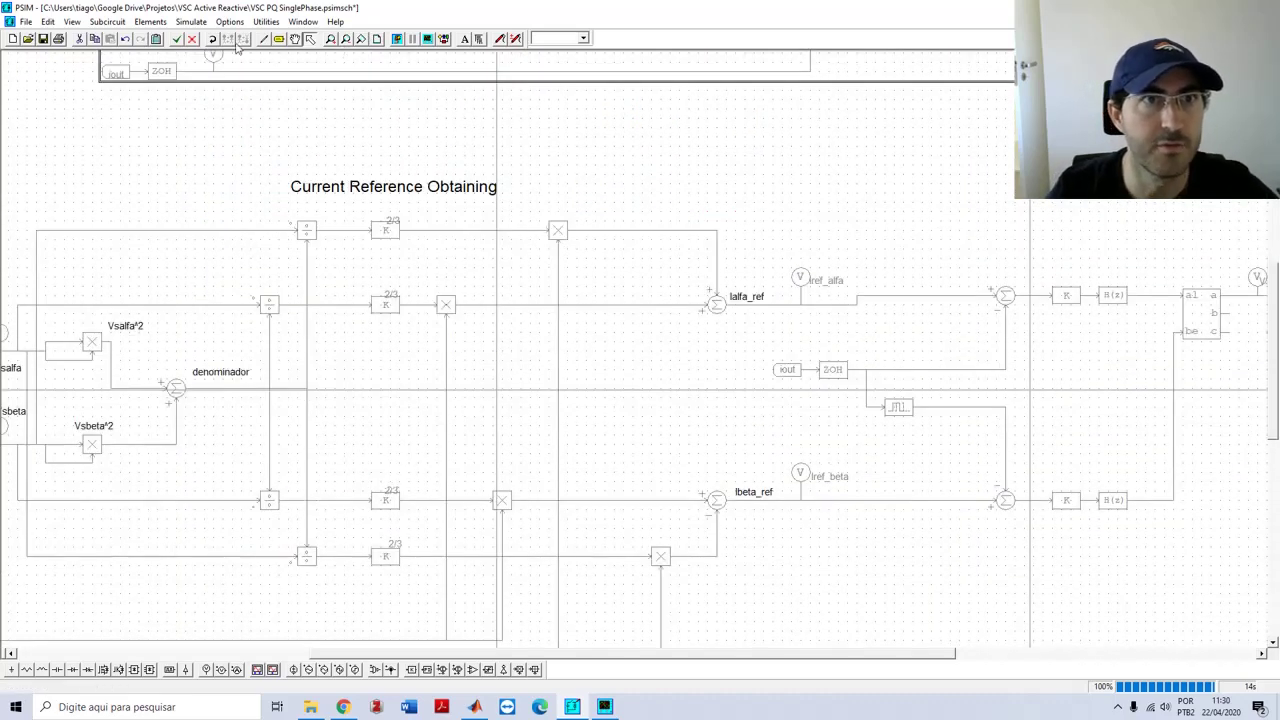
{"action": "left_click", "coordinate": [345, 39]}
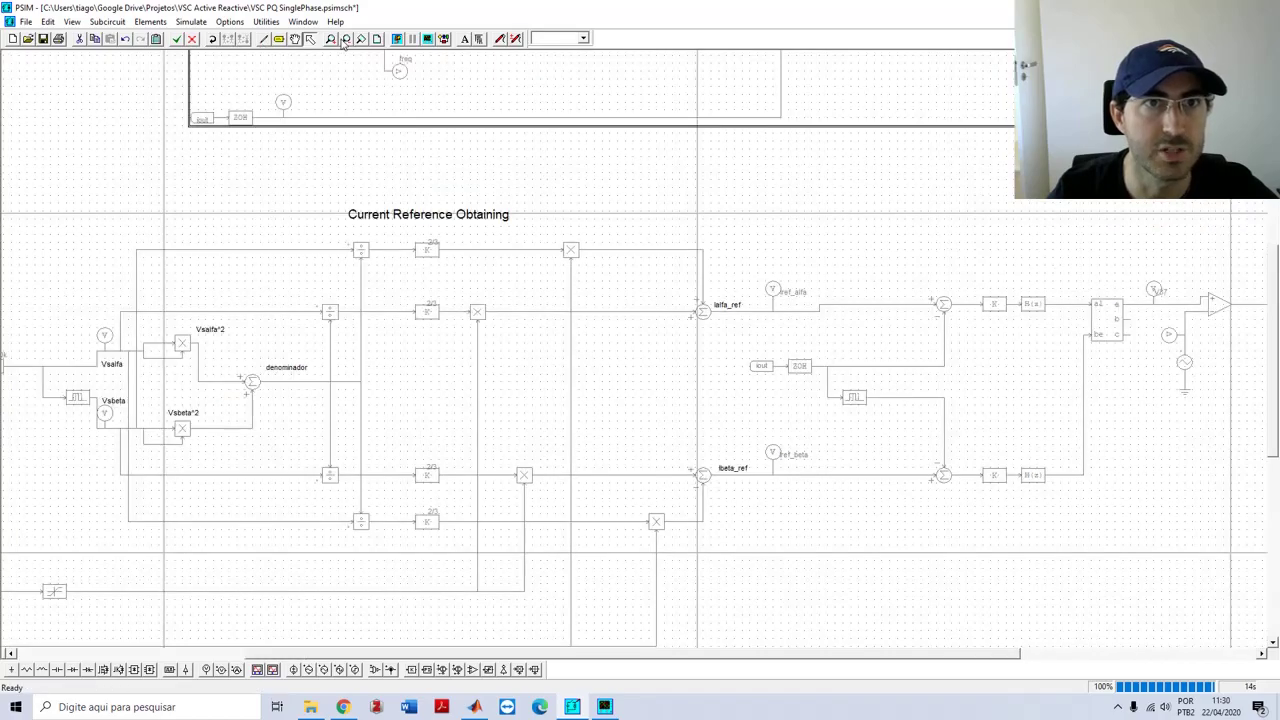
{"action": "left_click", "coordinate": [345, 39]}
Select the Current Reference Obtaining circuit and enable it with the shortcut key
{"action": "scroll", "coordinate": [125, 255], "scroll_direction": "down", "scroll_amount": 1}
{"action": "scroll", "coordinate": [125, 220], "scroll_direction": "left", "scroll_amount": 1}
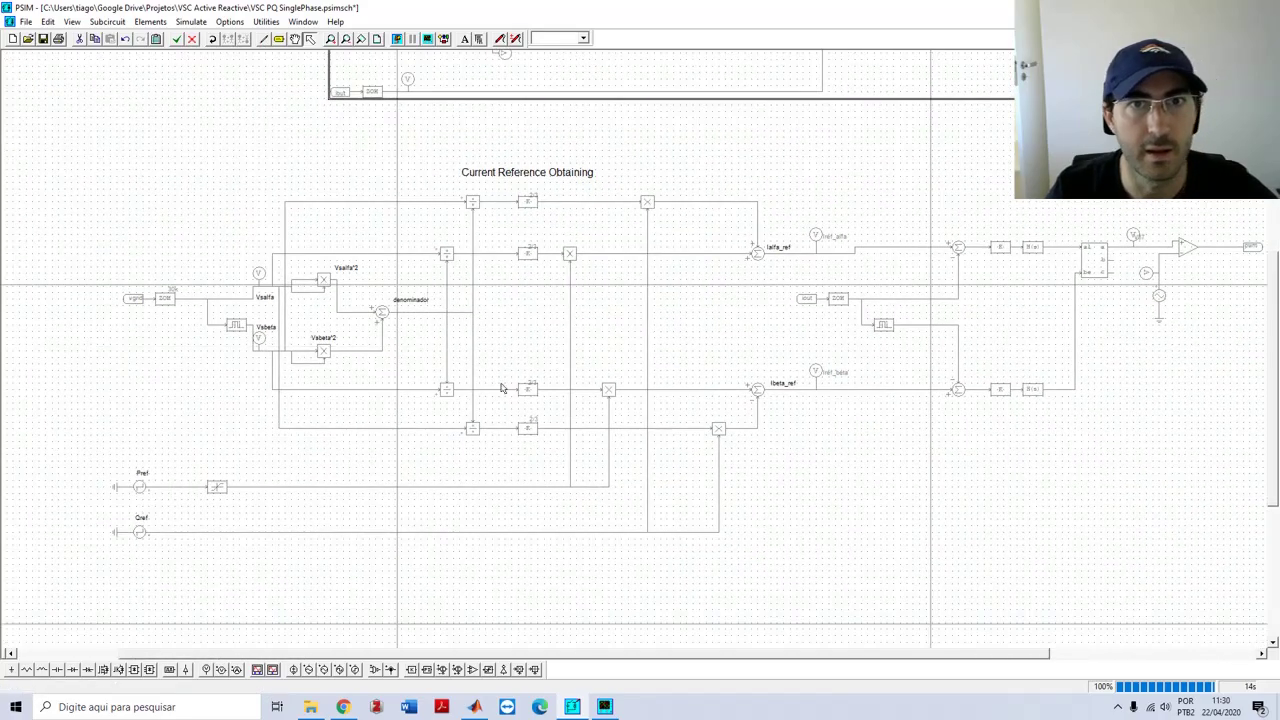
{"action": "left_click_drag", "start_coordinate": [64, 154], "coordinate": [1268, 602]}
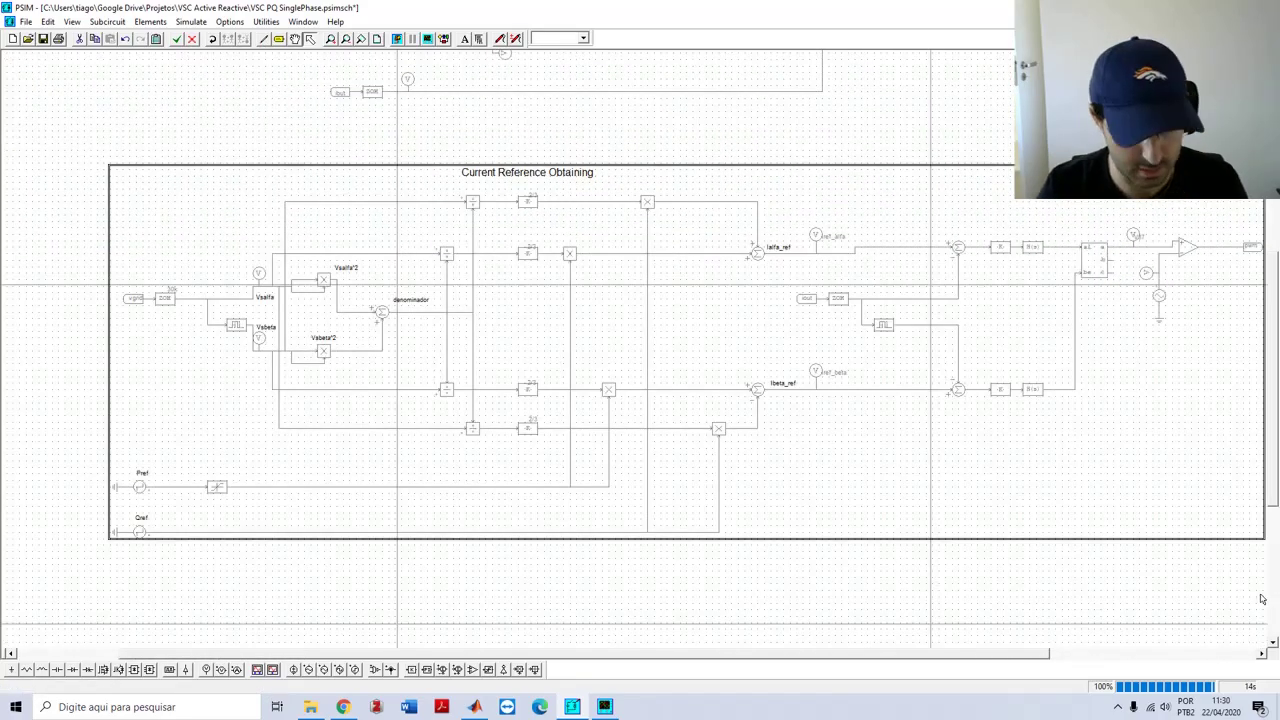
{"action": "key", "text": "Delete"}
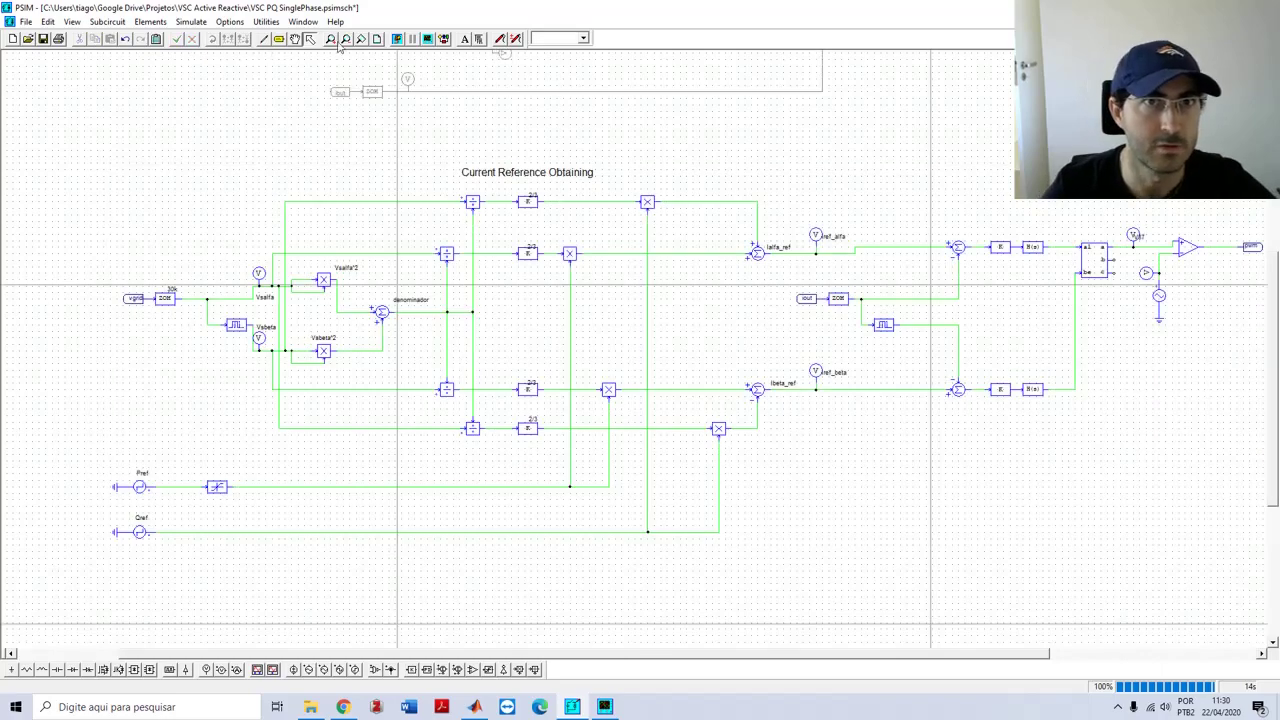
Bring the Current Reference Obtaining title into view and select its label
{"action": "scroll", "coordinate": [203, 117], "scroll_direction": "up", "scroll_amount": 2}
{"action": "scroll", "coordinate": [337, 143], "scroll_direction": "down", "scroll_amount": 1}
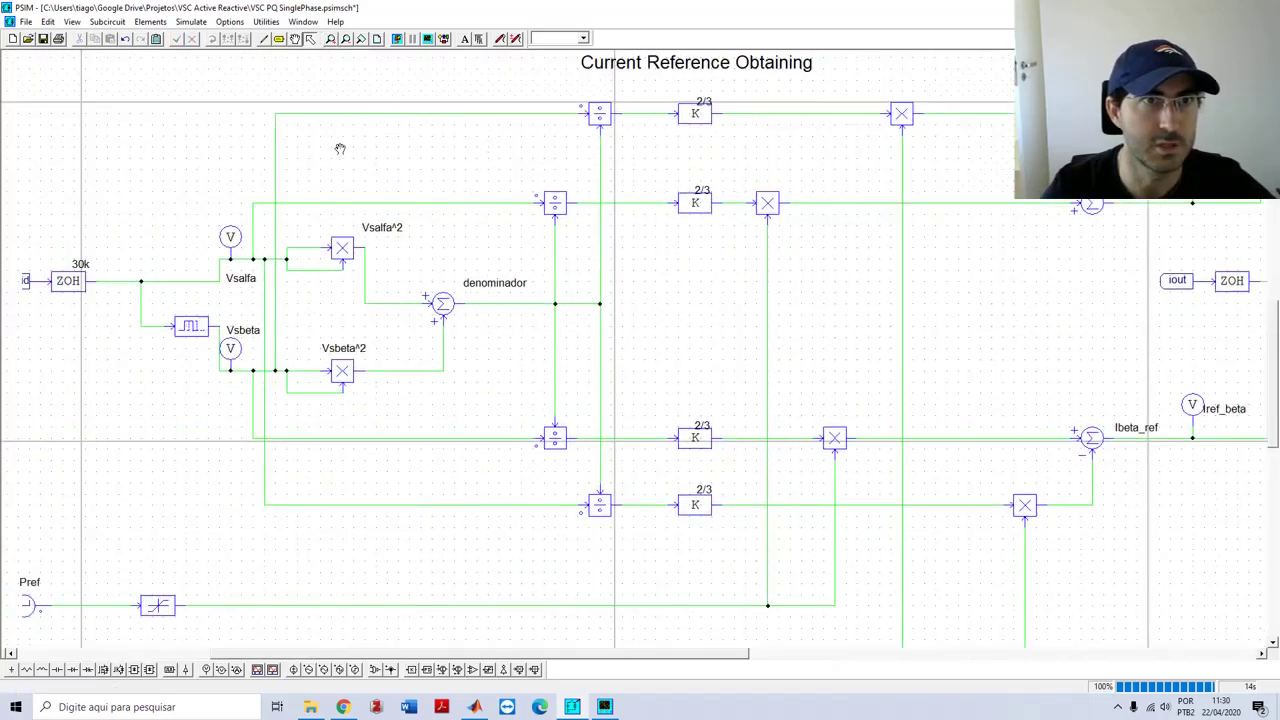
{"action": "scroll", "coordinate": [570, 229], "scroll_direction": "up", "scroll_amount": 2}
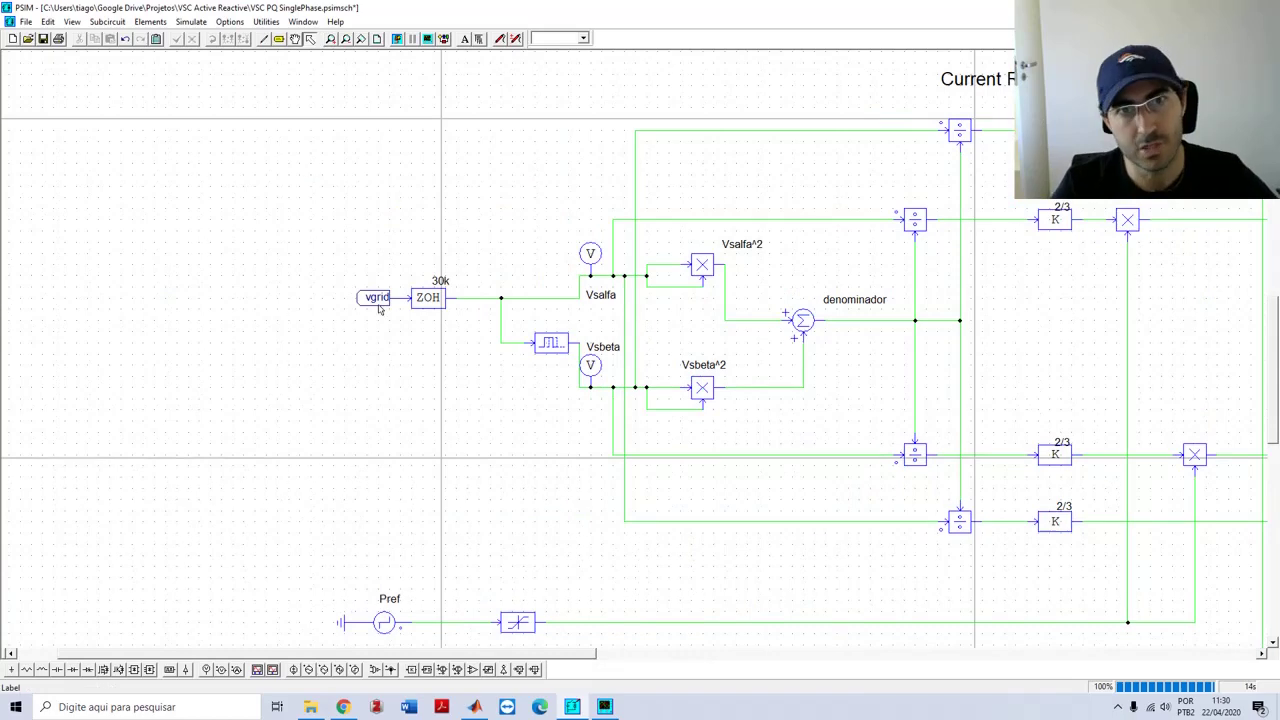
{"action": "left_click_drag", "start_coordinate": [649, 180], "coordinate": [398, 196]}
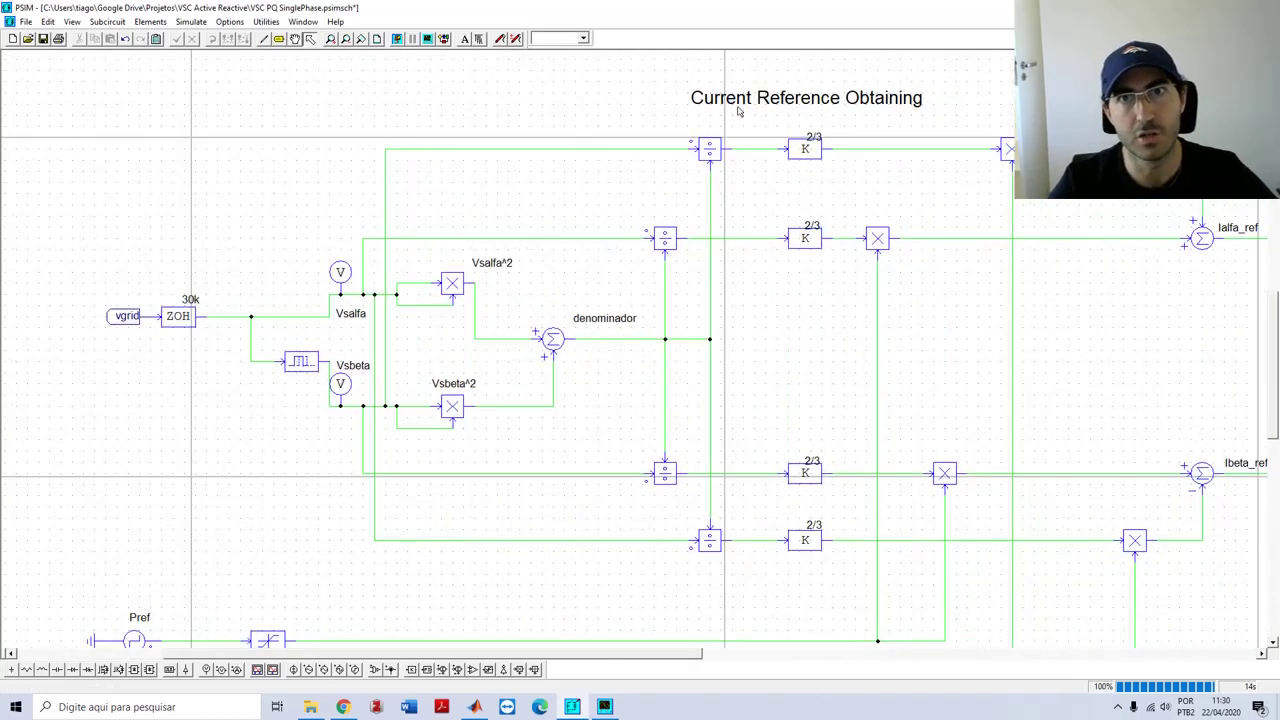
{"action": "left_click", "coordinate": [750, 108]}
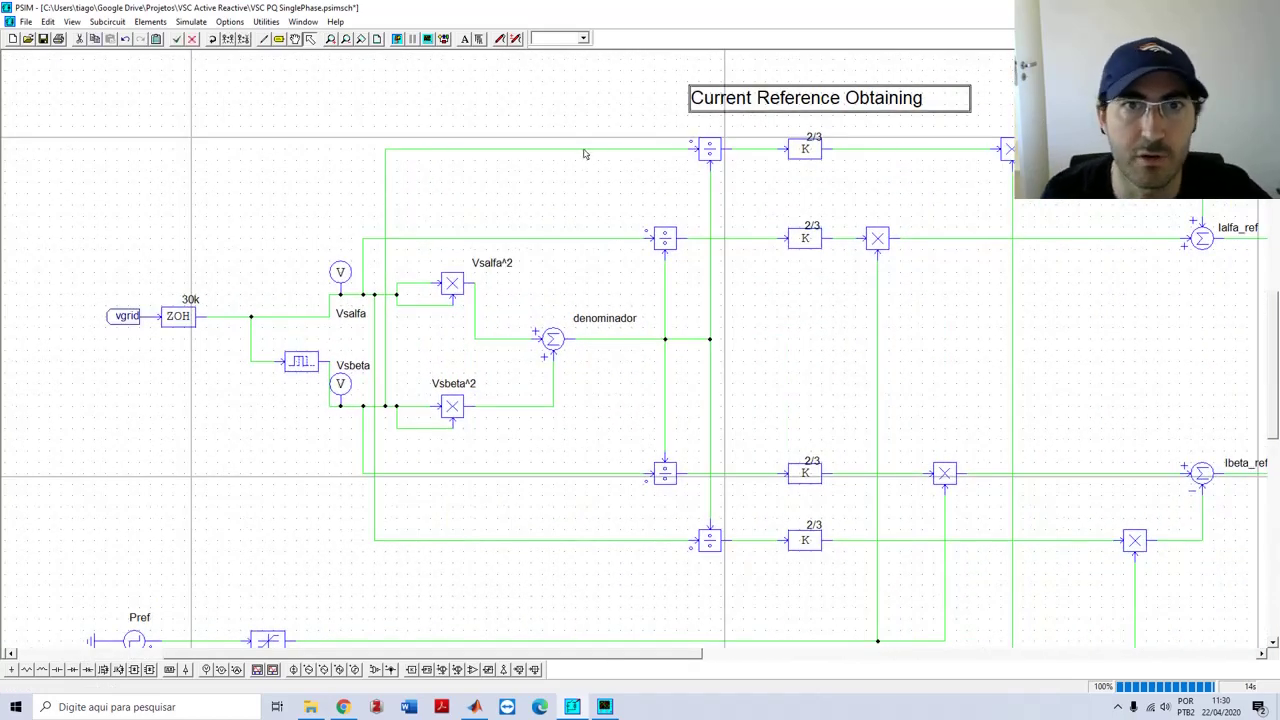
{"action": "scroll", "coordinate": [1093, 330], "scroll_direction": "down", "scroll_amount": 1}
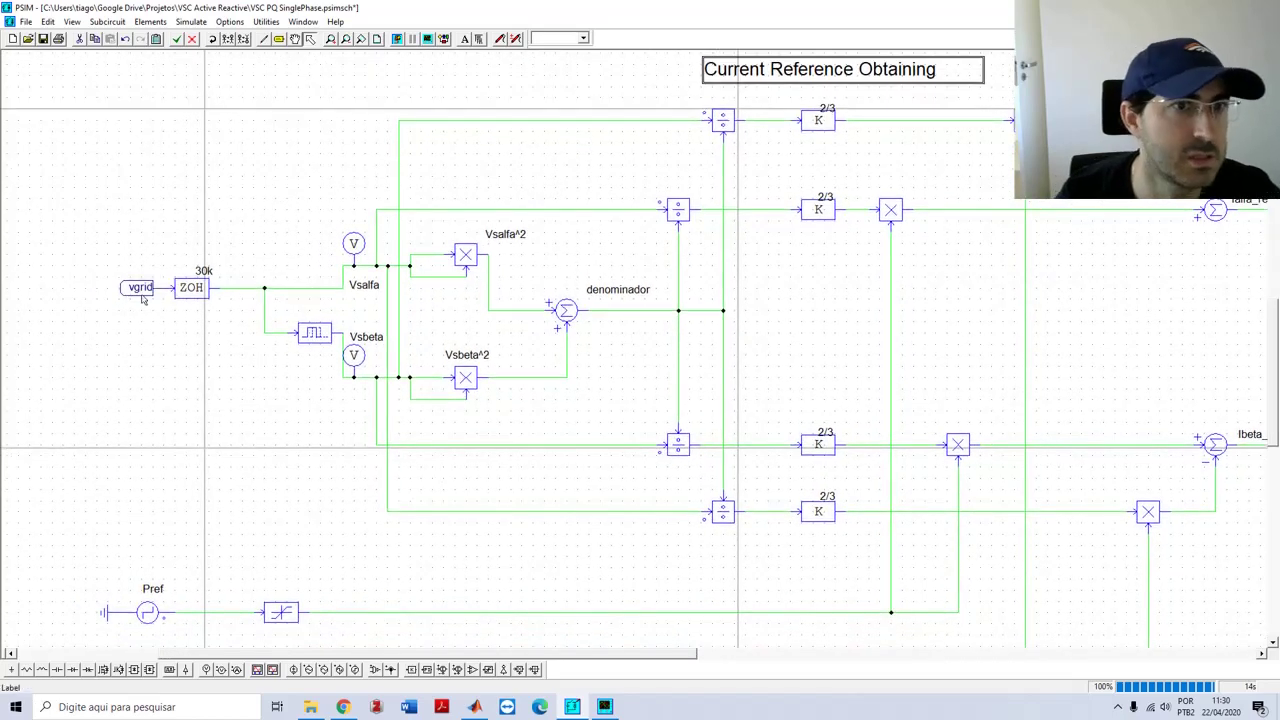
{"action": "double_click", "coordinate": [310, 332]}
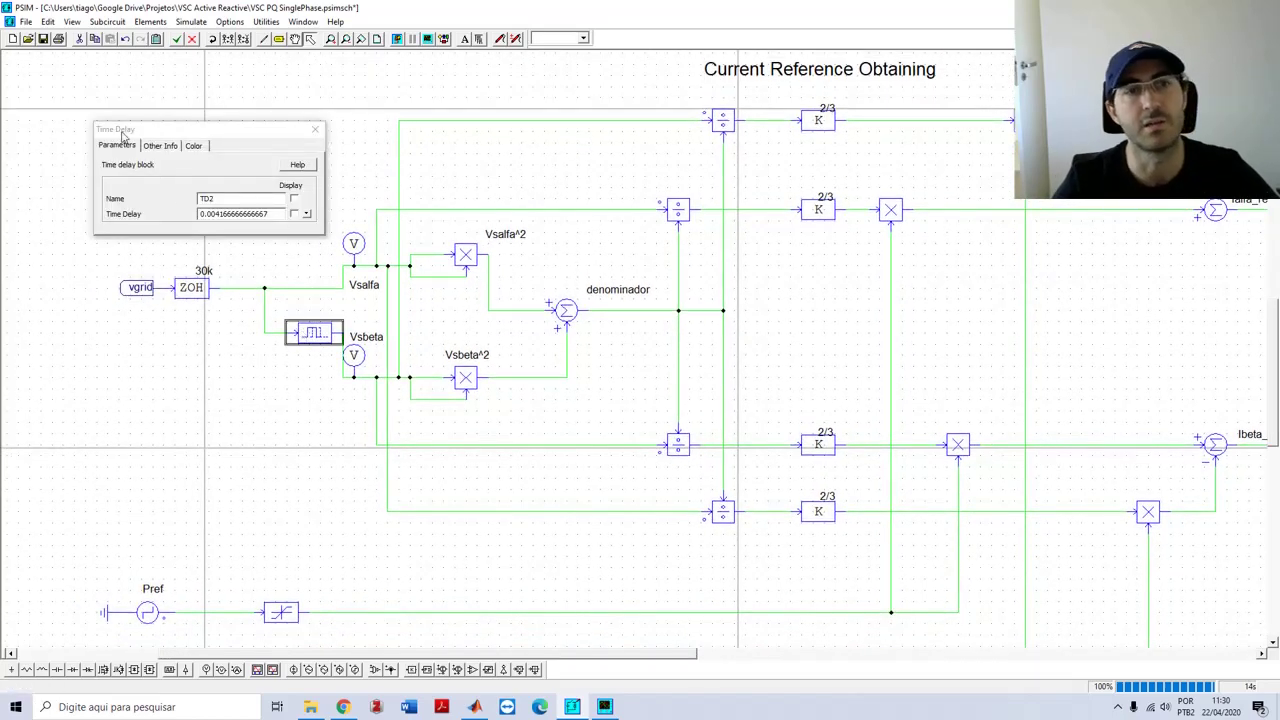
{"action": "left_click", "coordinate": [315, 129]}
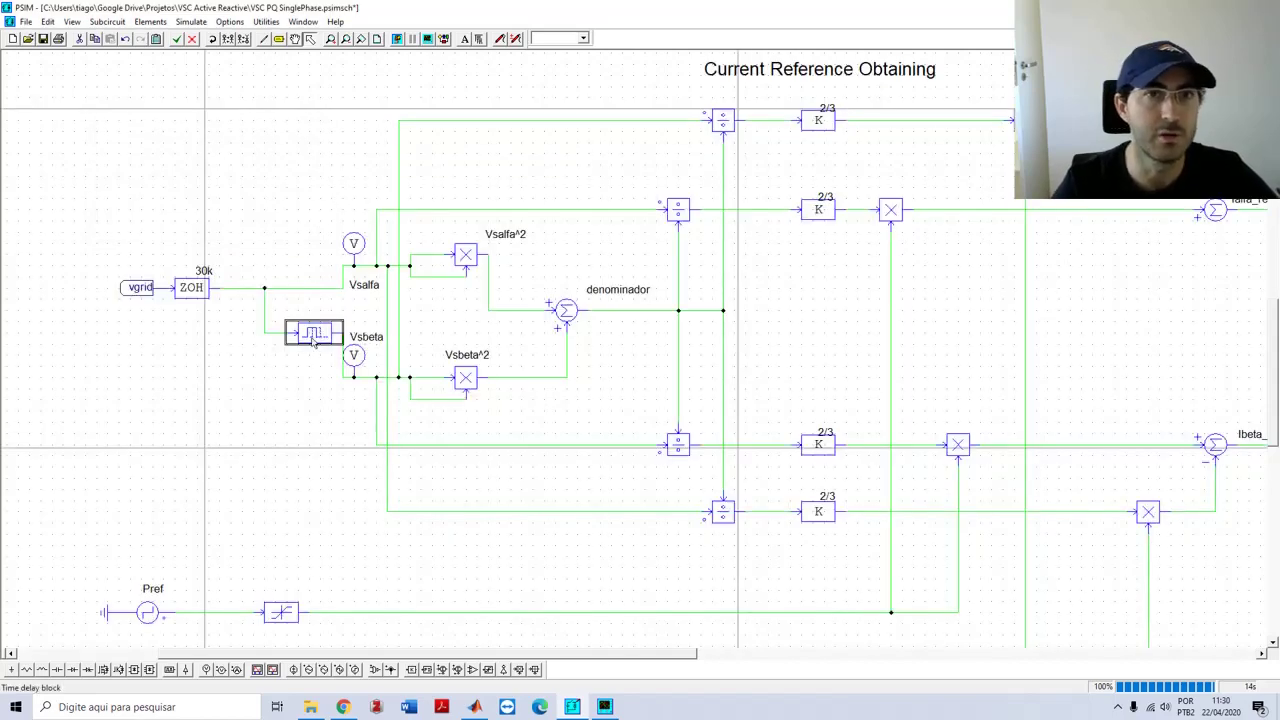
{"action": "left_click", "coordinate": [163, 300]}
{"action": "left_click_drag", "start_coordinate": [354, 355], "coordinate": [244, 336]}
{"action": "left_click", "coordinate": [114, 253]}
{"action": "left_click", "coordinate": [241, 350]}
{"action": "left_click", "coordinate": [313, 333]}
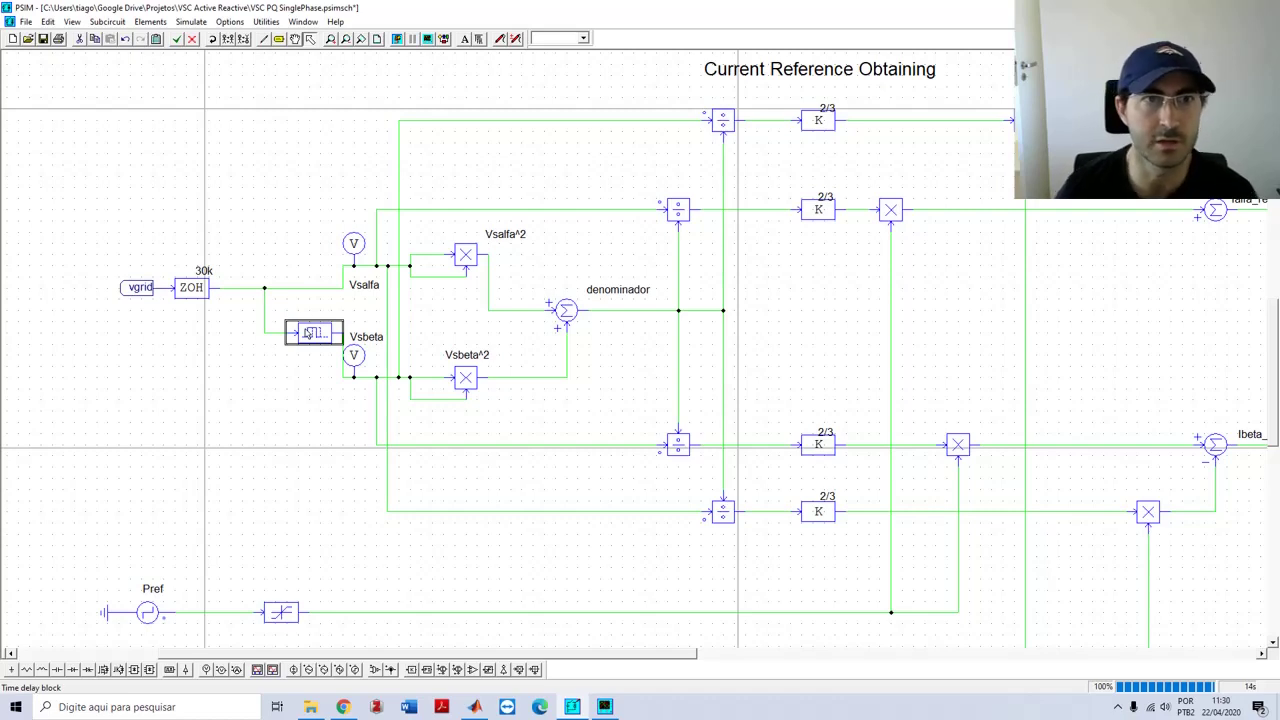
{"action": "left_click", "coordinate": [169, 360]}
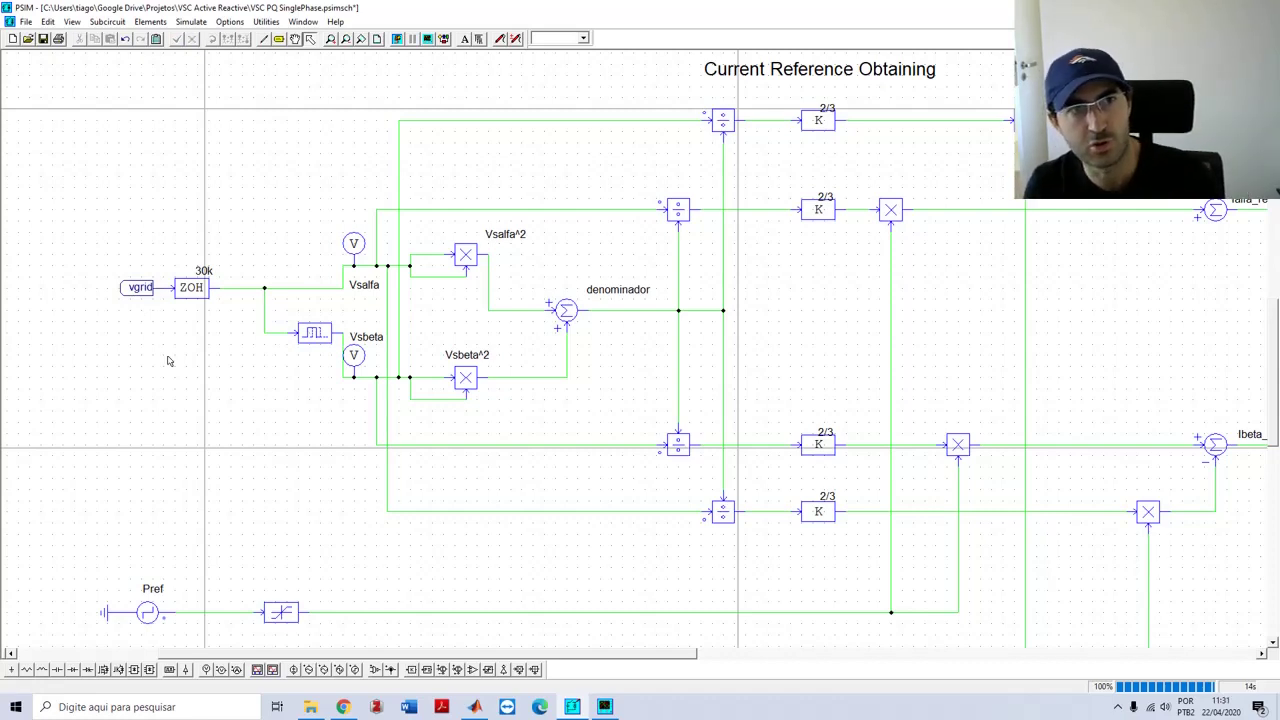
Select the vgrid input and the time delay block producing Vsbeta
{"action": "left_click", "coordinate": [146, 291]}
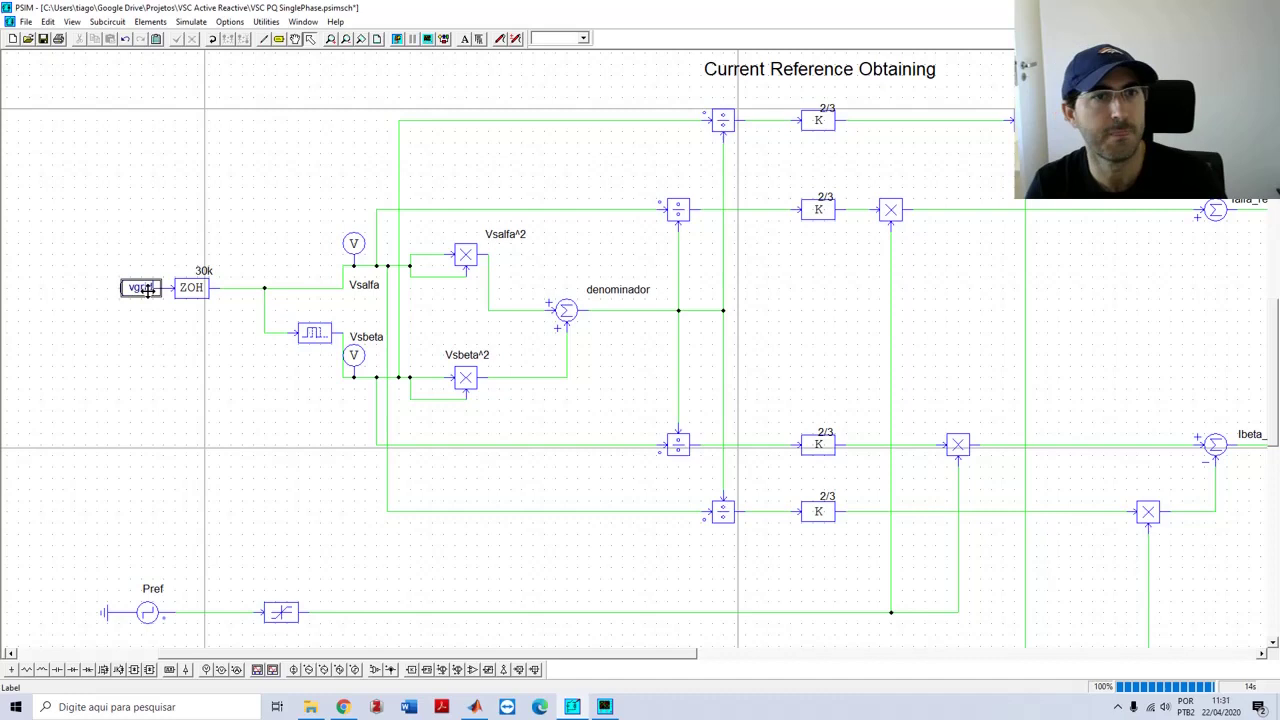
{"action": "left_click", "coordinate": [322, 333]}
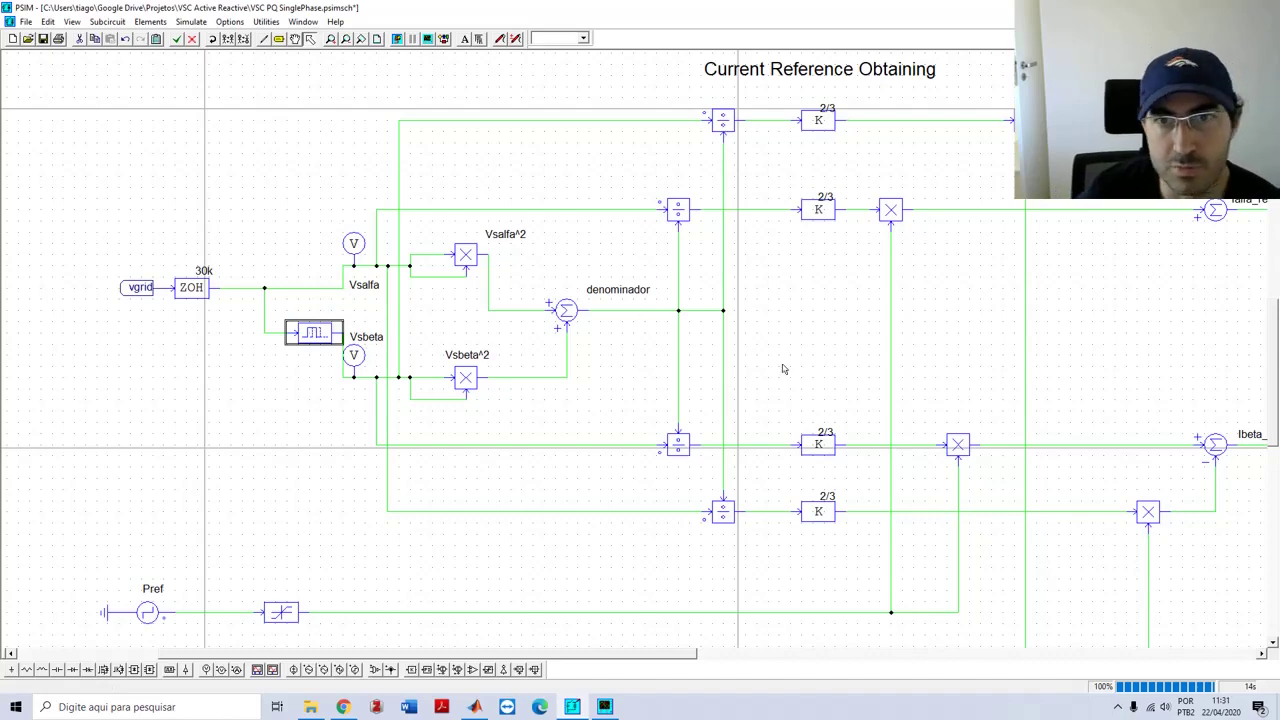
{"action": "scroll", "coordinate": [1000, 390], "scroll_direction": "right", "scroll_amount": 2}
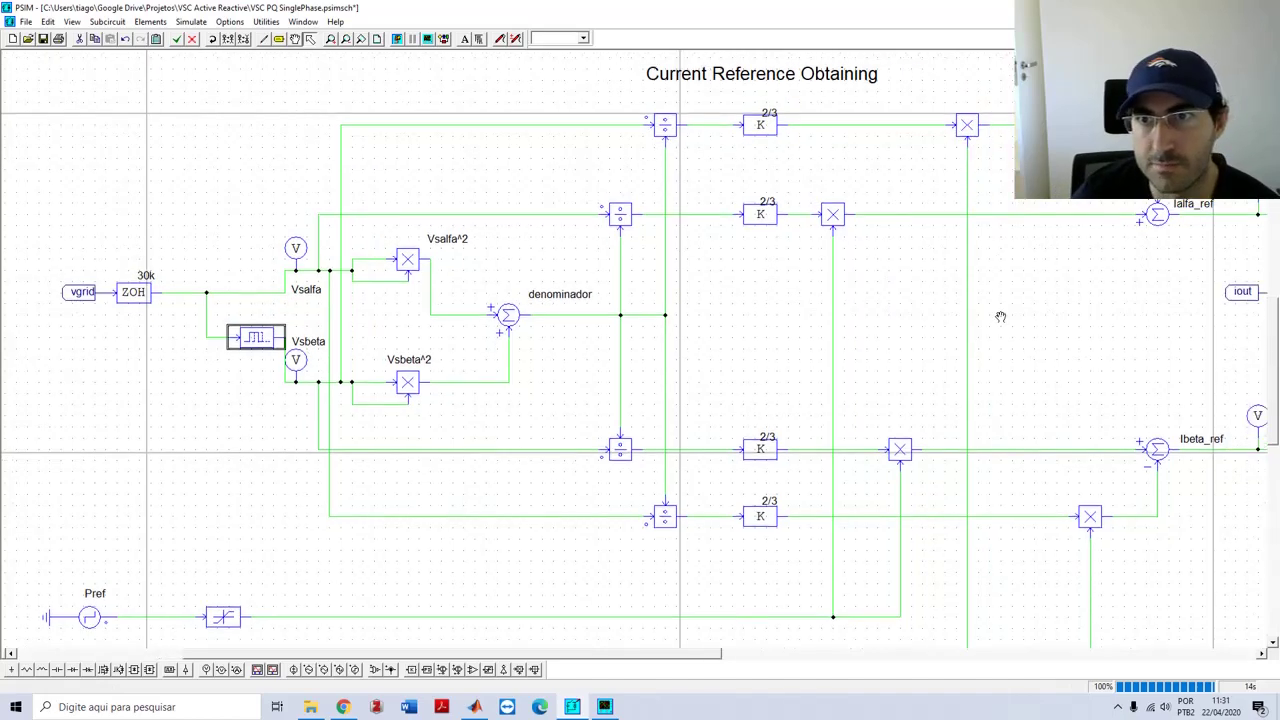
{"action": "scroll", "coordinate": [1023, 320], "scroll_direction": "up", "scroll_amount": 1}
{"action": "scroll", "coordinate": [1103, 321], "scroll_direction": "right", "scroll_amount": 1}
{"action": "scroll", "coordinate": [1103, 321], "scroll_direction": "up", "scroll_amount": 1}
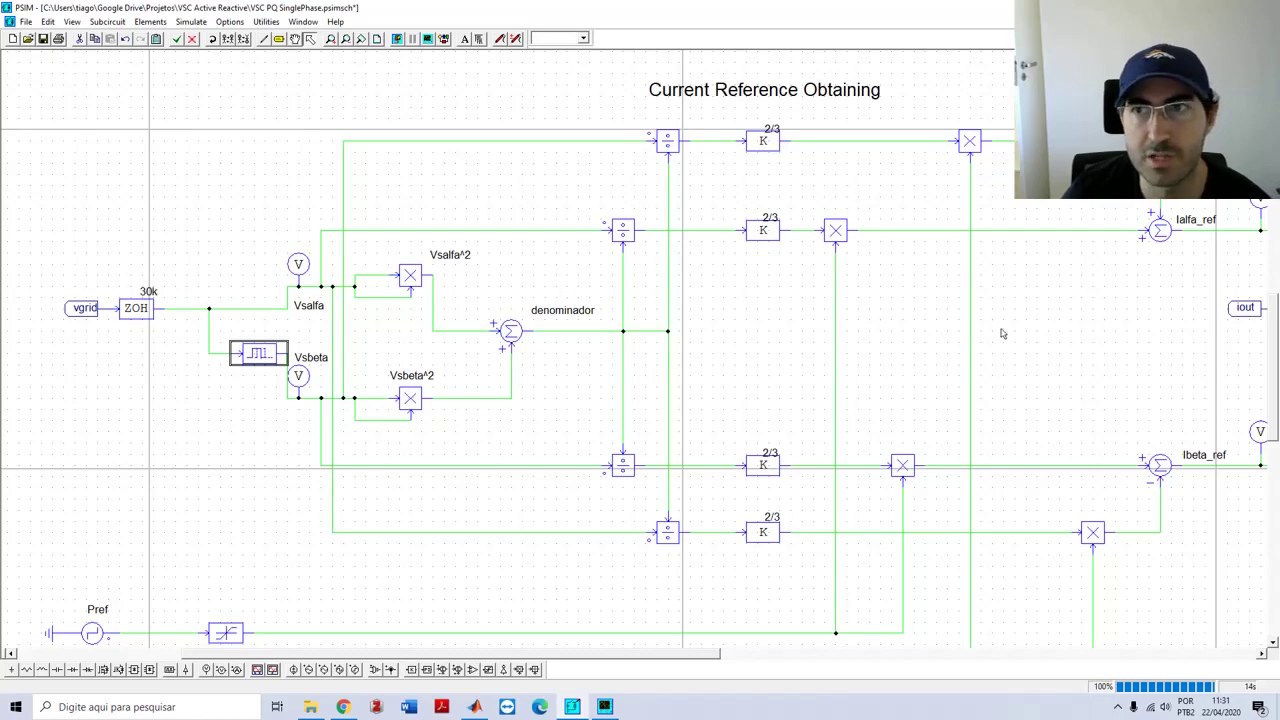
{"action": "scroll", "coordinate": [1005, 332], "scroll_direction": "right", "scroll_amount": 6}
{"action": "scroll", "coordinate": [1005, 332], "scroll_direction": "down", "scroll_amount": 1}
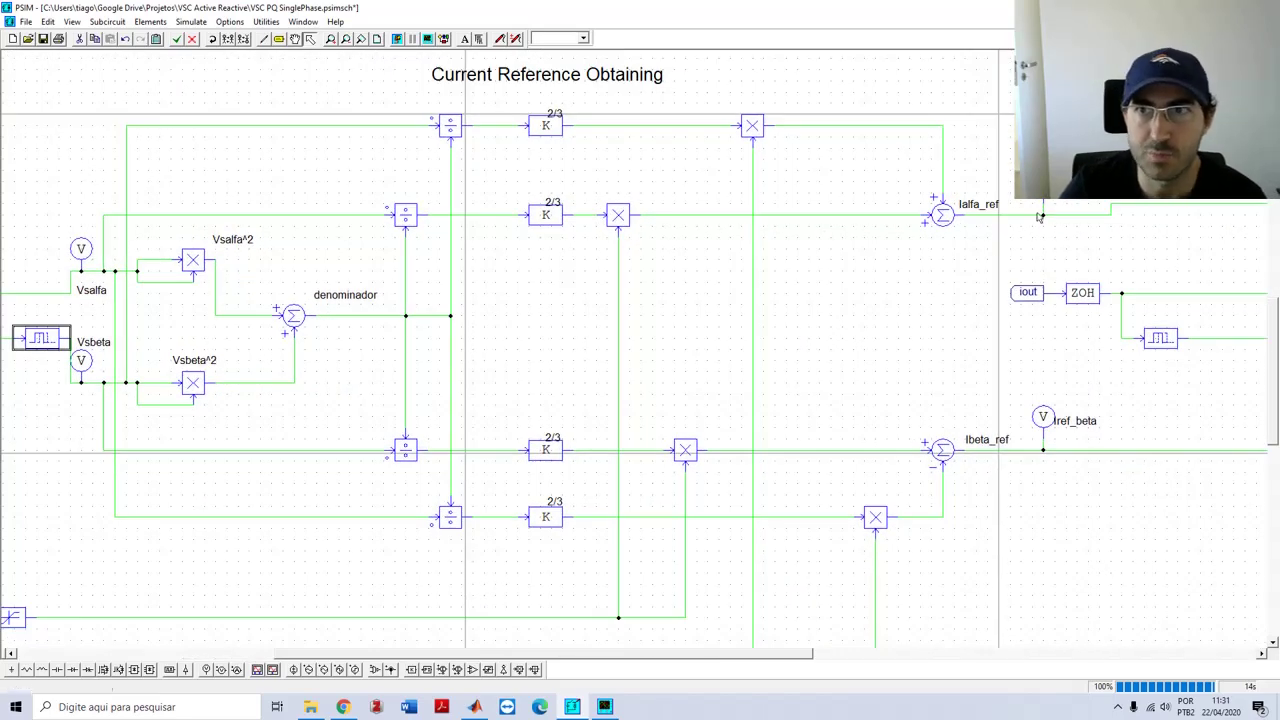
Select the Iref_beta voltage probe and rerun the simulation
{"action": "left_click", "coordinate": [1040, 217]}
{"action": "left_click", "coordinate": [1043, 418]}
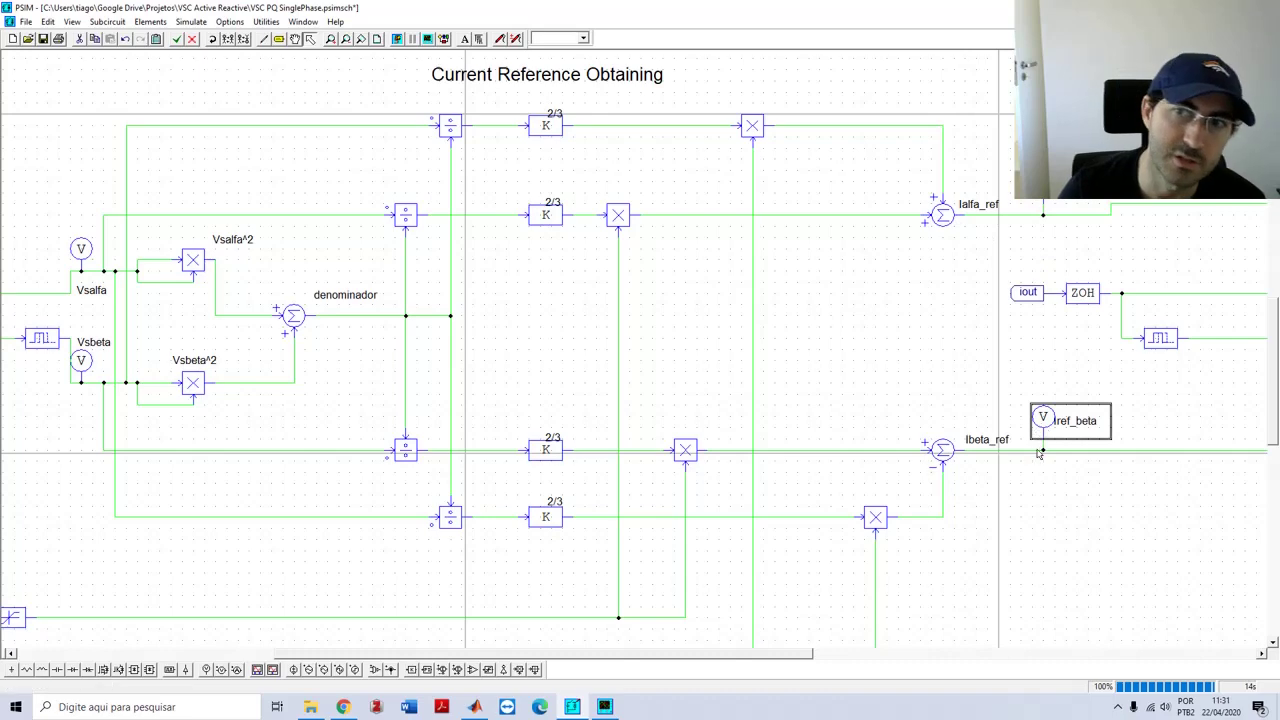
{"action": "scroll", "coordinate": [782, 366], "scroll_direction": "left", "scroll_amount": 4}
{"action": "scroll", "coordinate": [782, 366], "scroll_direction": "up", "scroll_amount": 1}
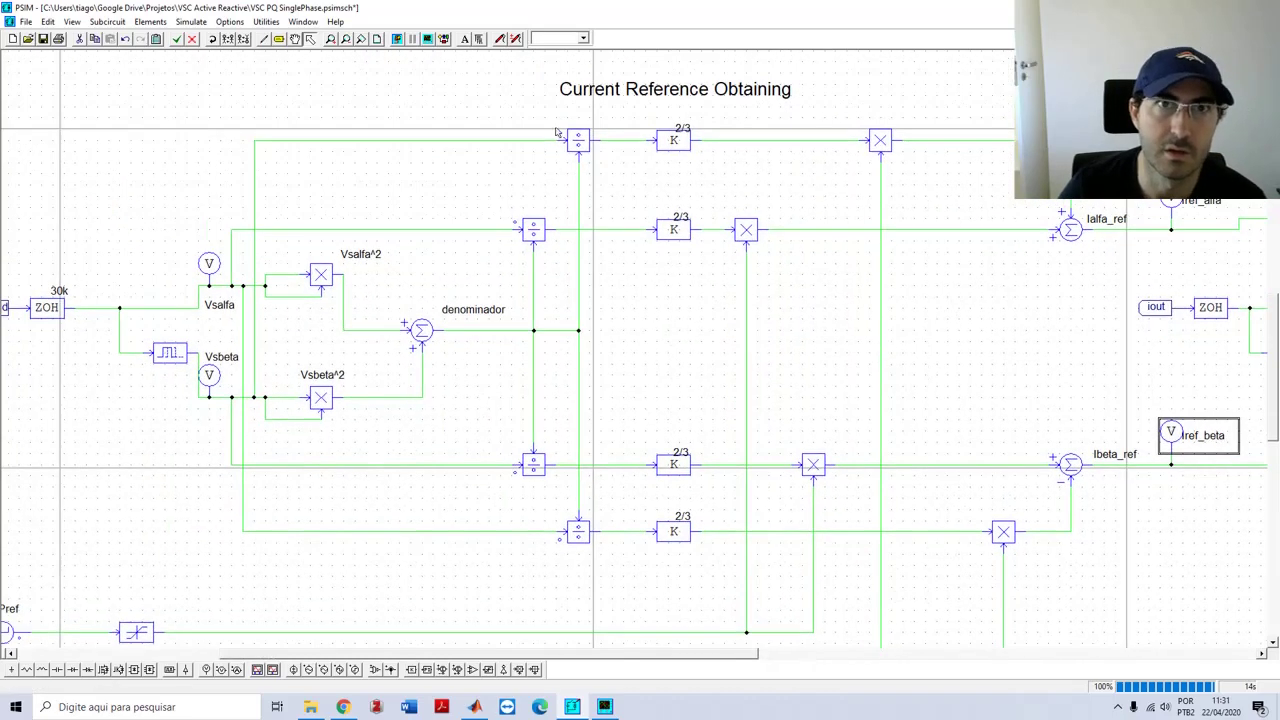
{"action": "left_click", "coordinate": [397, 38]}
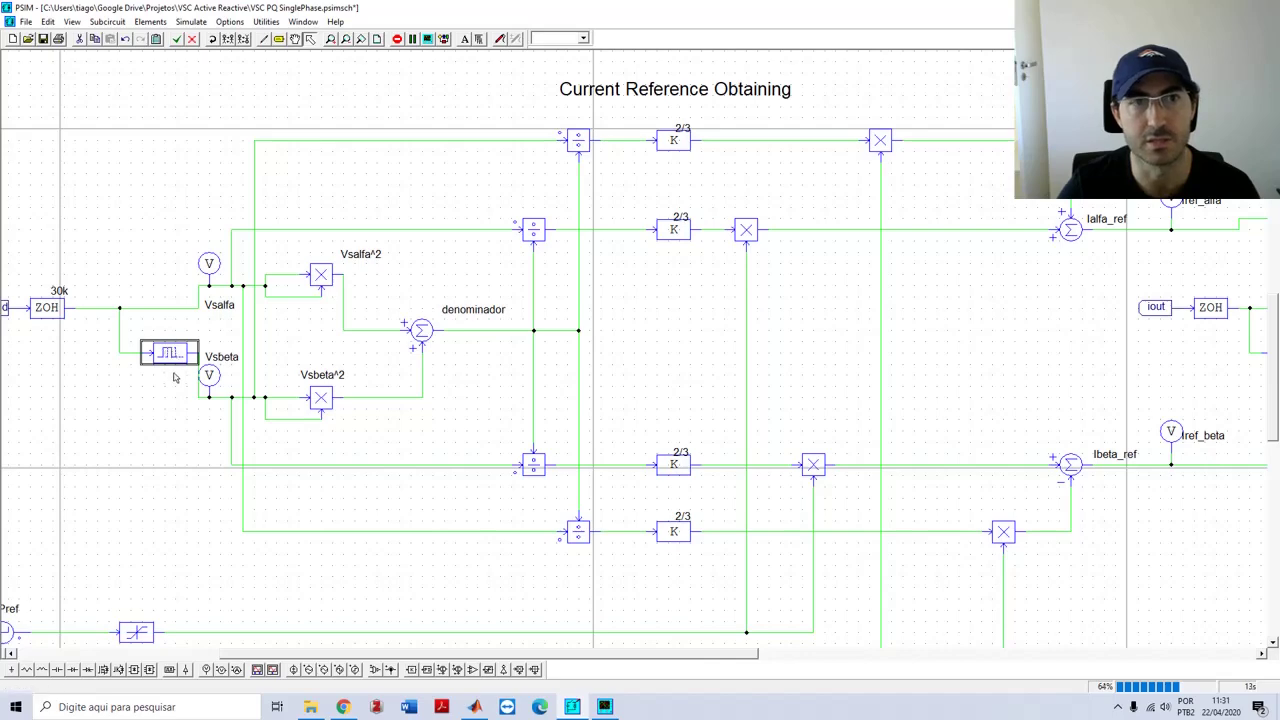
{"action": "left_click", "coordinate": [398, 40]}
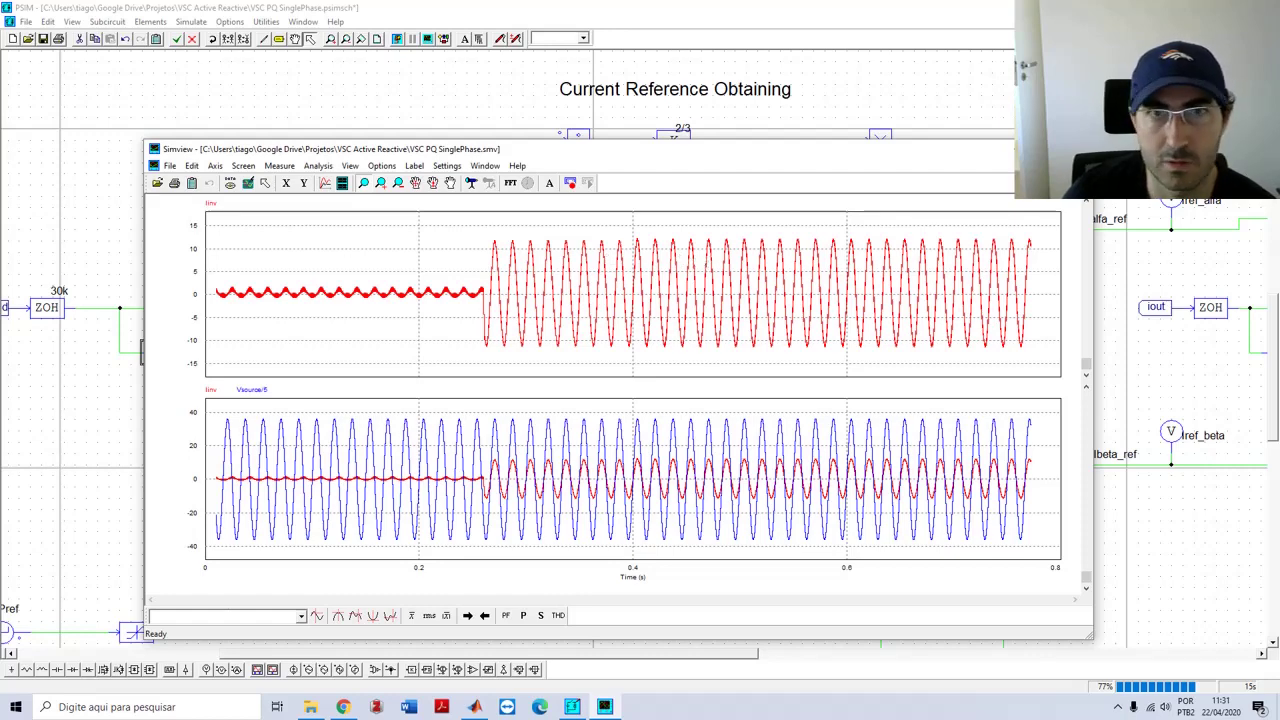
{"action": "left_click", "coordinate": [1081, 148]}
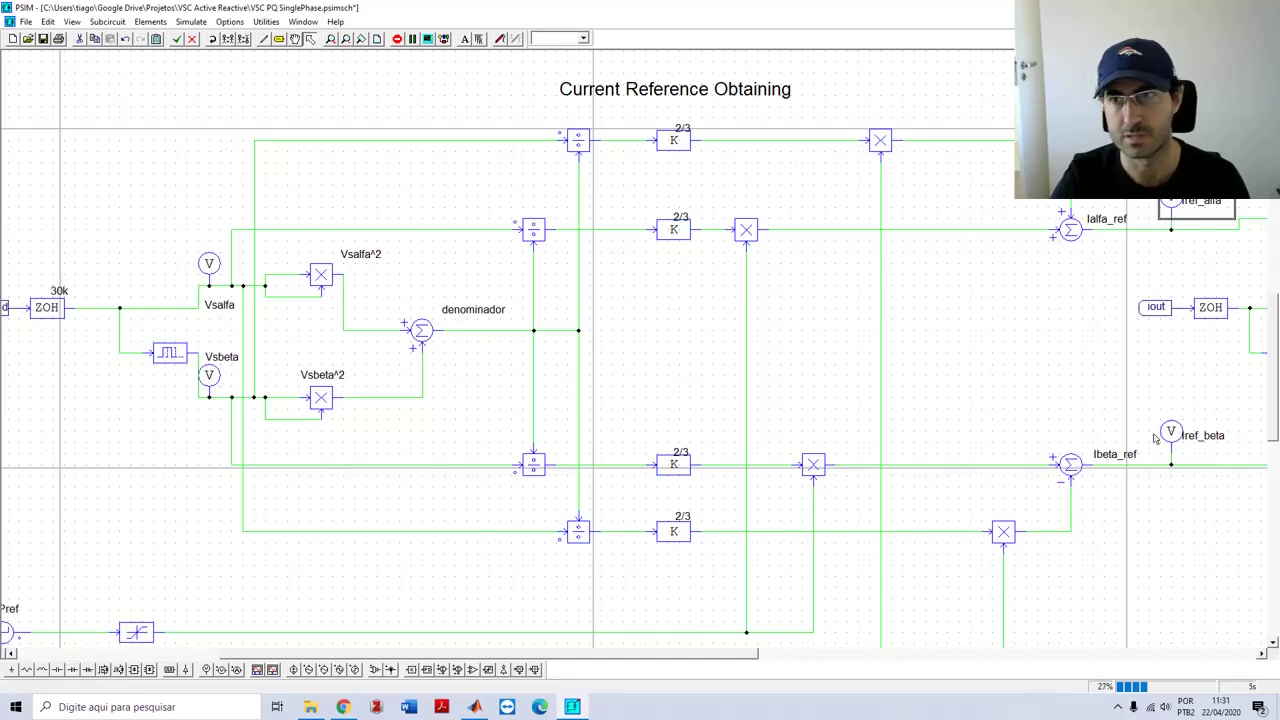
Stop the running simulation and check the Pref limiter's parameters
{"action": "left_click_drag", "start_coordinate": [914, 403], "coordinate": [988, 328]}
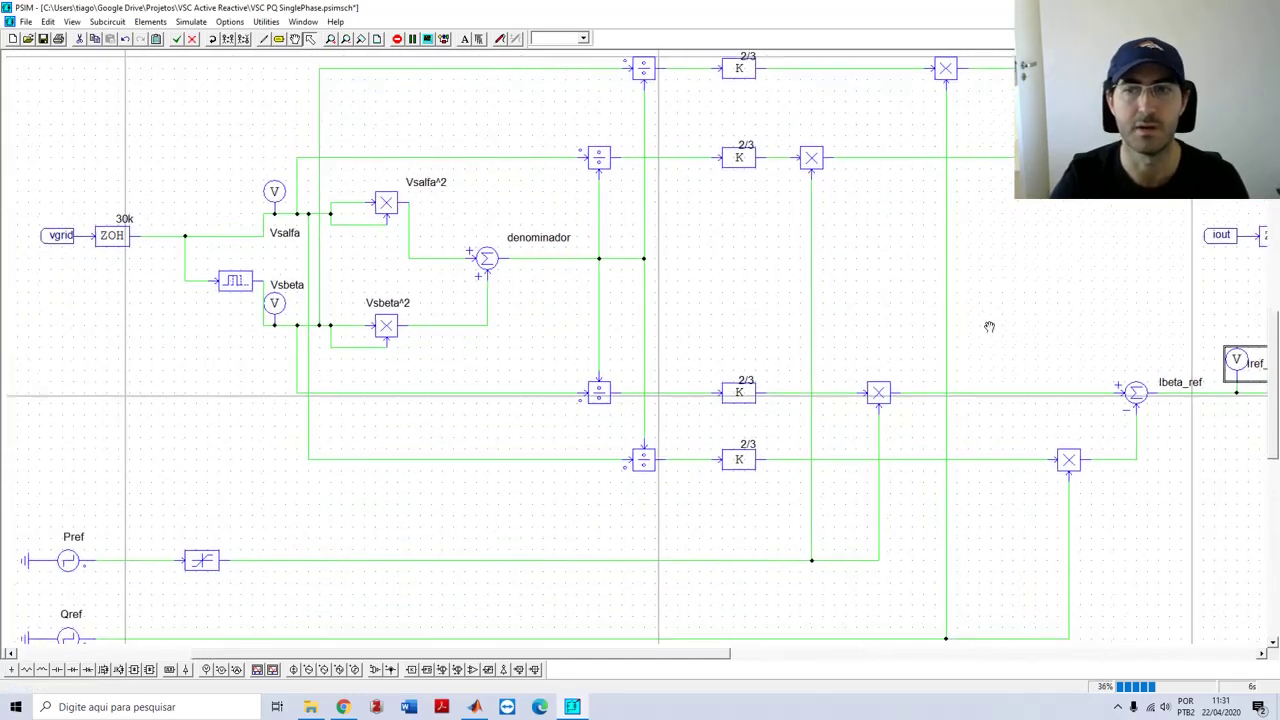
{"action": "left_click_drag", "start_coordinate": [358, 484], "coordinate": [438, 425]}
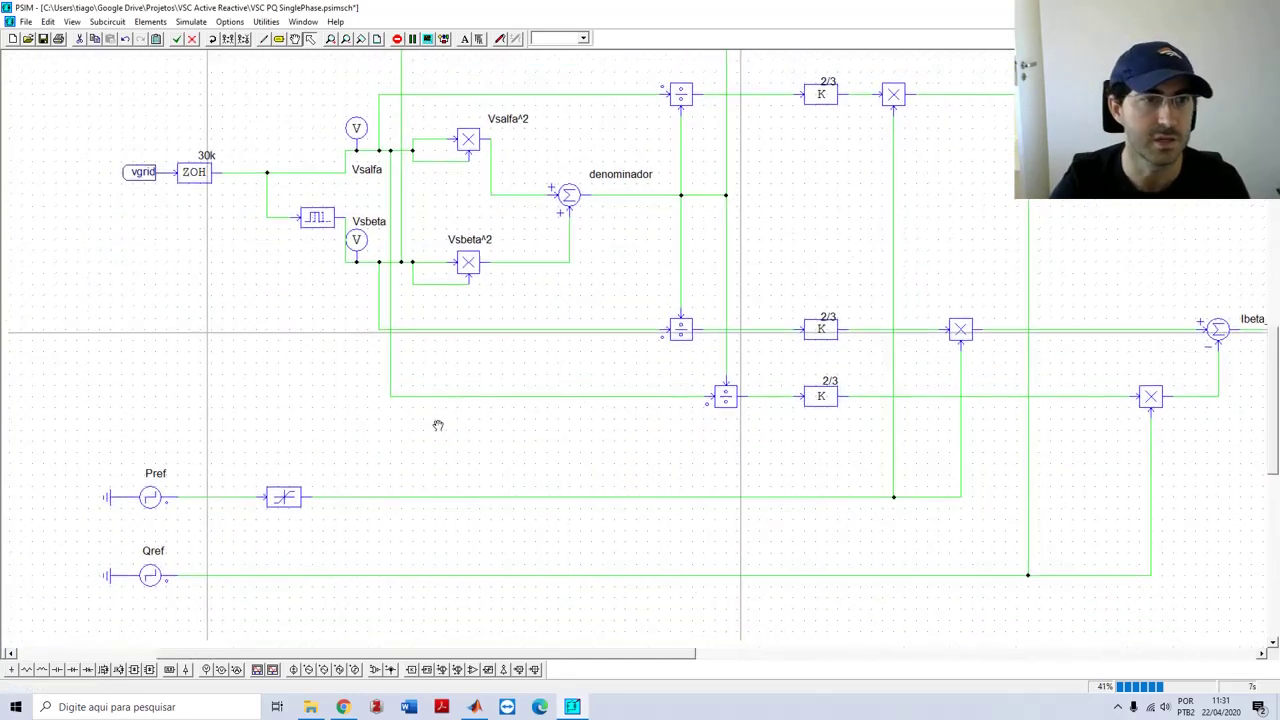
{"action": "left_click", "coordinate": [397, 39]}
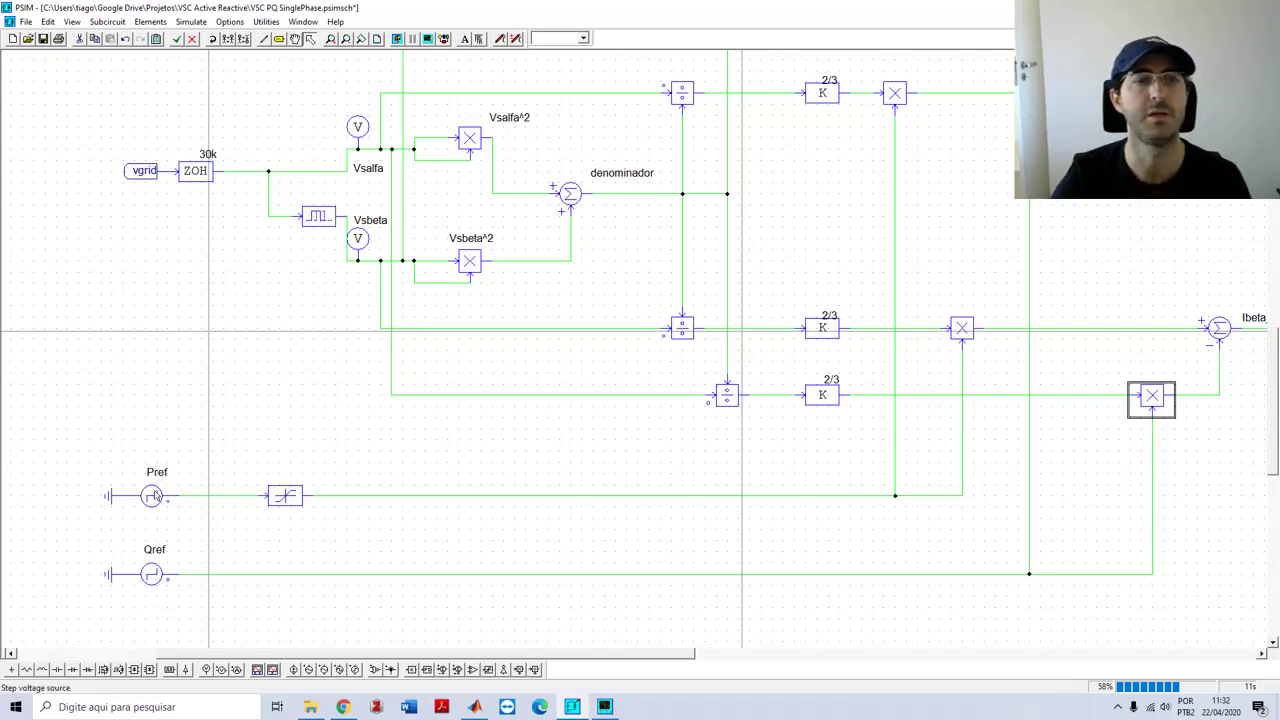
{"action": "double_click", "coordinate": [285, 500]}
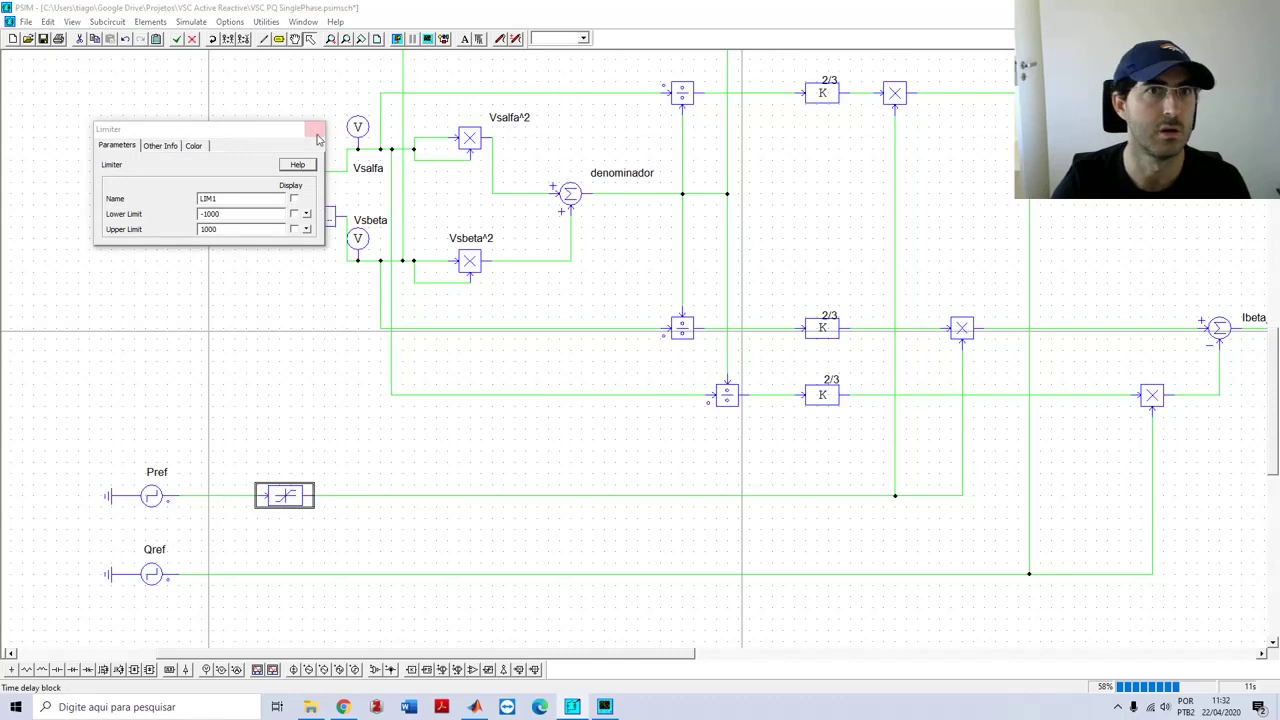
{"action": "left_click", "coordinate": [269, 425]}
Verify the Pref step (0→1.75 at 0.26 s) and Qref step (0→0.75 at 0.835 s), restarting the simulation
{"action": "double_click", "coordinate": [150, 495]}
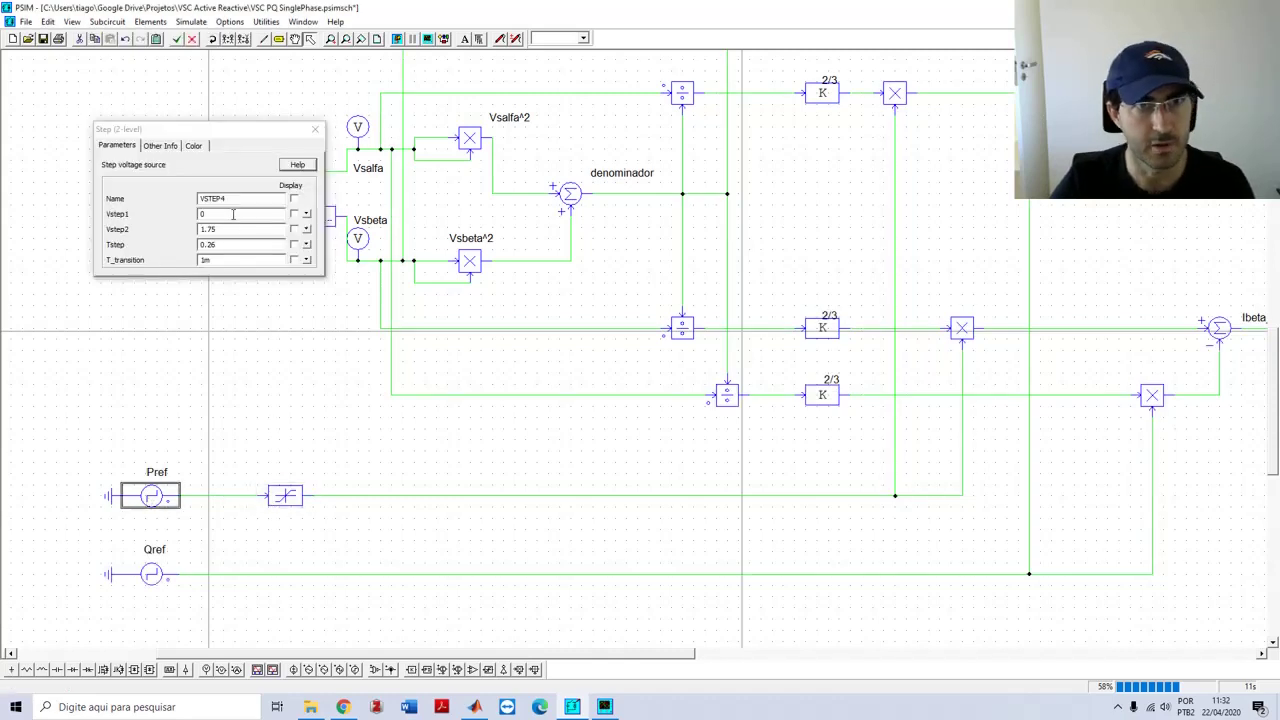
{"action": "left_click", "coordinate": [232, 215]}
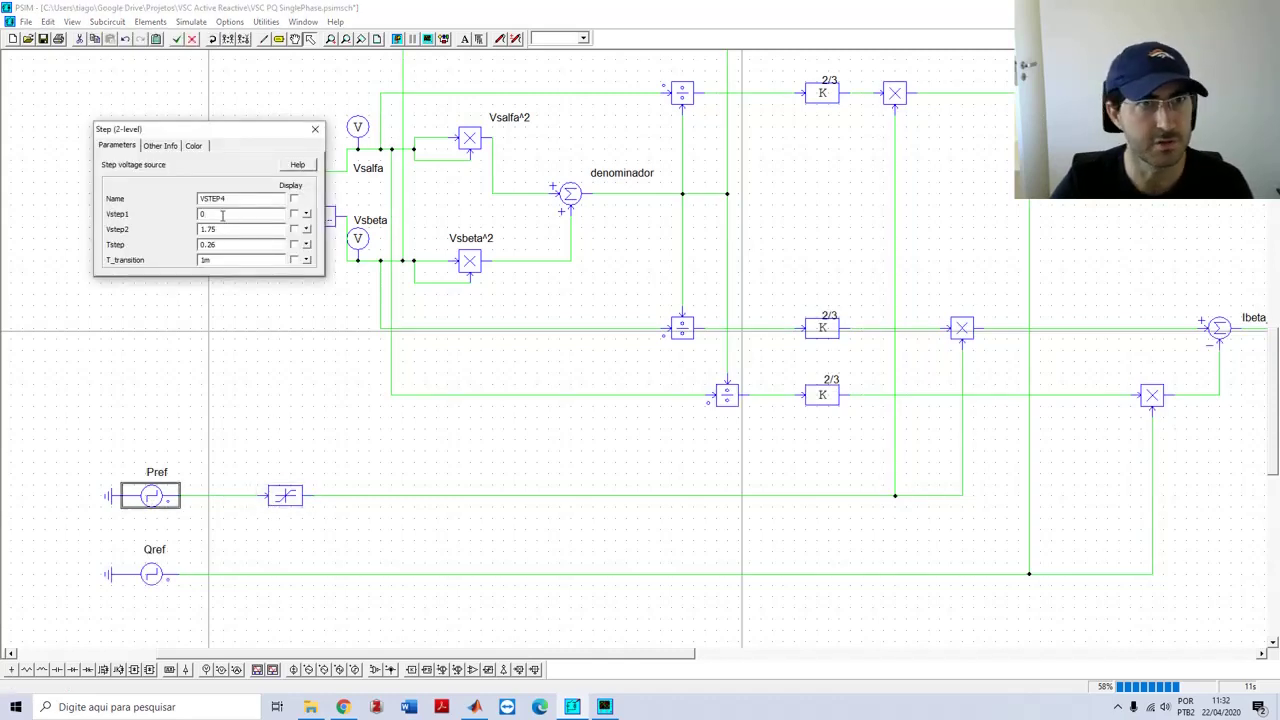
{"action": "left_click", "coordinate": [315, 129]}
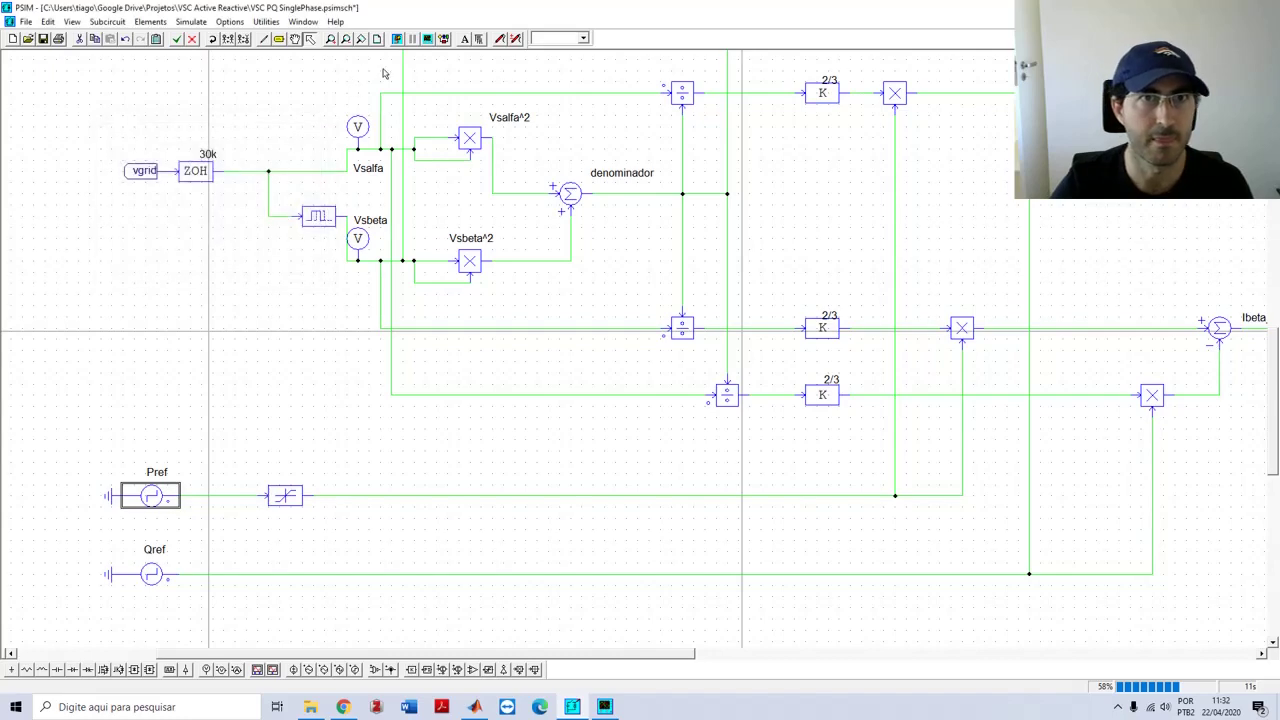
{"action": "left_click", "coordinate": [397, 38]}
{"action": "double_click", "coordinate": [152, 573]}
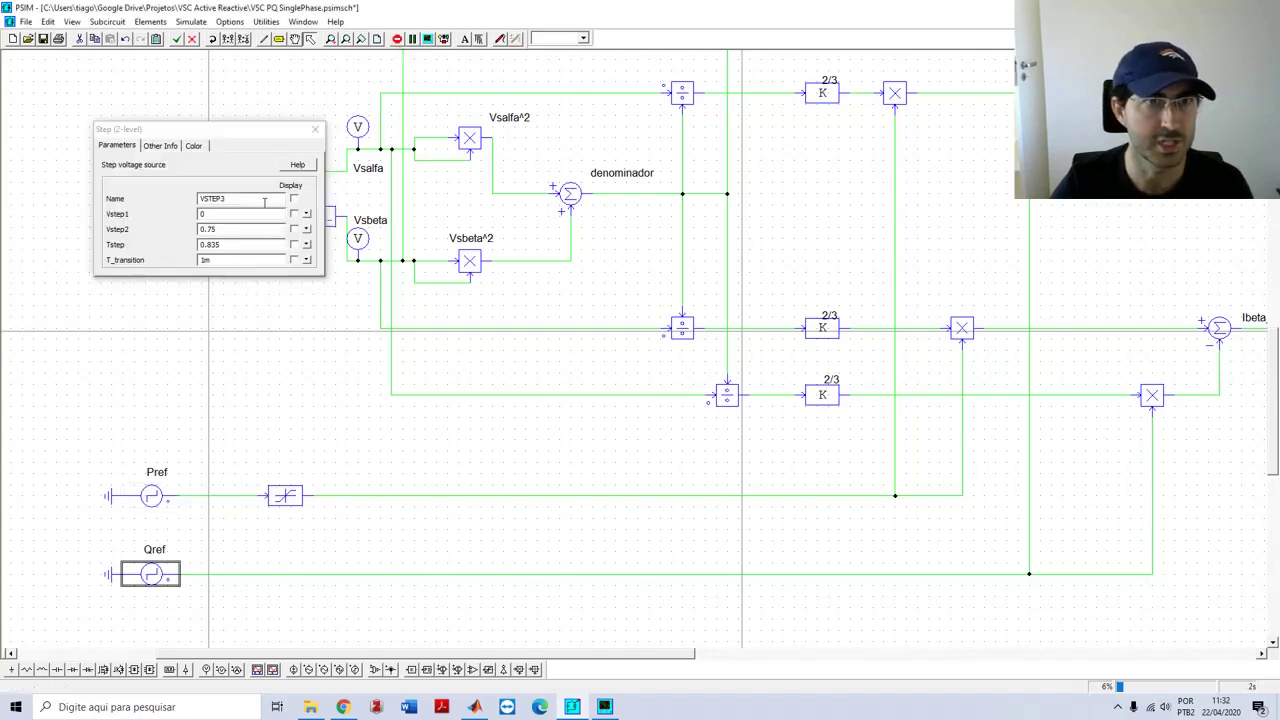
{"action": "left_click", "coordinate": [315, 129]}
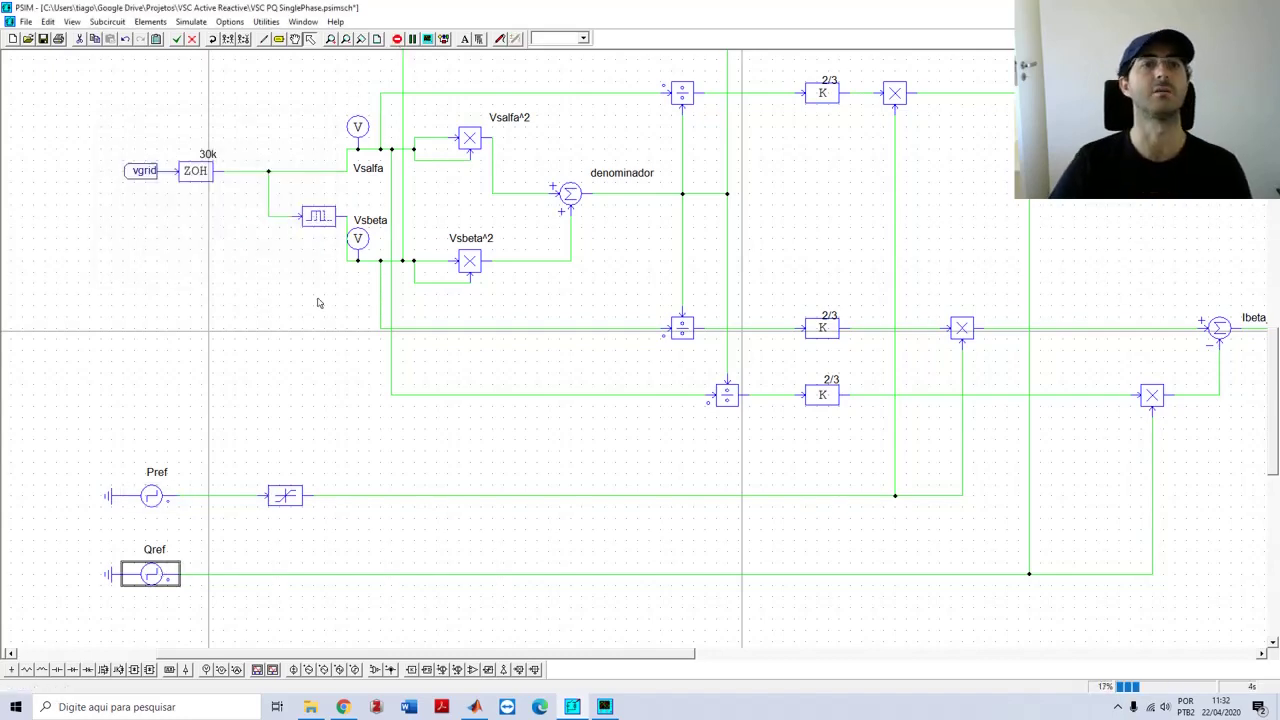
{"action": "left_click", "coordinate": [292, 342]}
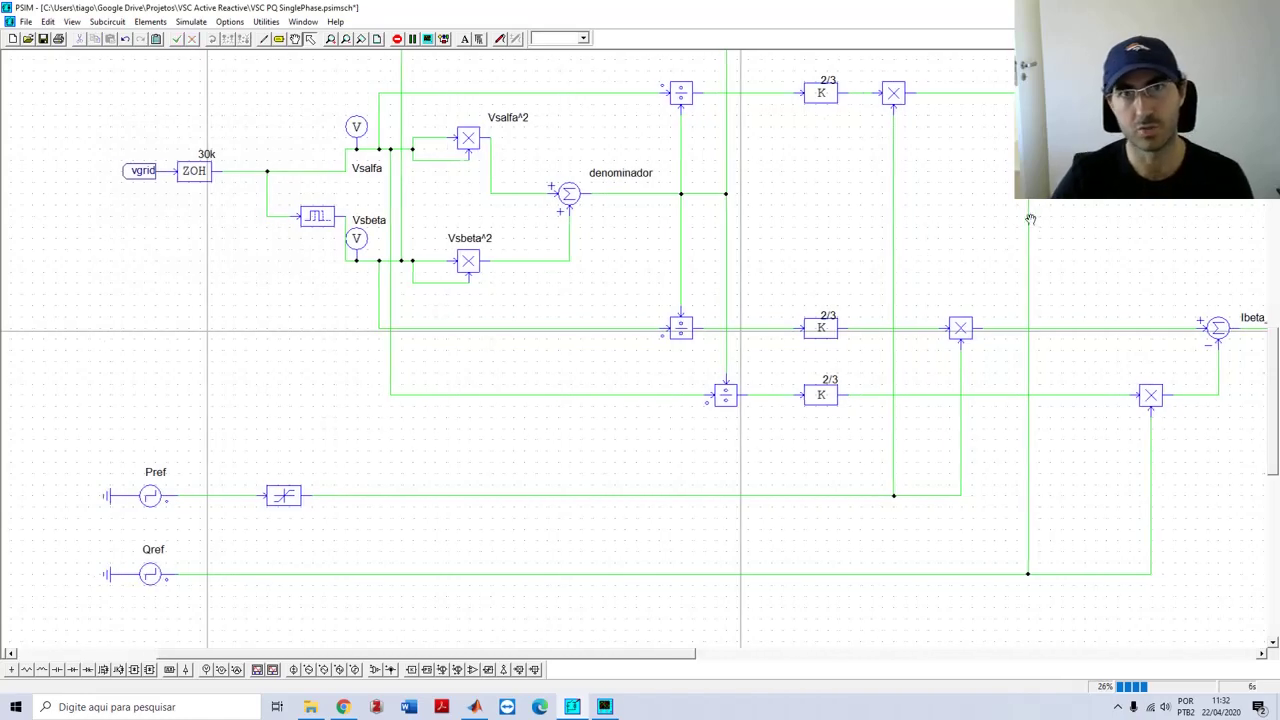
Check the TD2 time delay block, confirming its 0.00416666666667 s delay
{"action": "left_click_drag", "start_coordinate": [1029, 214], "coordinate": [957, 223]}
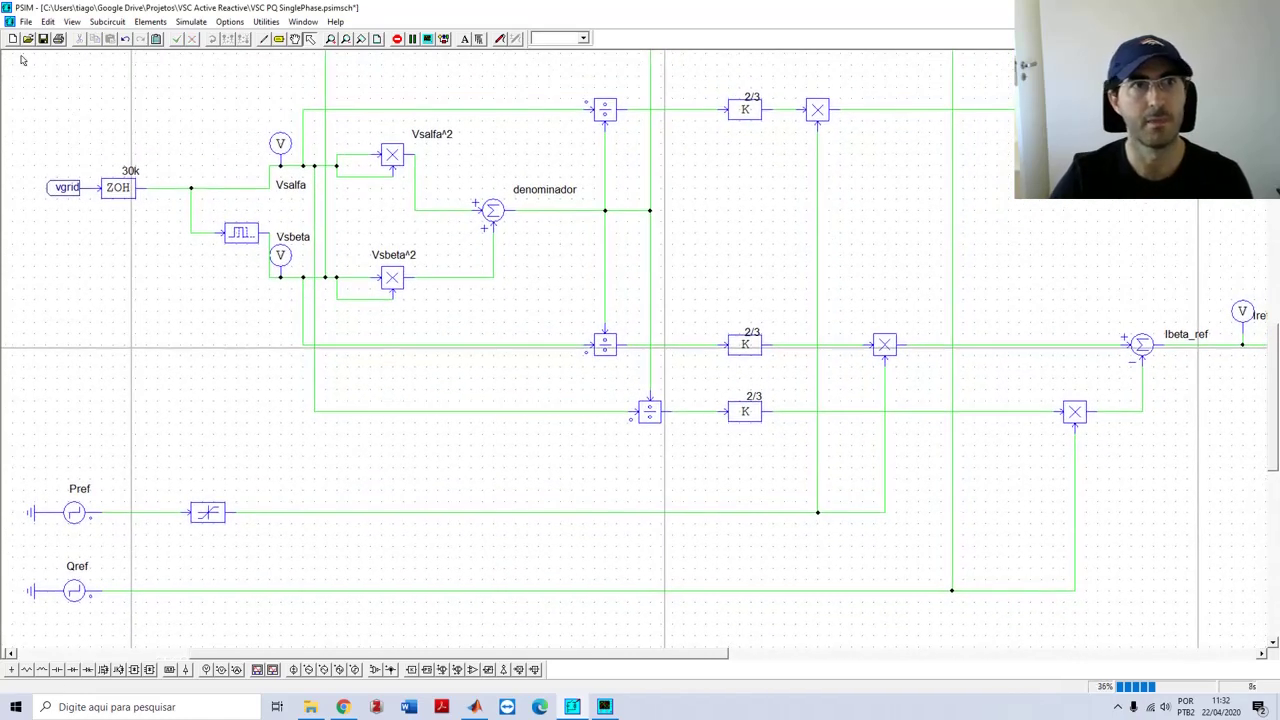
{"action": "left_click_drag", "start_coordinate": [22, 88], "coordinate": [1220, 615]}
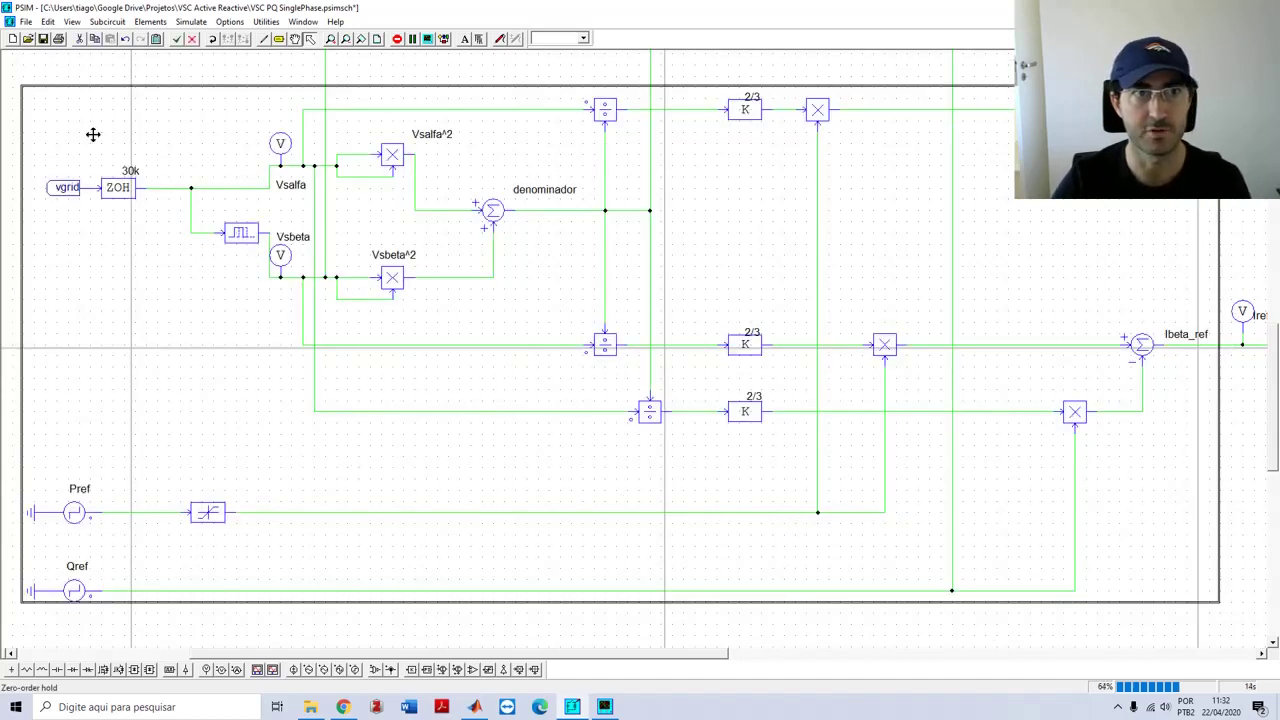
{"action": "left_click", "coordinate": [10, 78]}
{"action": "double_click", "coordinate": [238, 243]}
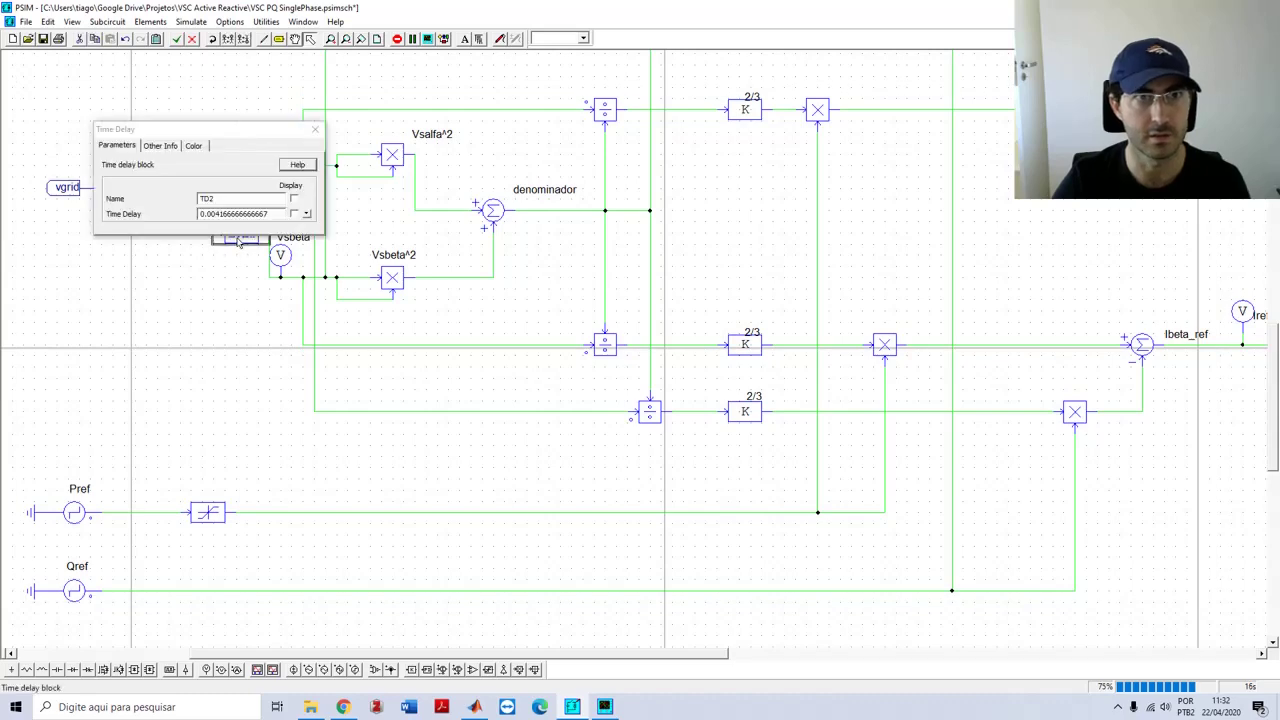
{"action": "left_click", "coordinate": [315, 129]}
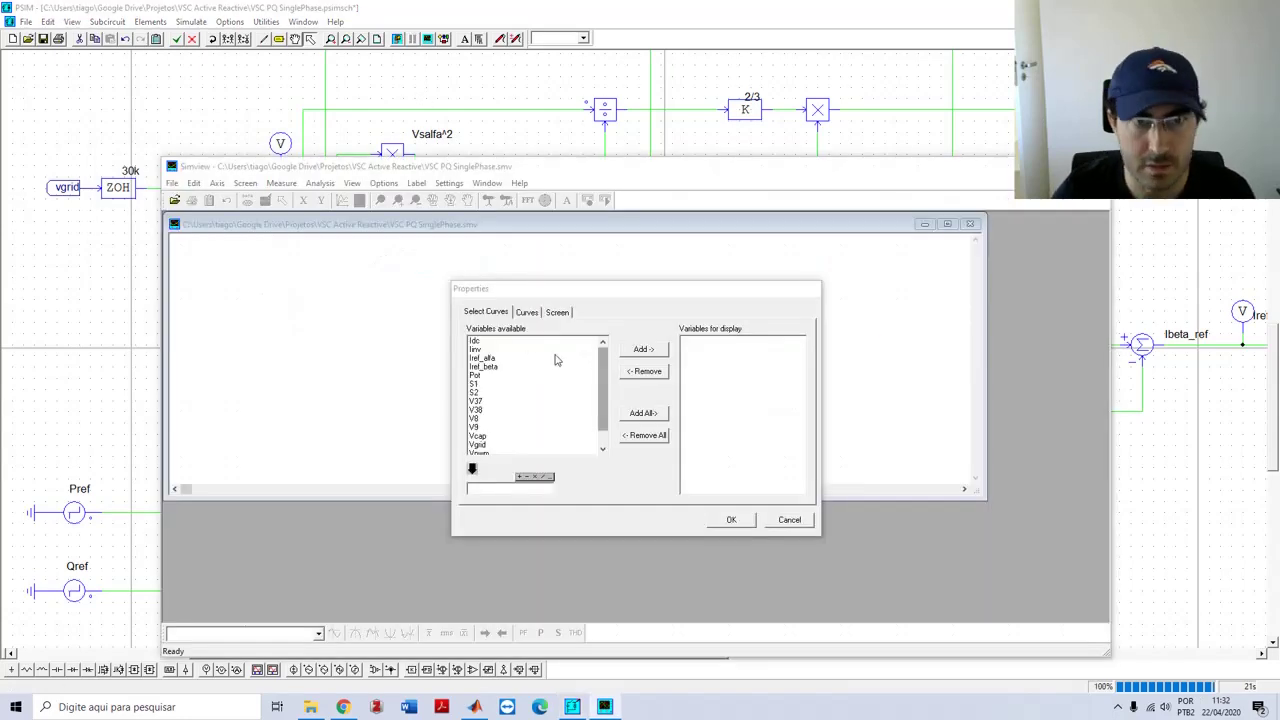
Plot Iref_alfa and Iref_beta in Simview and enlarge the plot
{"action": "left_click", "coordinate": [505, 359]}
{"action": "double_click", "coordinate": [505, 359]}
{"action": "double_click", "coordinate": [505, 367]}
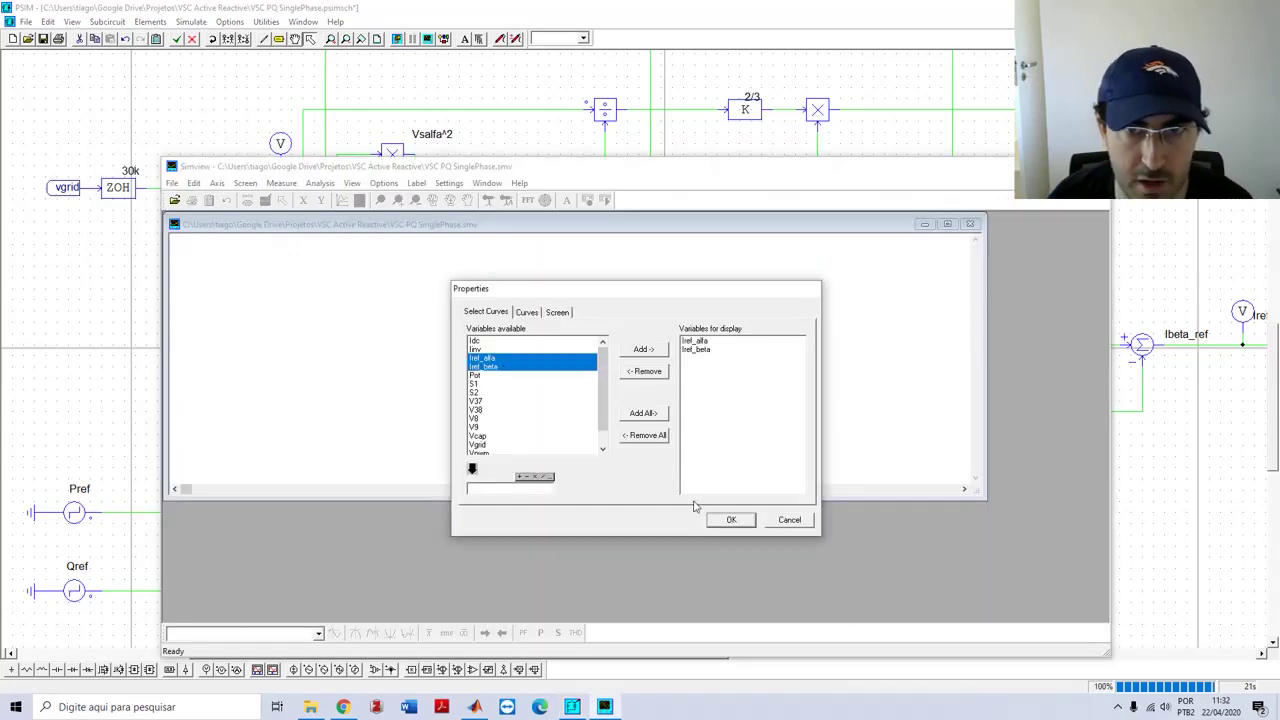
{"action": "left_click", "coordinate": [724, 521]}
{"action": "double_click", "coordinate": [738, 229]}
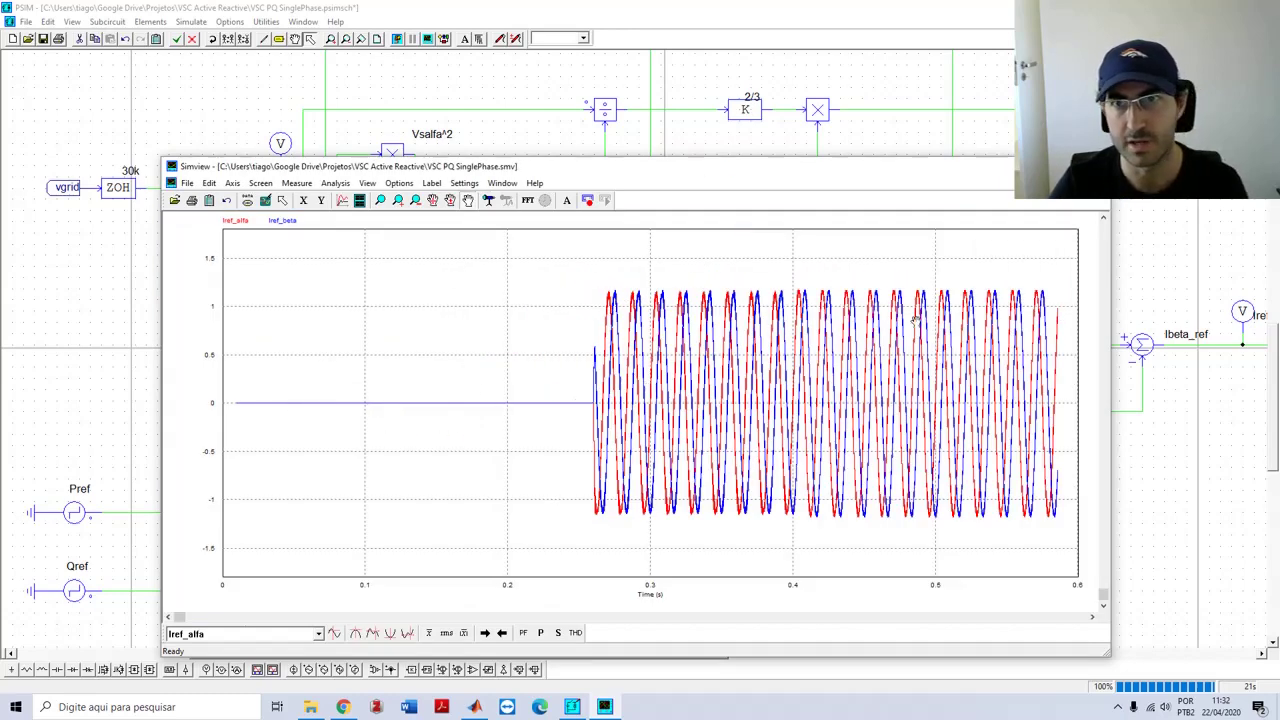
Zoom into the 0.34–0.41 s portion, zoom back out, and return to PSIM
{"action": "left_click", "coordinate": [380, 200]}
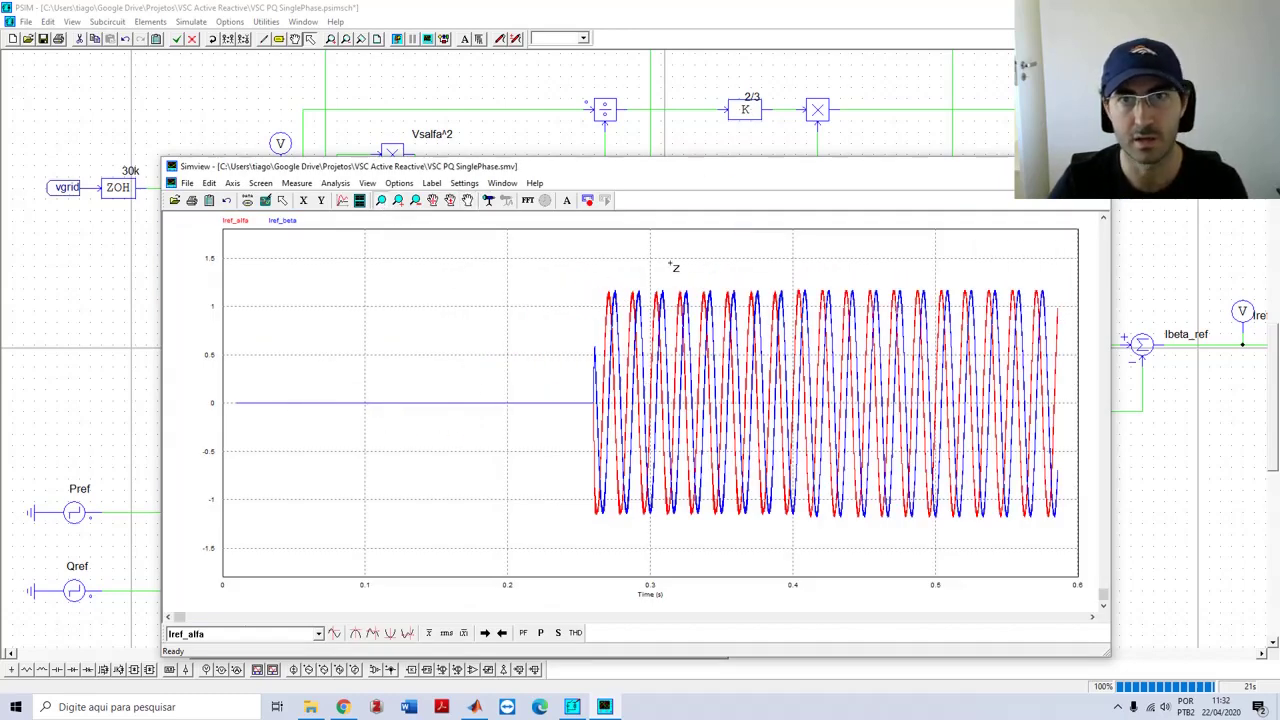
{"action": "left_click_drag", "start_coordinate": [706, 264], "coordinate": [810, 541]}
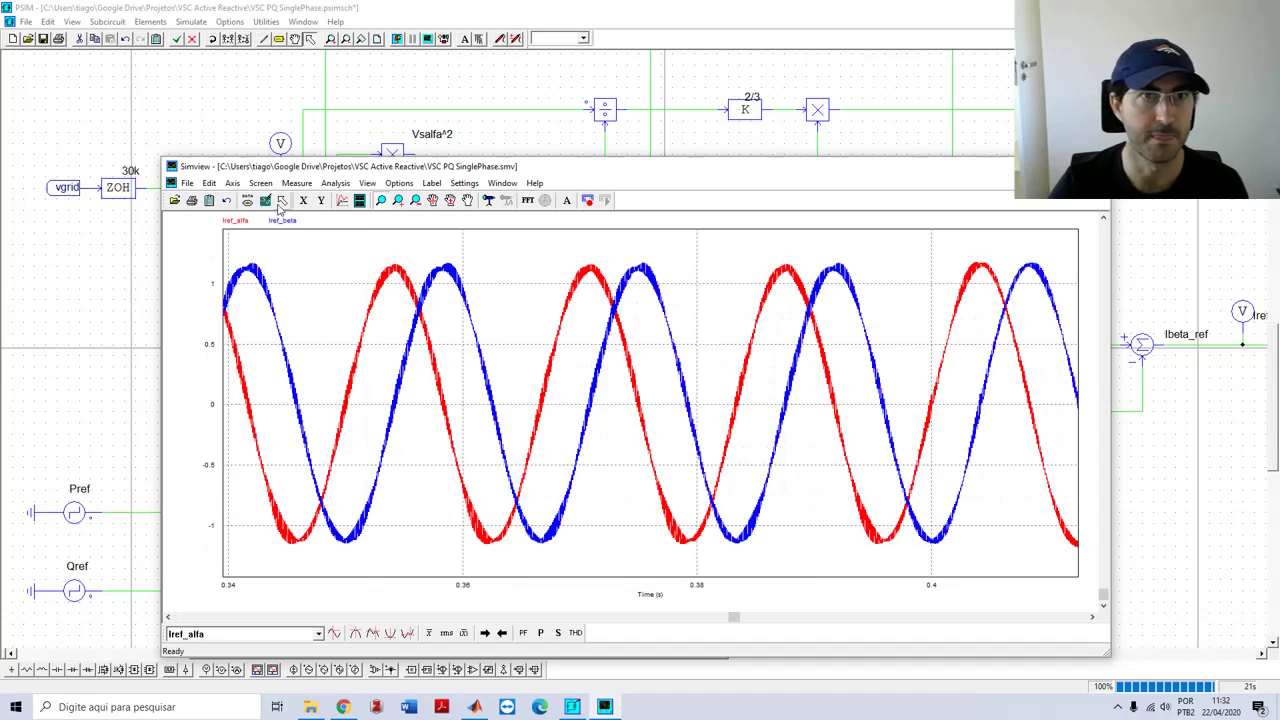
{"action": "left_click", "coordinate": [282, 201]}
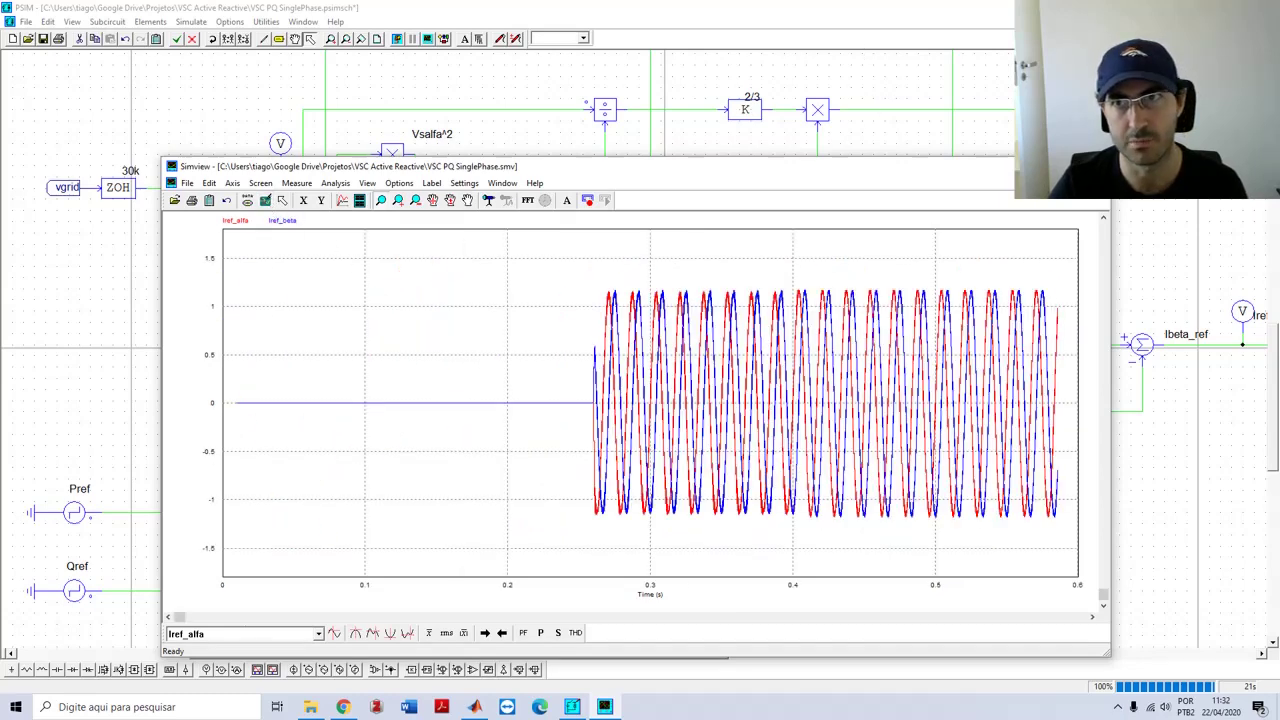
{"action": "left_click", "coordinate": [968, 152]}
Select a voltage probe, then zoom the Simview plot onto the final cycles near 0.55 s
{"action": "scroll", "coordinate": [966, 160], "scroll_direction": "up", "scroll_amount": 10}
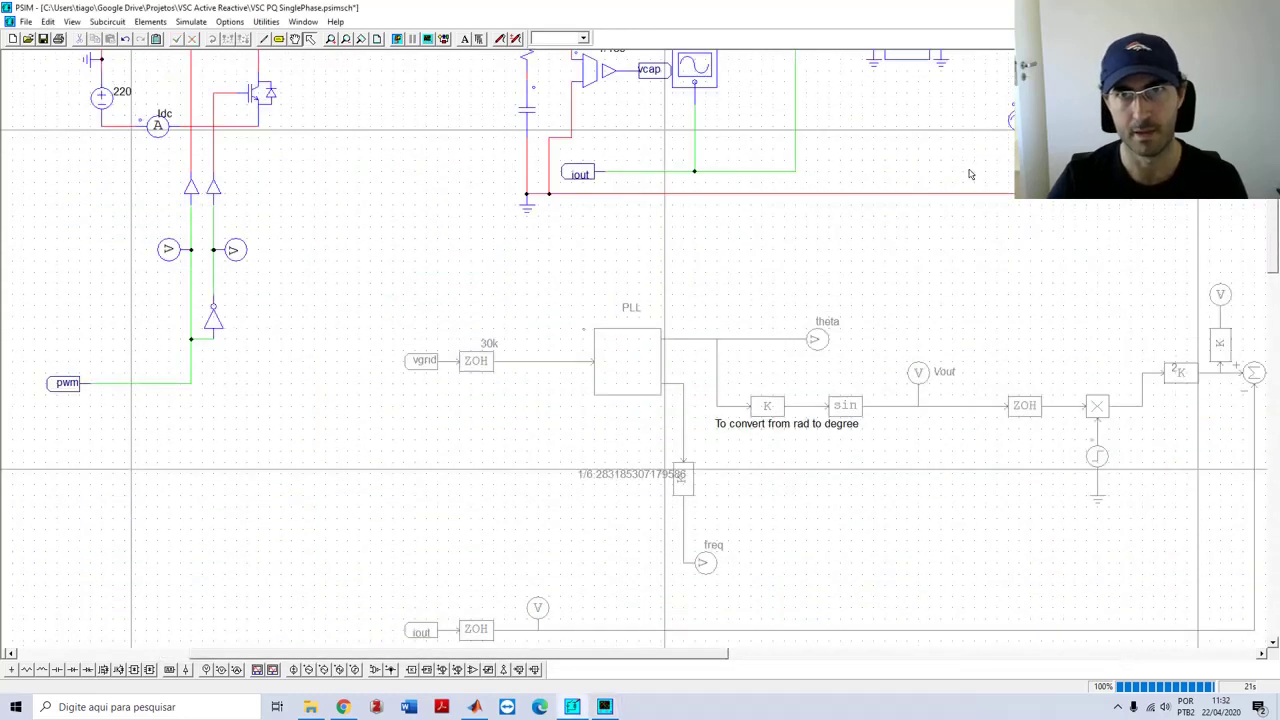
{"action": "left_click", "coordinate": [797, 146]}
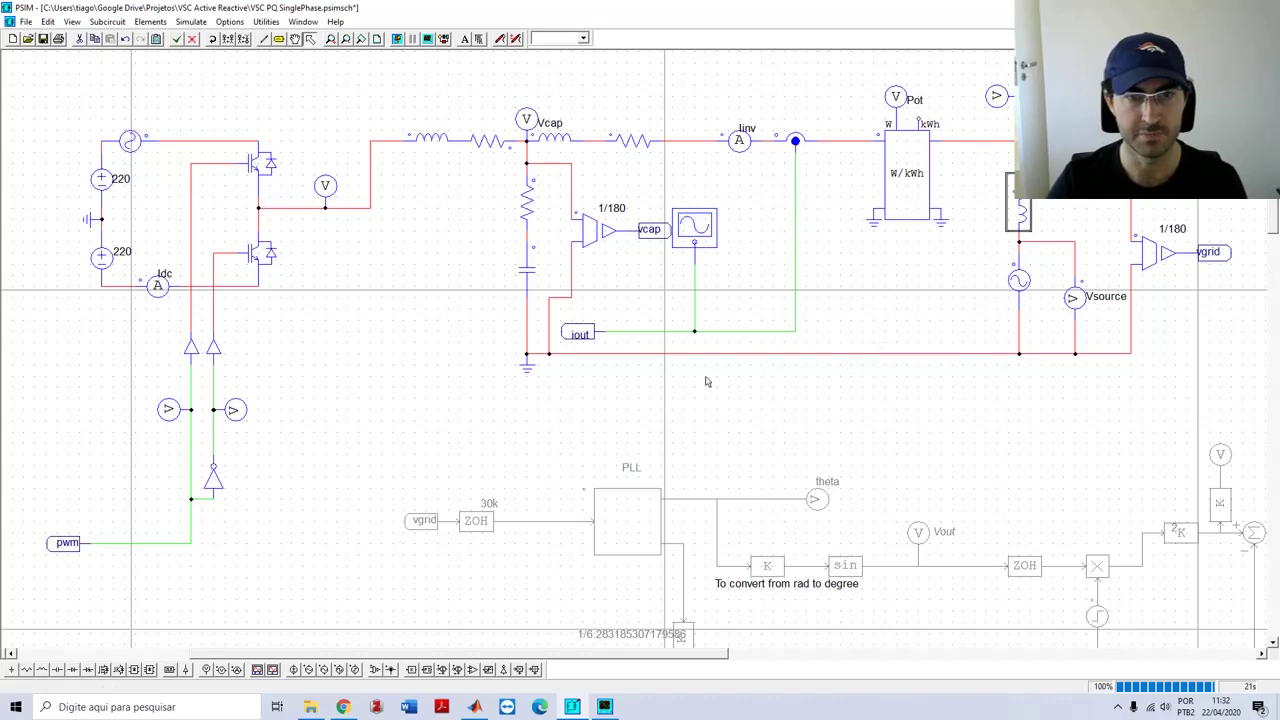
{"action": "scroll", "coordinate": [706, 377], "scroll_direction": "down", "scroll_amount": 8}
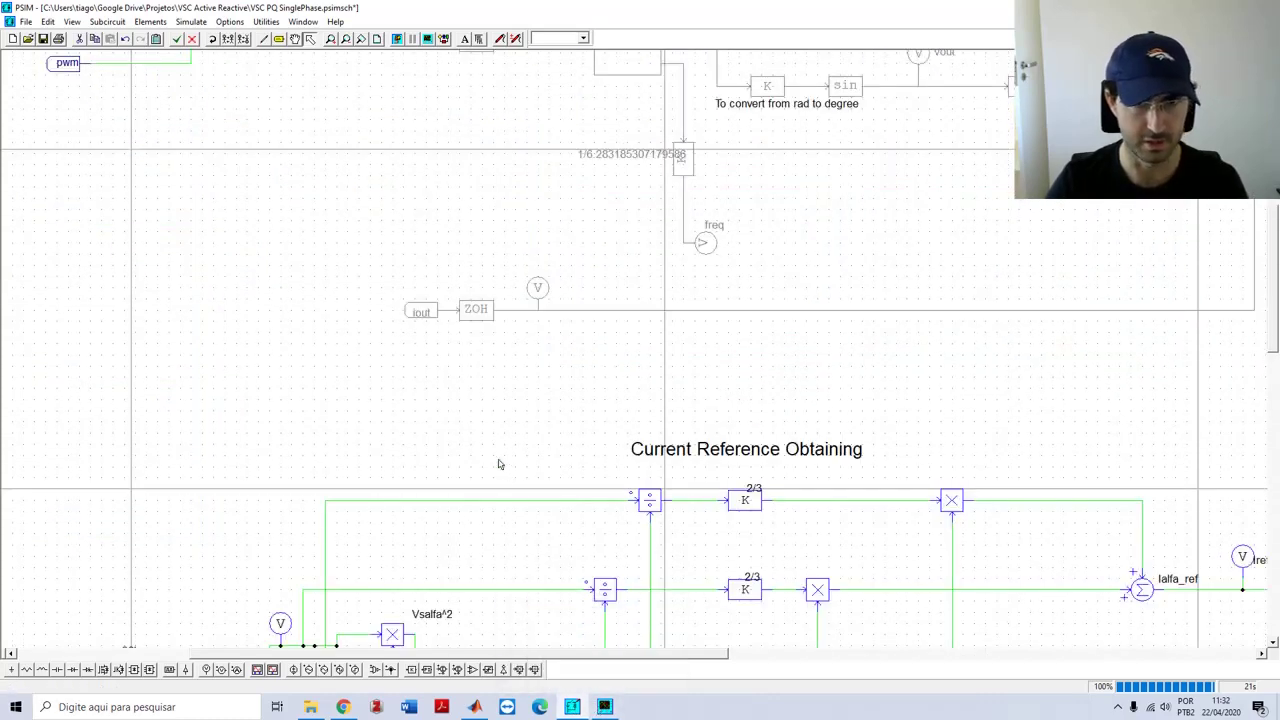
{"action": "left_click", "coordinate": [604, 707]}
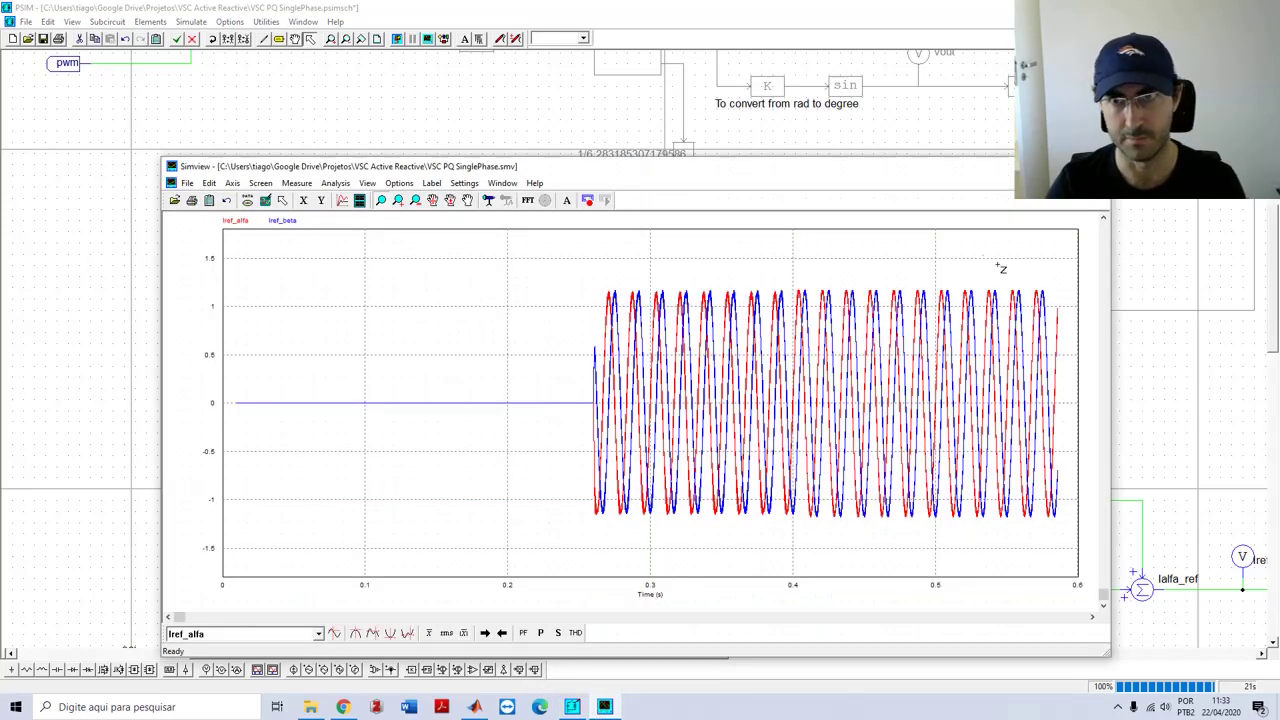
{"action": "left_click_drag", "start_coordinate": [997, 265], "coordinate": [1005, 536]}
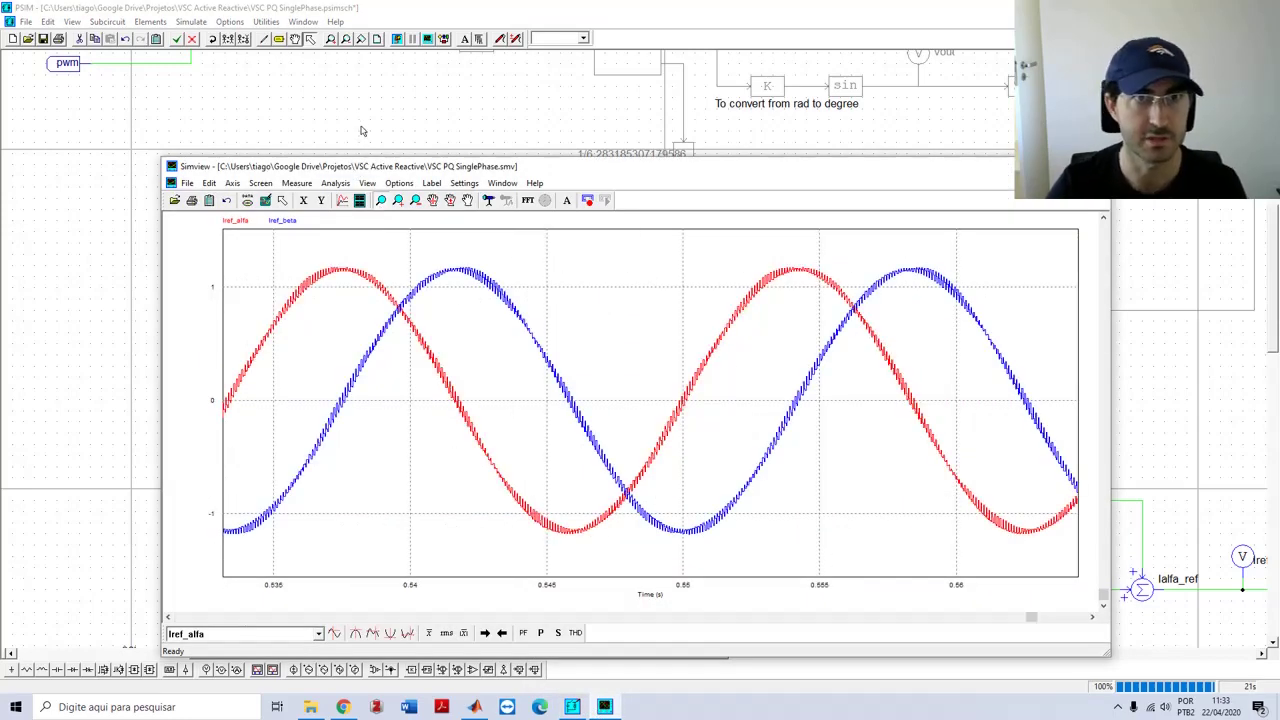
{"action": "left_click", "coordinate": [362, 125]}
Pan the schematic to the Pref limiter and Qref multiplier paths forming Ialfa_ref and Ibeta_ref
{"action": "left_click_drag", "start_coordinate": [786, 363], "coordinate": [444, 119]}
{"action": "left_click_drag", "start_coordinate": [572, 475], "coordinate": [743, 286]}
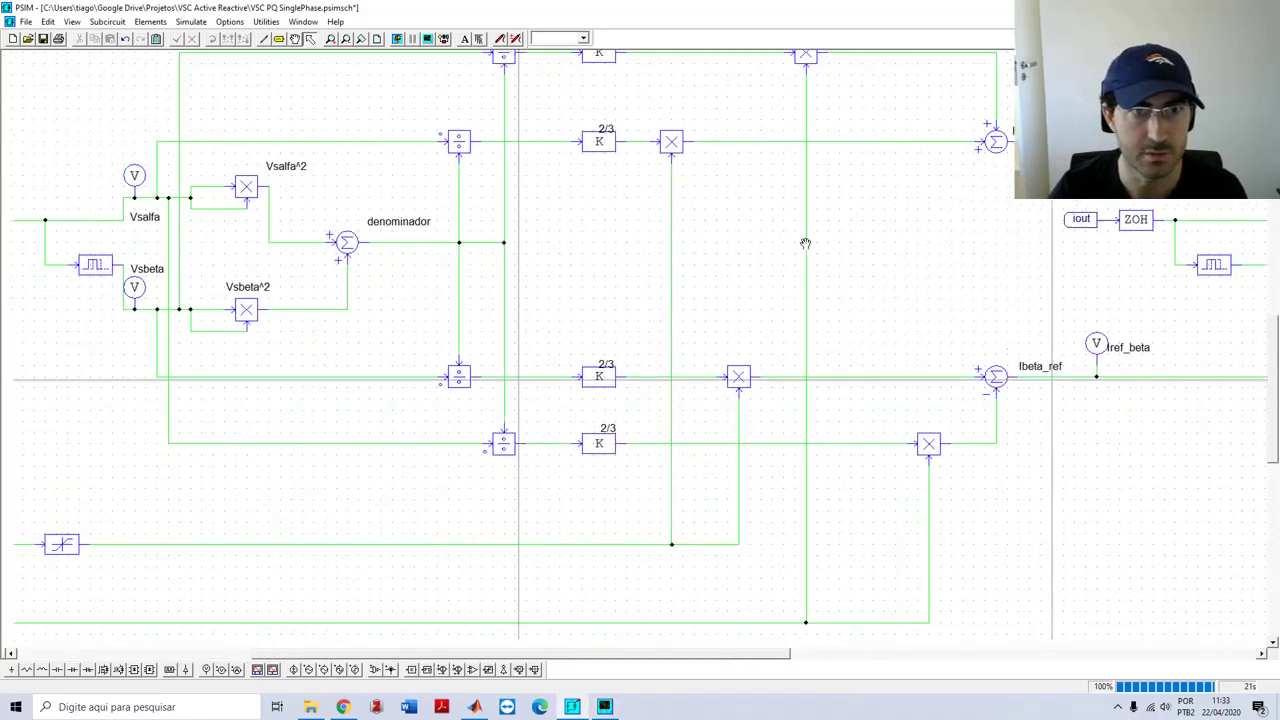
{"action": "left_click_drag", "start_coordinate": [416, 440], "coordinate": [448, 420]}
{"action": "left_click_drag", "start_coordinate": [224, 498], "coordinate": [449, 457]}
Pan right from the Pref/Qref sources to the alpha-beta current controller section
{"action": "left_click_drag", "start_coordinate": [105, 433], "coordinate": [258, 634]}
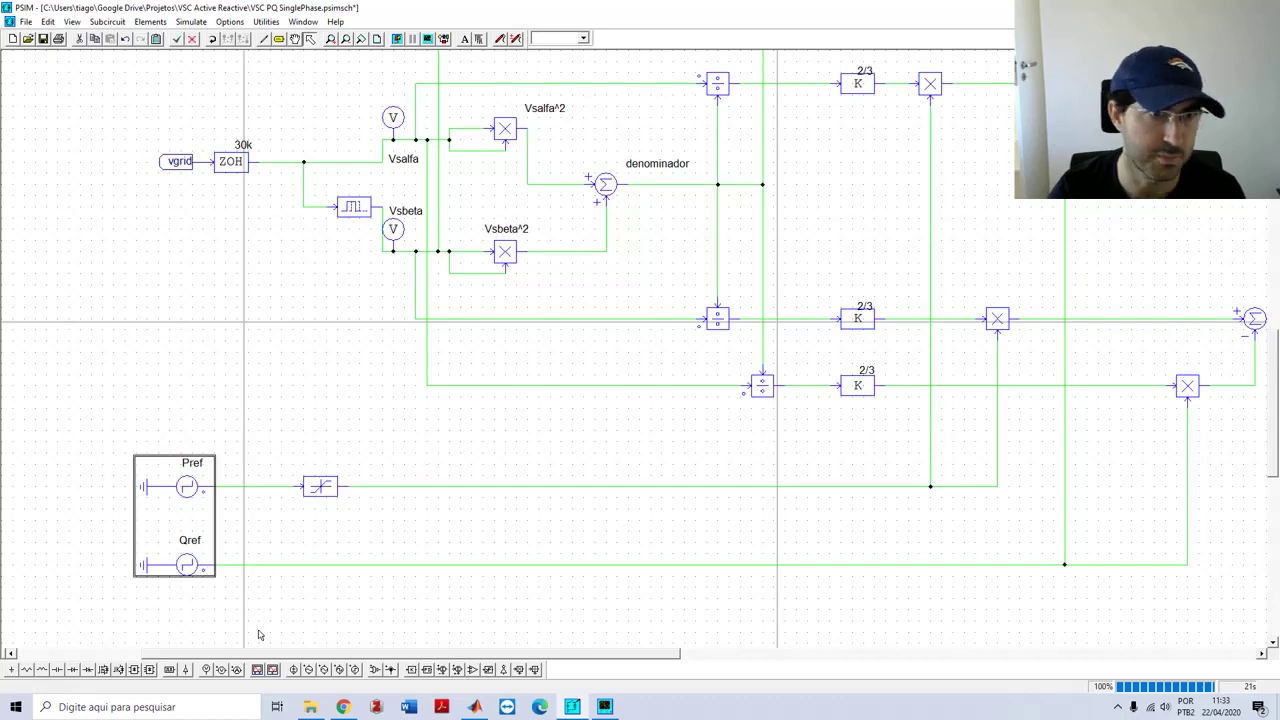
{"action": "left_click", "coordinate": [134, 443]}
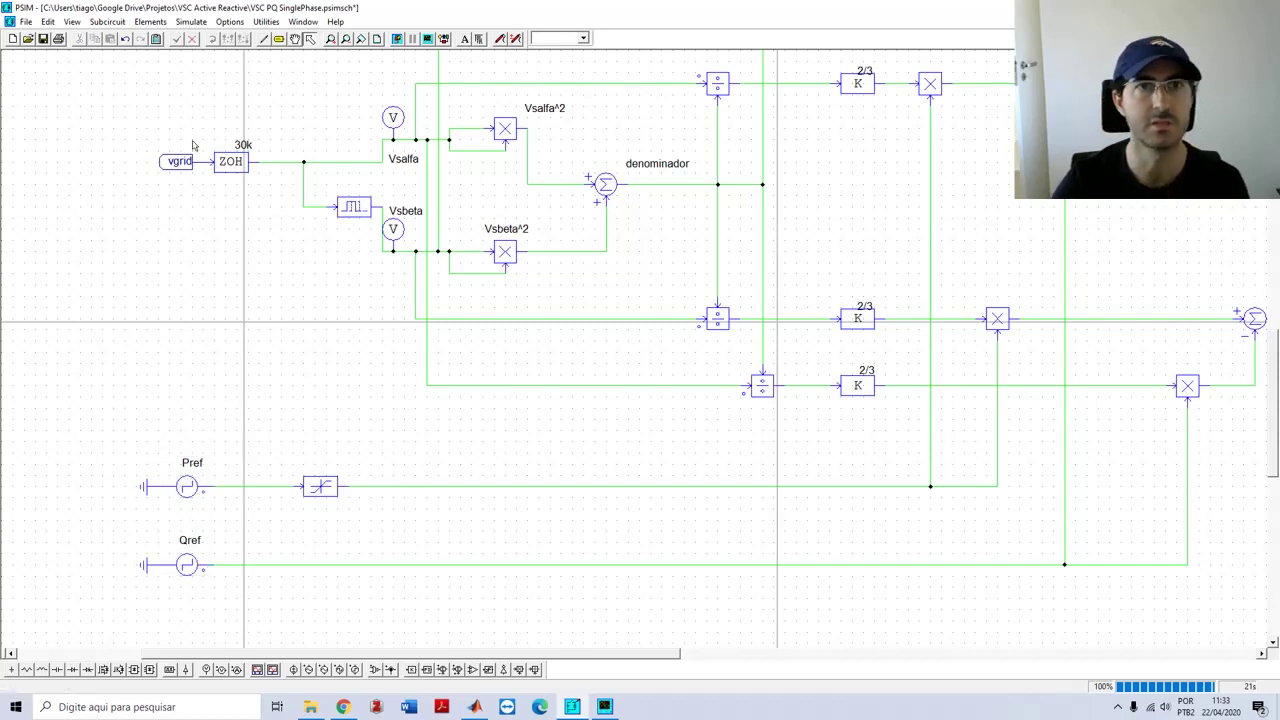
{"action": "scroll", "coordinate": [400, 347], "scroll_direction": "up", "scroll_amount": 3}
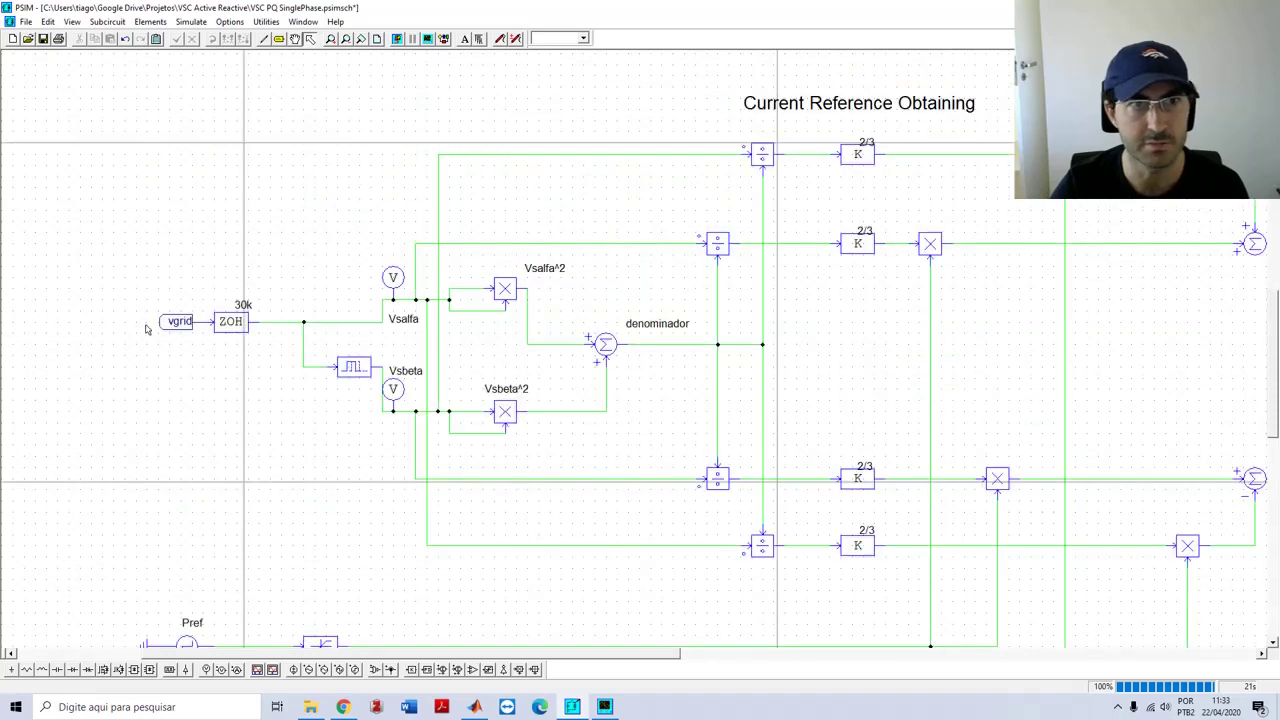
{"action": "left_click_drag", "start_coordinate": [1063, 427], "coordinate": [482, 352]}
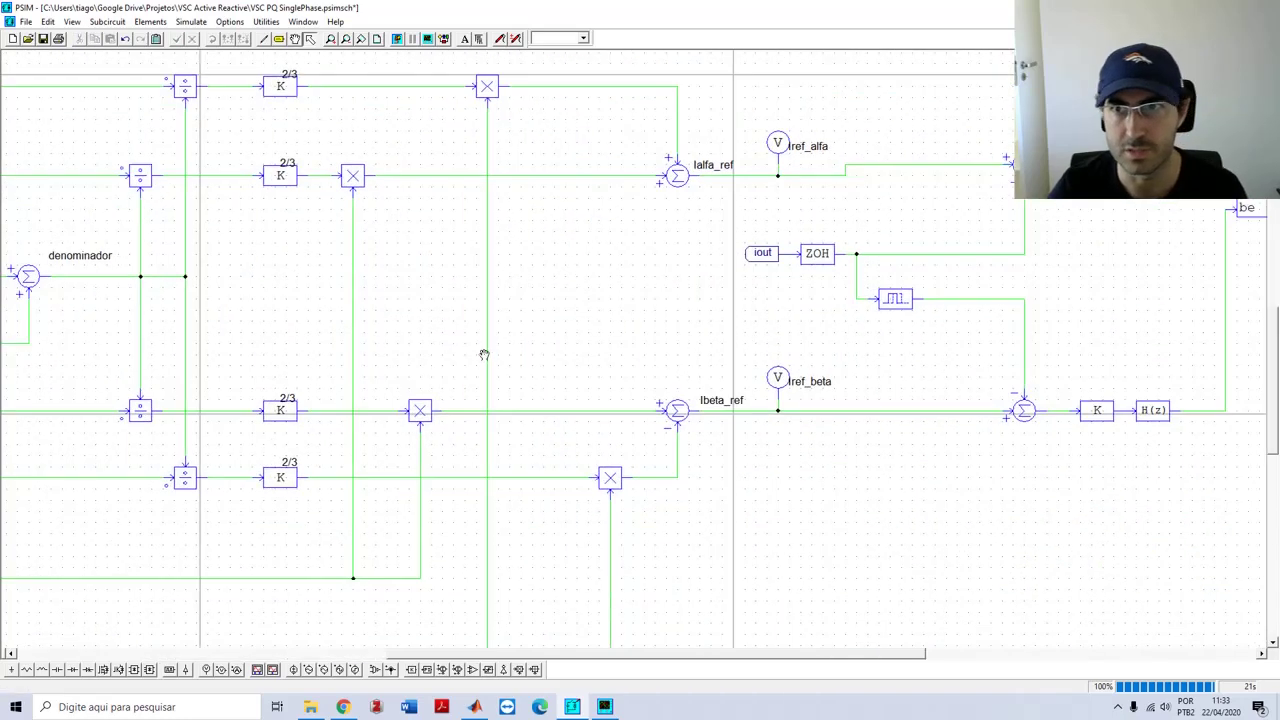
{"action": "left_click_drag", "start_coordinate": [1168, 472], "coordinate": [857, 503]}
{"action": "left_click_drag", "start_coordinate": [636, 340], "coordinate": [578, 350]}
Select the Iref_alfa and Iref_beta probes and the upper H(z) controller block
{"action": "left_click", "coordinate": [420, 188]}
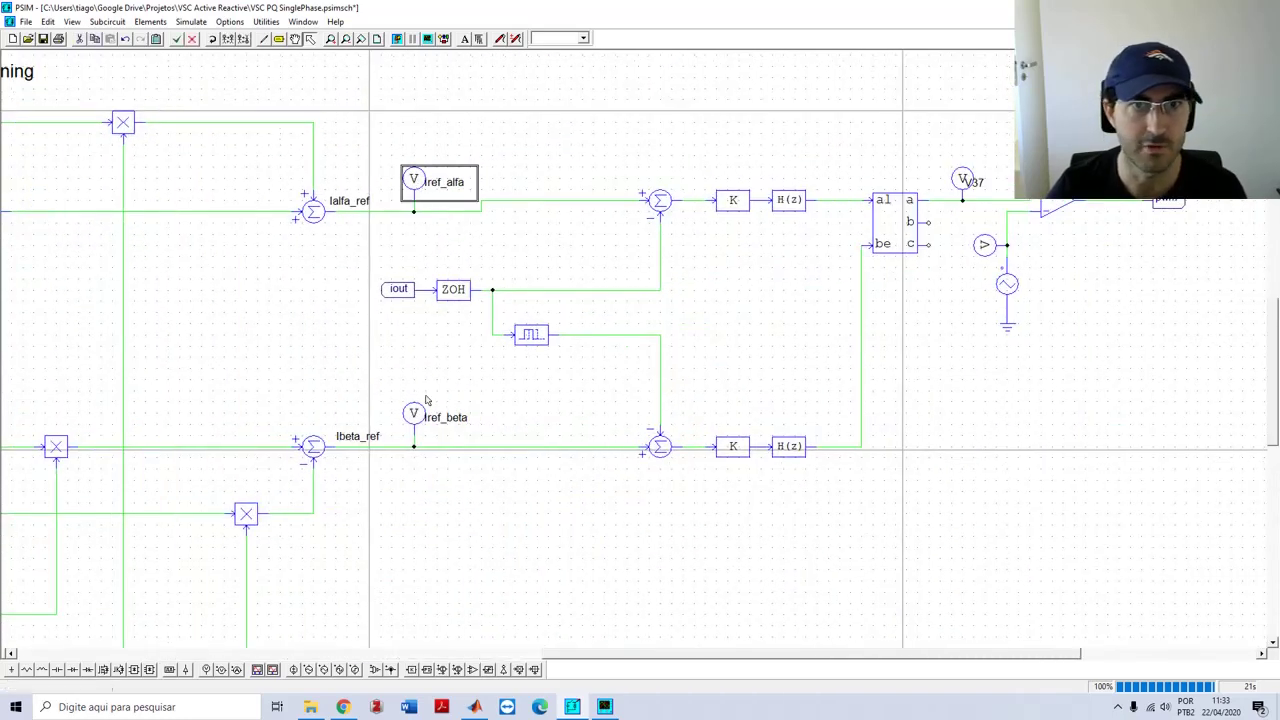
{"action": "left_click", "coordinate": [414, 409]}
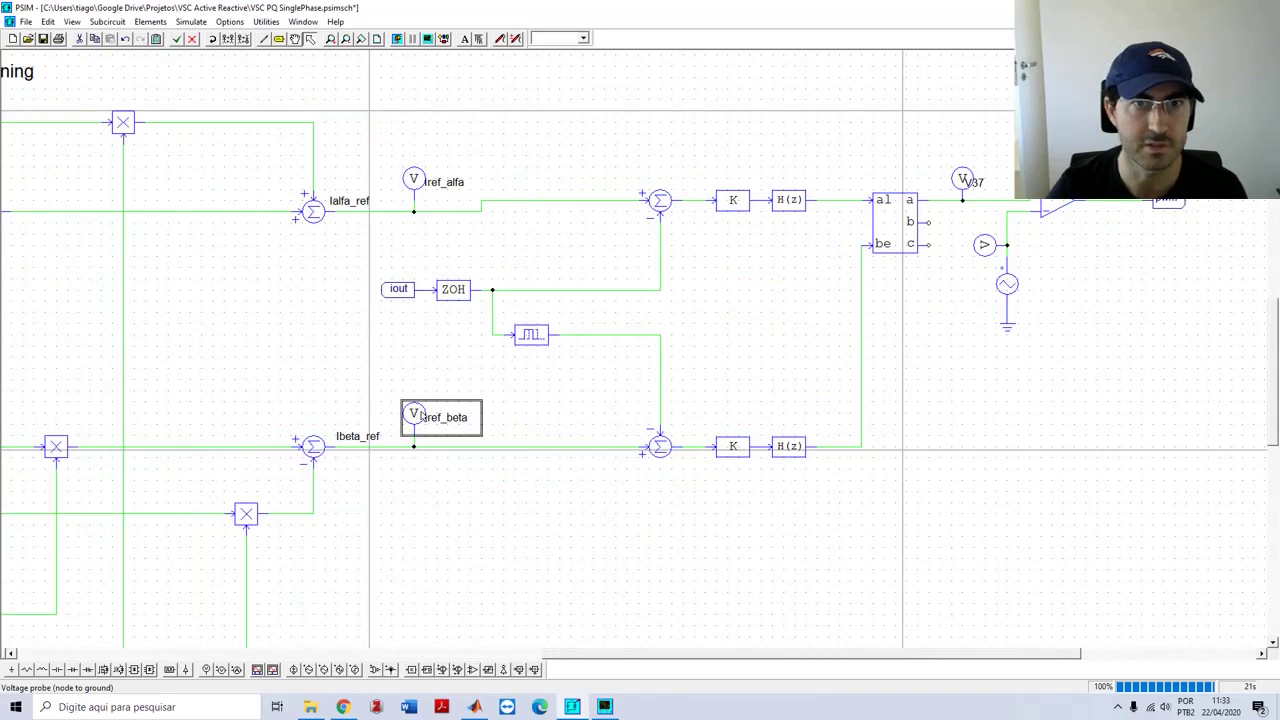
{"action": "left_click", "coordinate": [795, 203]}
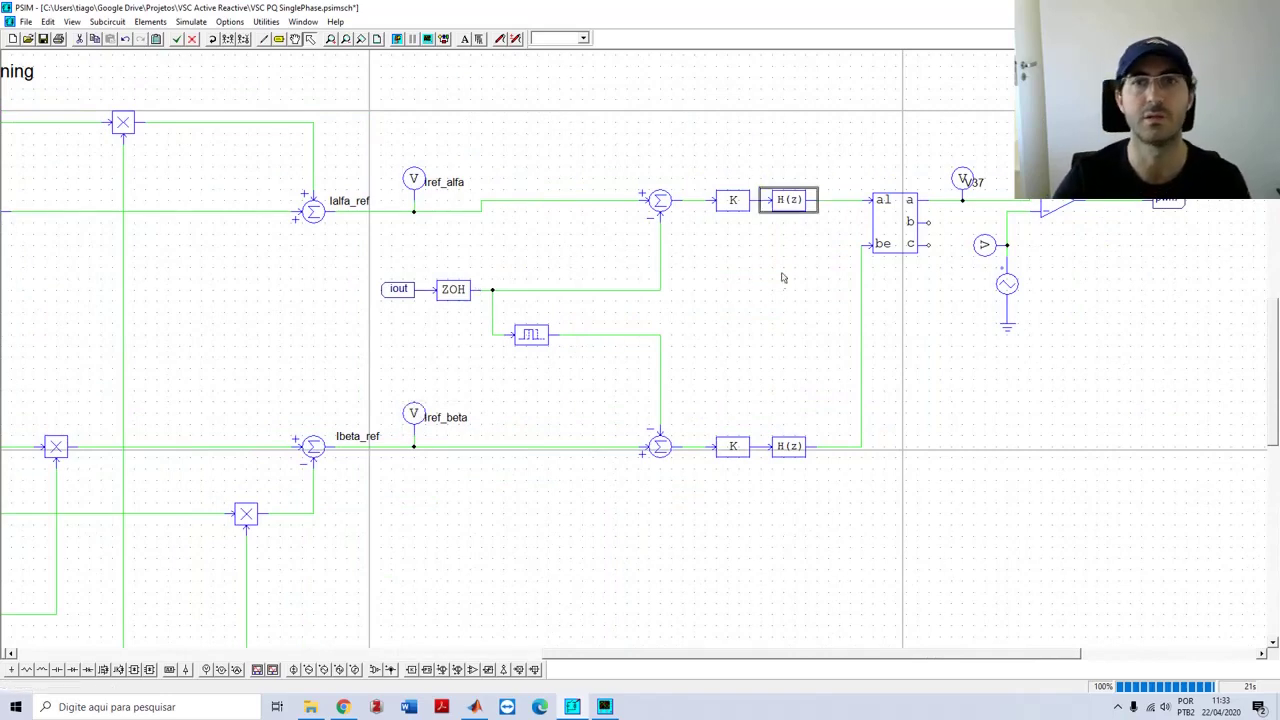
{"action": "scroll", "coordinate": [776, 310], "scroll_direction": "down", "scroll_amount": 5}
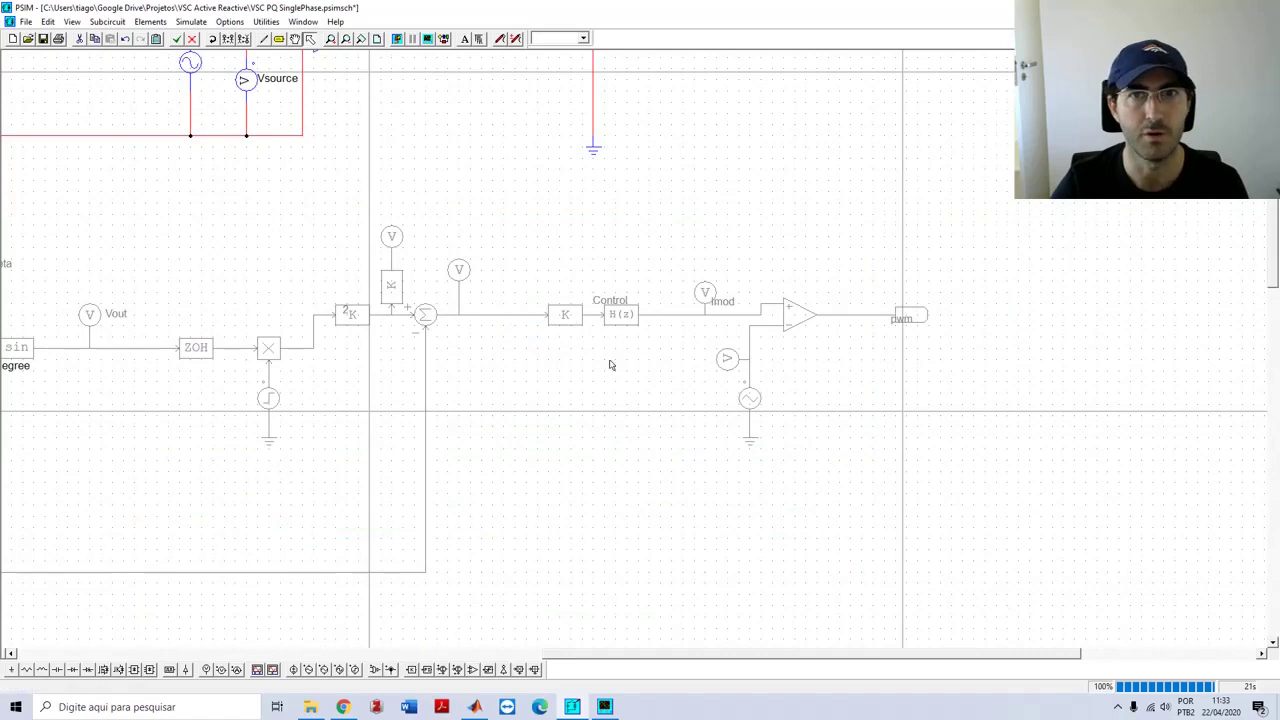
{"action": "scroll", "coordinate": [610, 367], "scroll_direction": "up", "scroll_amount": 5}
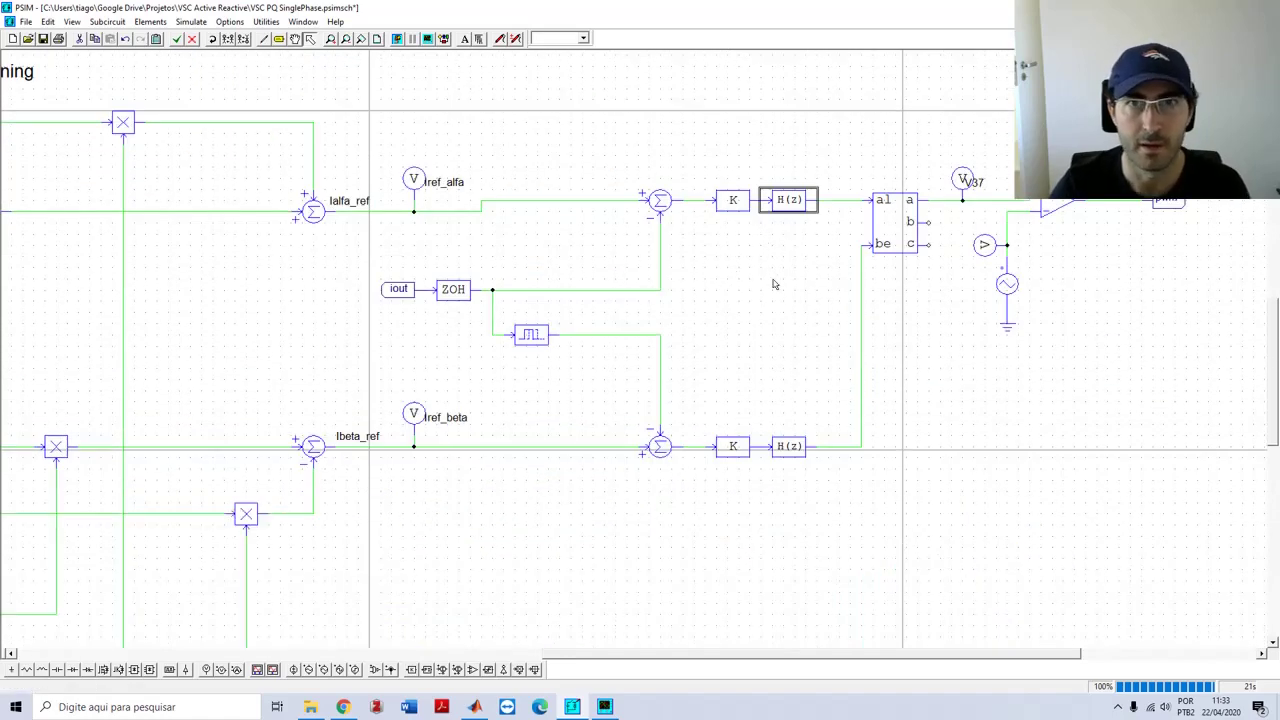
Inspect the upper H(z) block's full b0..bN and a0..aN coefficient lists
{"action": "double_click", "coordinate": [795, 205]}
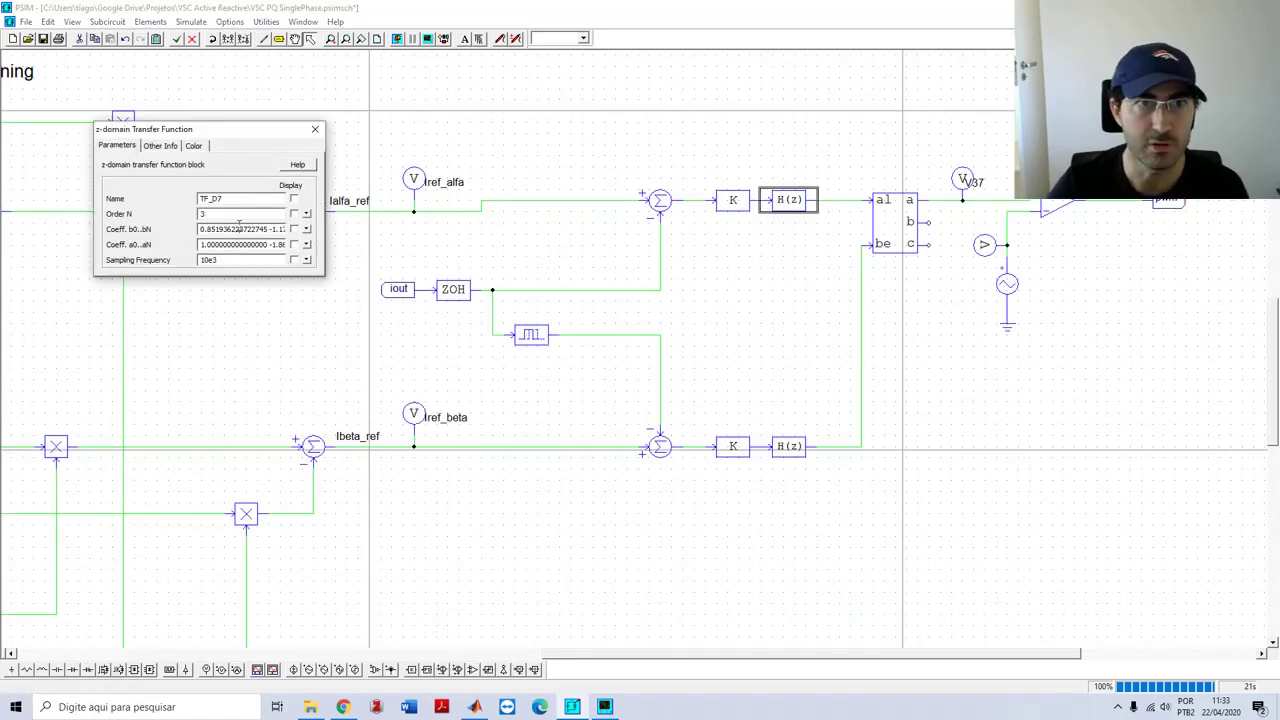
{"action": "key", "text": "ctrl+v"}
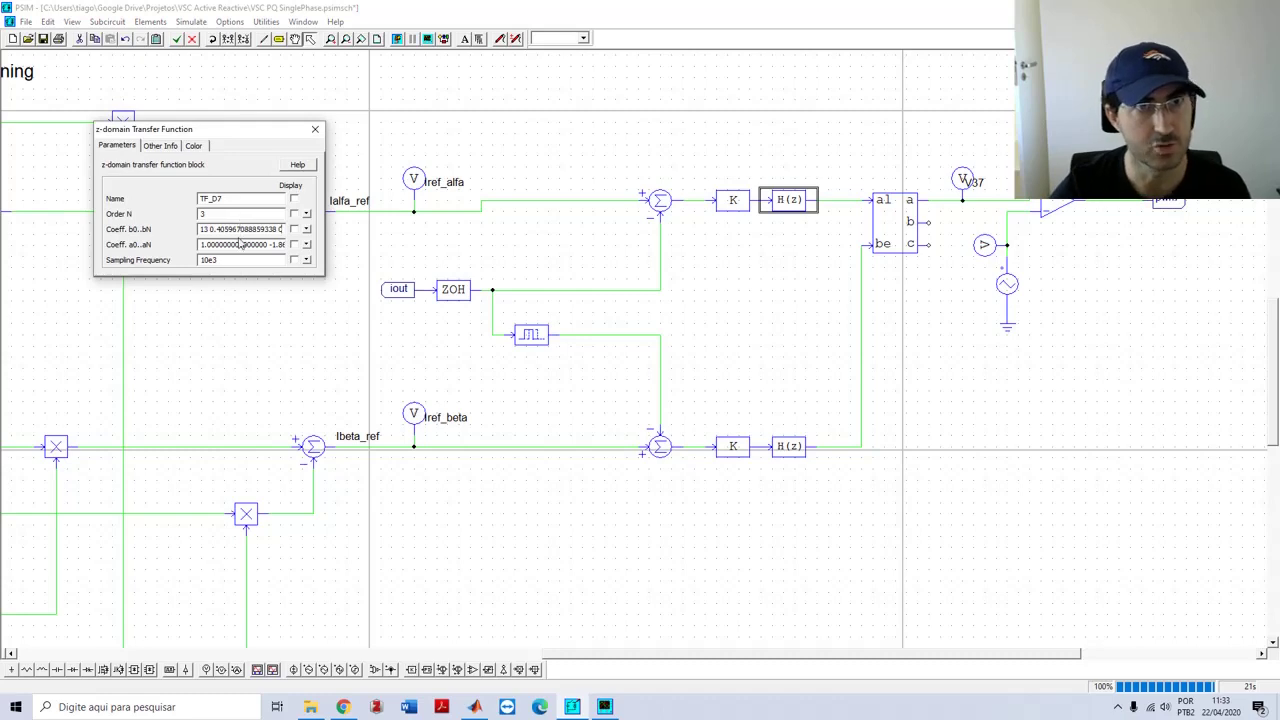
{"action": "left_click", "coordinate": [240, 246]}
{"action": "key", "text": "ctrl+v"}
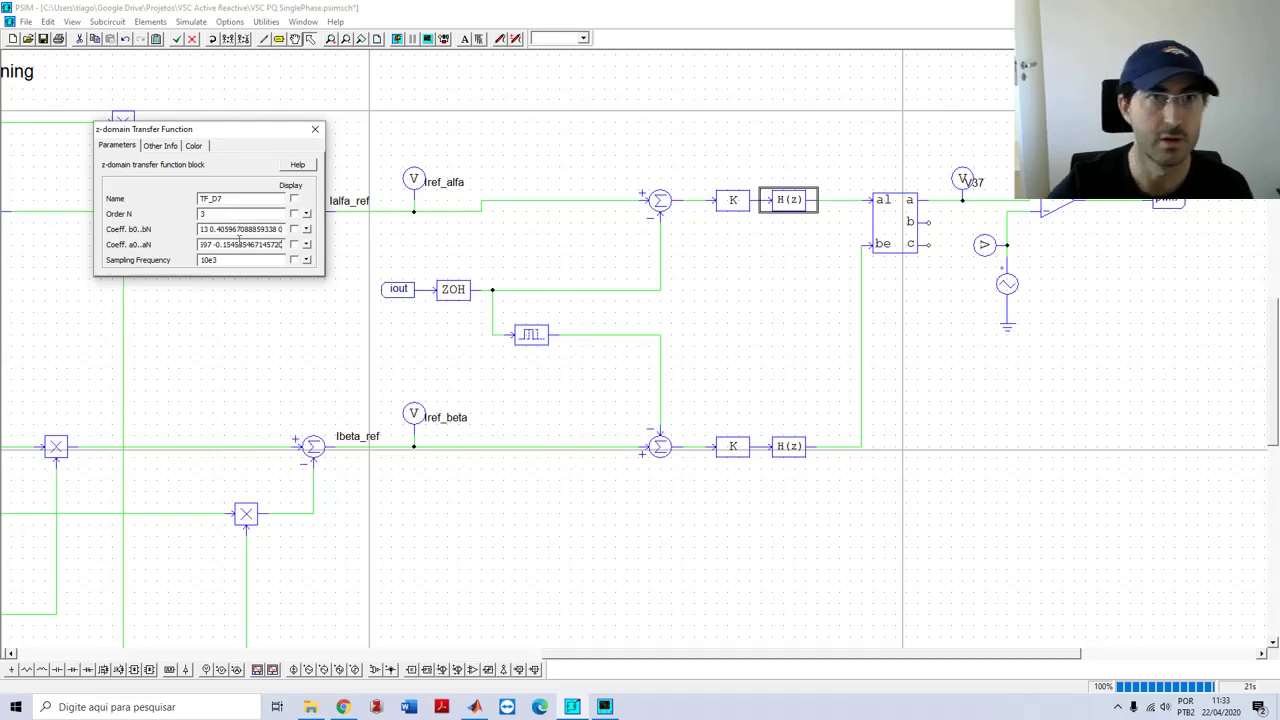
{"action": "left_click", "coordinate": [315, 129]}
{"action": "left_click", "coordinate": [737, 321]}
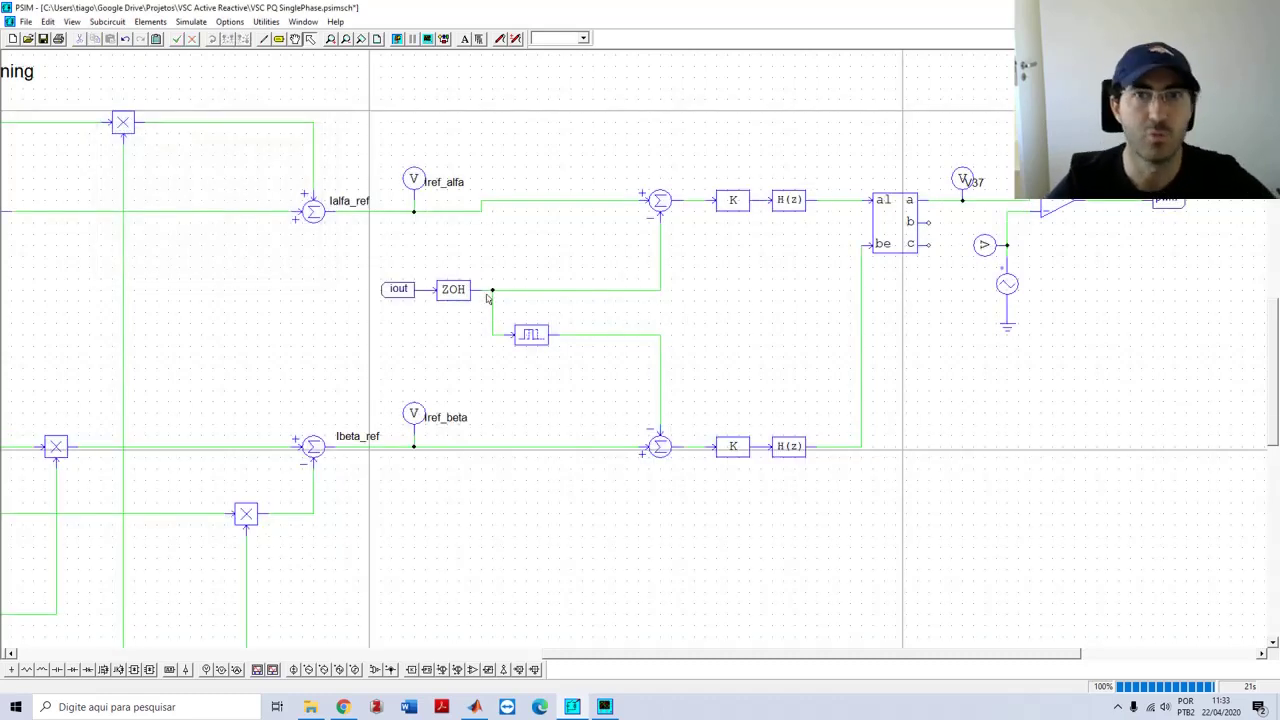
Check the time-delay block's roughly 4.17 ms setting, then scroll back left
{"action": "left_click_drag", "start_coordinate": [352, 254], "coordinate": [680, 380]}
{"action": "left_click", "coordinate": [797, 368]}
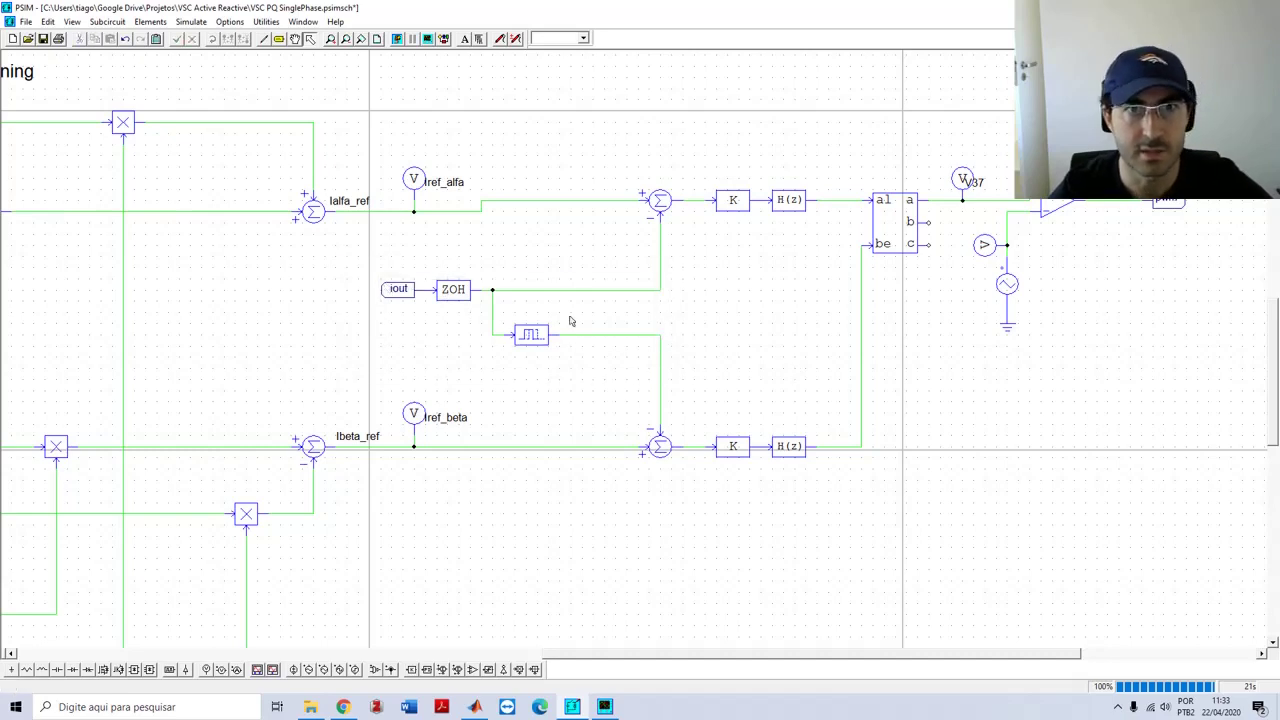
{"action": "double_click", "coordinate": [535, 340]}
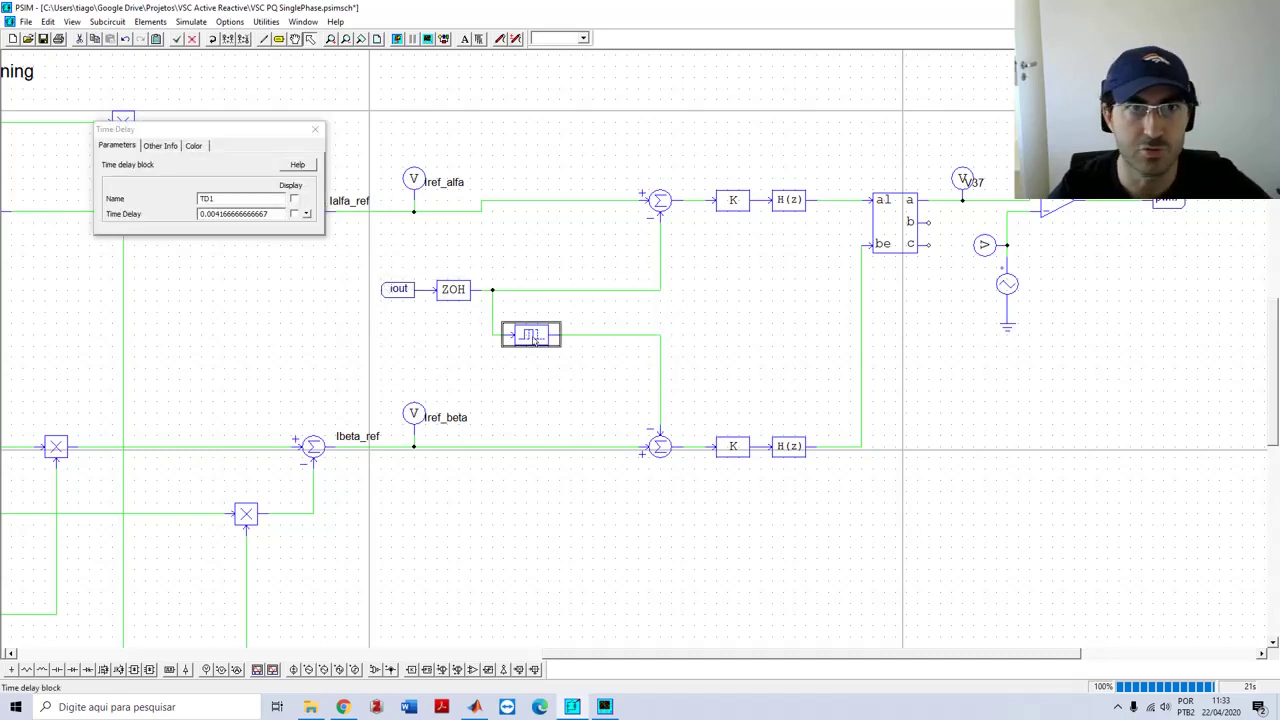
{"action": "left_click", "coordinate": [315, 129]}
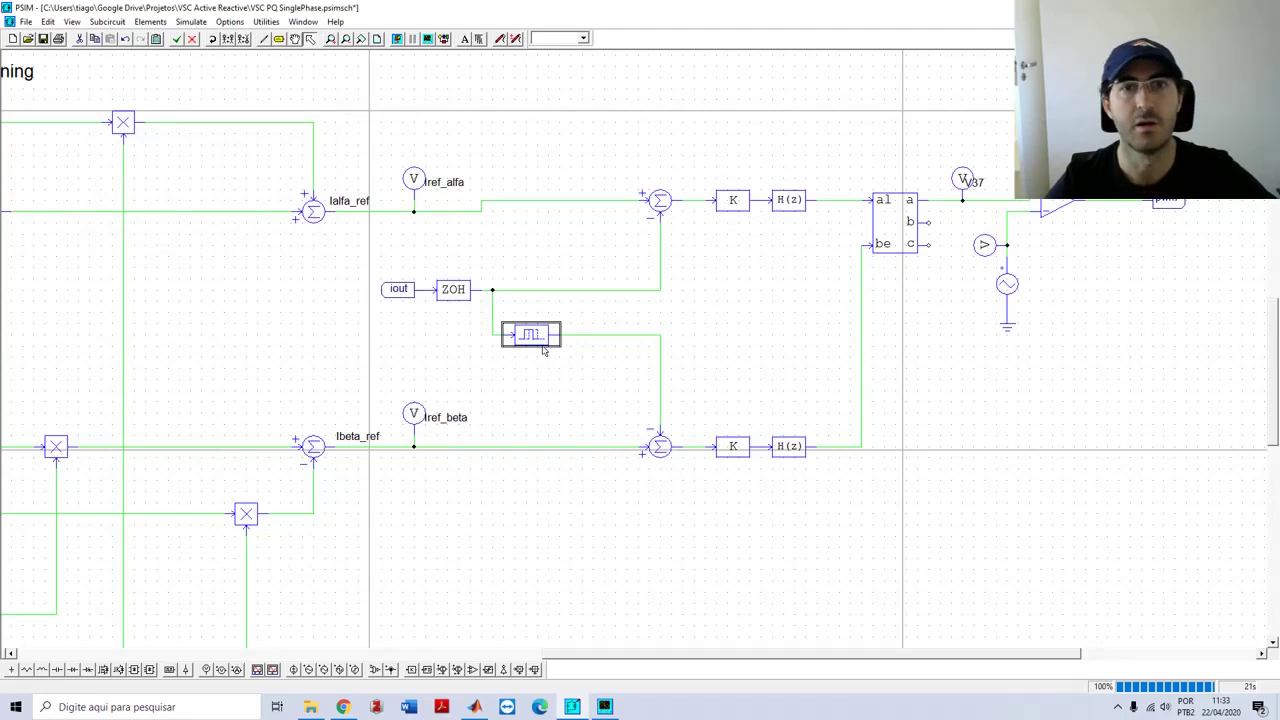
{"action": "left_click", "coordinate": [382, 286]}
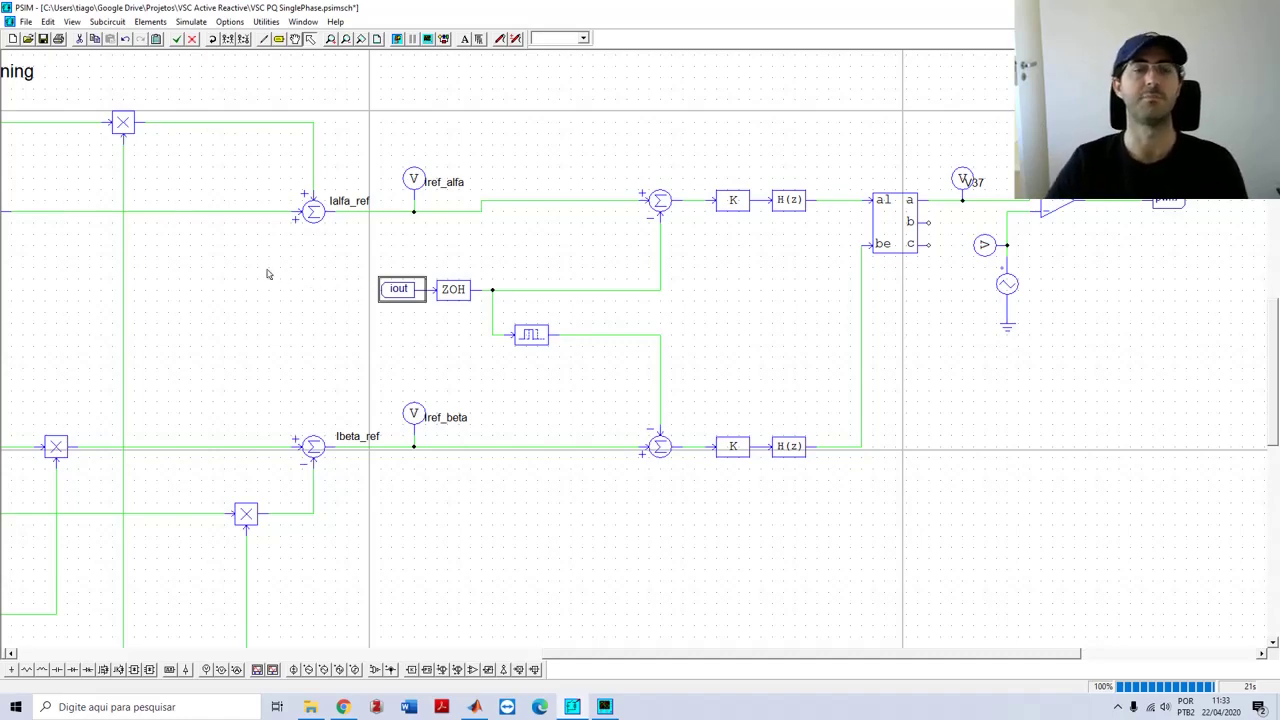
{"action": "scroll", "coordinate": [248, 272], "scroll_direction": "left", "scroll_amount": 8}
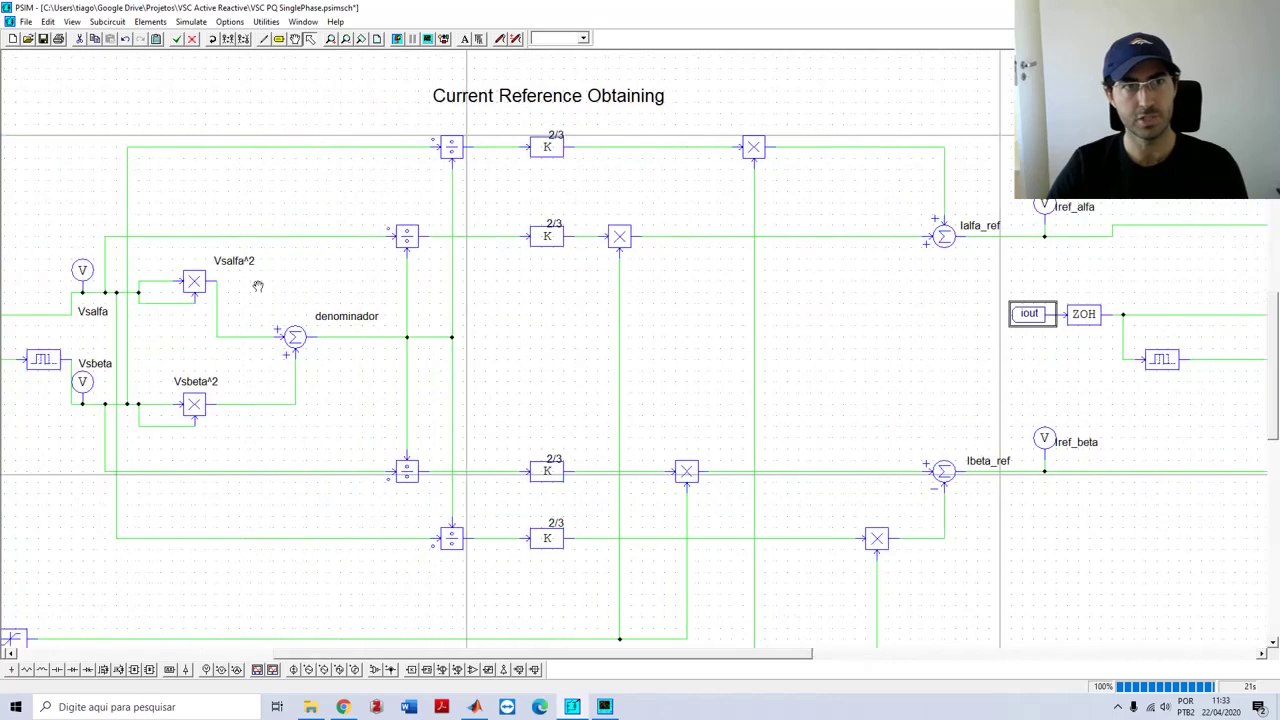
Review the iout label properties and the TD1 delay of 0.00416666666667 s
{"action": "left_click", "coordinate": [347, 108]}
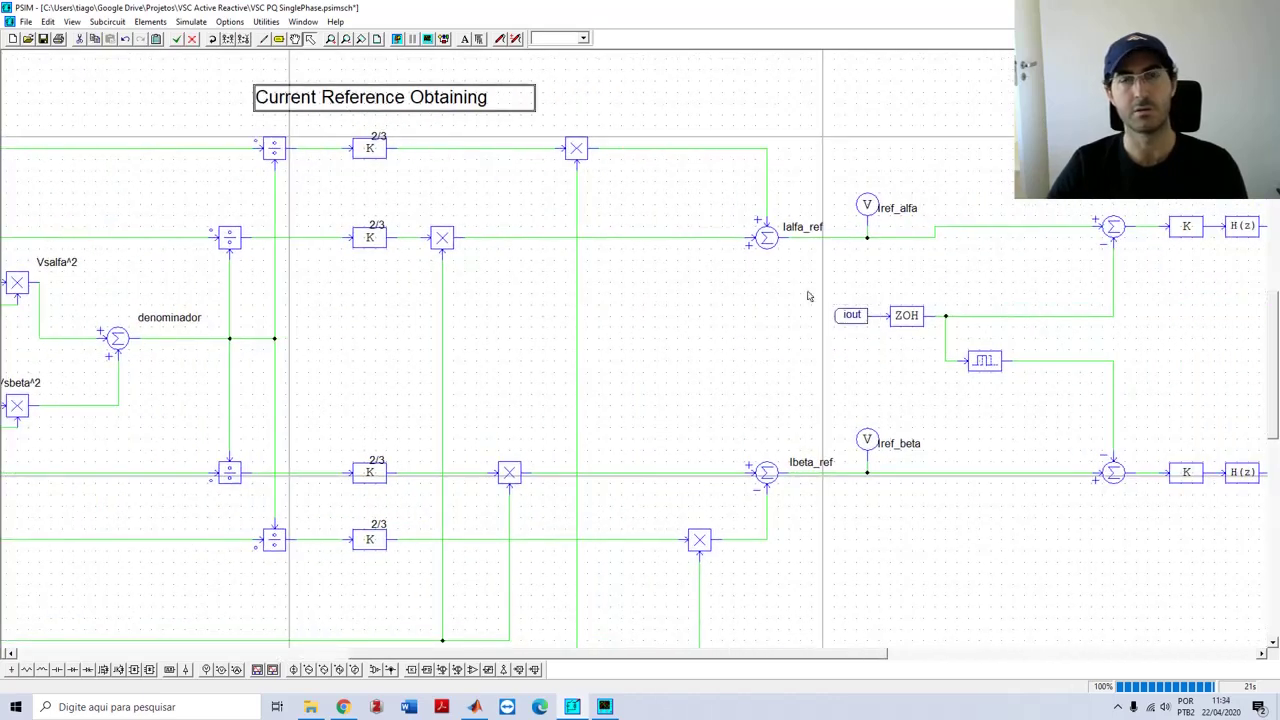
{"action": "scroll", "coordinate": [1086, 340], "scroll_direction": "right", "scroll_amount": 5}
{"action": "double_click", "coordinate": [446, 311]}
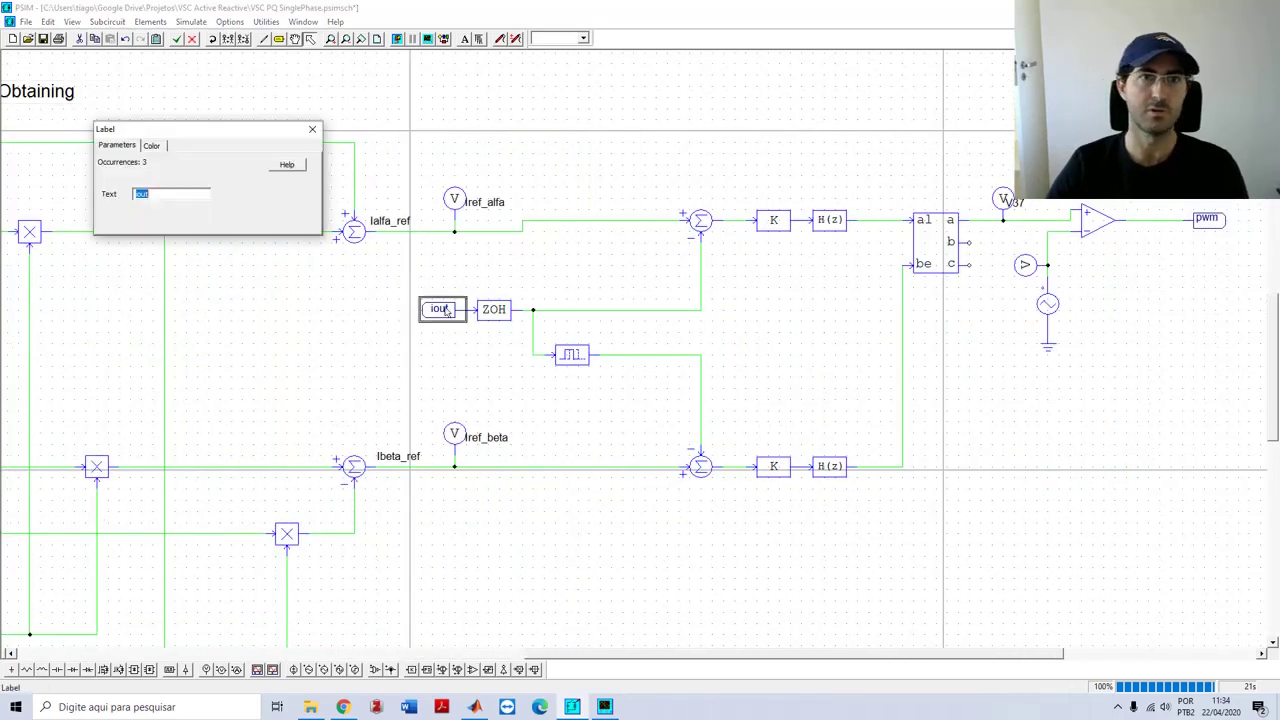
{"action": "left_click", "coordinate": [312, 129]}
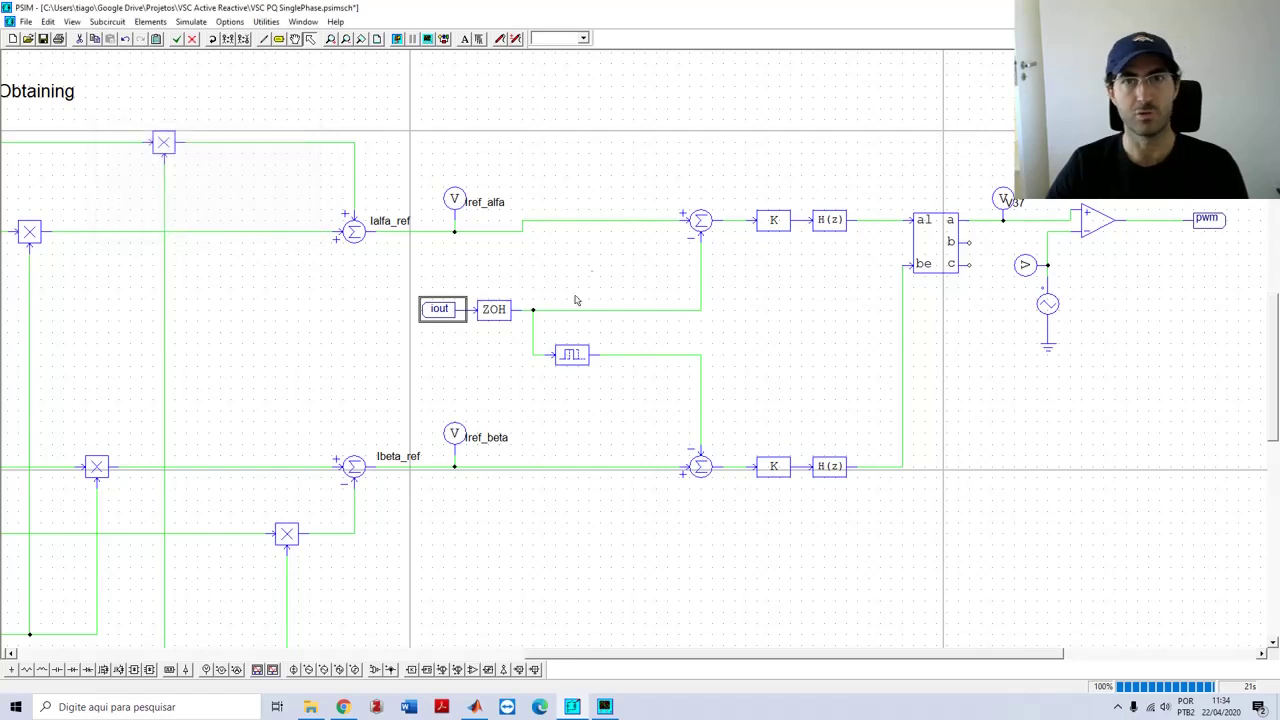
{"action": "double_click", "coordinate": [572, 354]}
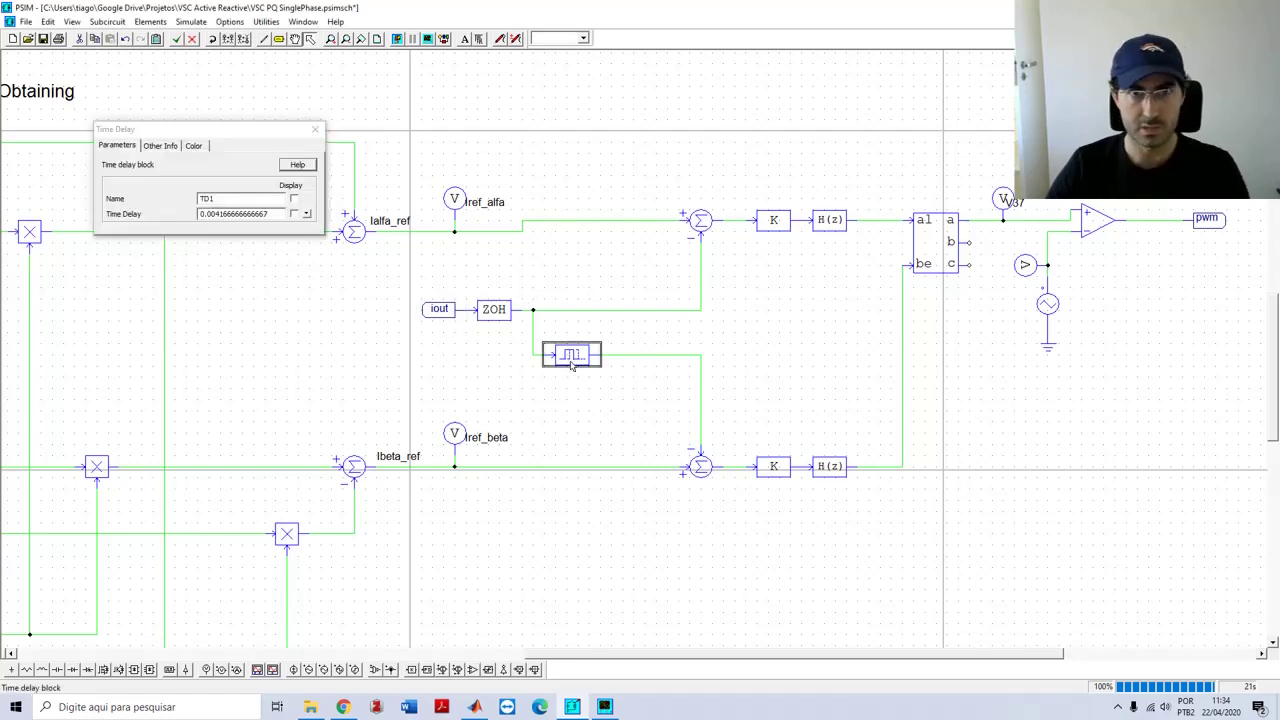
{"action": "left_click", "coordinate": [315, 129]}
Inspect the beta-axis H(z) block TF_D8's third-order coefficients sampled at 10e3
{"action": "left_click_drag", "start_coordinate": [745, 177], "coordinate": [876, 318]}
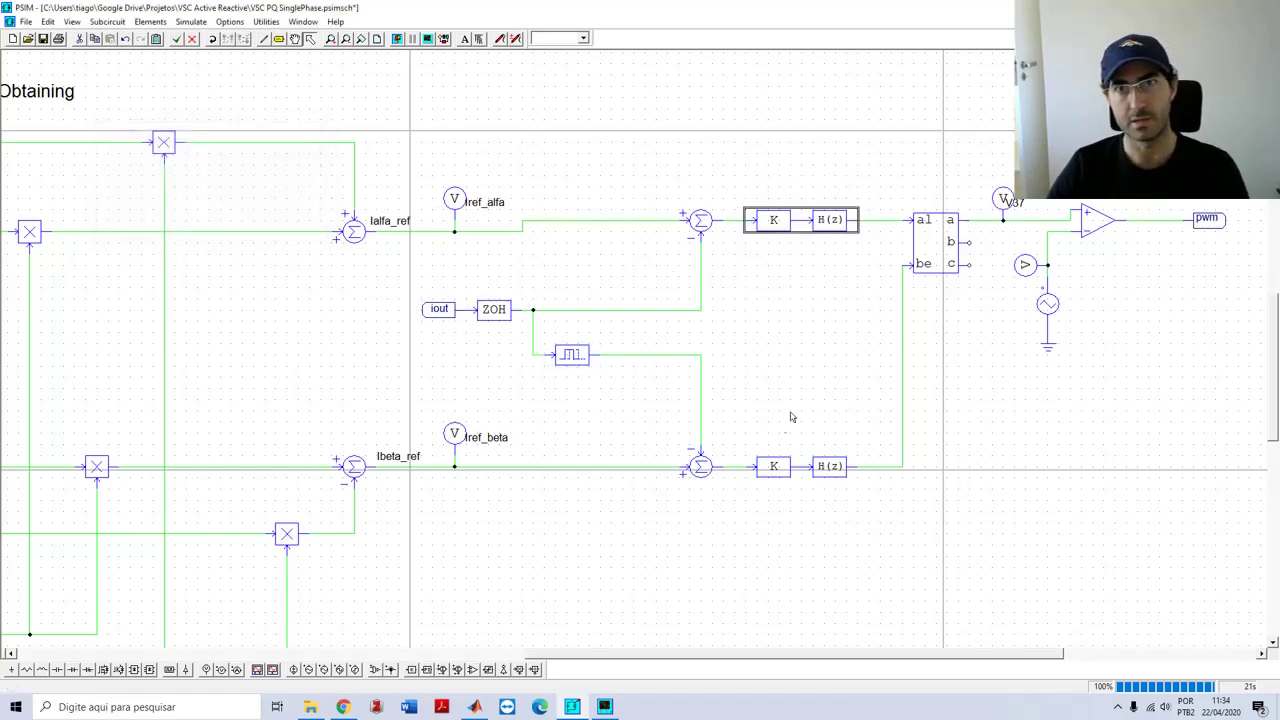
{"action": "left_click_drag", "start_coordinate": [734, 419], "coordinate": [881, 531]}
{"action": "left_click", "coordinate": [832, 230]}
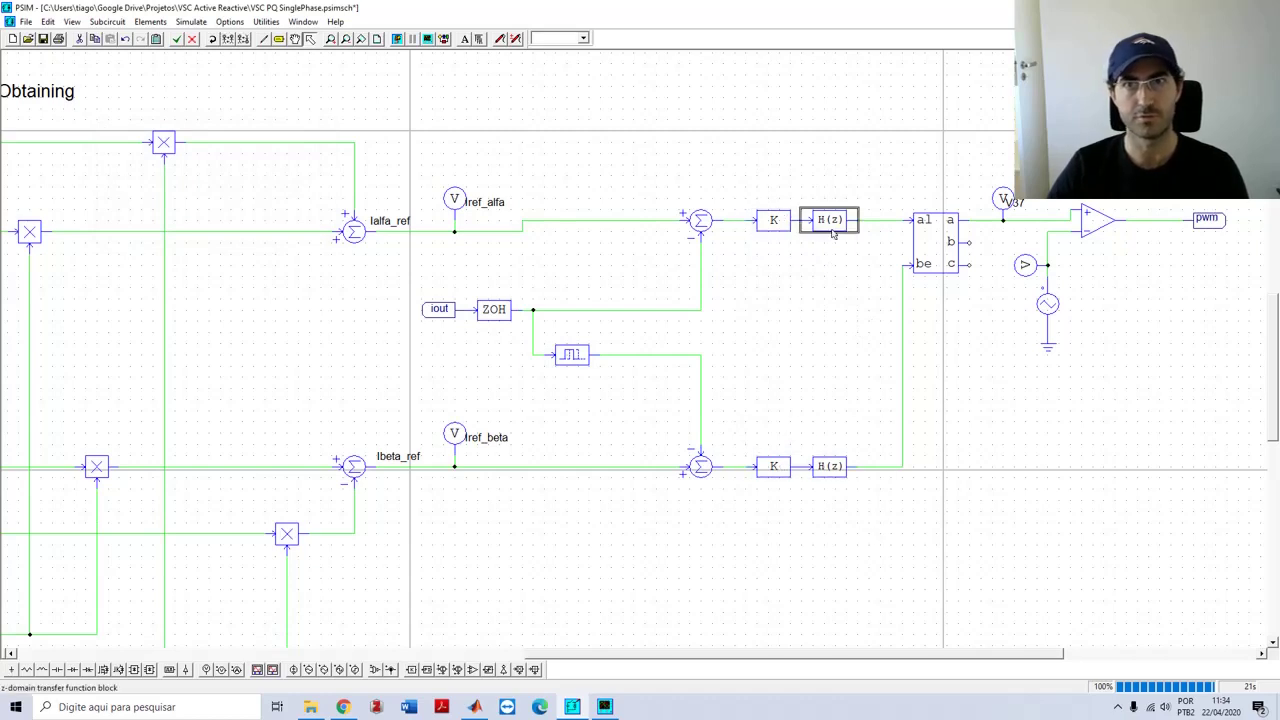
{"action": "double_click", "coordinate": [830, 466]}
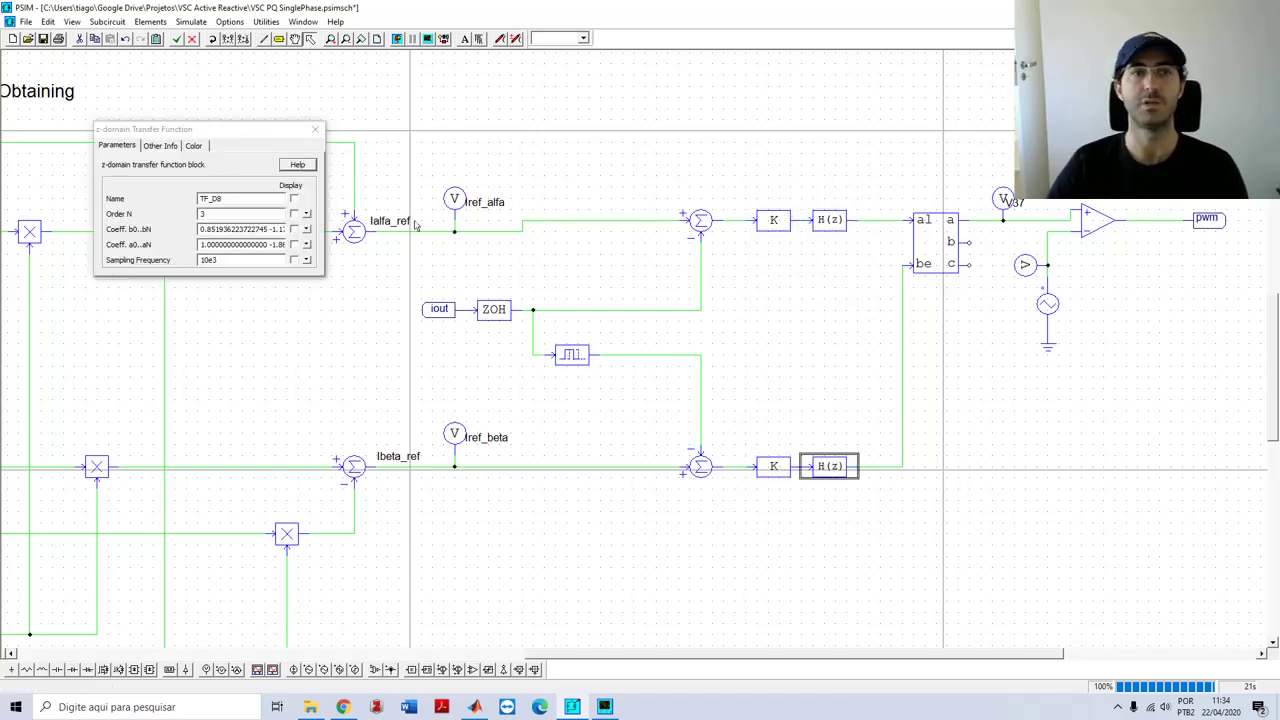
{"action": "left_click", "coordinate": [263, 230]}
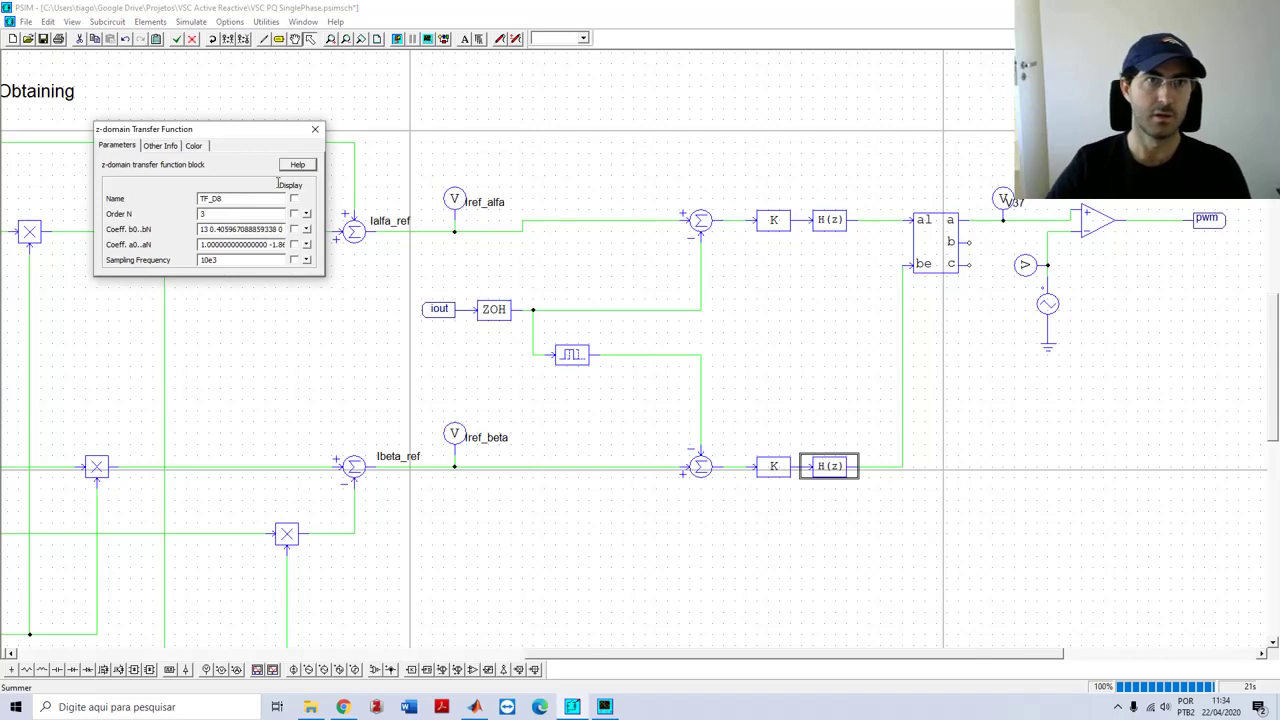
{"action": "left_click", "coordinate": [315, 129]}
{"action": "scroll", "coordinate": [705, 349], "scroll_direction": "up", "scroll_amount": 5}
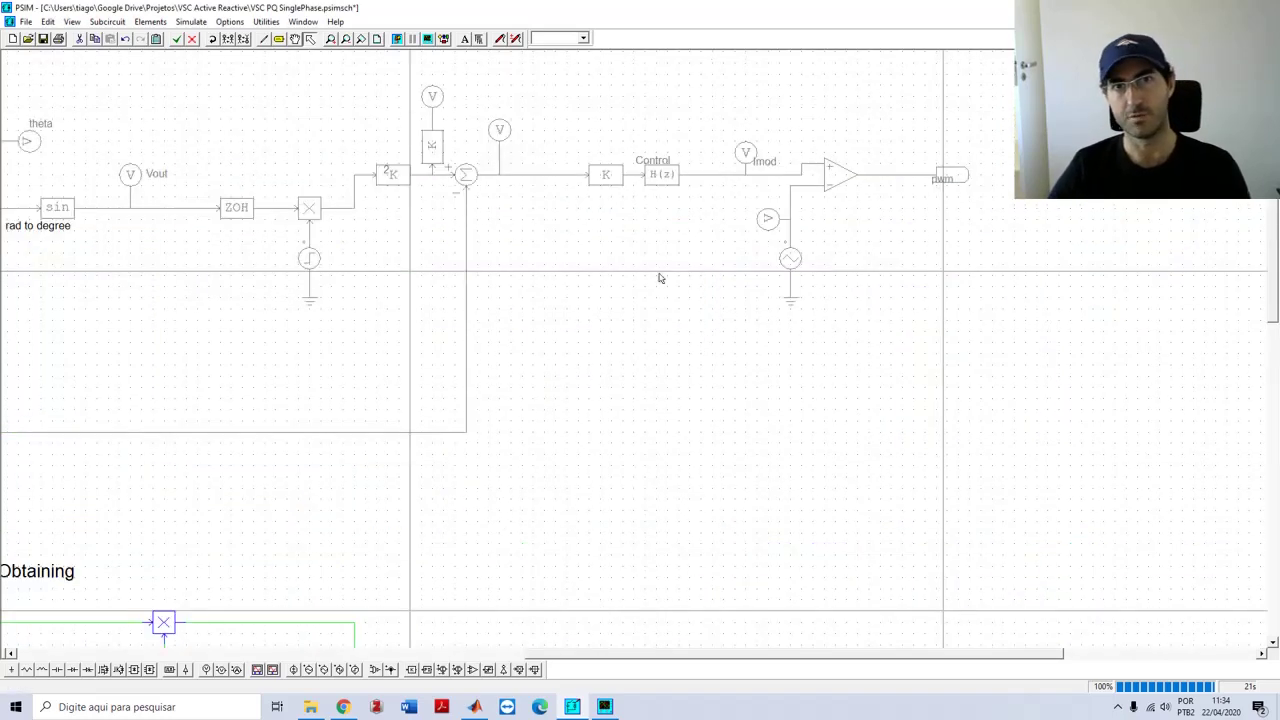
{"action": "scroll", "coordinate": [659, 278], "scroll_direction": "down", "scroll_amount": 4}
{"action": "scroll", "coordinate": [898, 505], "scroll_direction": "right", "scroll_amount": 3}
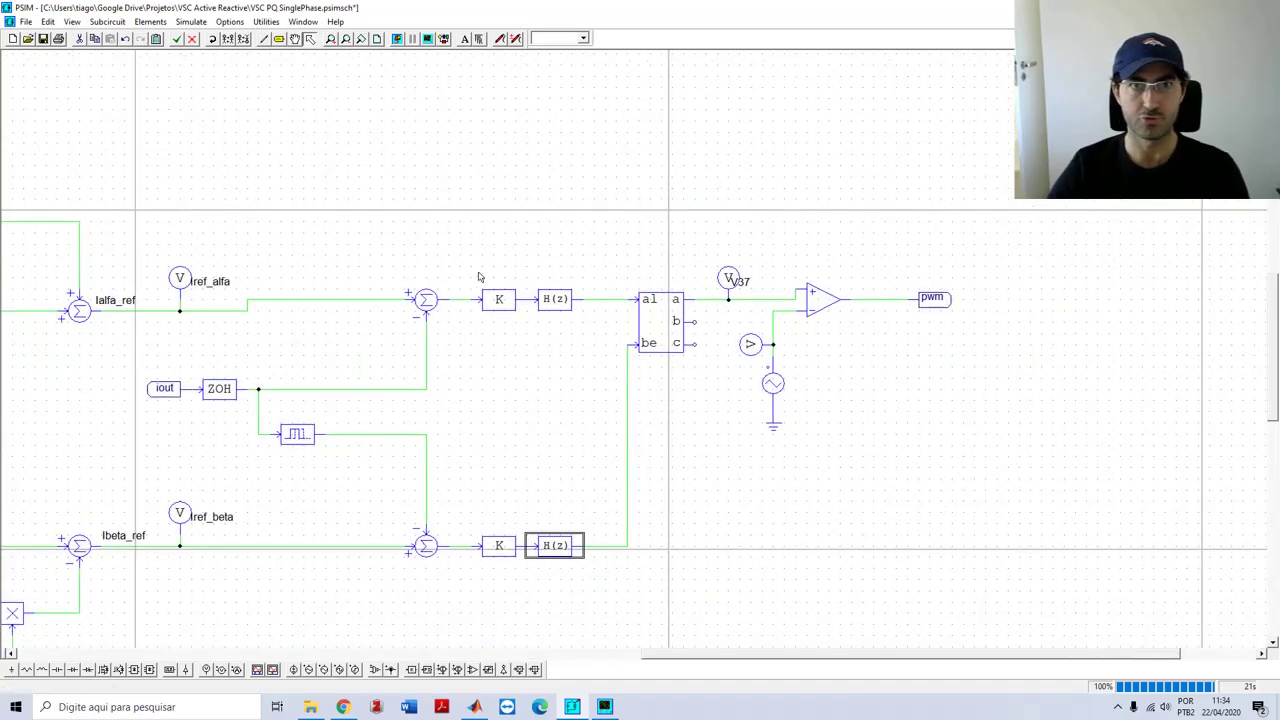
{"action": "left_click", "coordinate": [499, 300]}
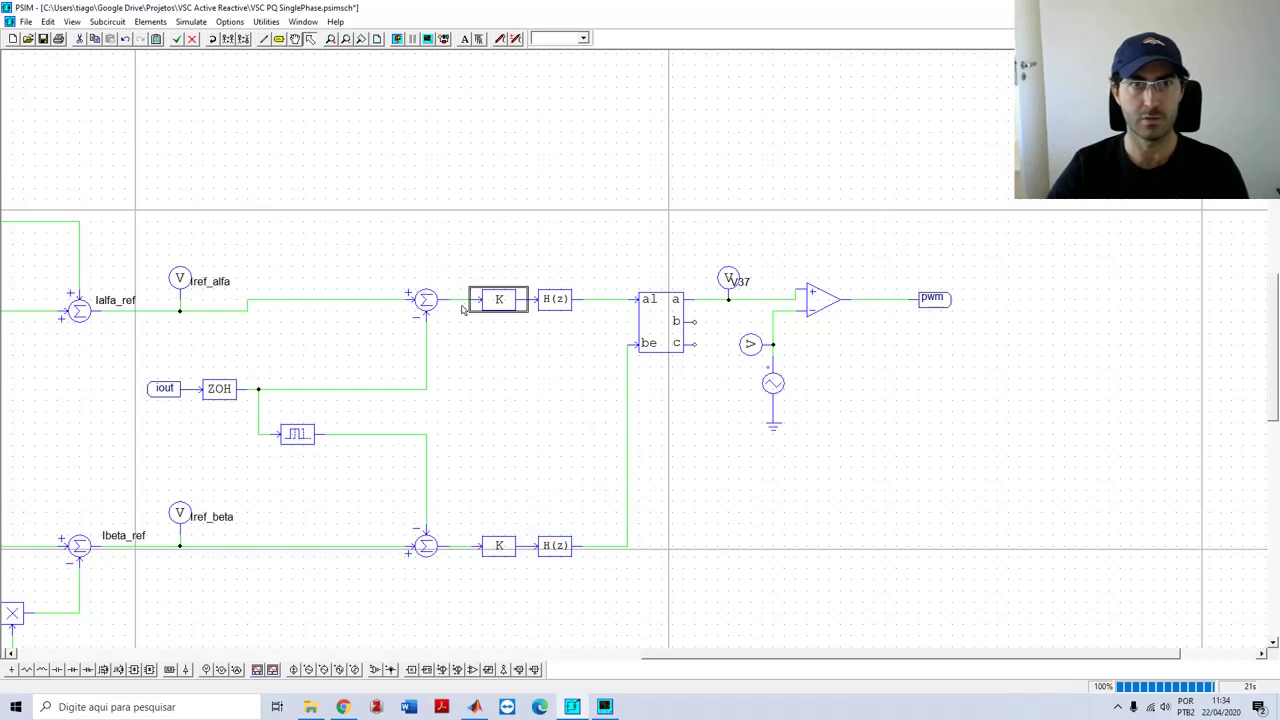
Review the alpha/beta-to-abc transformation block's parameters
{"action": "double_click", "coordinate": [660, 322]}
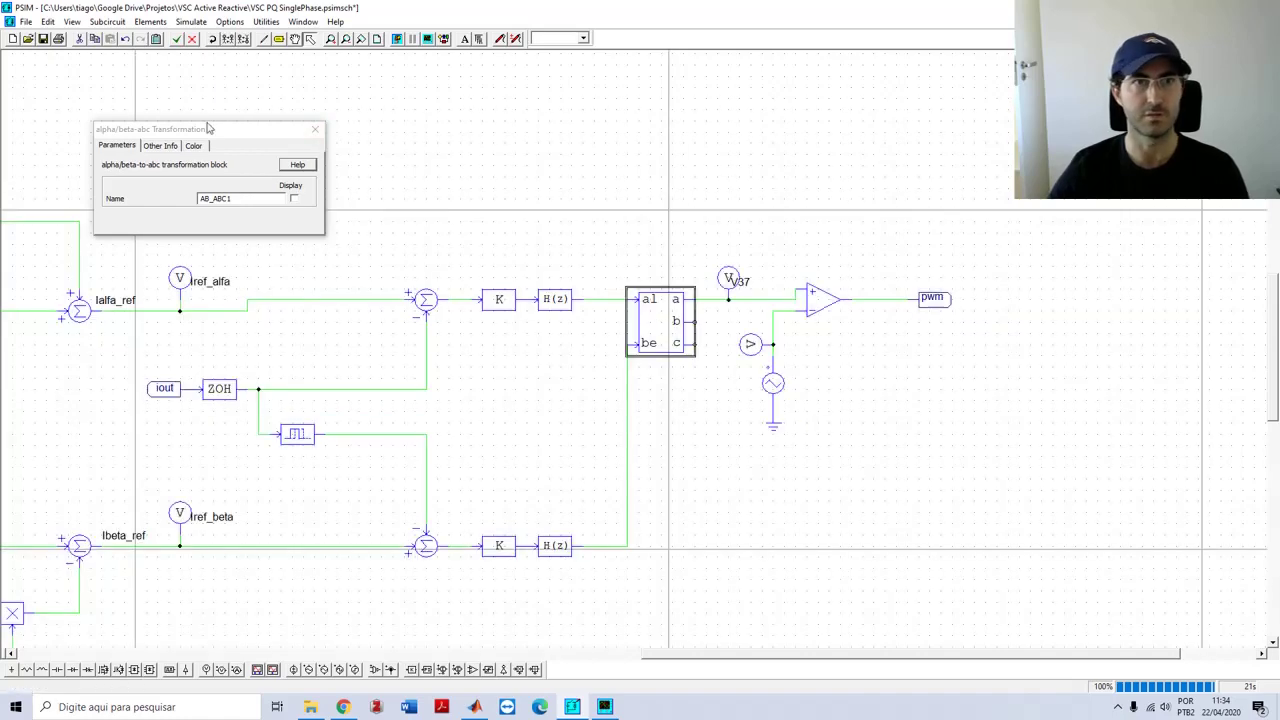
{"action": "left_click_drag", "start_coordinate": [170, 139], "coordinate": [441, 235]}
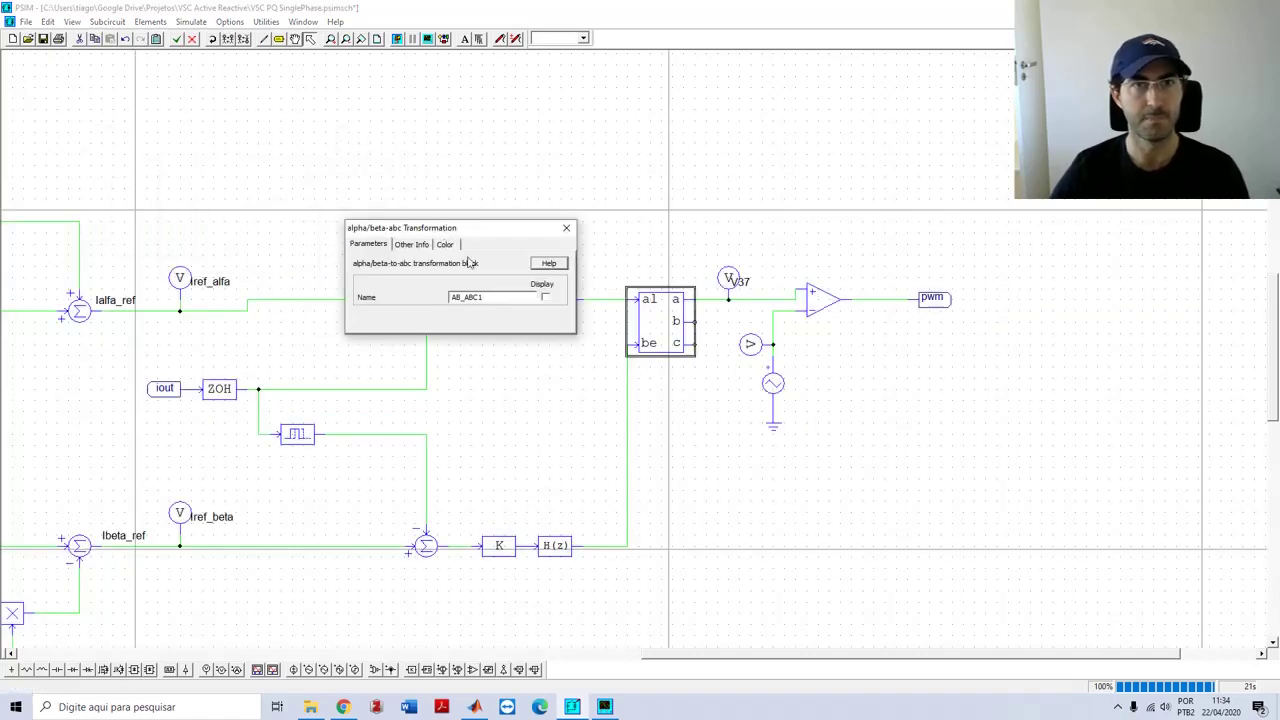
{"action": "left_click", "coordinate": [558, 232]}
{"action": "left_click", "coordinate": [707, 254]}
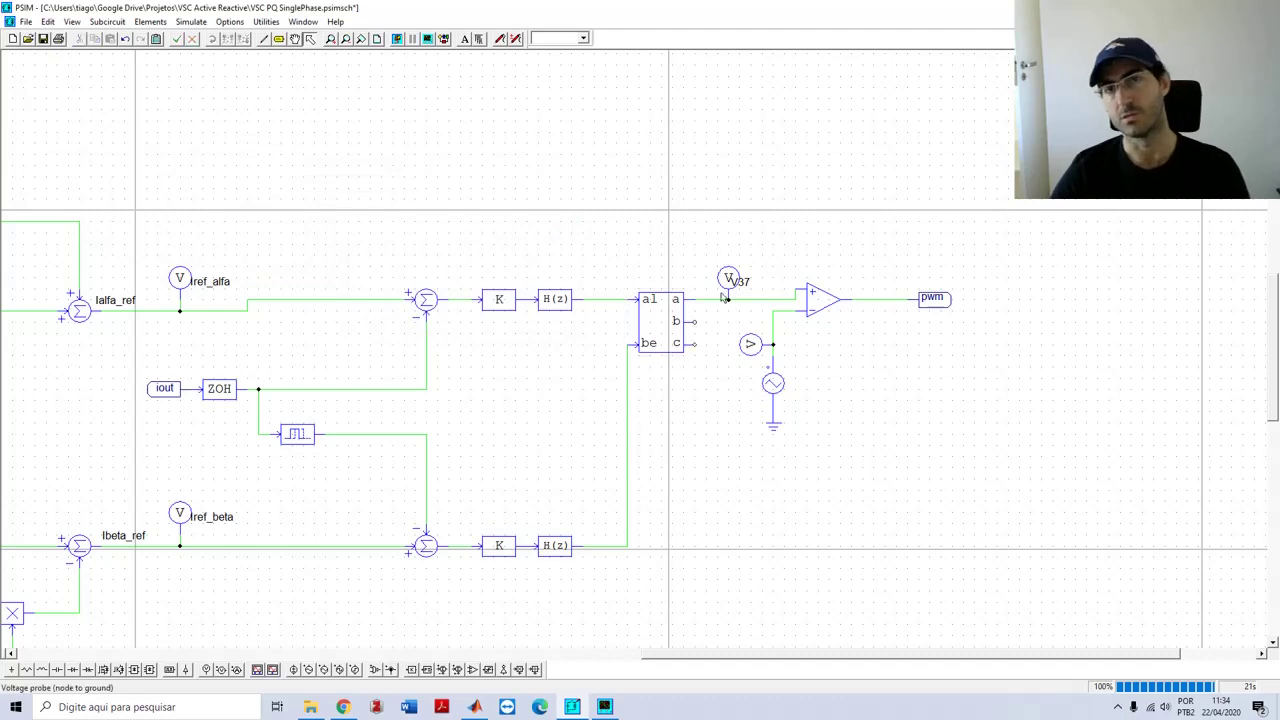
Run the simulation to plot Iref_alfa and Iref_beta in Simview
{"action": "left_click_drag", "start_coordinate": [708, 208], "coordinate": [910, 528]}
{"action": "left_click", "coordinate": [910, 528]}
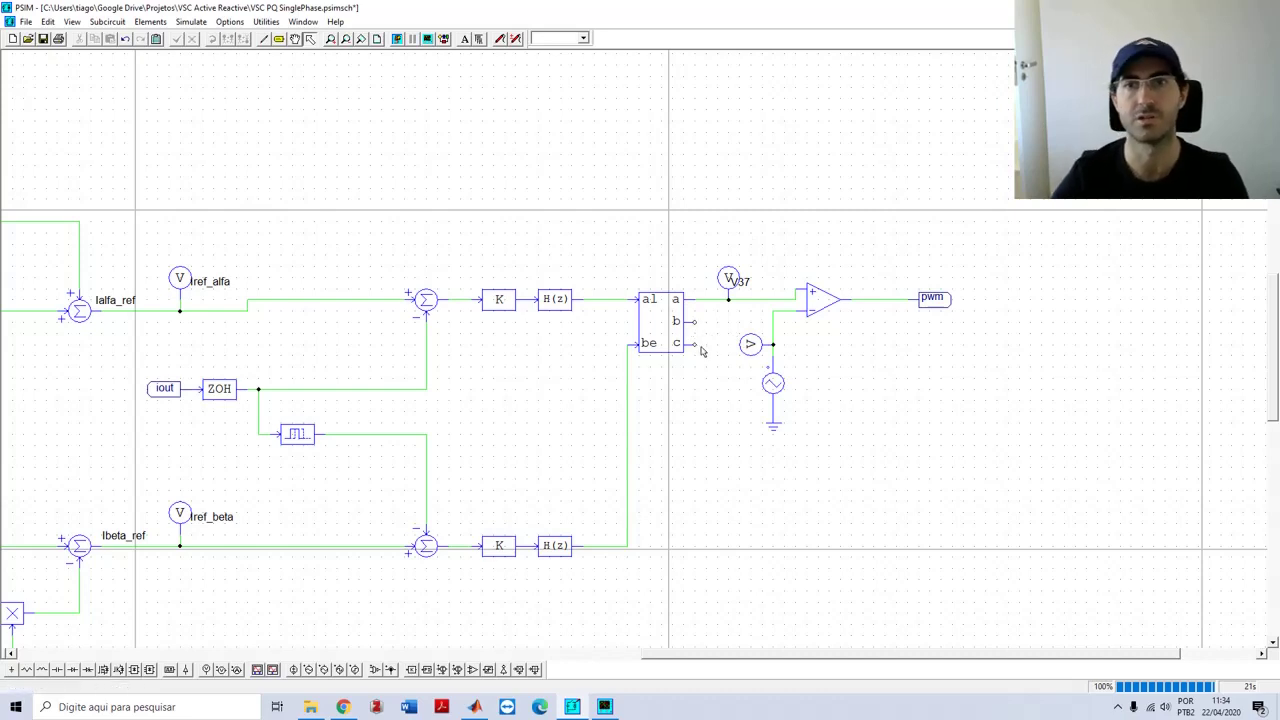
{"action": "left_click", "coordinate": [397, 39]}
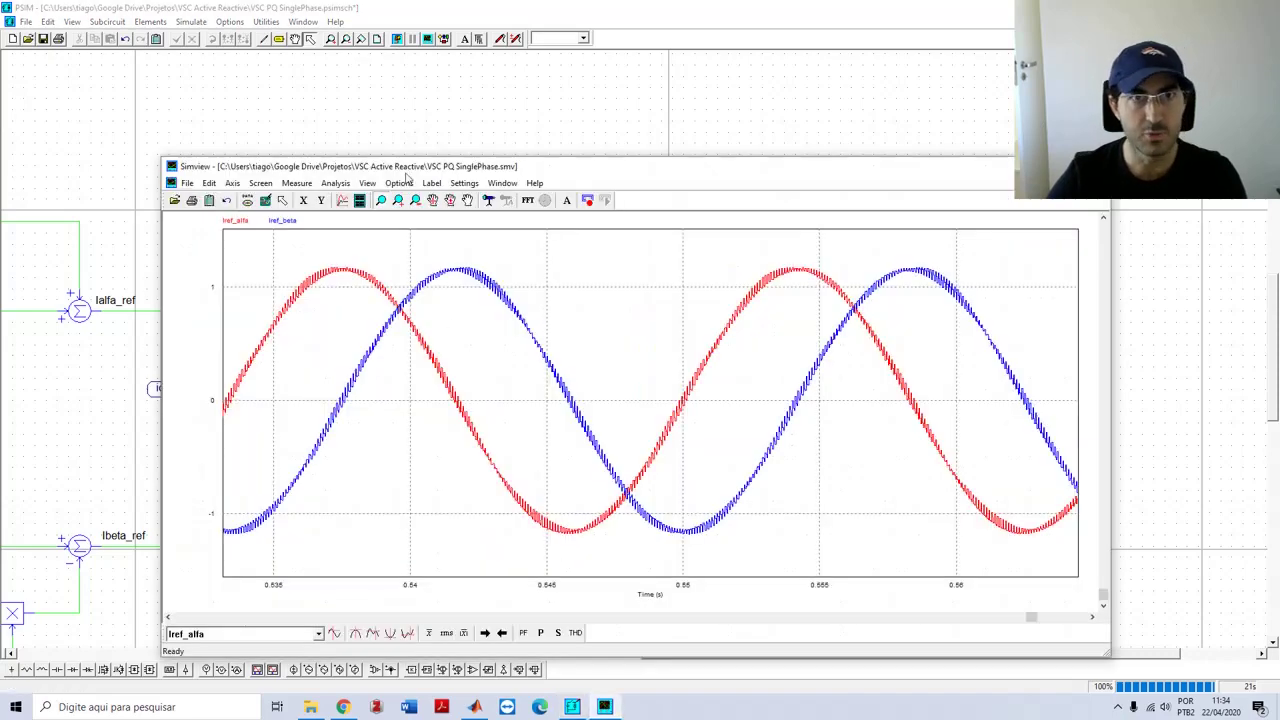
Fit the plot to the full 0–0.6 s run and add Iinv to the curves
{"action": "left_click", "coordinate": [265, 200]}
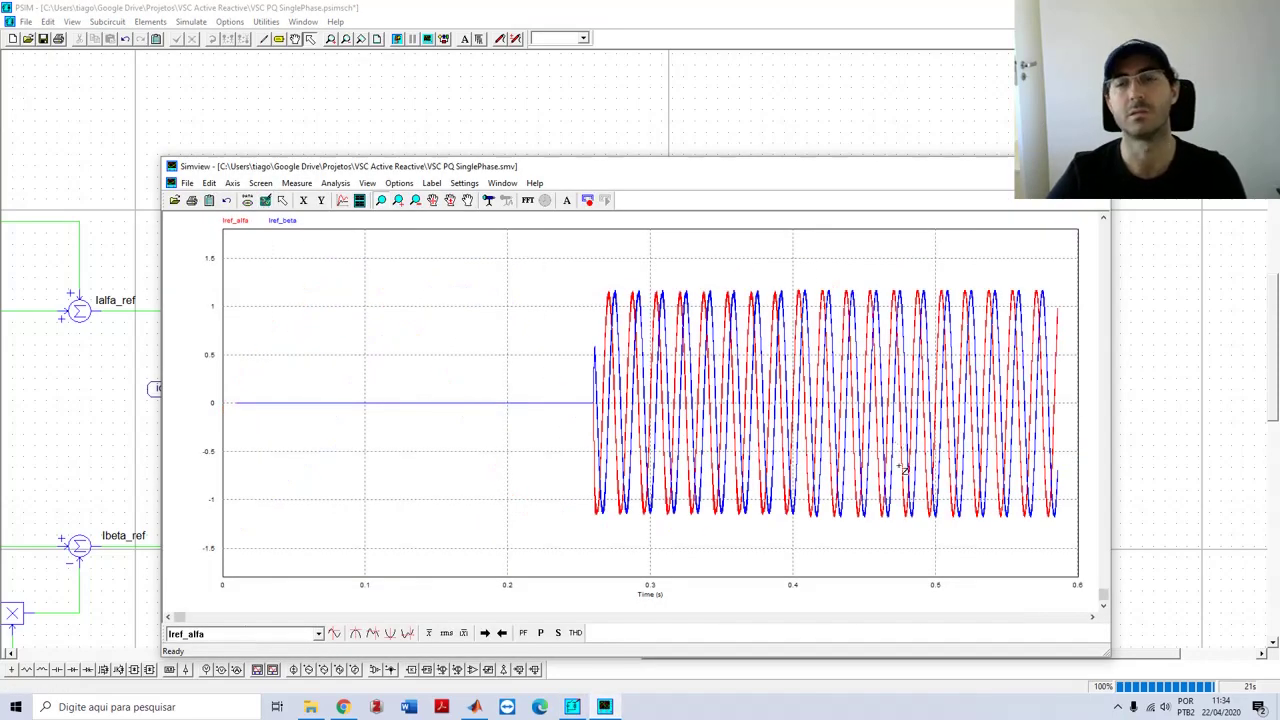
{"action": "left_click", "coordinate": [344, 200]}
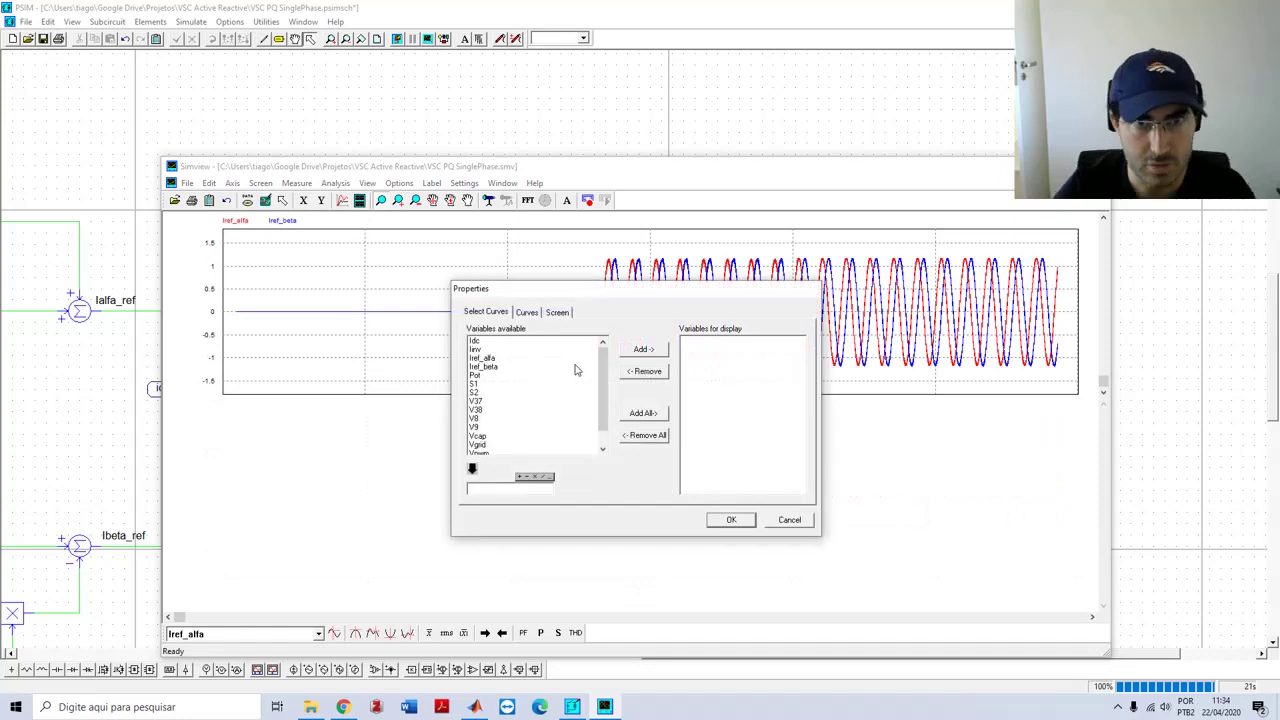
{"action": "scroll", "coordinate": [606, 374], "scroll_direction": "down", "scroll_amount": 1}
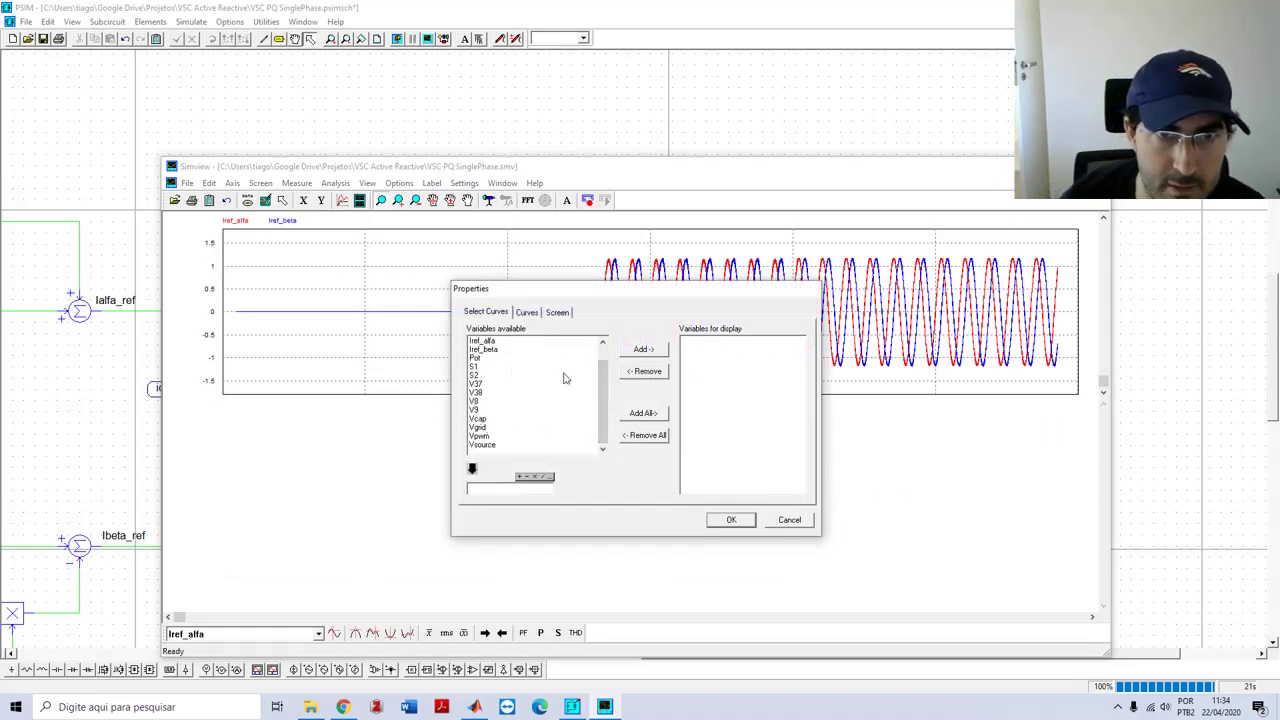
{"action": "scroll", "coordinate": [602, 398], "scroll_direction": "up", "scroll_amount": 1}
{"action": "double_click", "coordinate": [494, 350]}
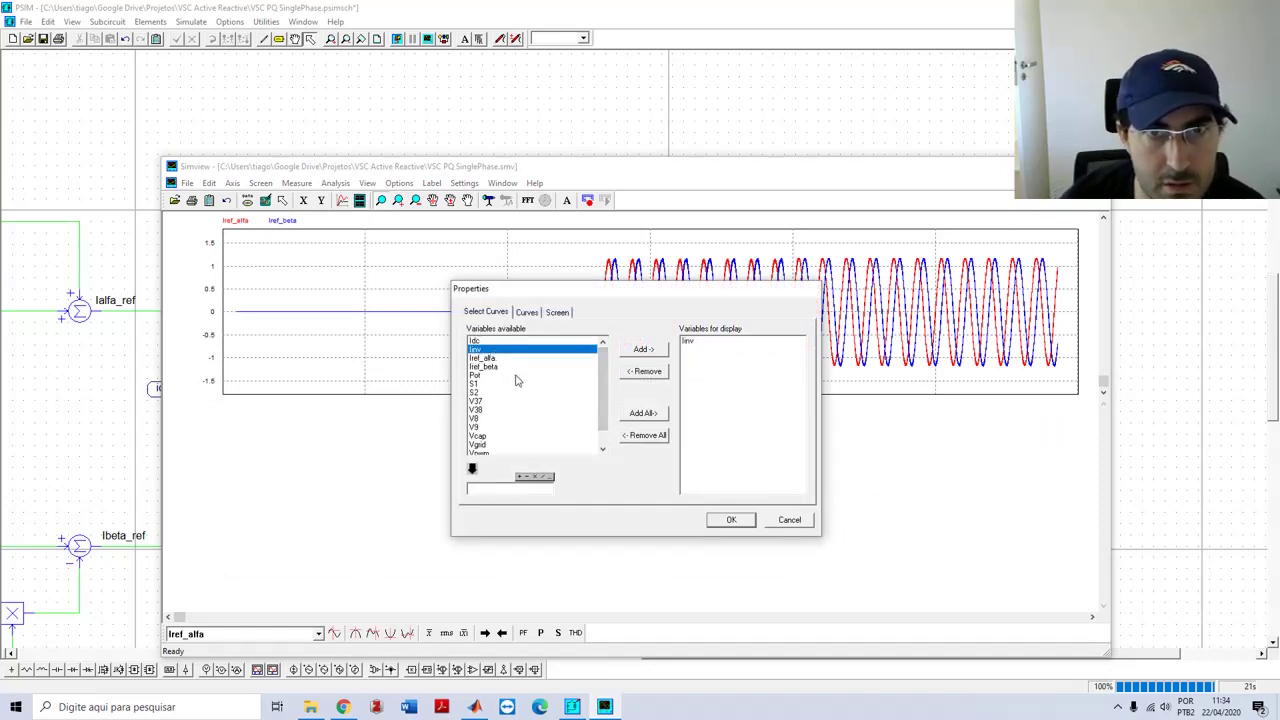
Add a Vsource/5 expression curve alongside Iinv and confirm the plot
{"action": "left_click", "coordinate": [484, 445]}
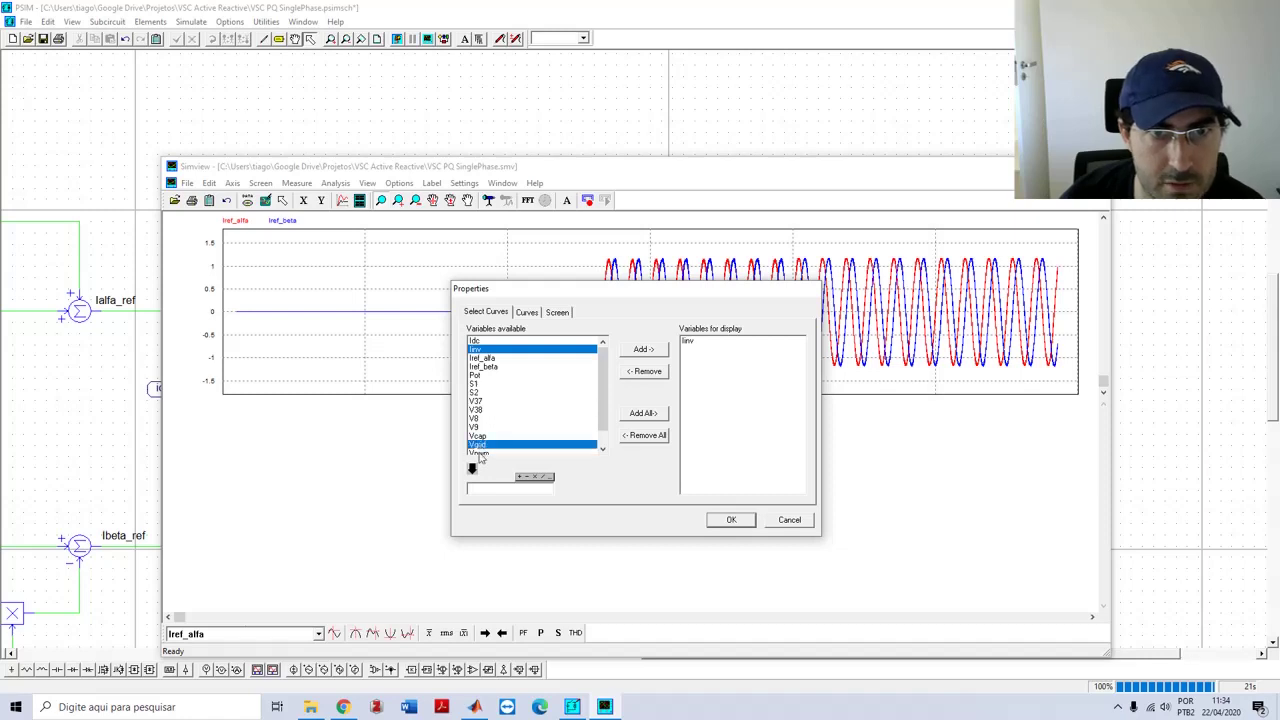
{"action": "scroll", "coordinate": [601, 411], "scroll_direction": "down", "scroll_amount": 1}
{"action": "left_click", "coordinate": [520, 444], "text": "shift"}
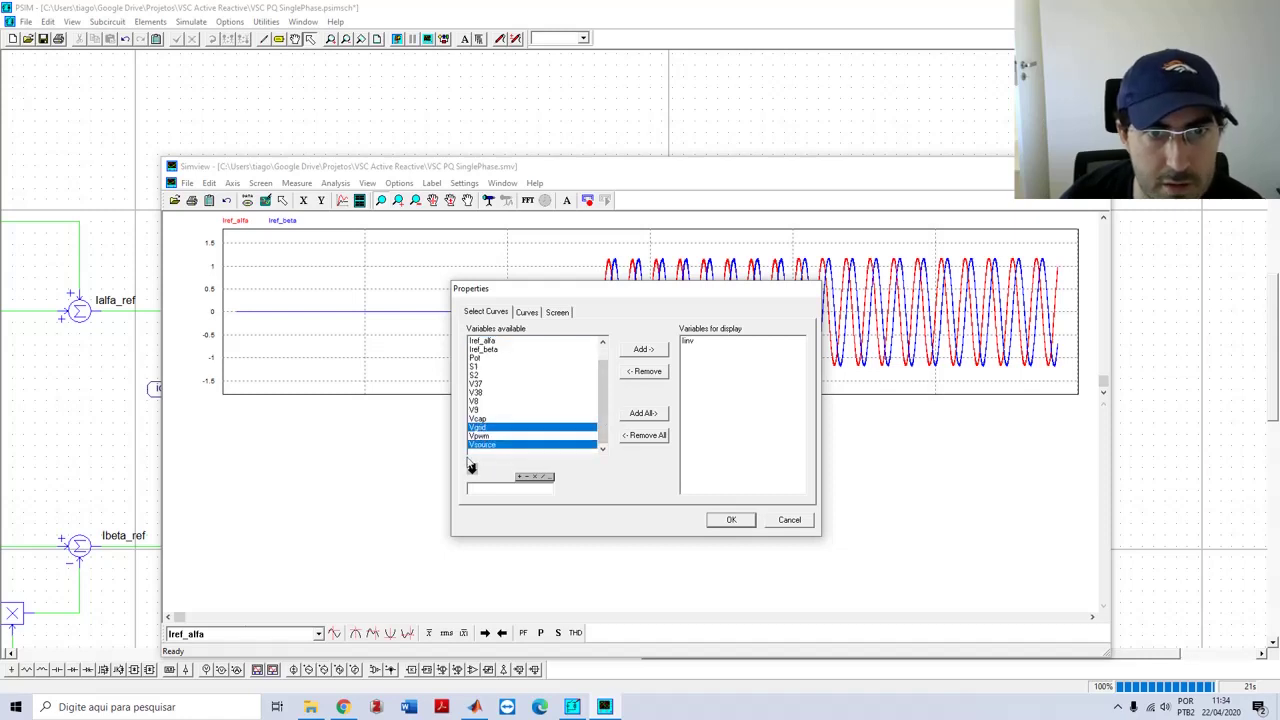
{"action": "left_click", "coordinate": [472, 469]}
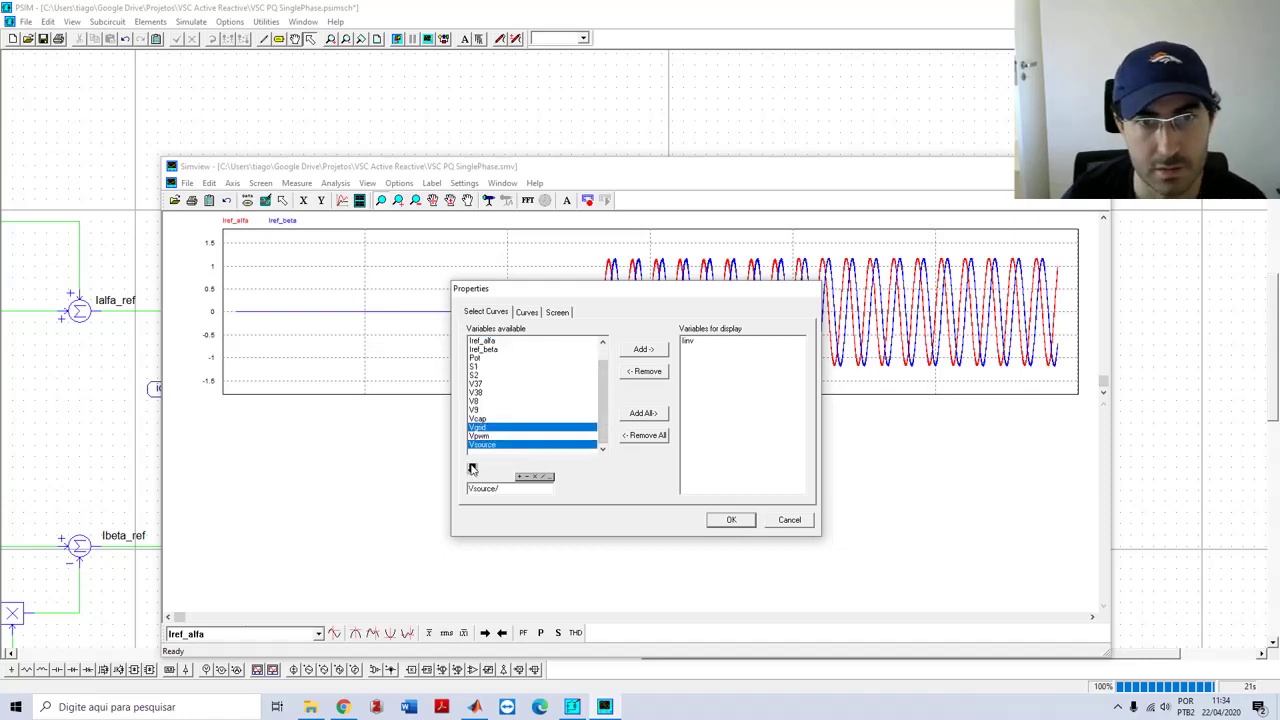
{"action": "left_click", "coordinate": [643, 349]}
{"action": "left_click", "coordinate": [731, 519]}
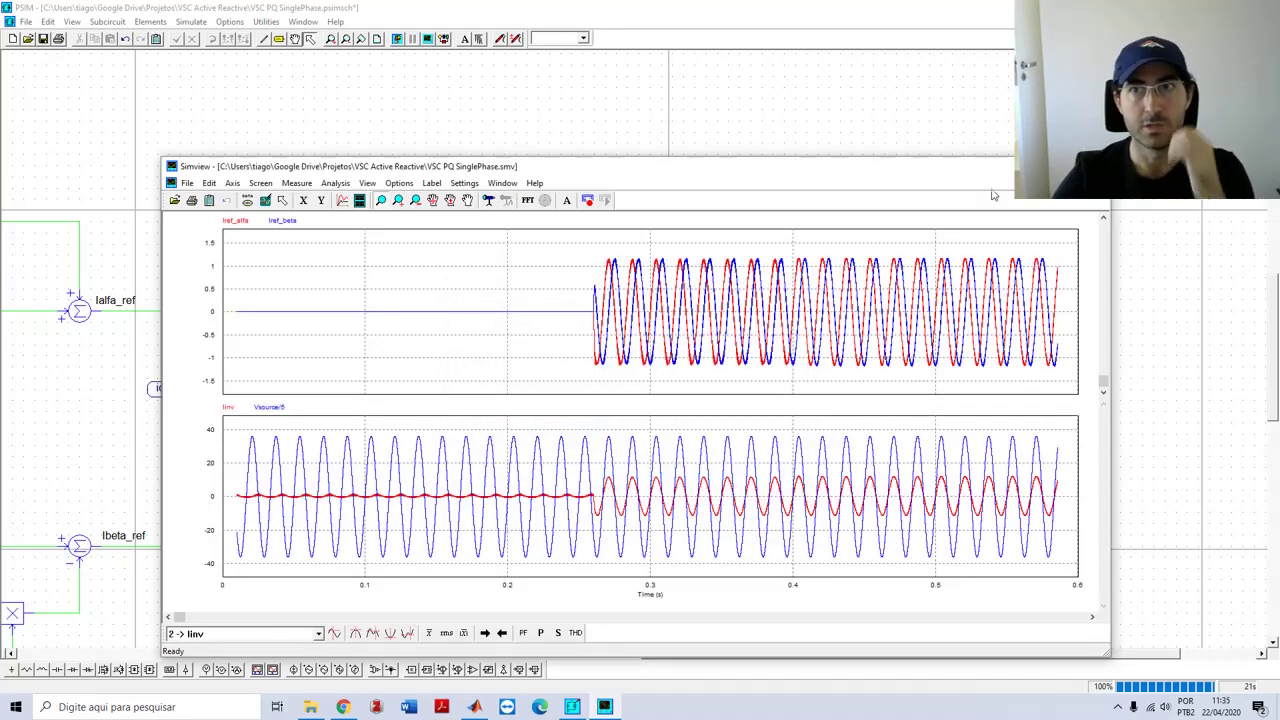
Maximise Simview, zoom into cycles around 0.3 s, fit back, and return to PSIM
{"action": "key", "text": "super+Up"}
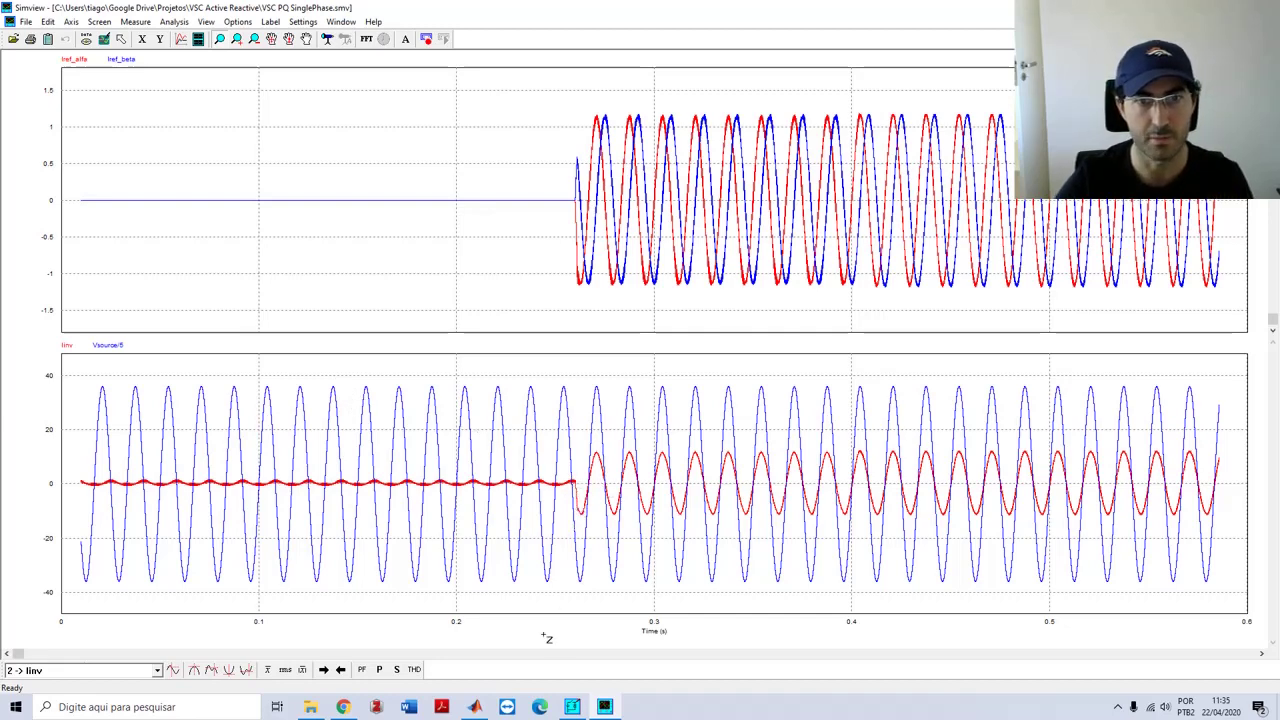
{"action": "left_click_drag", "start_coordinate": [632, 374], "coordinate": [716, 604]}
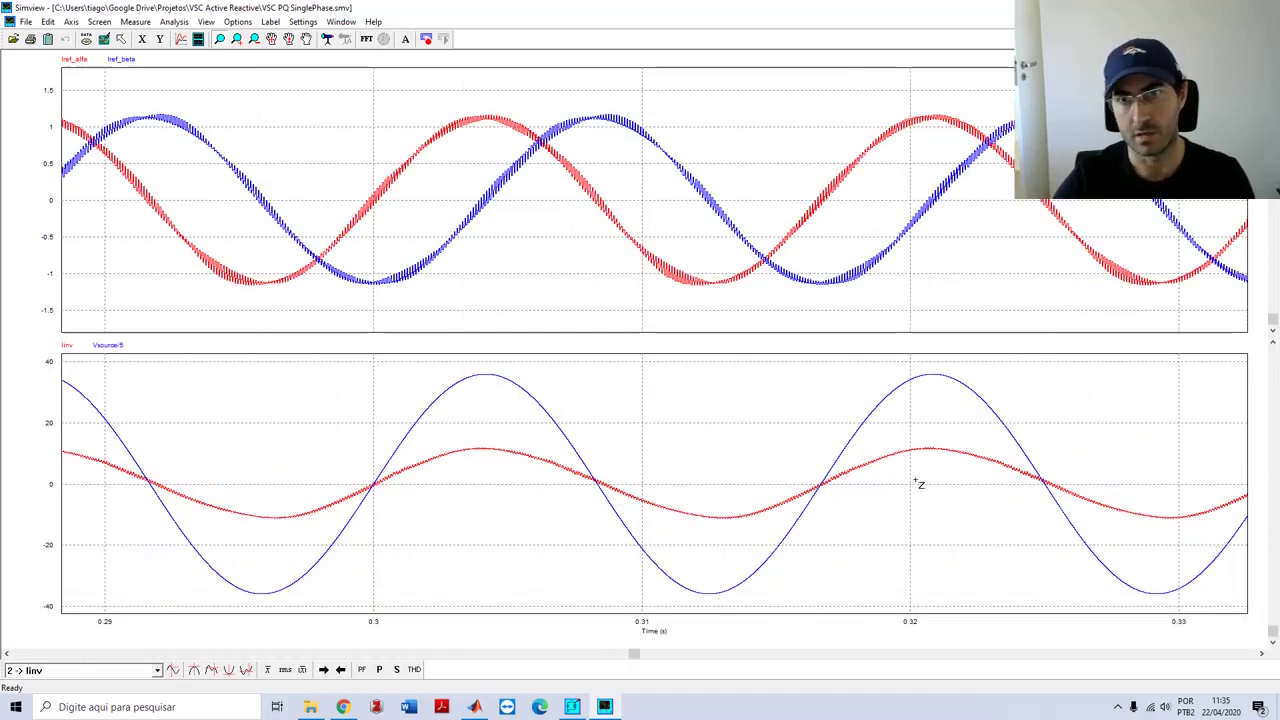
{"action": "left_click", "coordinate": [105, 39]}
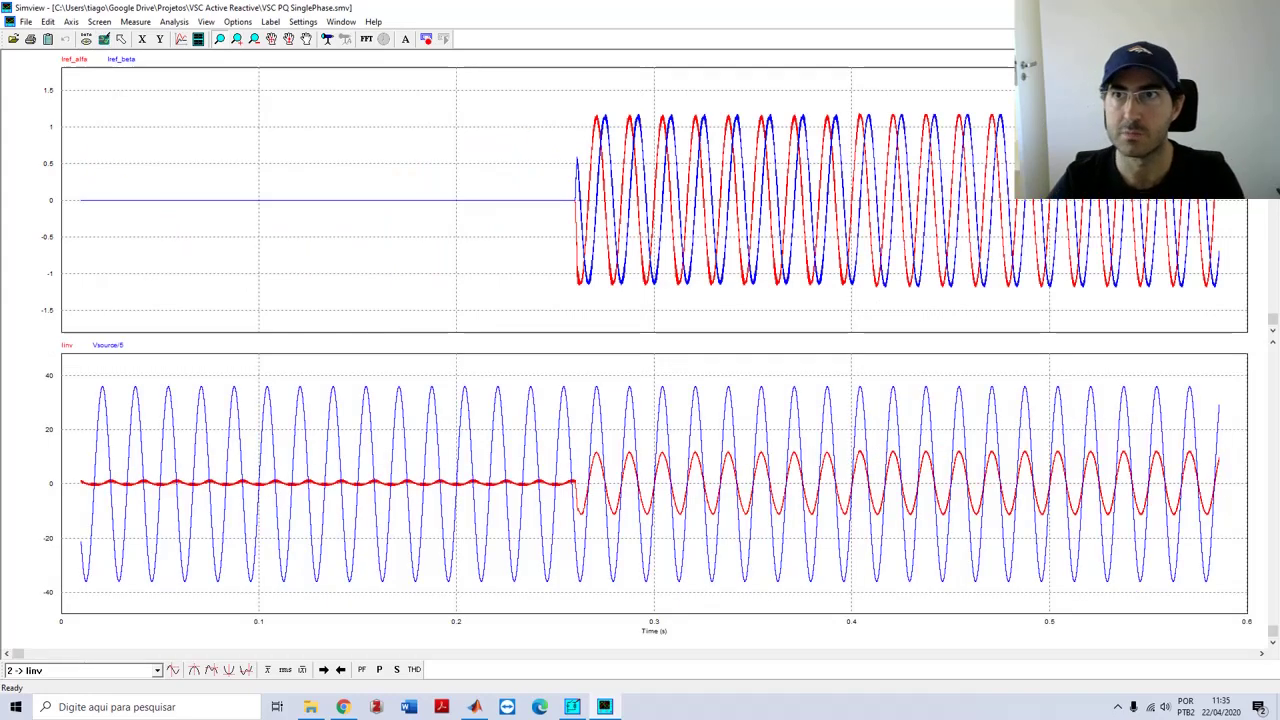
{"action": "key", "text": "alt+Tab"}
Rerun the simulation and check the Qref step source's parameters
{"action": "left_click", "coordinate": [397, 38]}
{"action": "scroll", "coordinate": [557, 414], "scroll_direction": "down", "scroll_amount": 5}
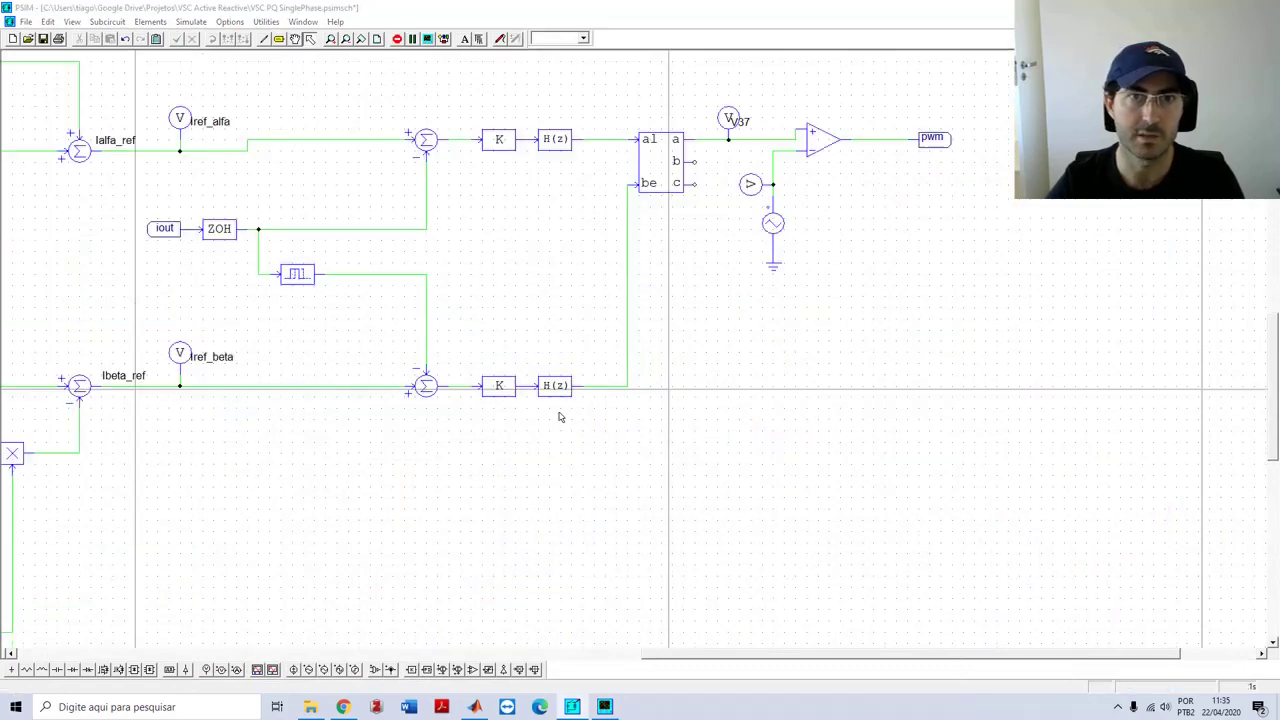
{"action": "scroll", "coordinate": [950, 520], "scroll_direction": "left", "scroll_amount": 5}
{"action": "scroll", "coordinate": [437, 528], "scroll_direction": "left", "scroll_amount": 4}
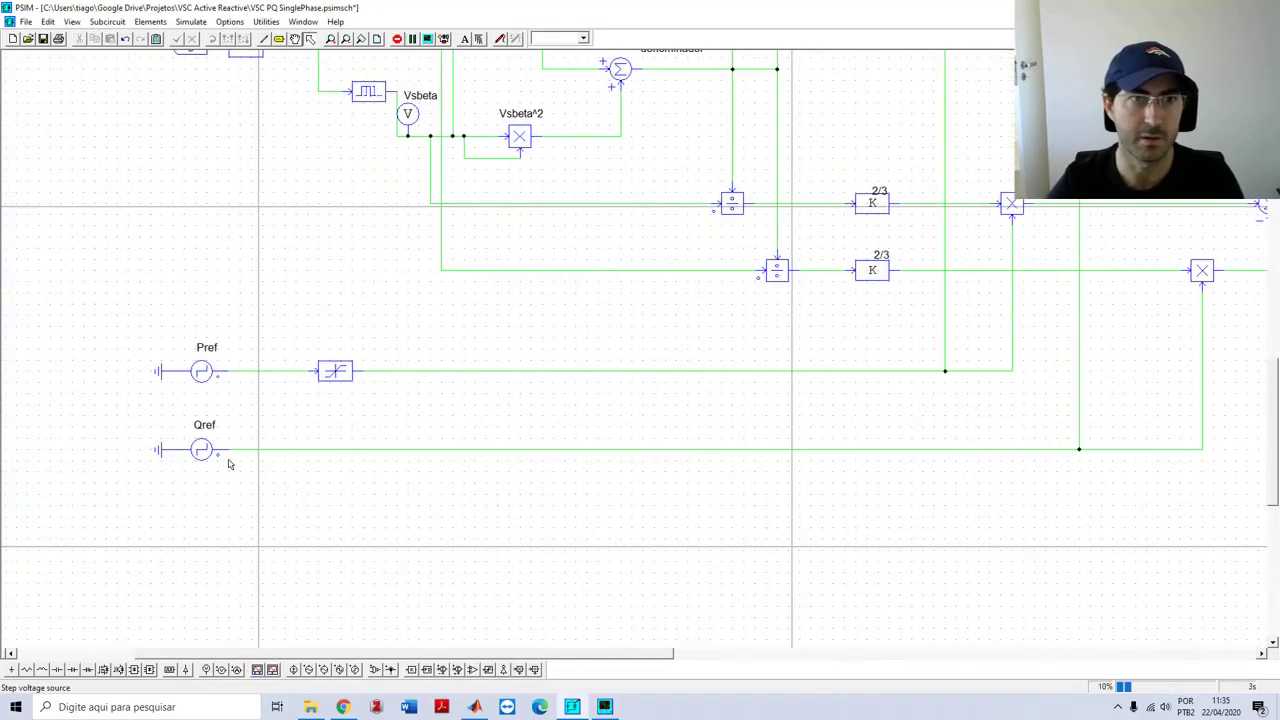
{"action": "double_click", "coordinate": [204, 456]}
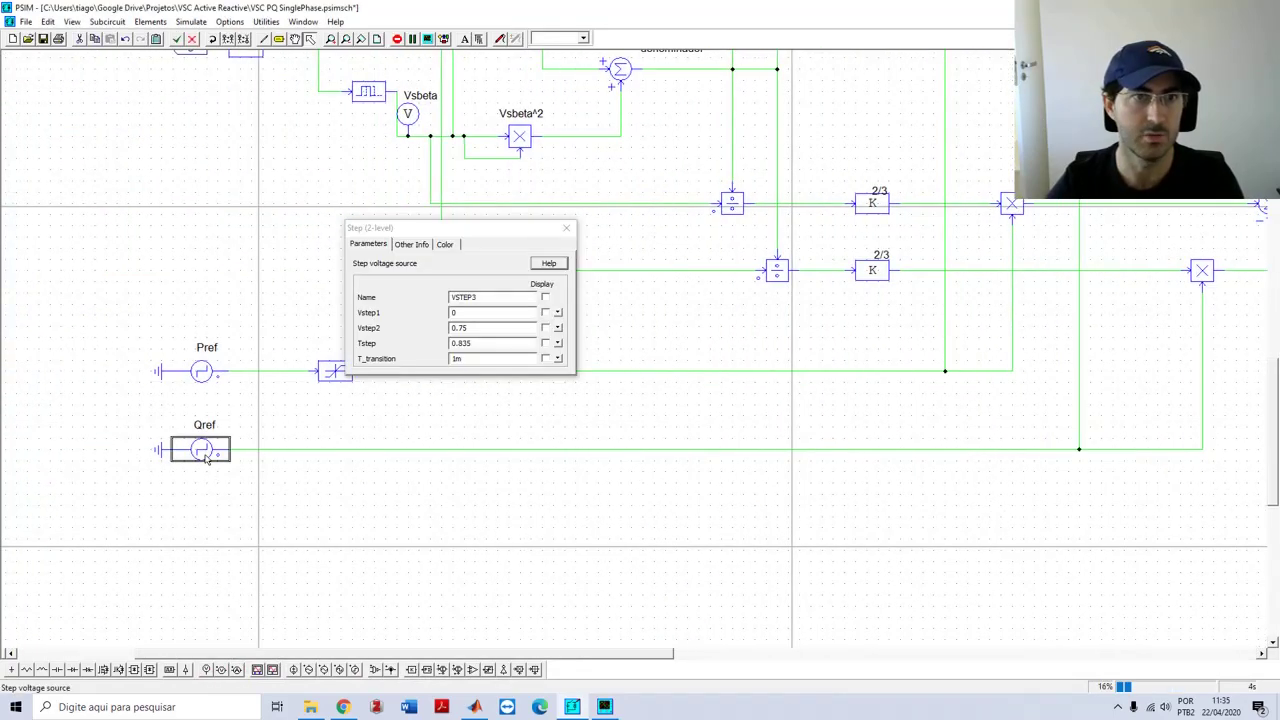
{"action": "left_click", "coordinate": [566, 228]}
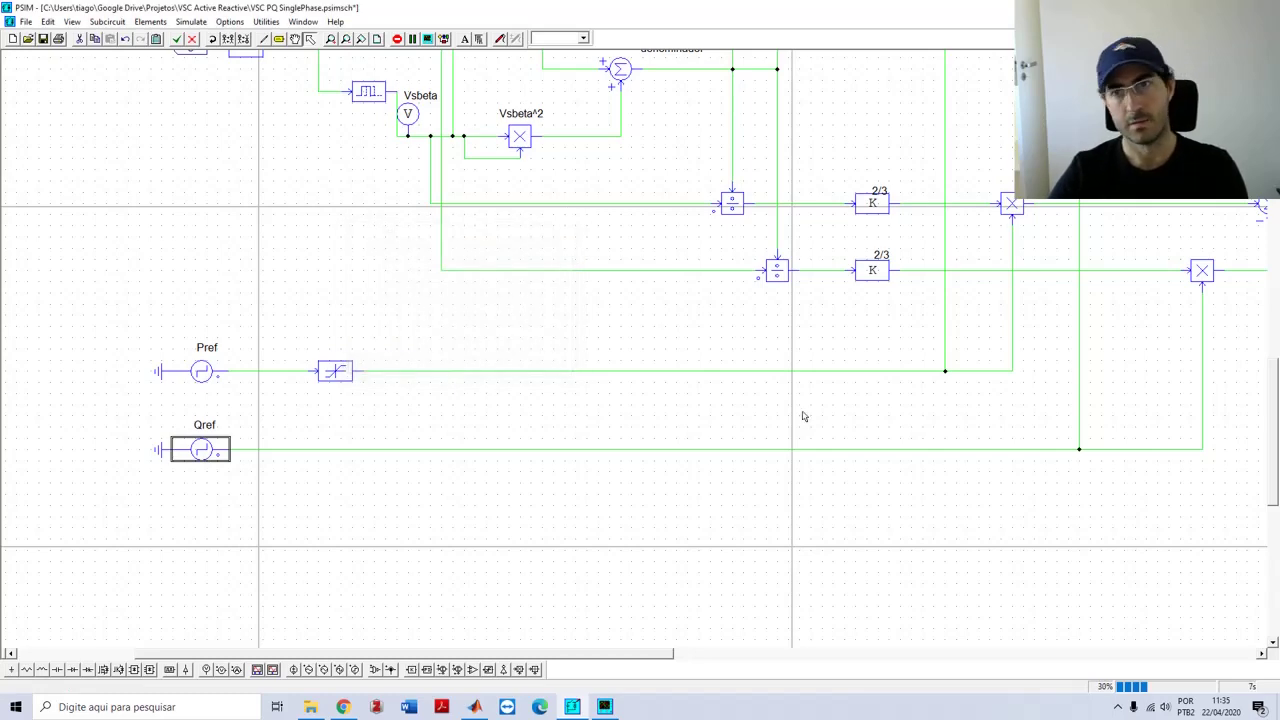
Pan to the right-hand control loop and select the delay block after the ZOH
{"action": "scroll", "coordinate": [1090, 549], "scroll_direction": "up", "scroll_amount": 4}
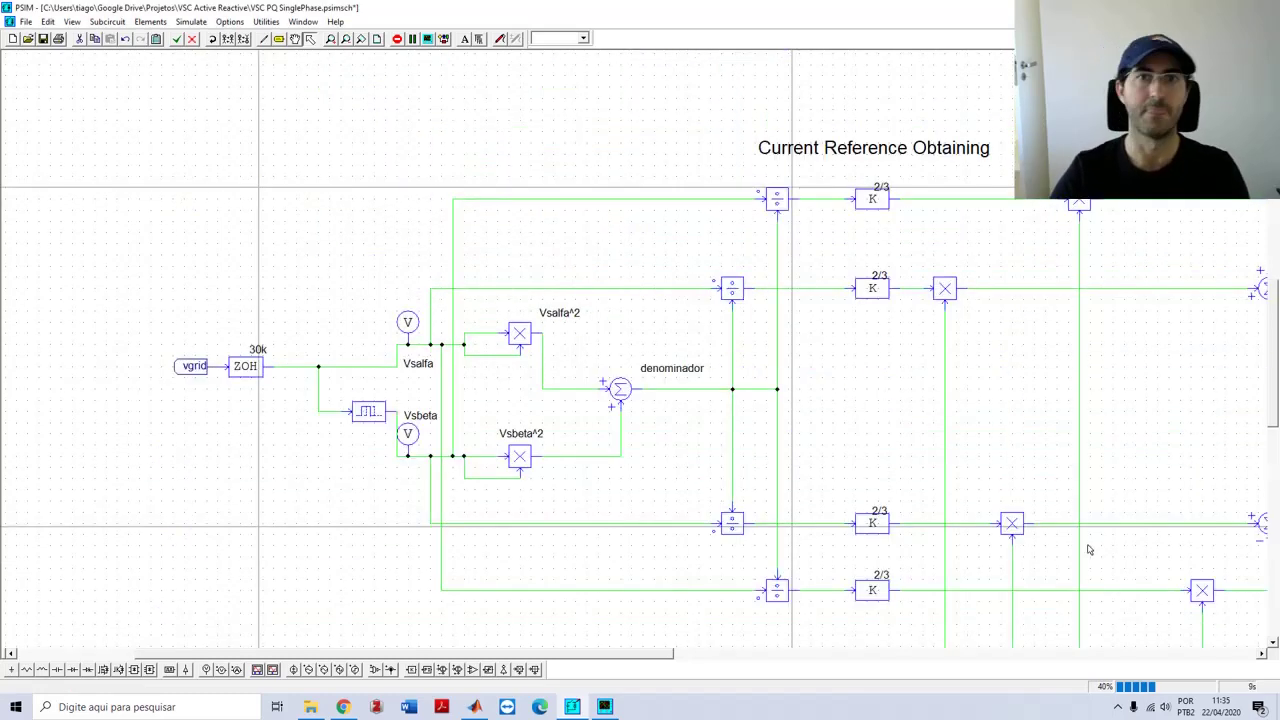
{"action": "scroll", "coordinate": [1090, 549], "scroll_direction": "down", "scroll_amount": 2}
{"action": "scroll", "coordinate": [1108, 297], "scroll_direction": "up", "scroll_amount": 1}
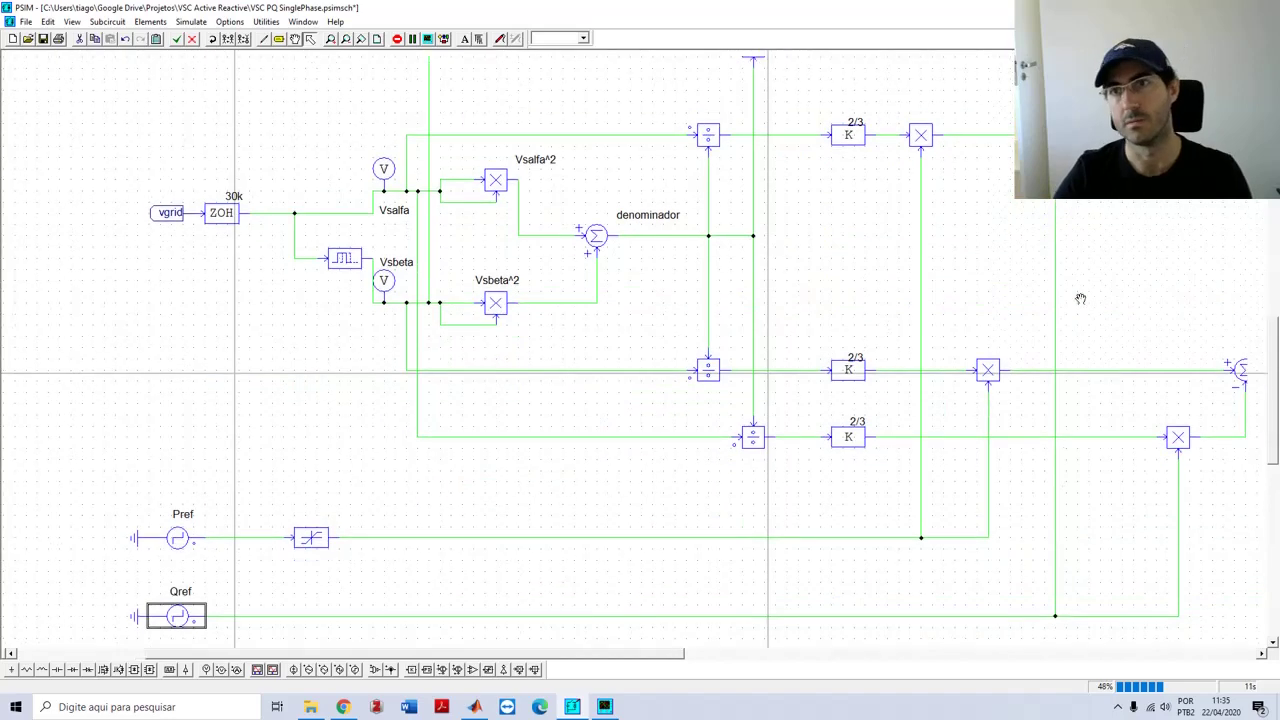
{"action": "scroll", "coordinate": [1080, 297], "scroll_direction": "right", "scroll_amount": 4}
{"action": "left_click_drag", "start_coordinate": [1021, 511], "coordinate": [746, 484]}
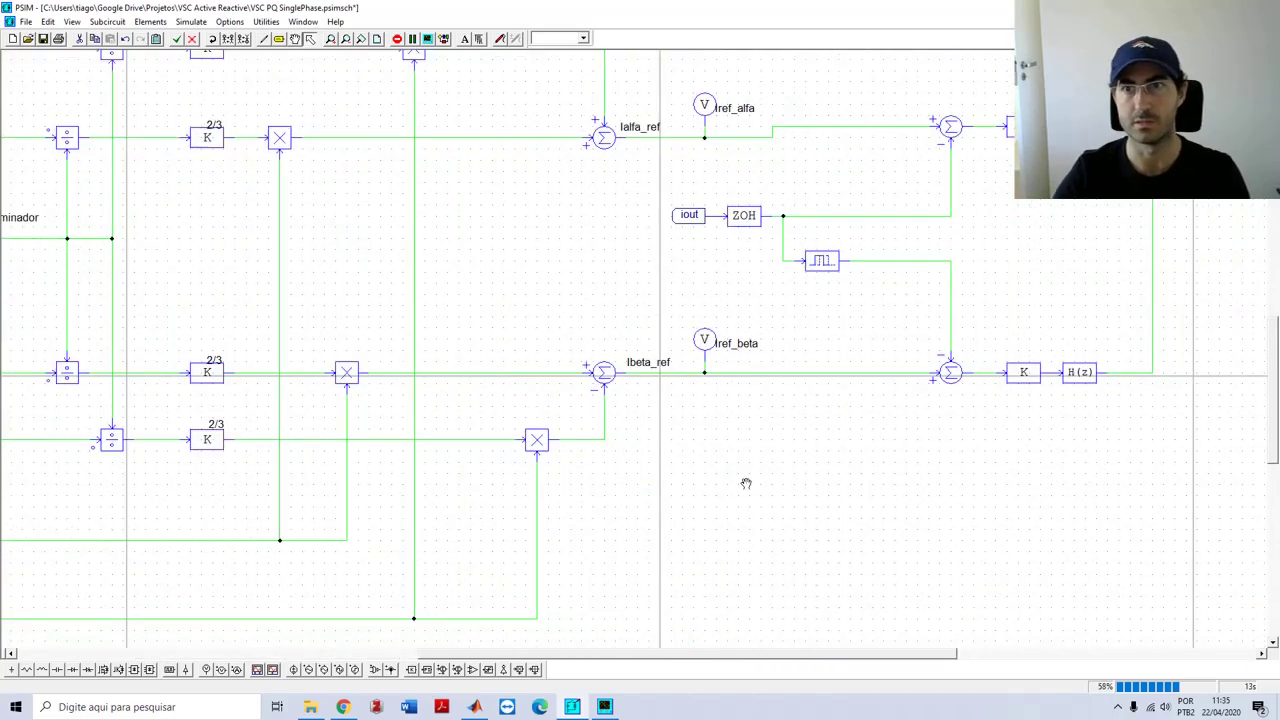
{"action": "scroll", "coordinate": [643, 447], "scroll_direction": "right", "scroll_amount": 3}
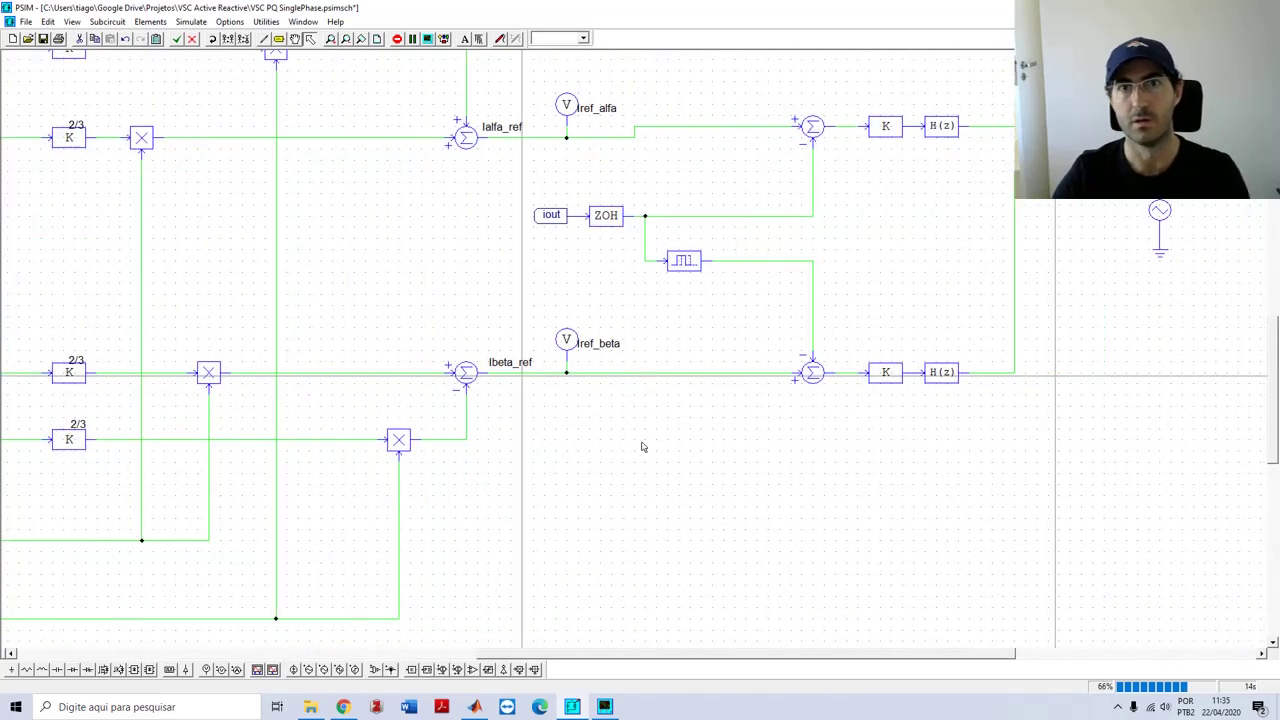
{"action": "left_click", "coordinate": [688, 273]}
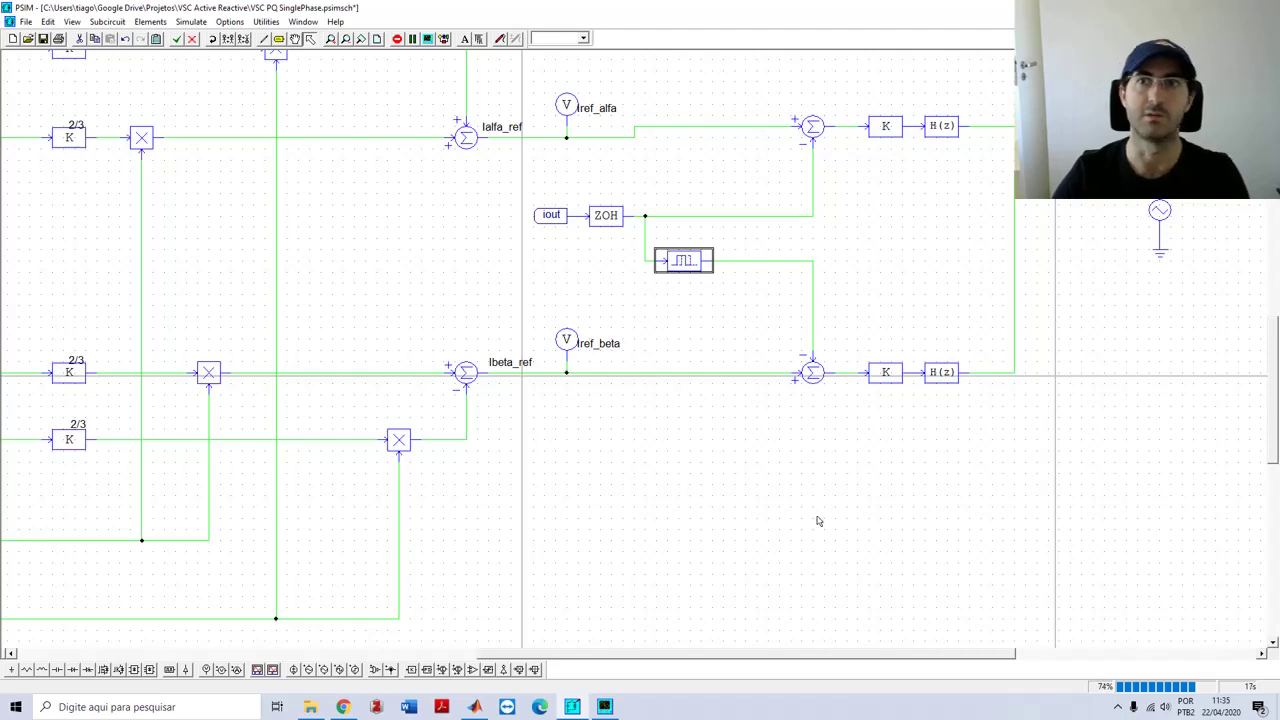
{"action": "left_click_drag", "start_coordinate": [917, 514], "coordinate": [660, 545]}
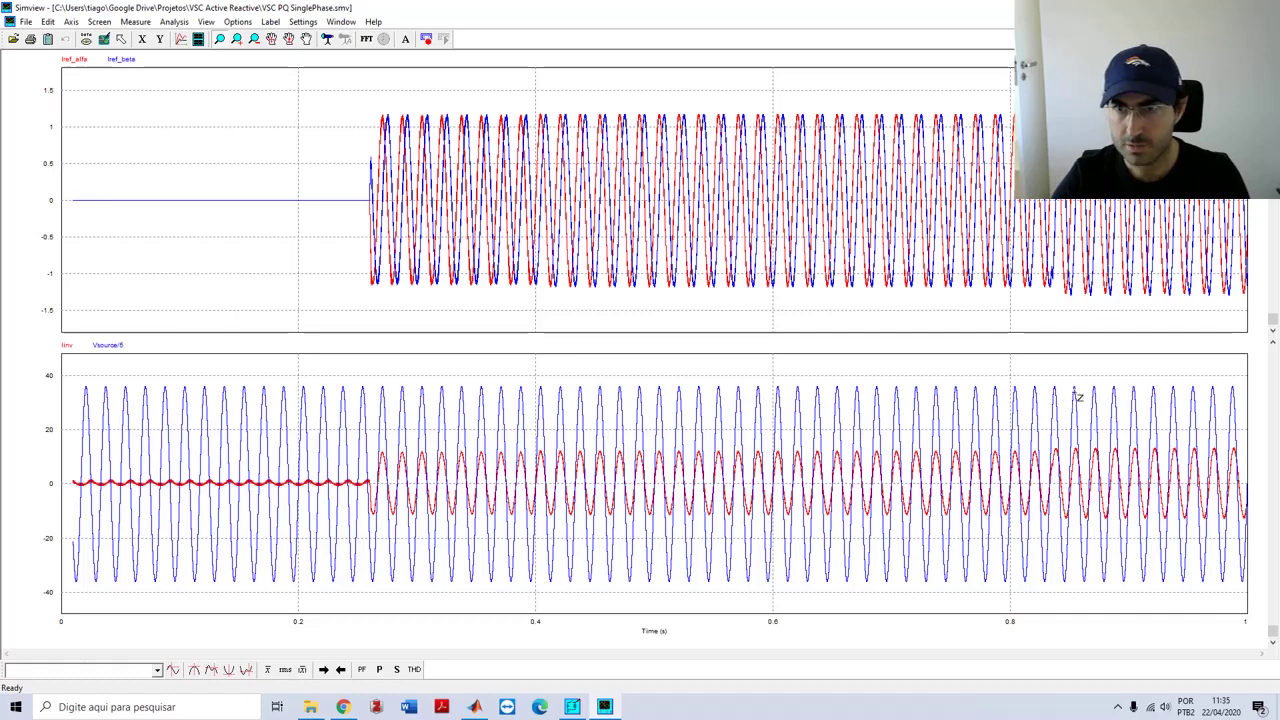
Zoom the waveforms into 0.78–0.97 s and add a new third plot screen
{"action": "left_click_drag", "start_coordinate": [990, 370], "coordinate": [1207, 603]}
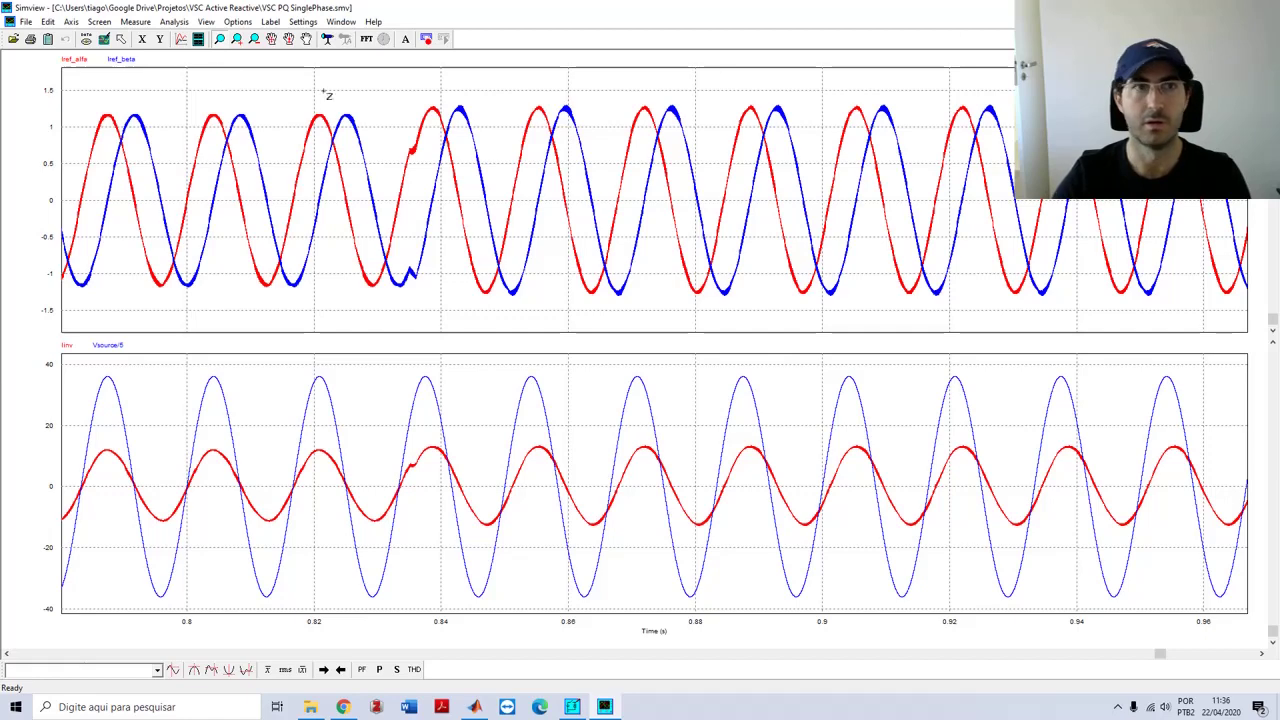
{"action": "left_click", "coordinate": [196, 38]}
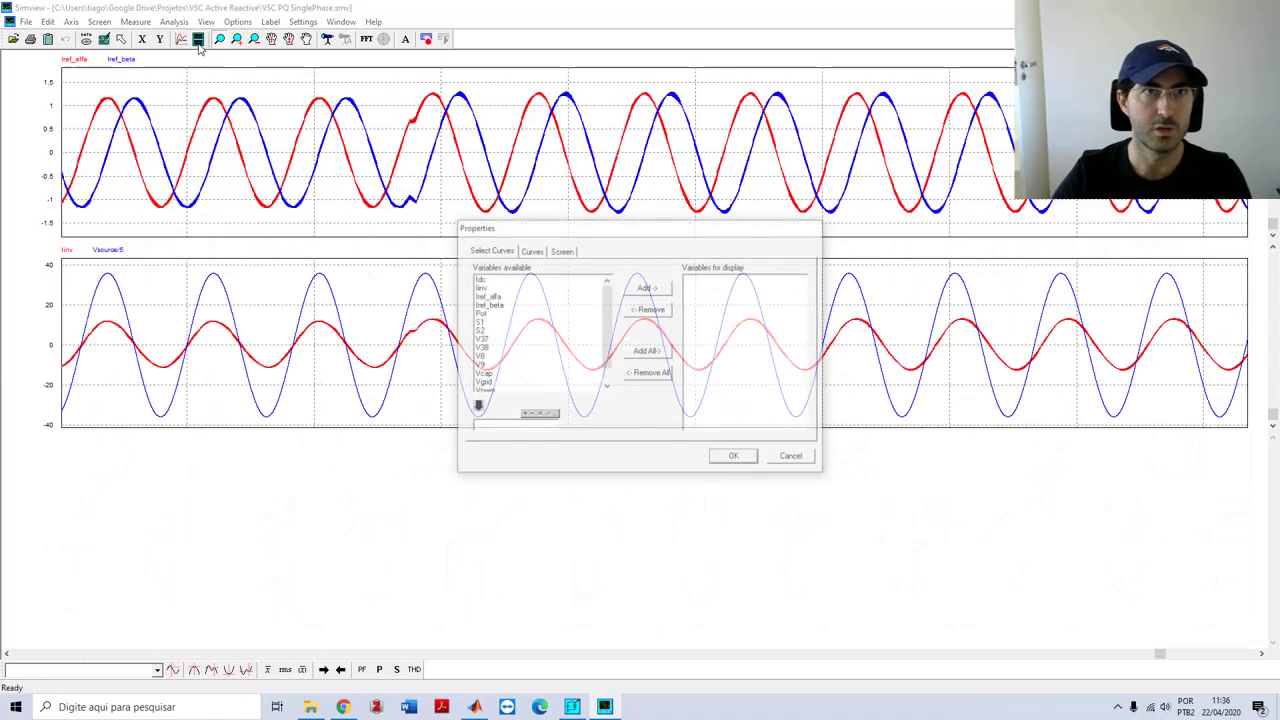
Add Iref_alfa and Iinv to the third plot
{"action": "double_click", "coordinate": [490, 296]}
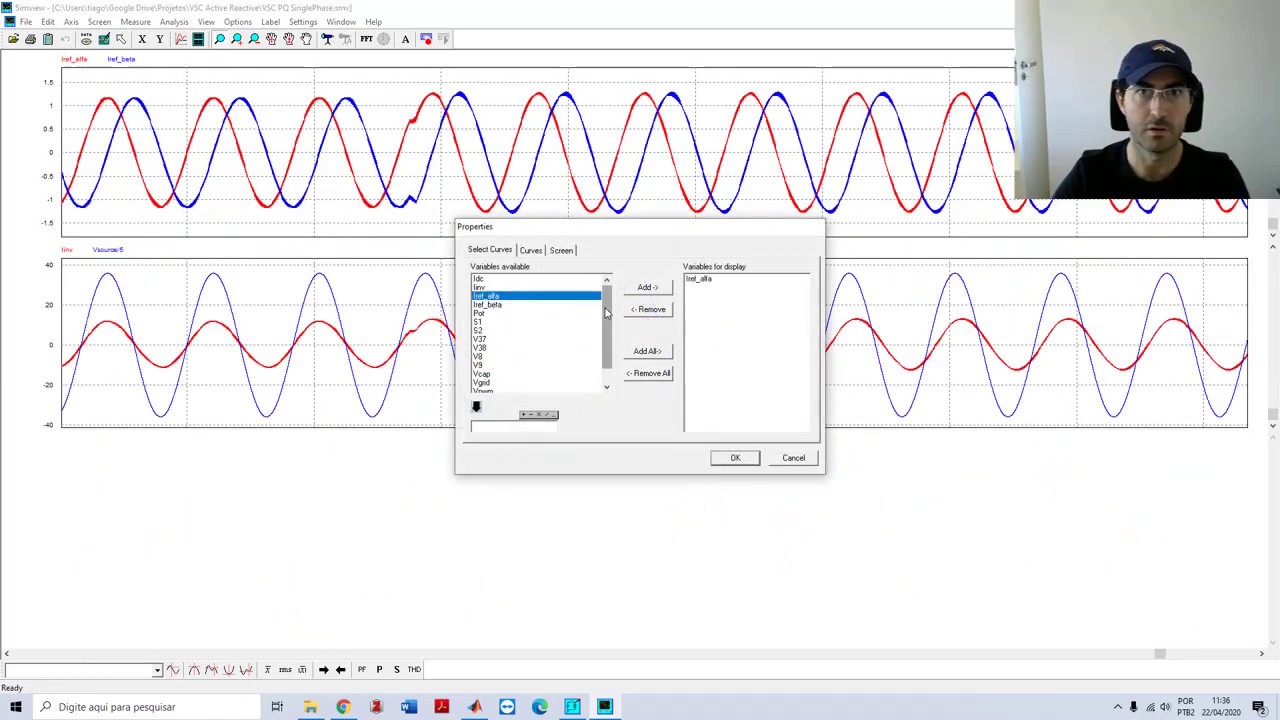
{"action": "left_click", "coordinate": [485, 280]}
{"action": "double_click", "coordinate": [487, 288]}
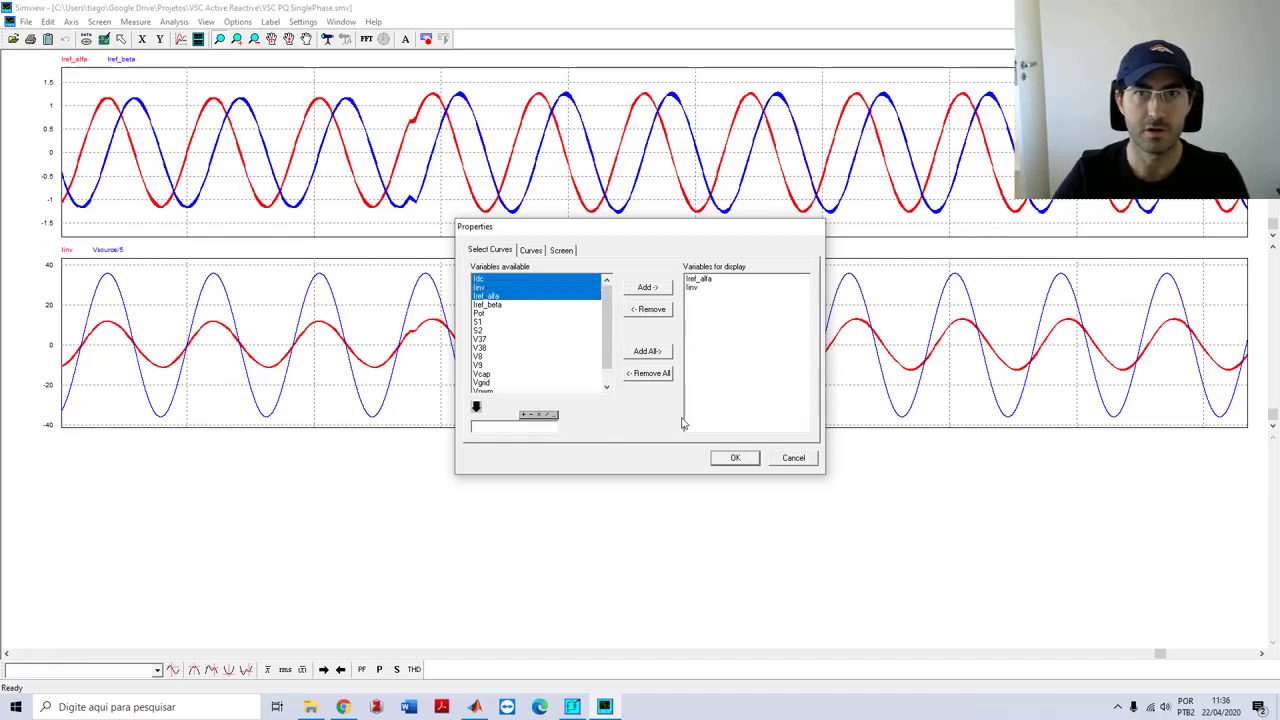
{"action": "left_click", "coordinate": [735, 457]}
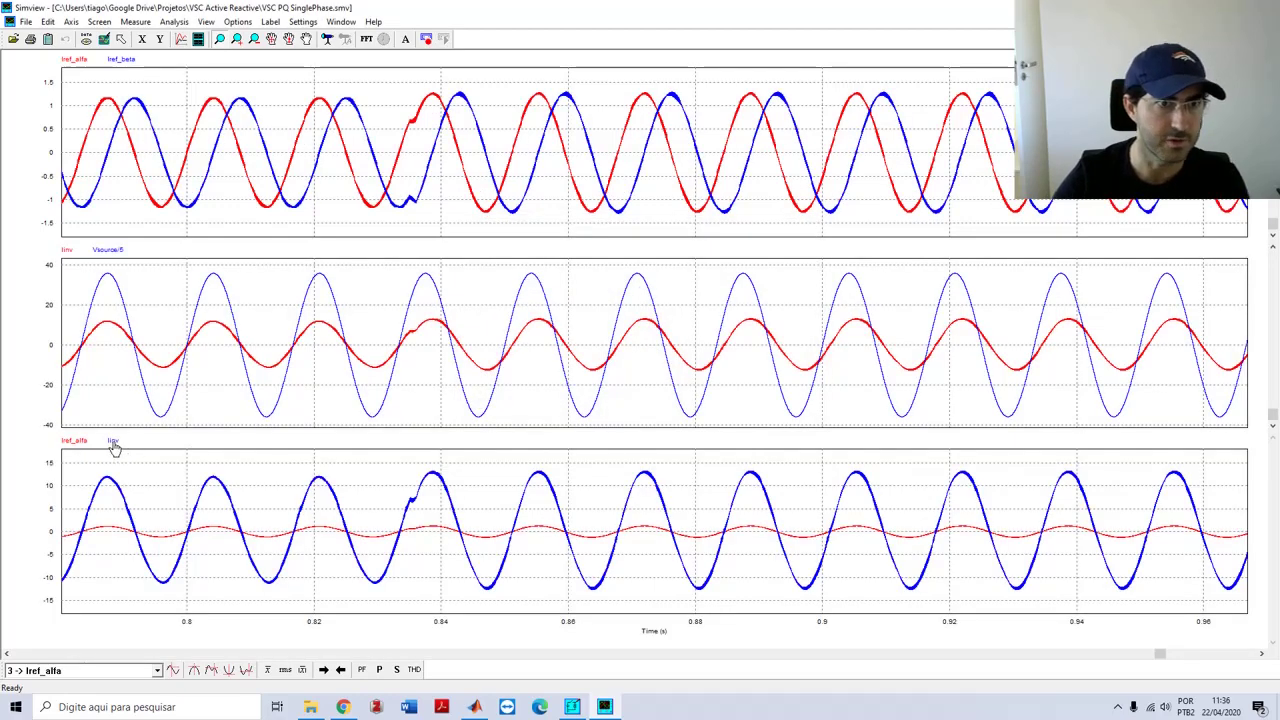
Replace Iref_alfa in the third plot with a scaled Iref_alfa*10 curve
{"action": "double_click", "coordinate": [83, 447]}
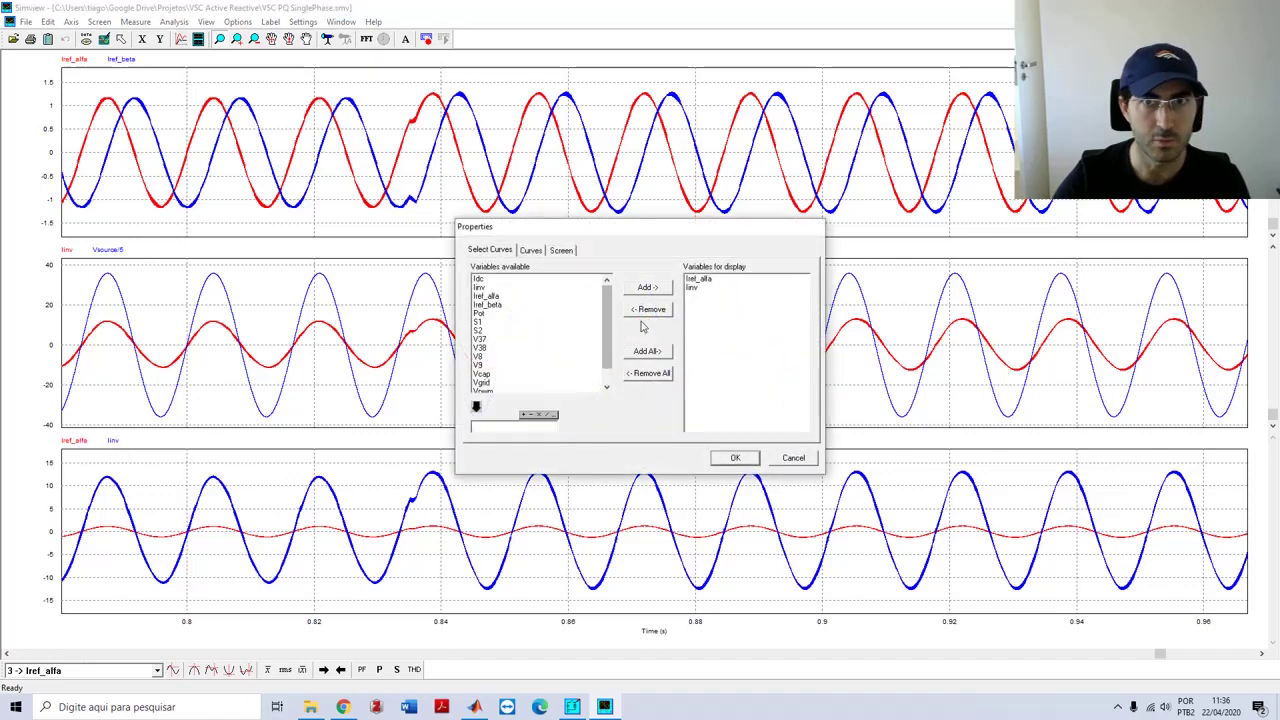
{"action": "double_click", "coordinate": [690, 280]}
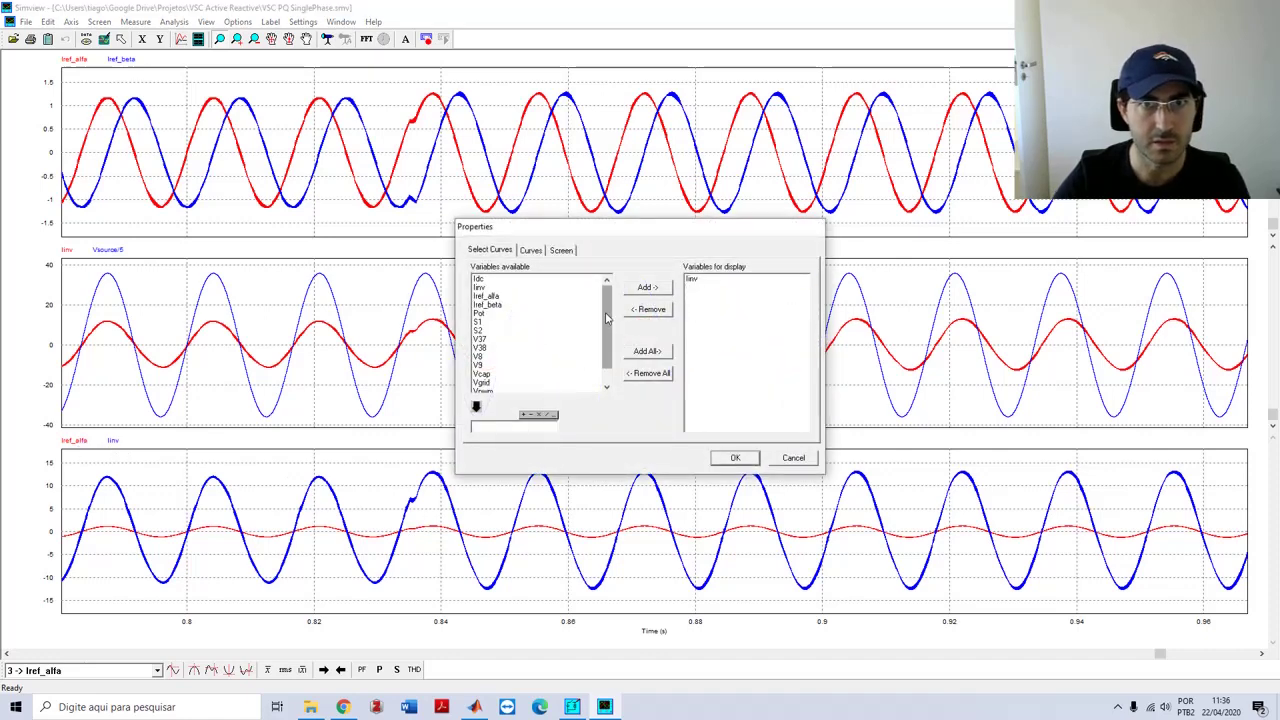
{"action": "left_click", "coordinate": [504, 299]}
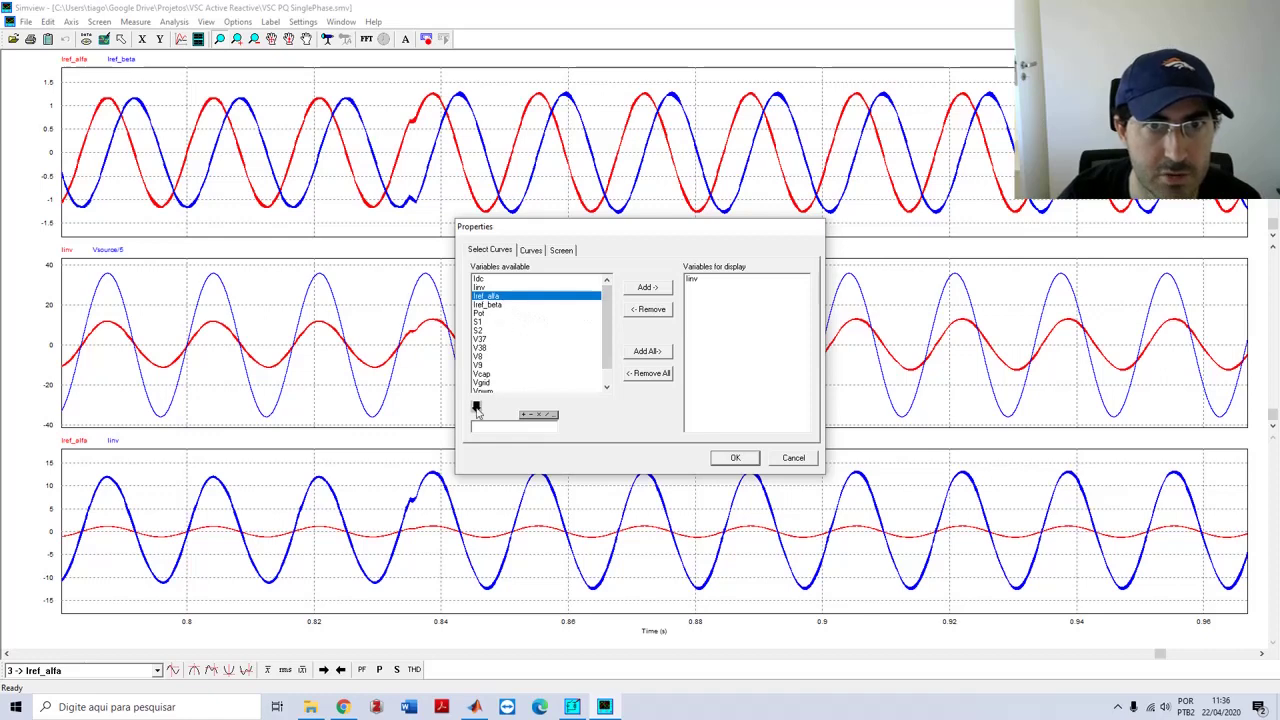
{"action": "left_click", "coordinate": [477, 408]}
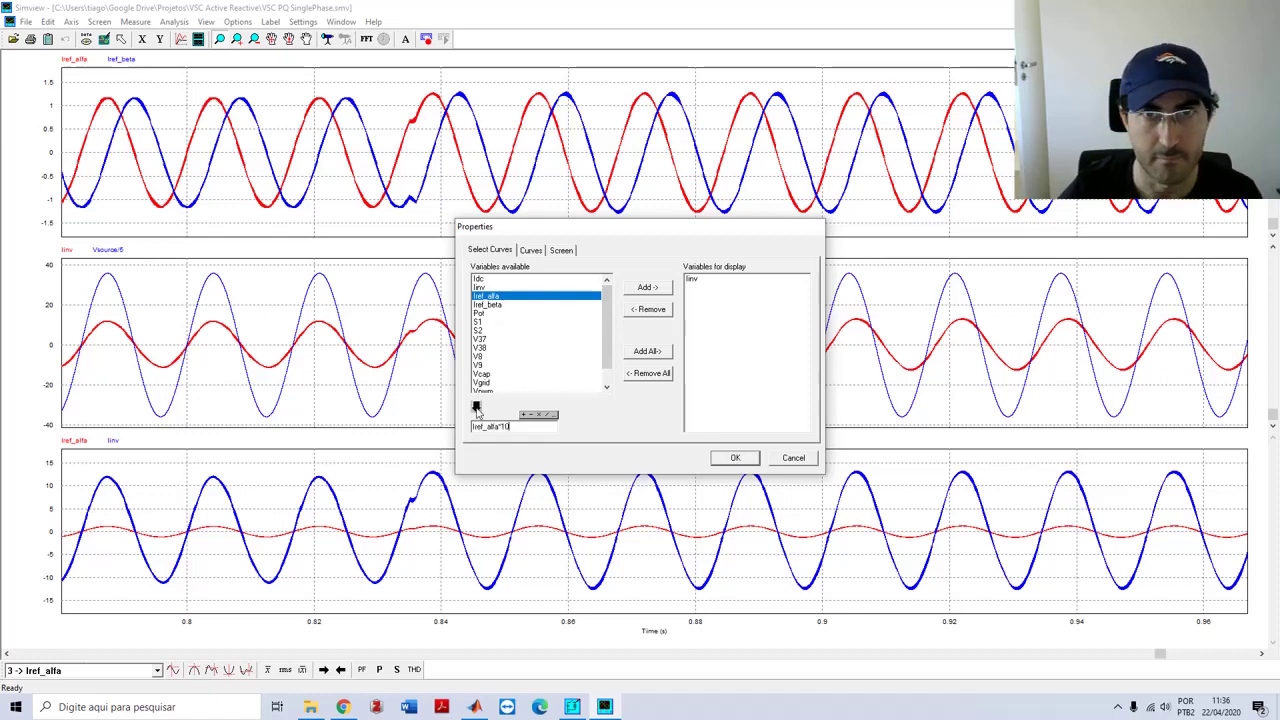
{"action": "left_click", "coordinate": [647, 288]}
Colour the Iref_alfa*10 curve dark green and apply the changes
{"action": "left_click", "coordinate": [533, 254]}
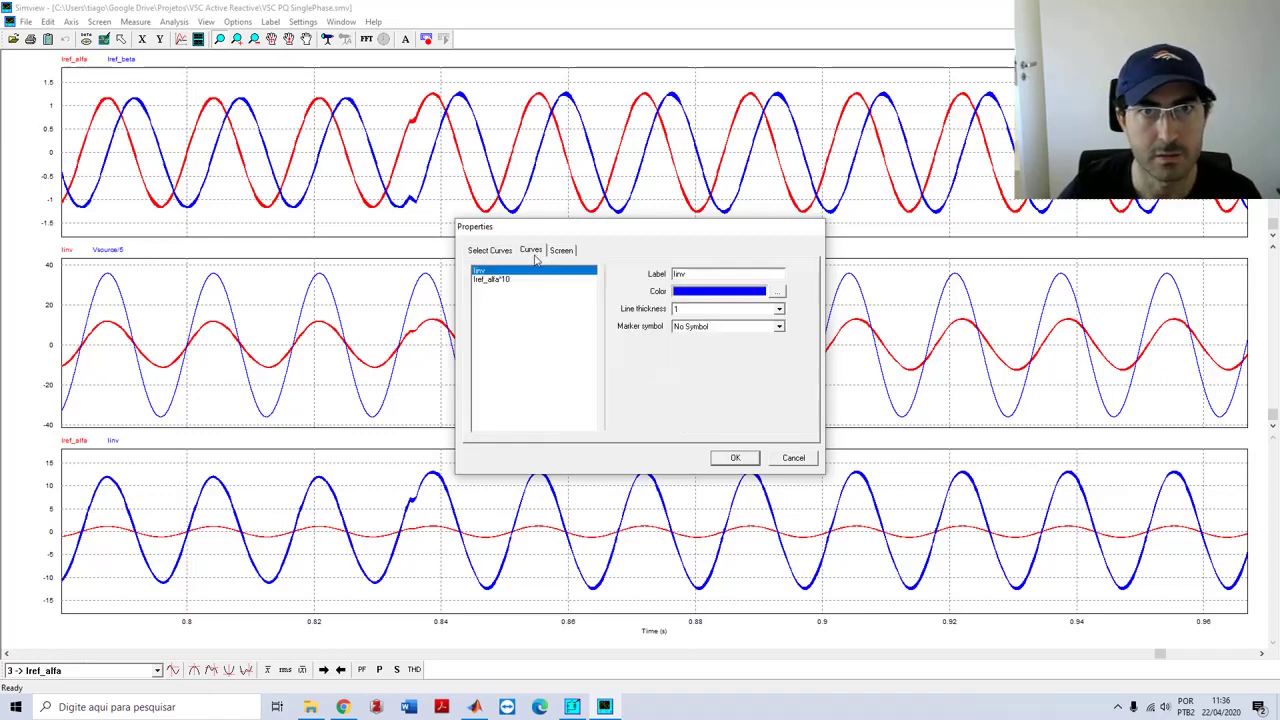
{"action": "left_click", "coordinate": [491, 279]}
{"action": "left_click", "coordinate": [778, 291]}
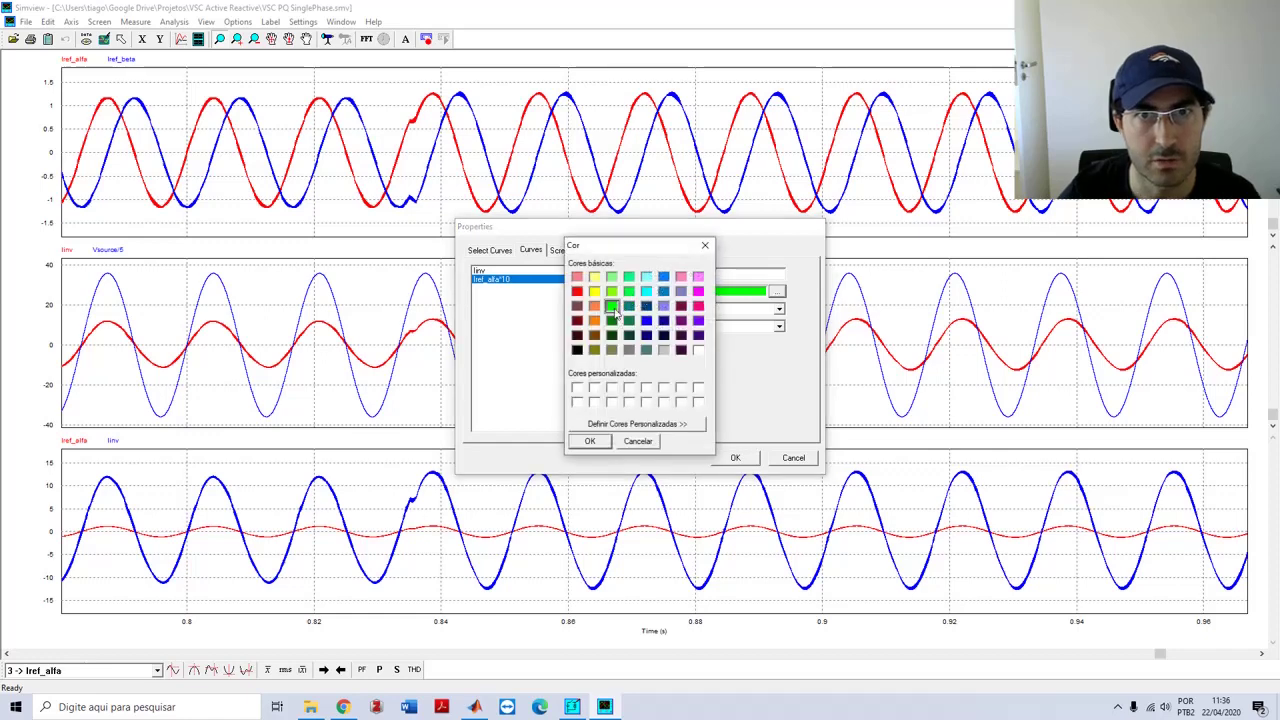
{"action": "left_click", "coordinate": [611, 320]}
{"action": "left_click", "coordinate": [590, 441]}
{"action": "left_click", "coordinate": [735, 457]}
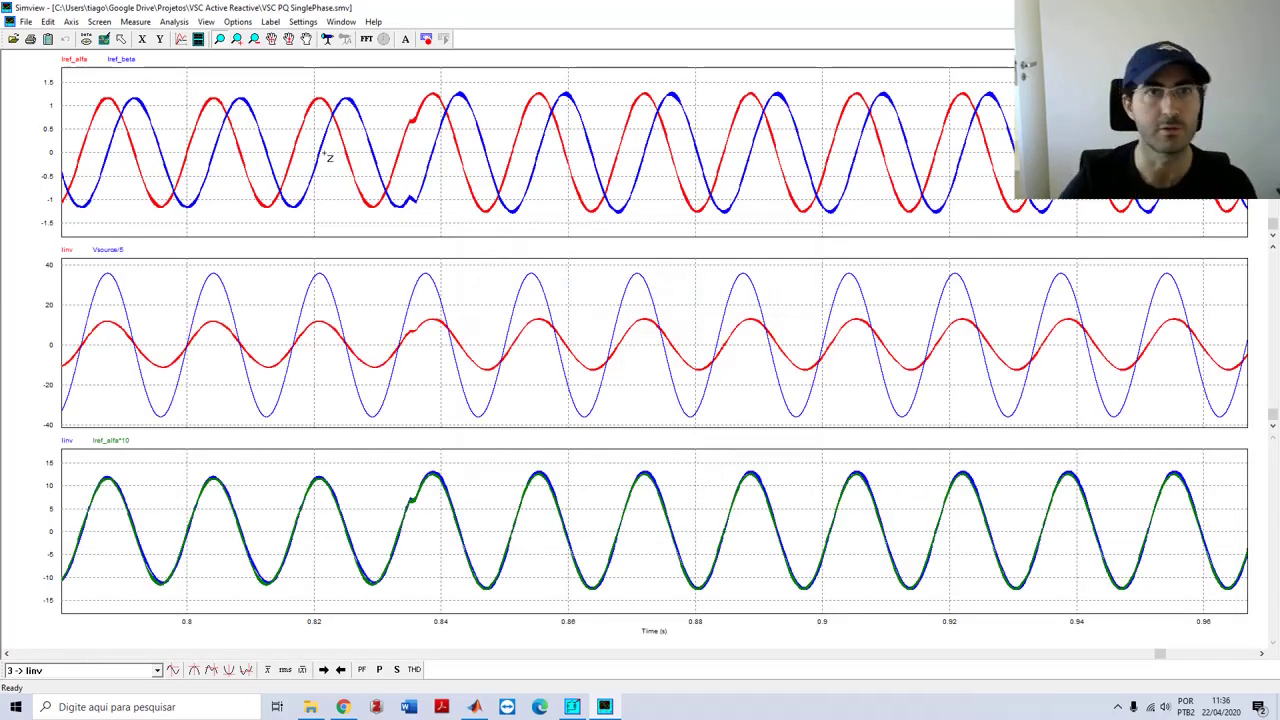
Inspect tracking at 0.31–0.36 s and 0.905–0.938 s, then return to PSIM via Chrome
{"action": "left_click", "coordinate": [120, 38]}
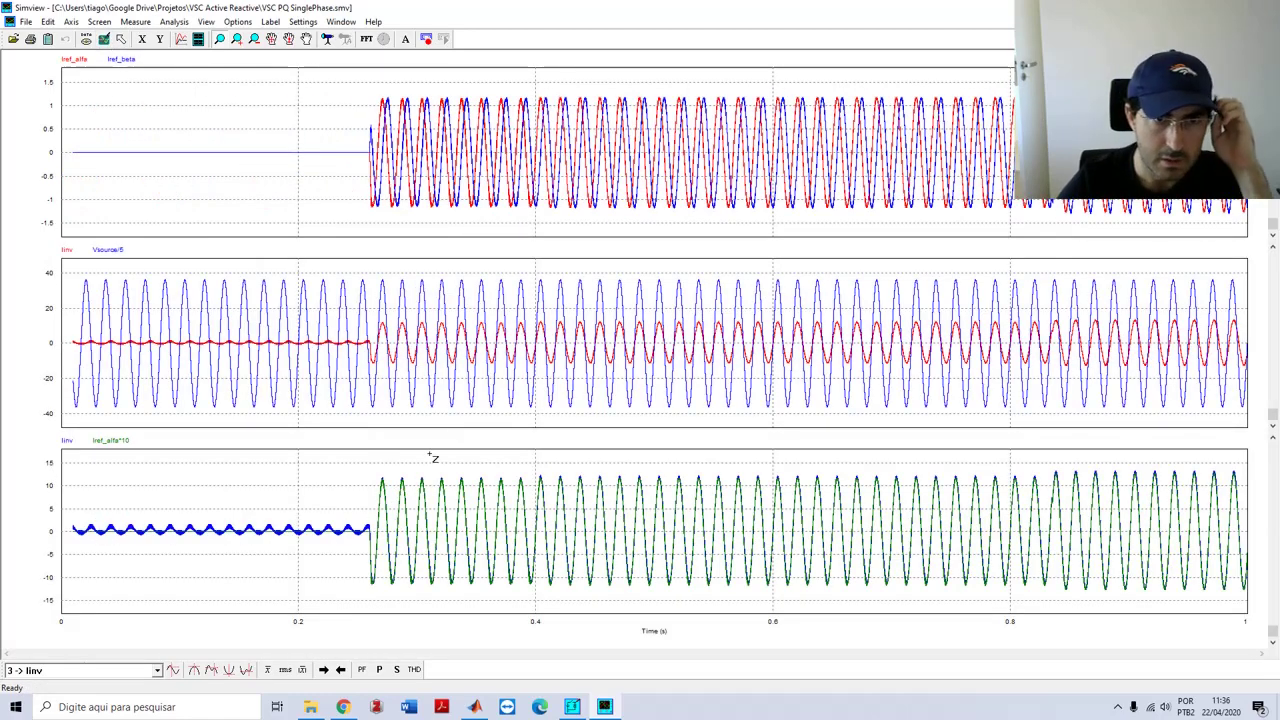
{"action": "left_click_drag", "start_coordinate": [430, 456], "coordinate": [489, 608]}
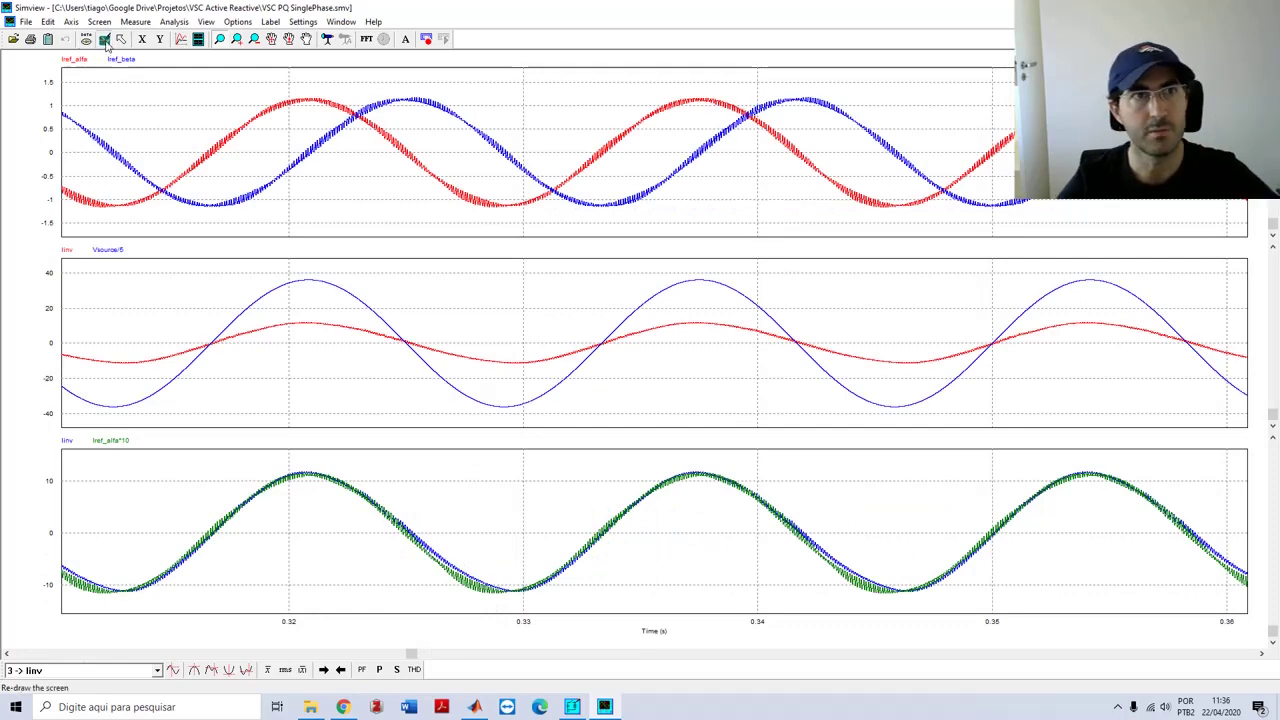
{"action": "left_click", "coordinate": [103, 38]}
{"action": "left_click_drag", "start_coordinate": [1134, 520], "coordinate": [1169, 614]}
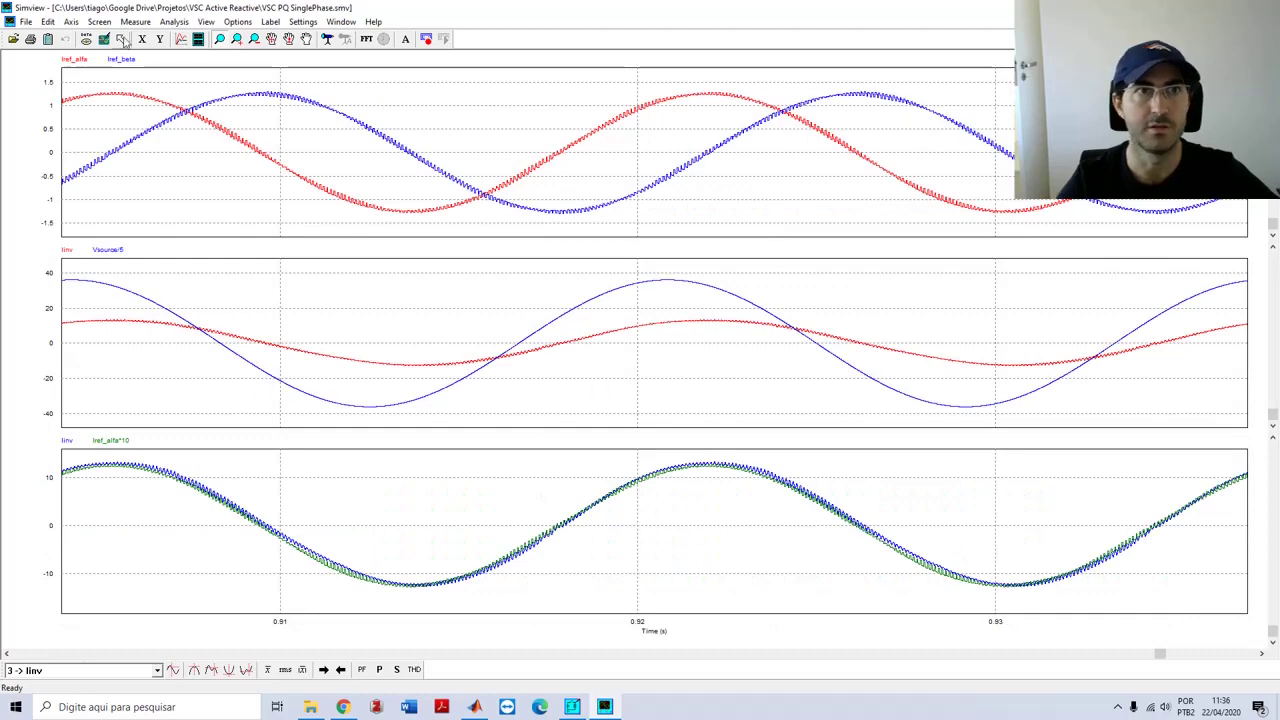
{"action": "left_click", "coordinate": [103, 38]}
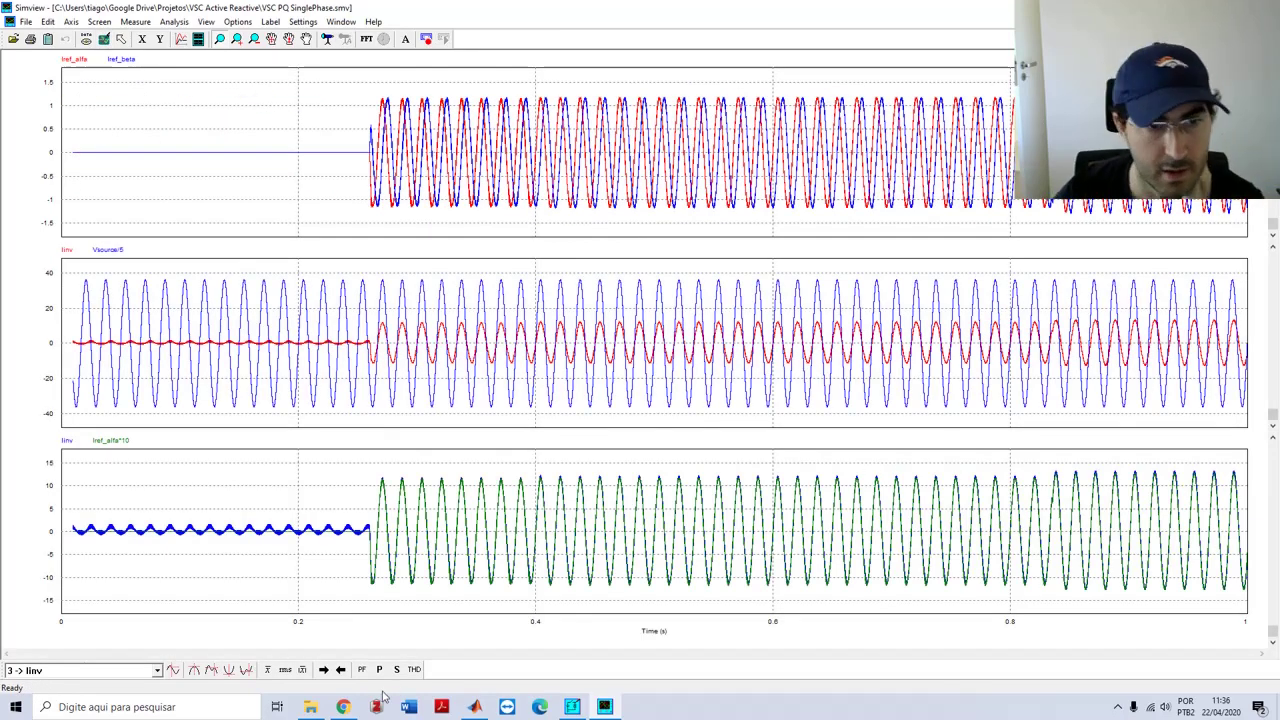
{"action": "left_click", "coordinate": [344, 707]}
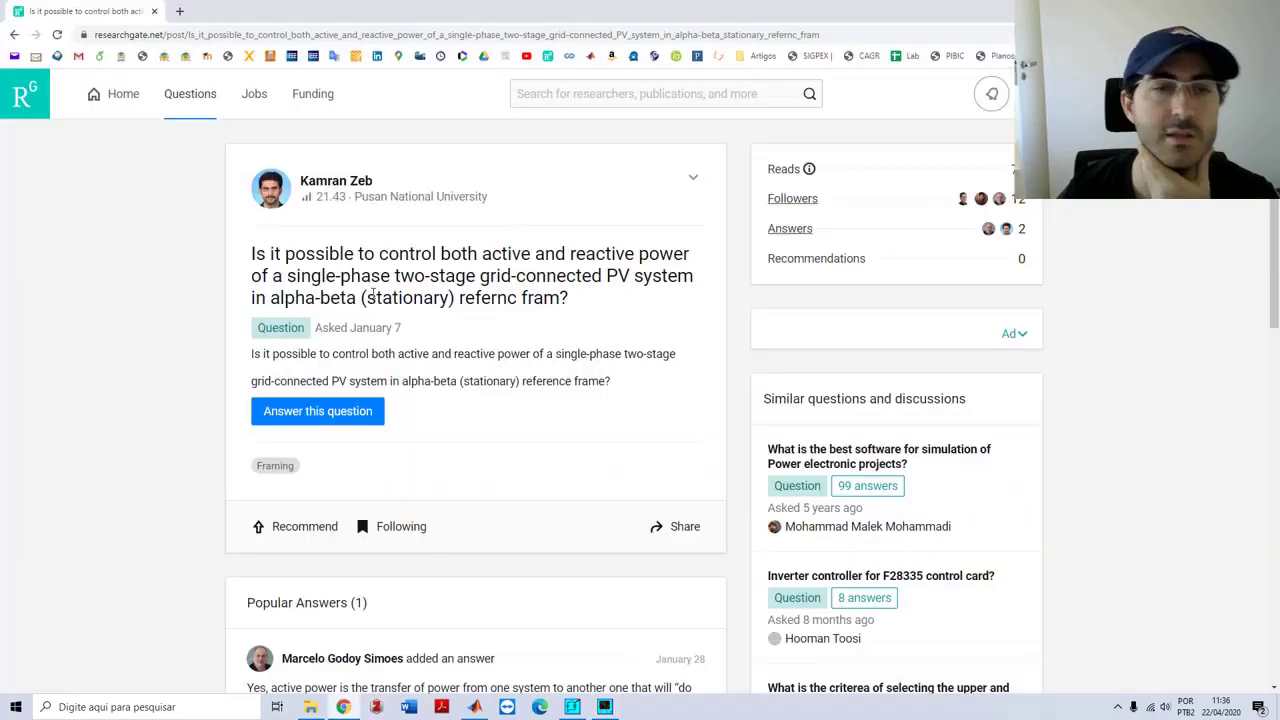
{"action": "left_click", "coordinate": [580, 708]}
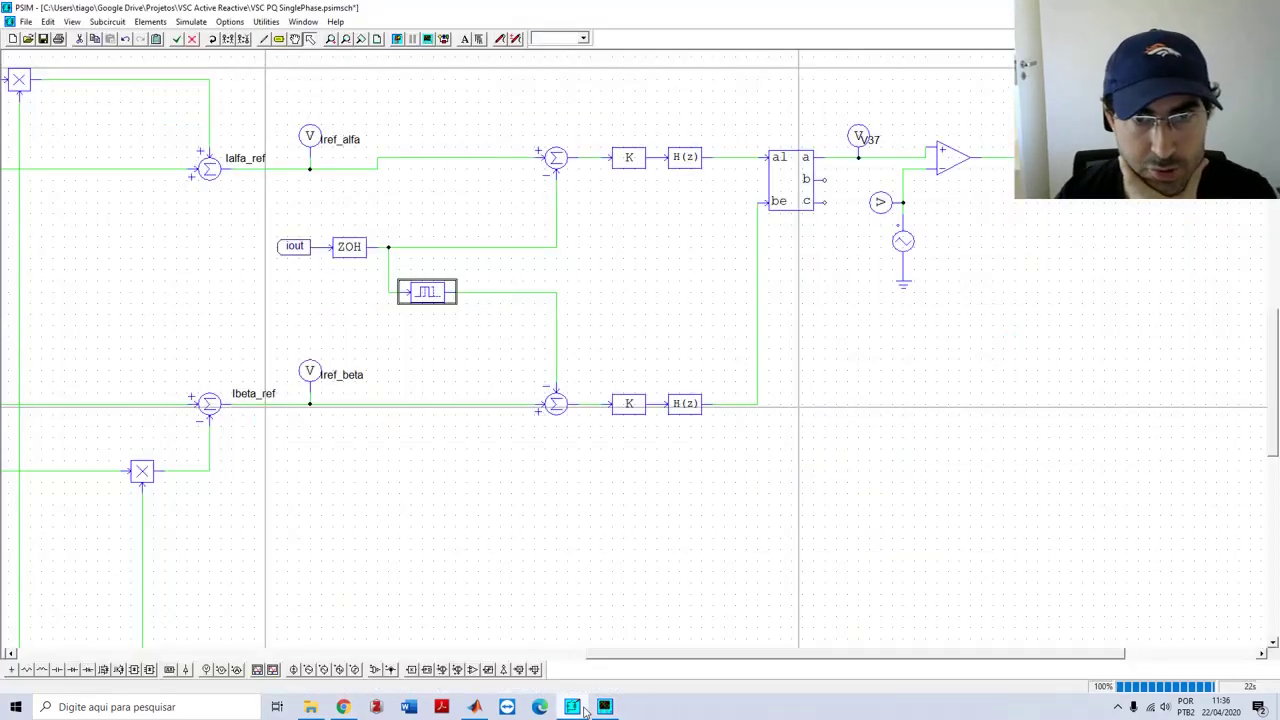
Fit the whole circuit in view and highlight the greyed-out control section and Current Reference Obtaining block
{"action": "left_click", "coordinate": [561, 514]}
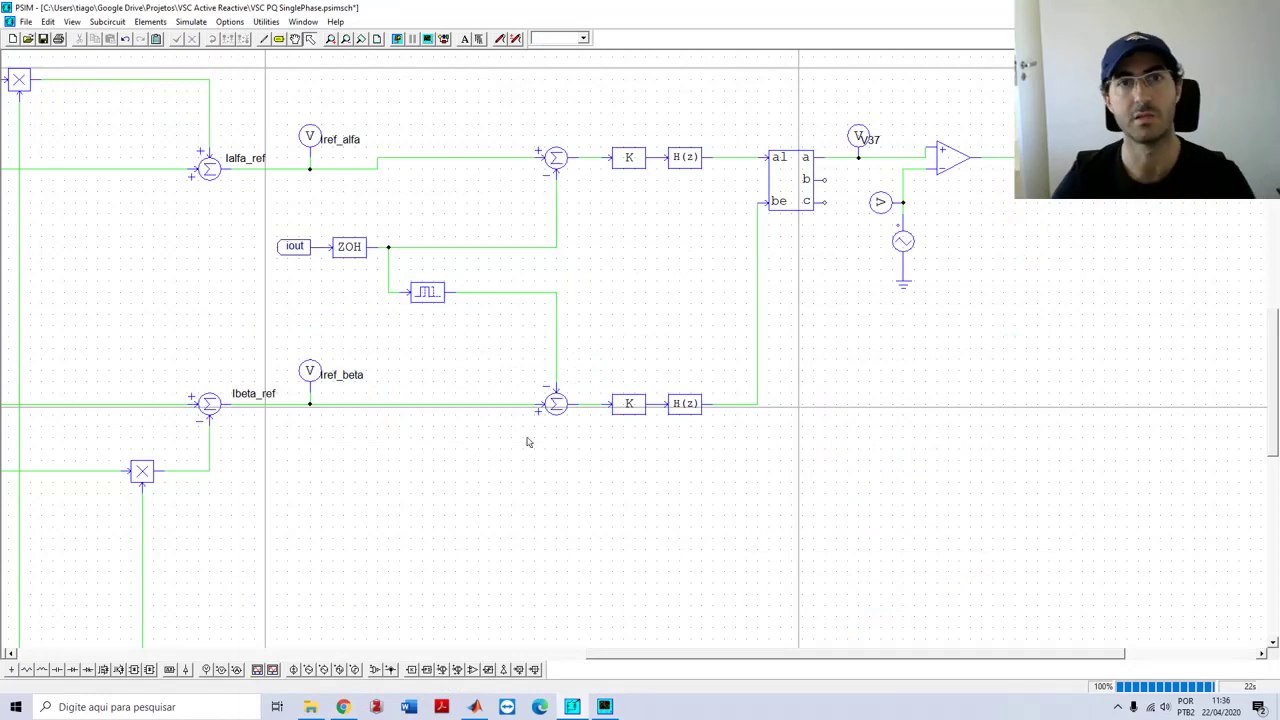
{"action": "left_click", "coordinate": [379, 40]}
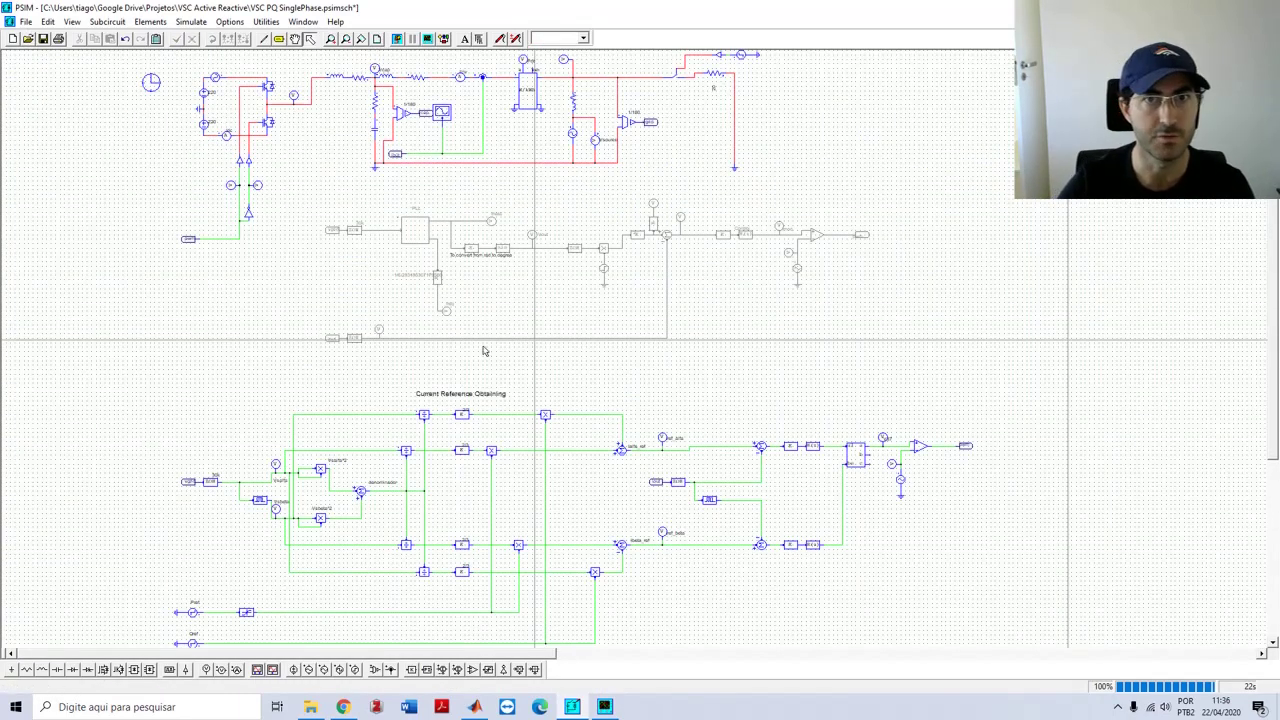
{"action": "left_click_drag", "start_coordinate": [312, 189], "coordinate": [950, 362]}
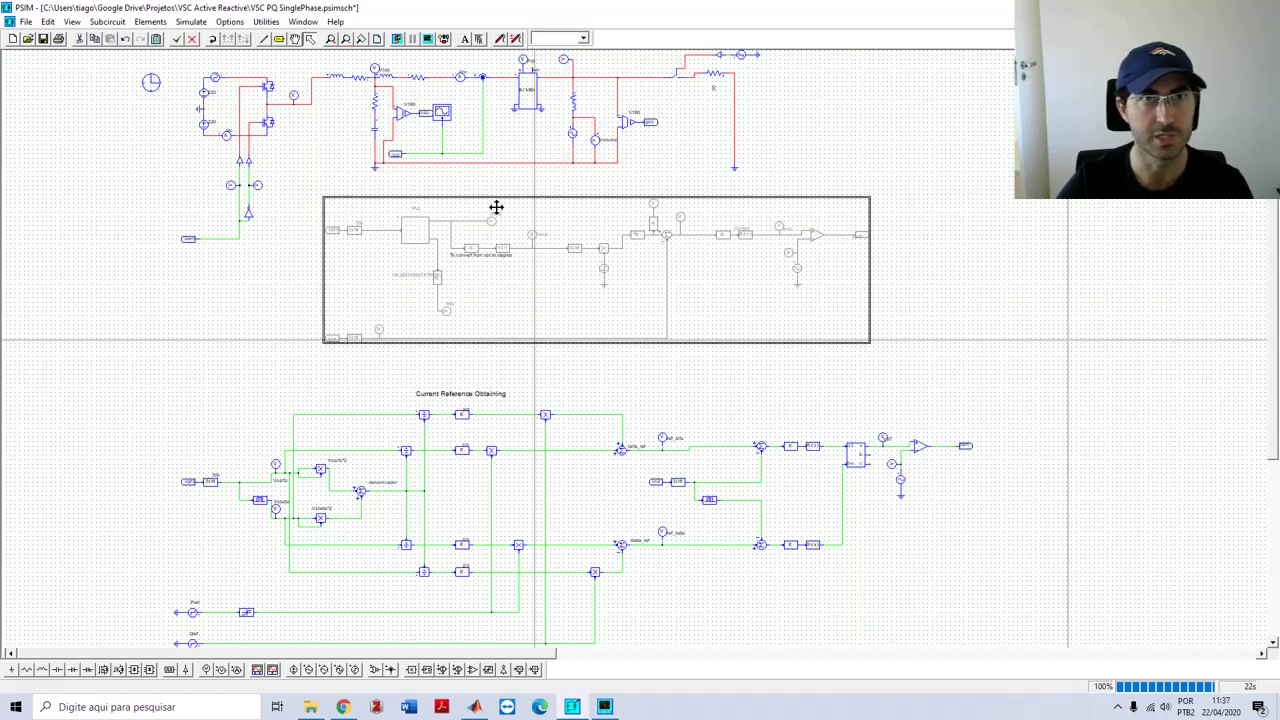
{"action": "scroll", "coordinate": [150, 379], "scroll_direction": "down", "scroll_amount": 3}
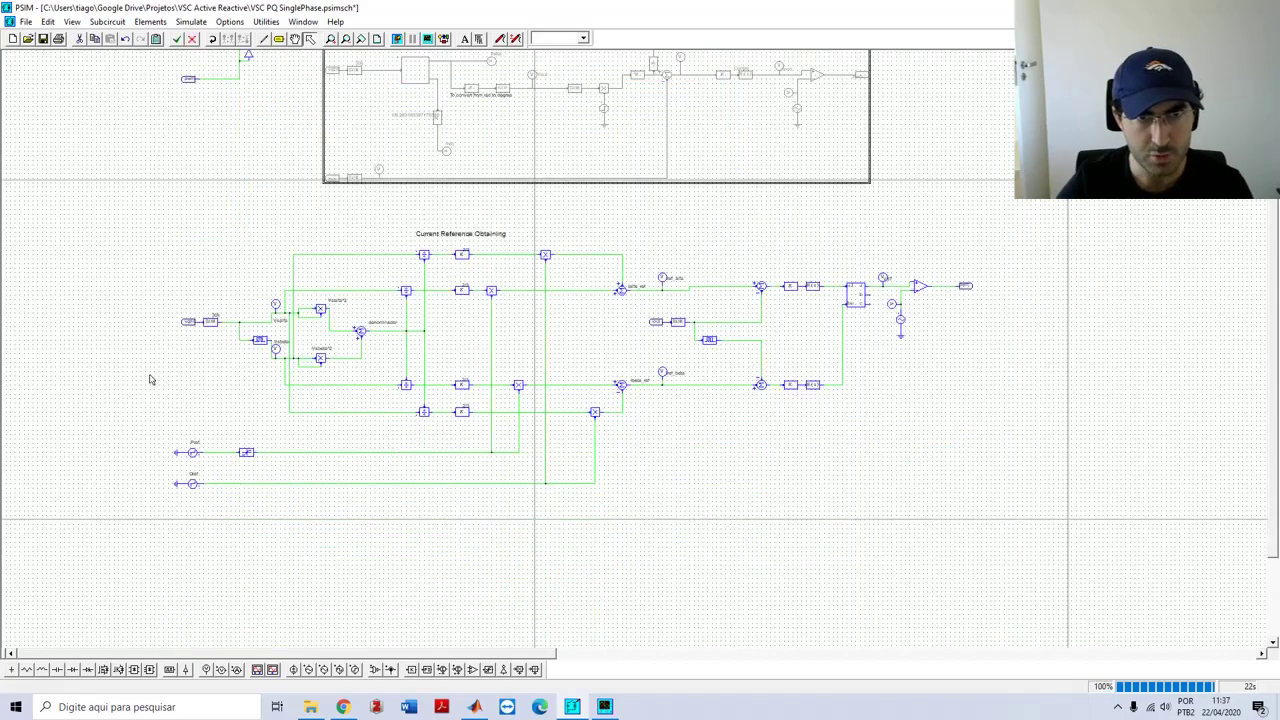
{"action": "left_click_drag", "start_coordinate": [986, 555], "coordinate": [1037, 569]}
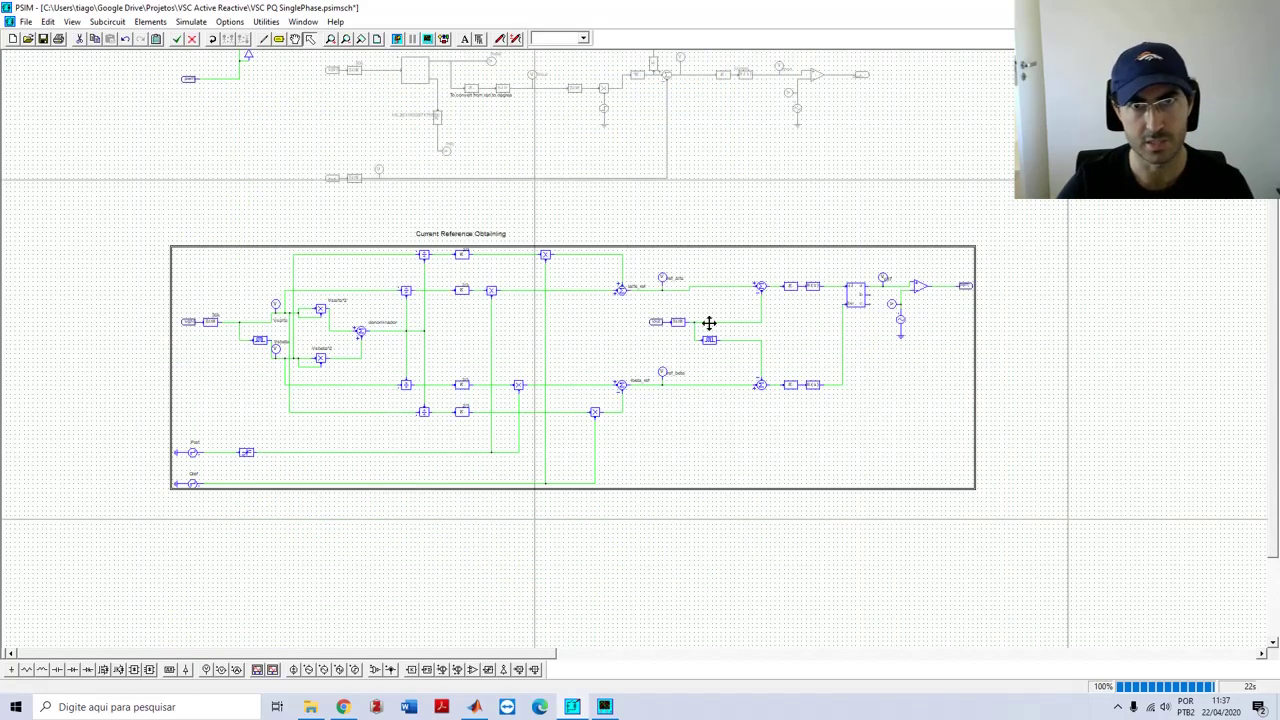
Clear the selection and zoom in on the schematic
{"action": "left_click", "coordinate": [848, 516]}
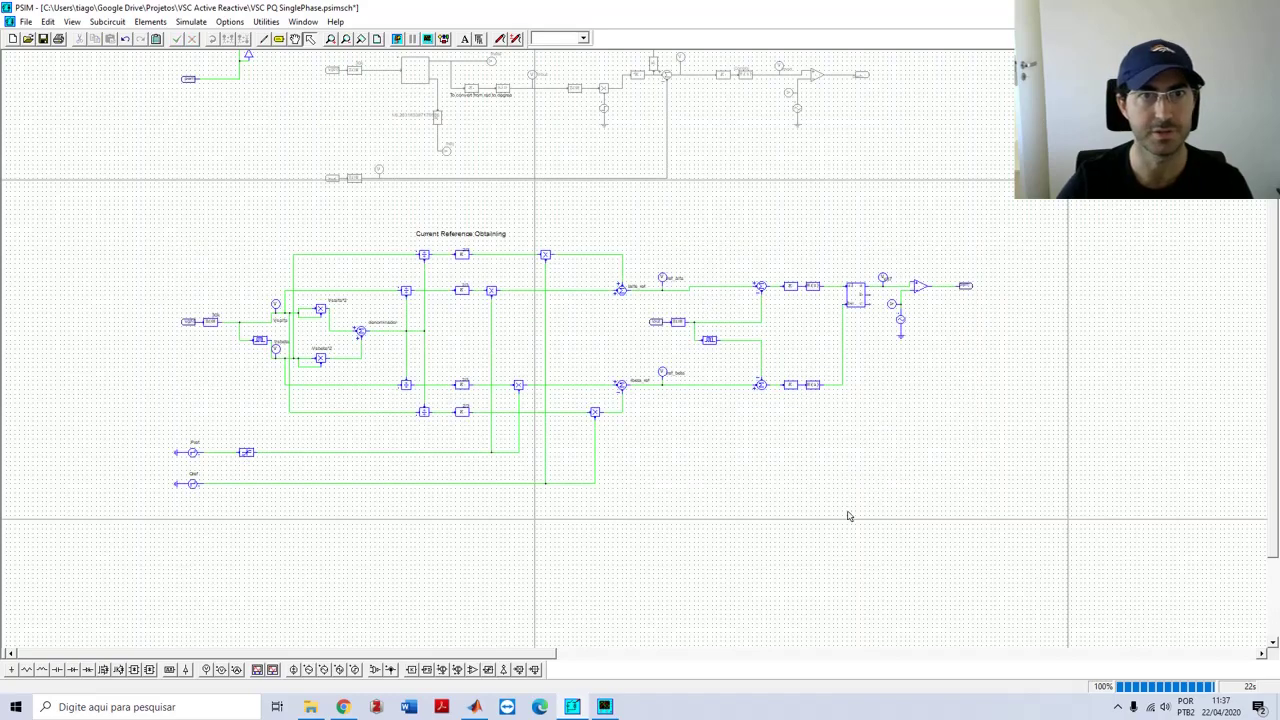
{"action": "scroll", "coordinate": [436, 284], "scroll_direction": "up", "scroll_amount": 3}
{"action": "left_click", "coordinate": [332, 40]}
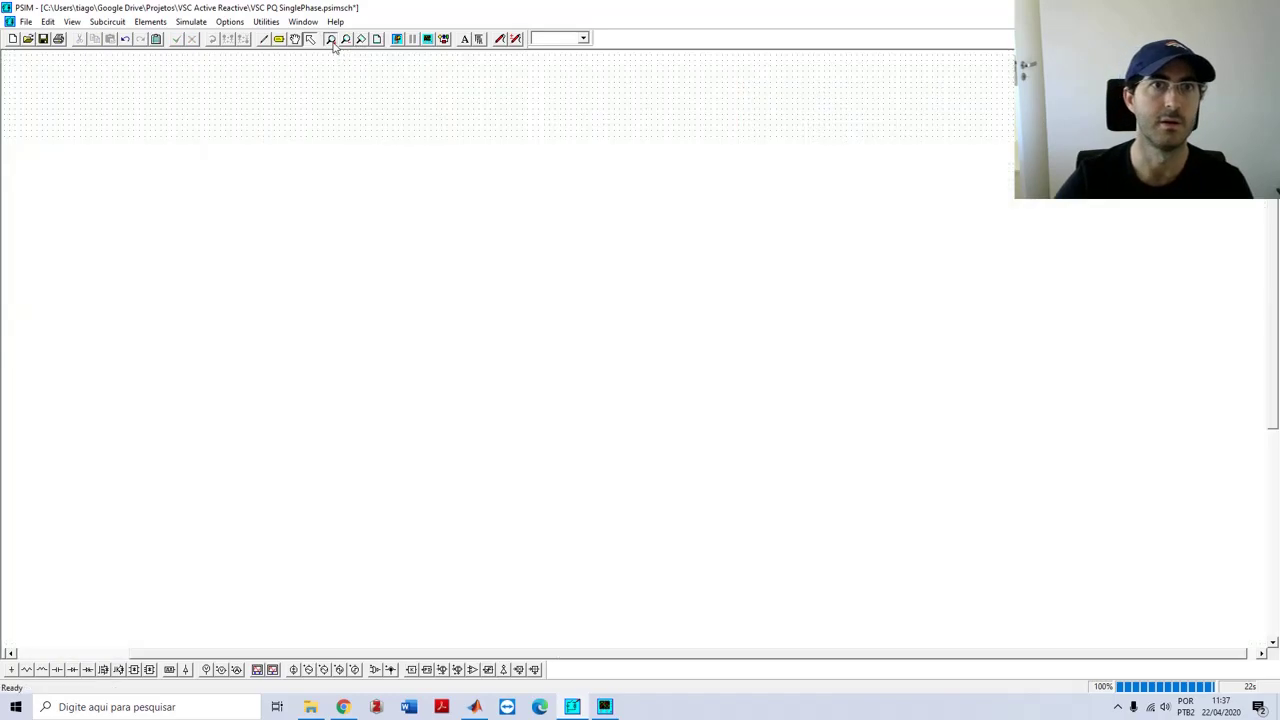
Zoom in closely on the Current Reference Obtaining section
{"action": "left_click_drag", "start_coordinate": [694, 371], "coordinate": [906, 295]}
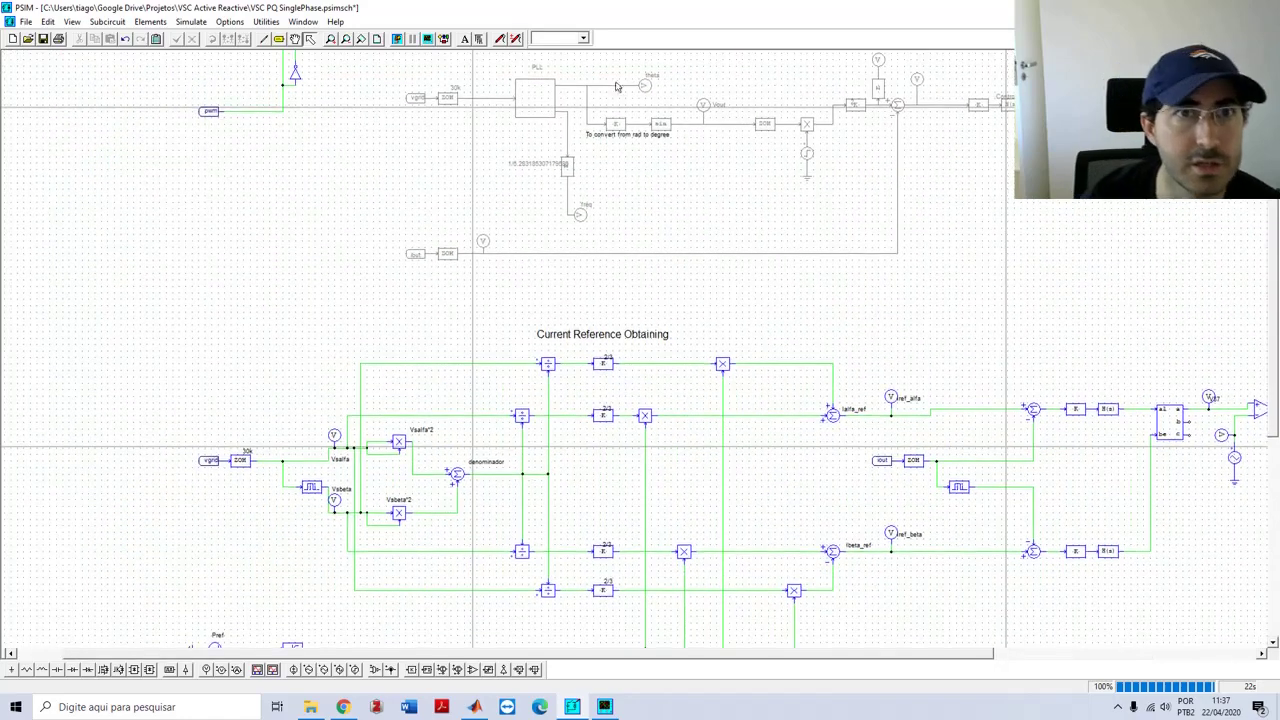
{"action": "left_click", "coordinate": [332, 38]}
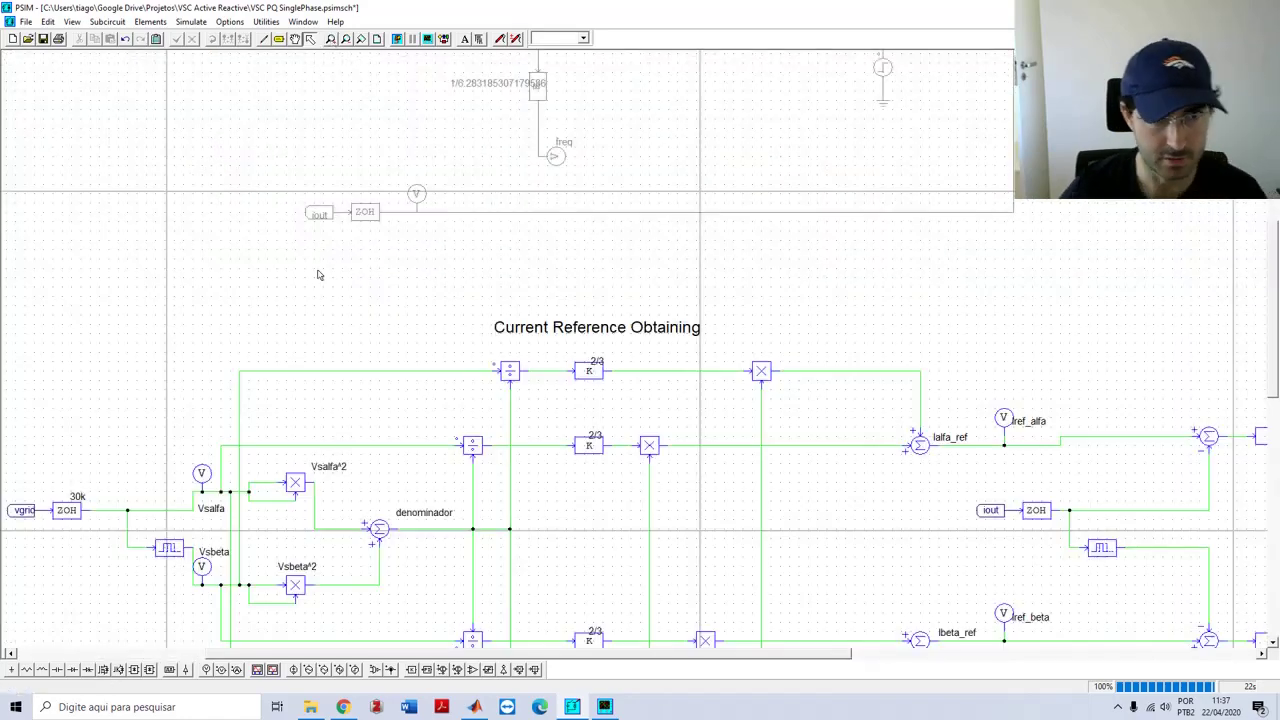
{"action": "left_click_drag", "start_coordinate": [317, 274], "coordinate": [246, 95]}
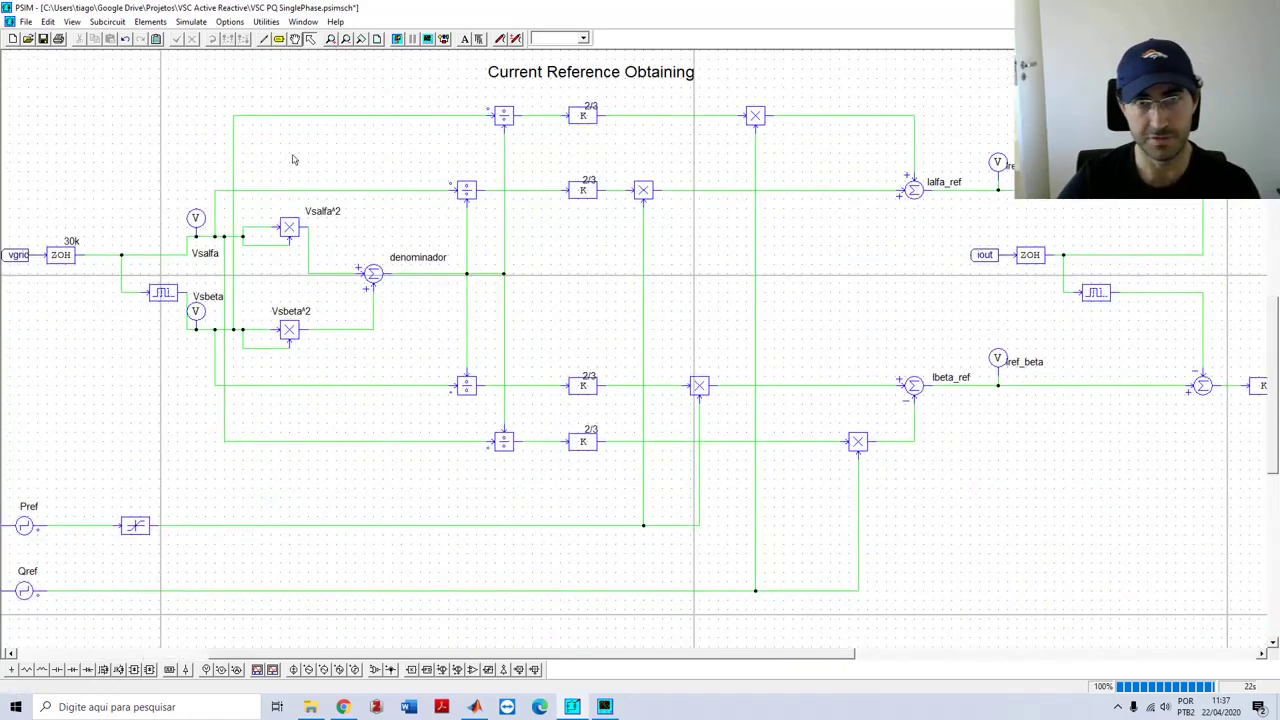
Inspect the TD2 time delay block's name and delay value, closing its parameters unchanged
{"action": "double_click", "coordinate": [160, 287]}
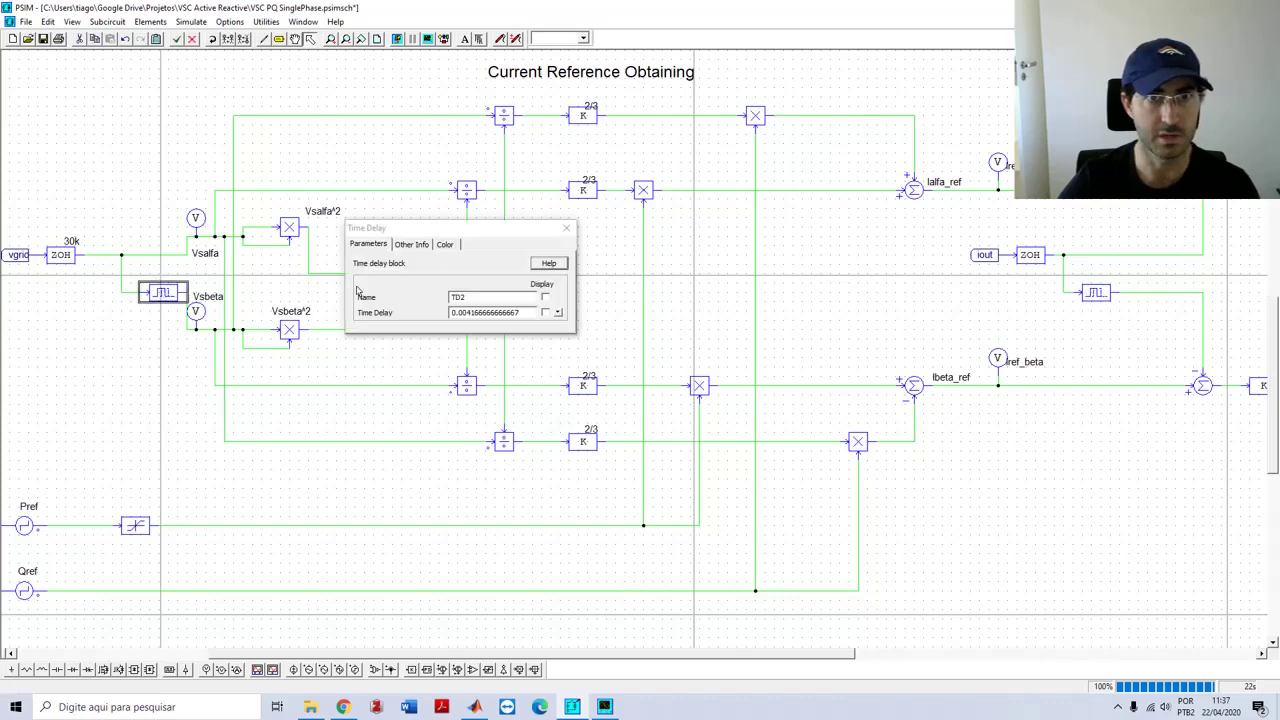
{"action": "left_click", "coordinate": [565, 229]}
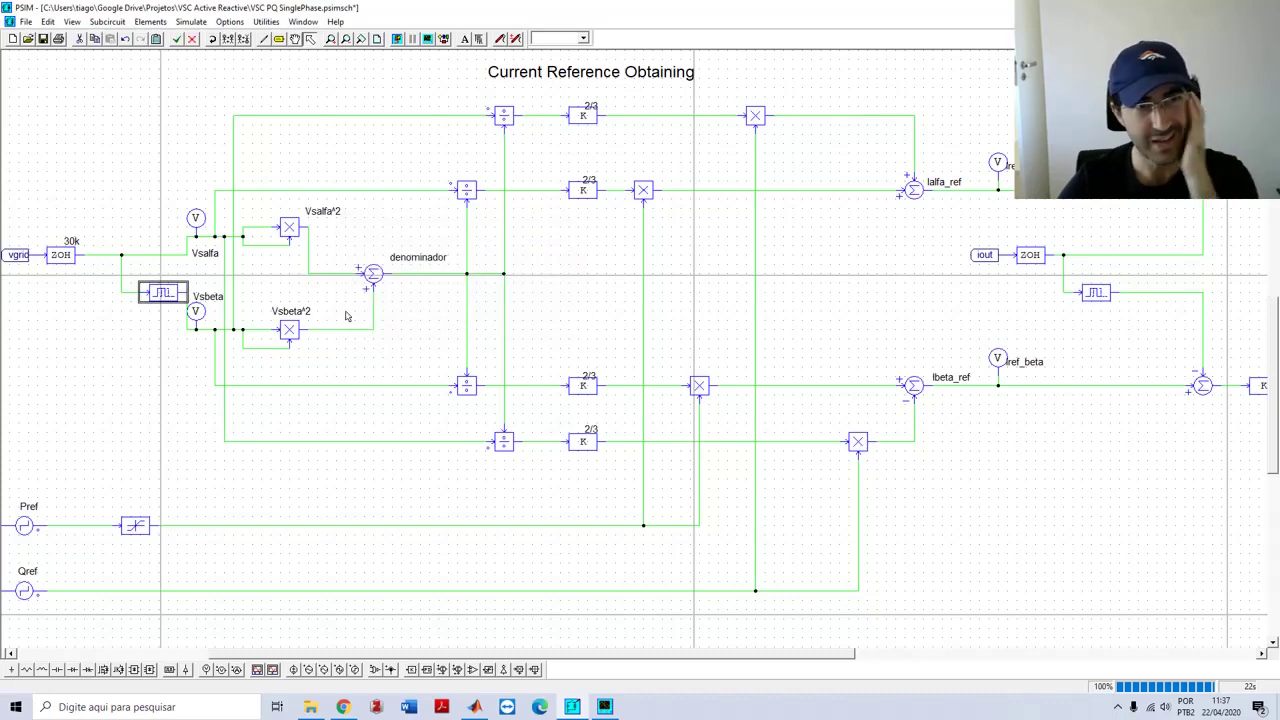
{"action": "left_click", "coordinate": [1094, 296]}
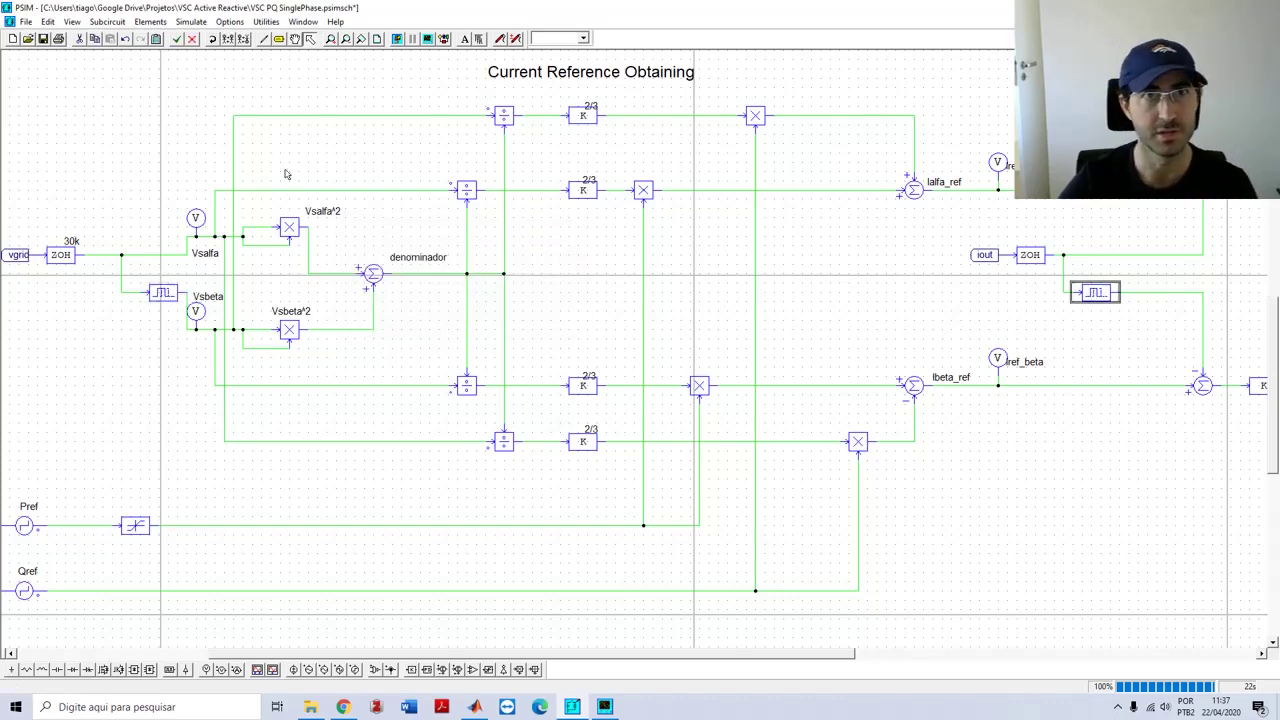
{"action": "double_click", "coordinate": [158, 292]}
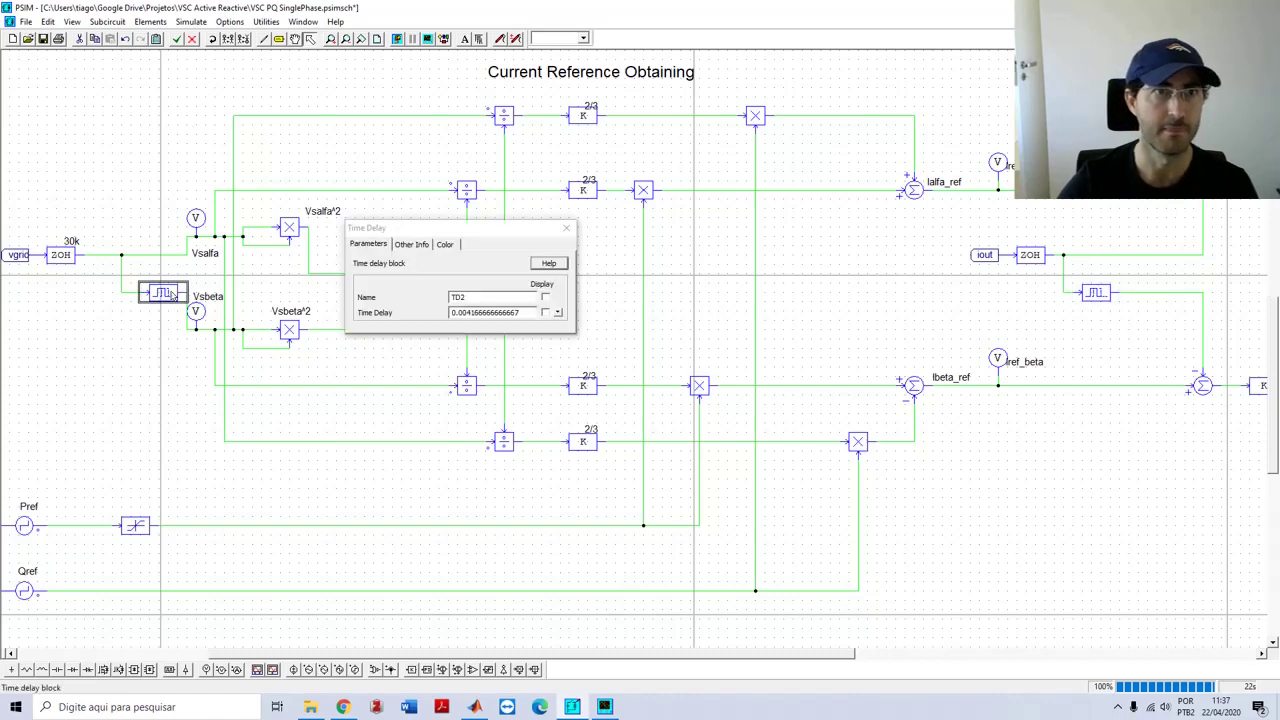
{"action": "left_click", "coordinate": [566, 229]}
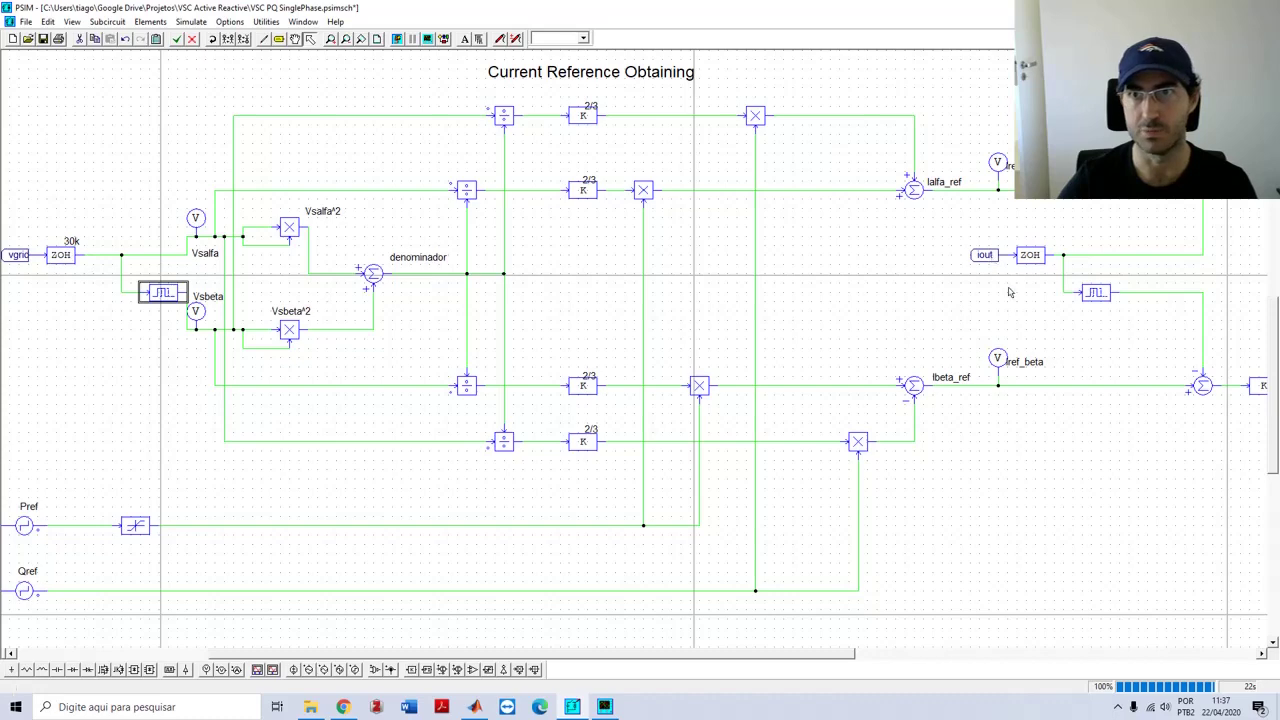
{"action": "scroll", "coordinate": [883, 329], "scroll_direction": "up", "scroll_amount": 4}
Scroll up to the power stage and select its resistor, then return to the control section
{"action": "scroll", "coordinate": [921, 375], "scroll_direction": "up", "scroll_amount": 2}
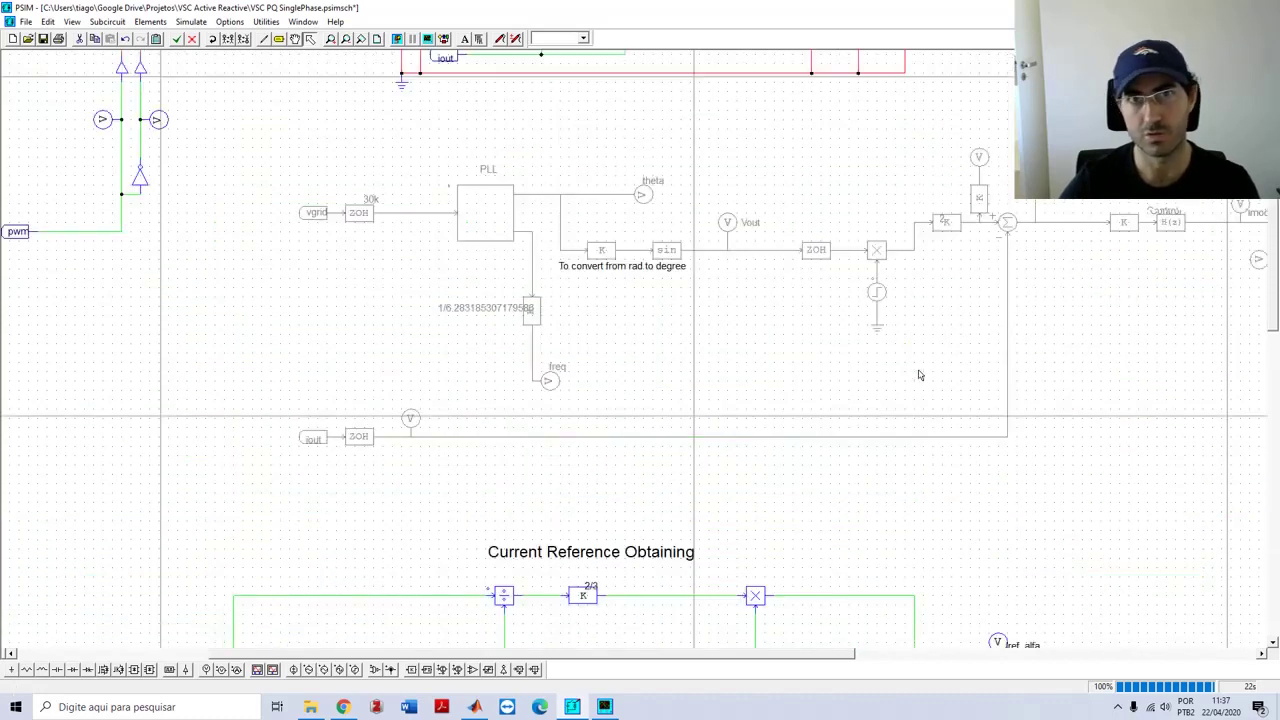
{"action": "scroll", "coordinate": [813, 349], "scroll_direction": "up", "scroll_amount": 2}
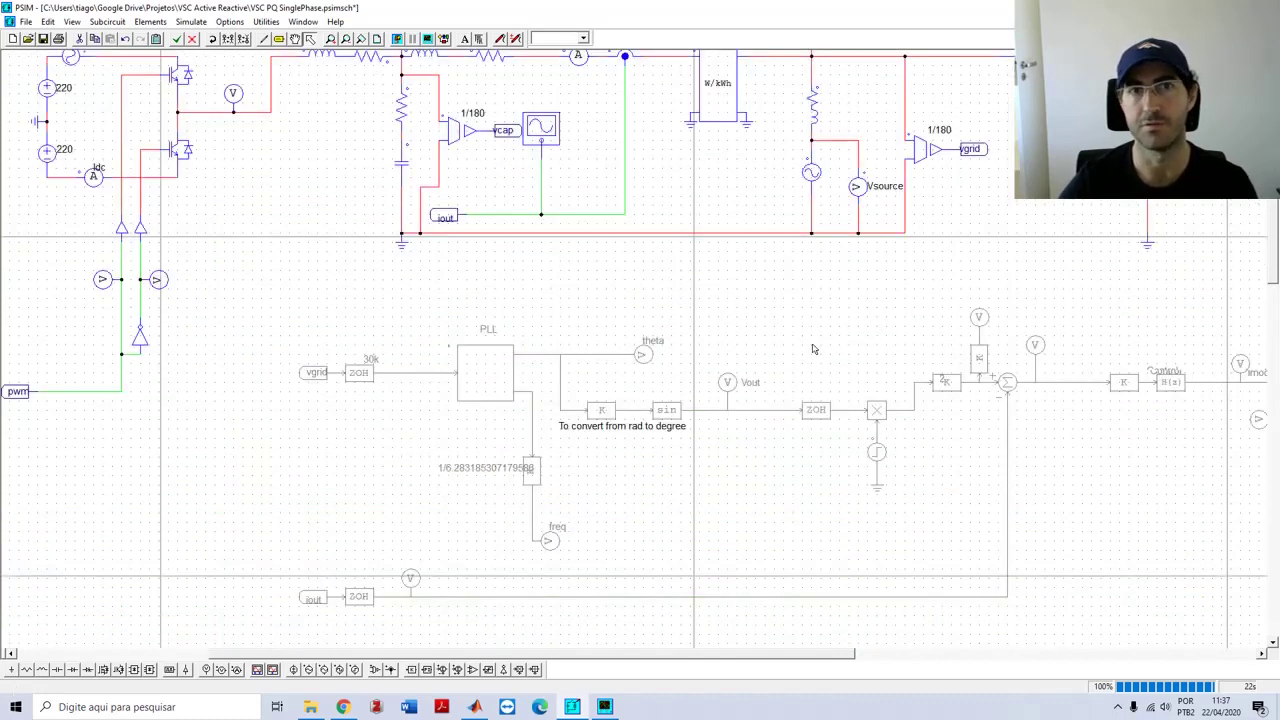
{"action": "left_click", "coordinate": [403, 110]}
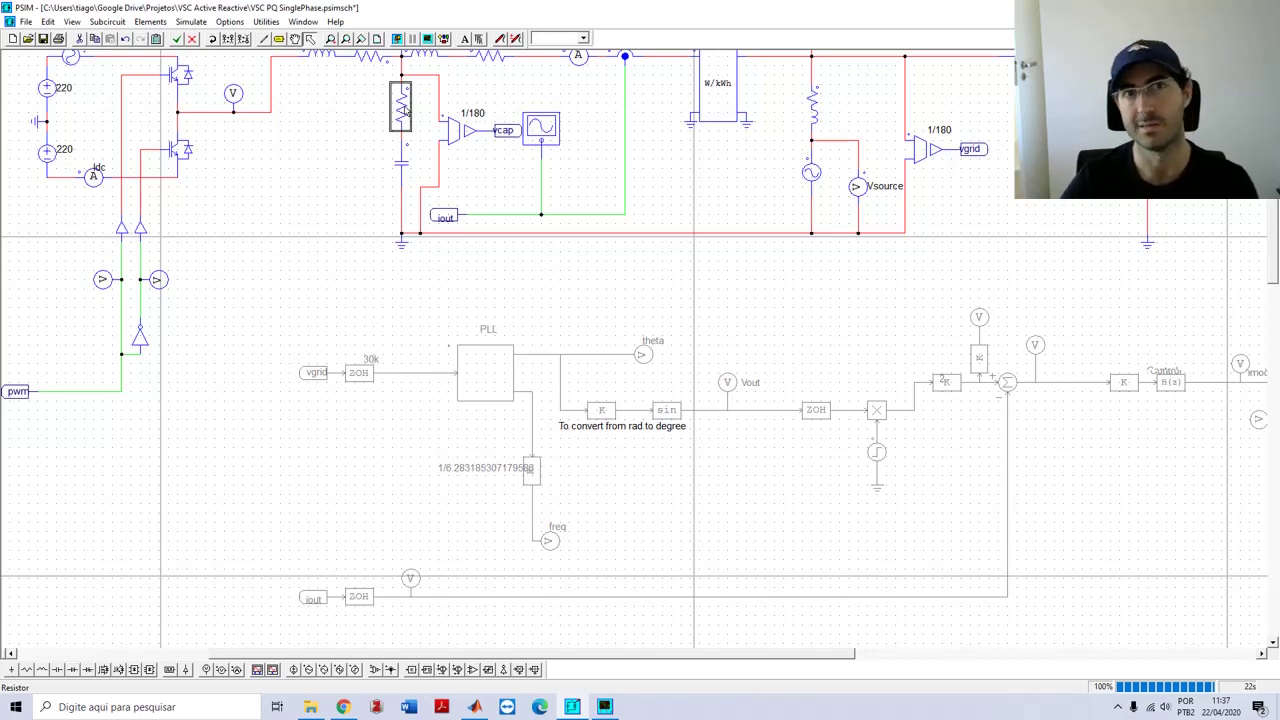
{"action": "scroll", "coordinate": [322, 254], "scroll_direction": "up", "scroll_amount": 2}
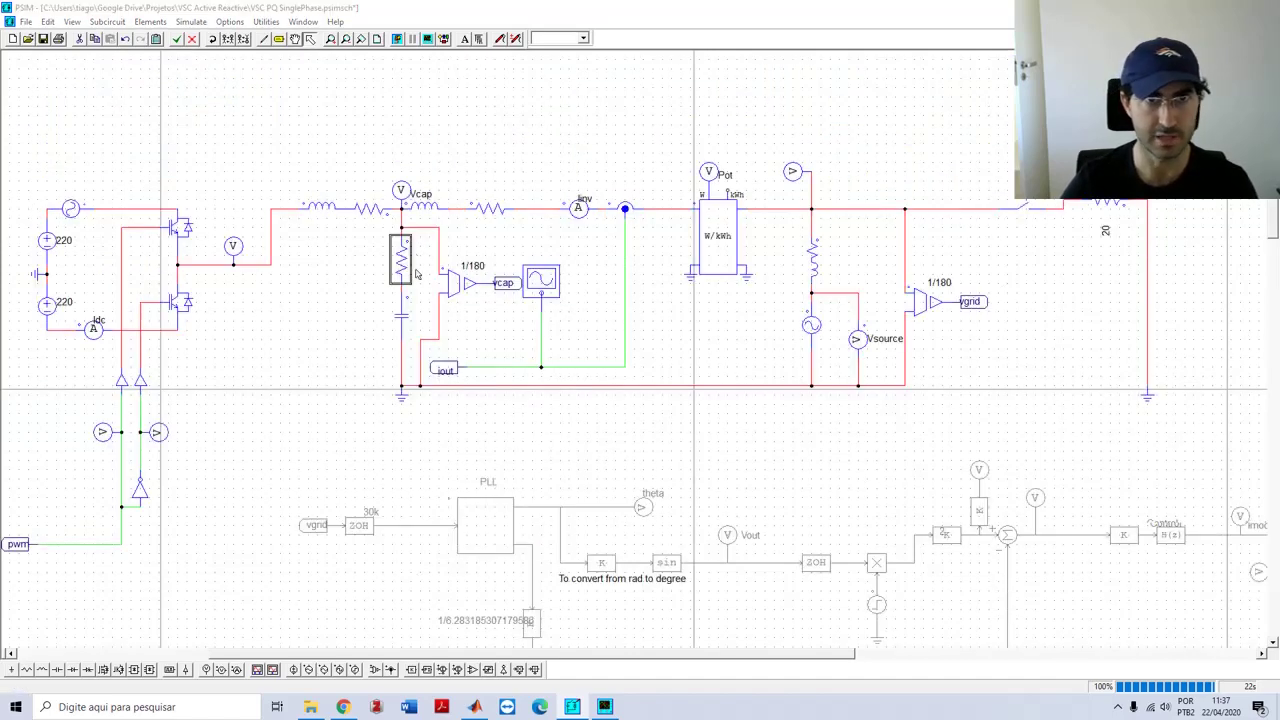
{"action": "scroll", "coordinate": [409, 287], "scroll_direction": "down", "scroll_amount": 2}
{"action": "scroll", "coordinate": [408, 254], "scroll_direction": "down", "scroll_amount": 6}
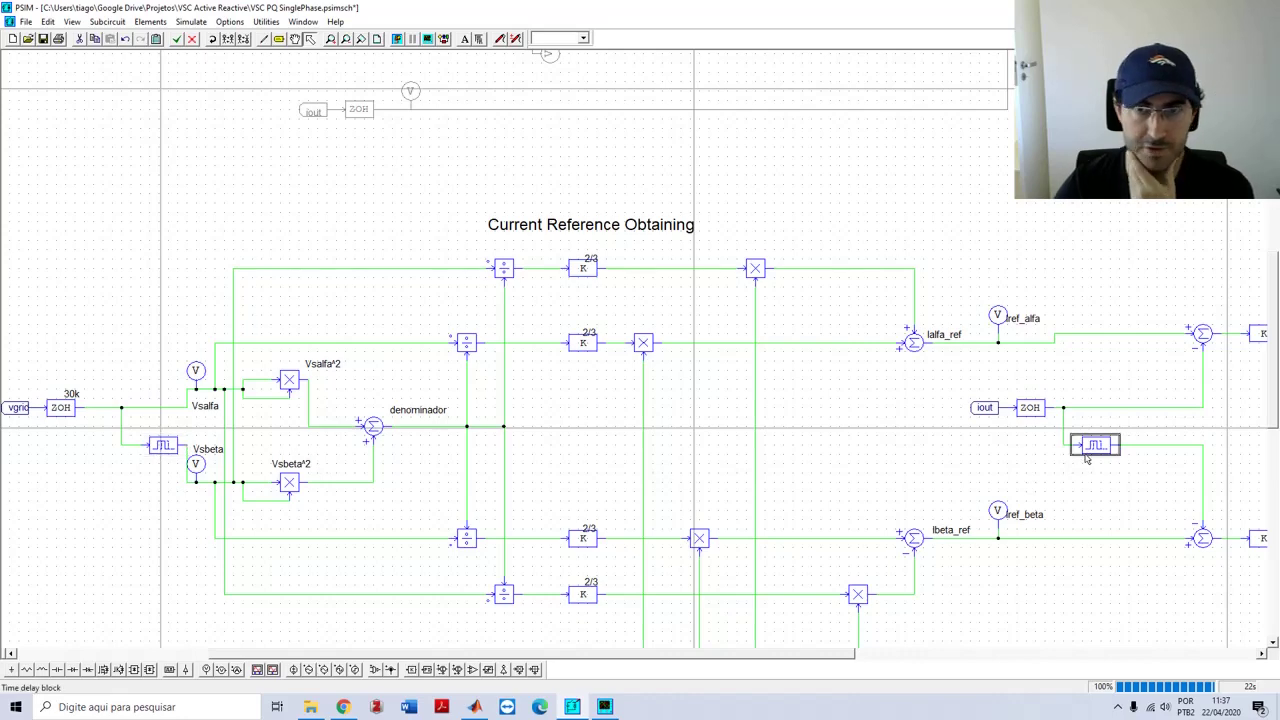
Recheck the time delay block's setting, then search Windows for 'not' to find Notepad
{"action": "double_click", "coordinate": [163, 445]}
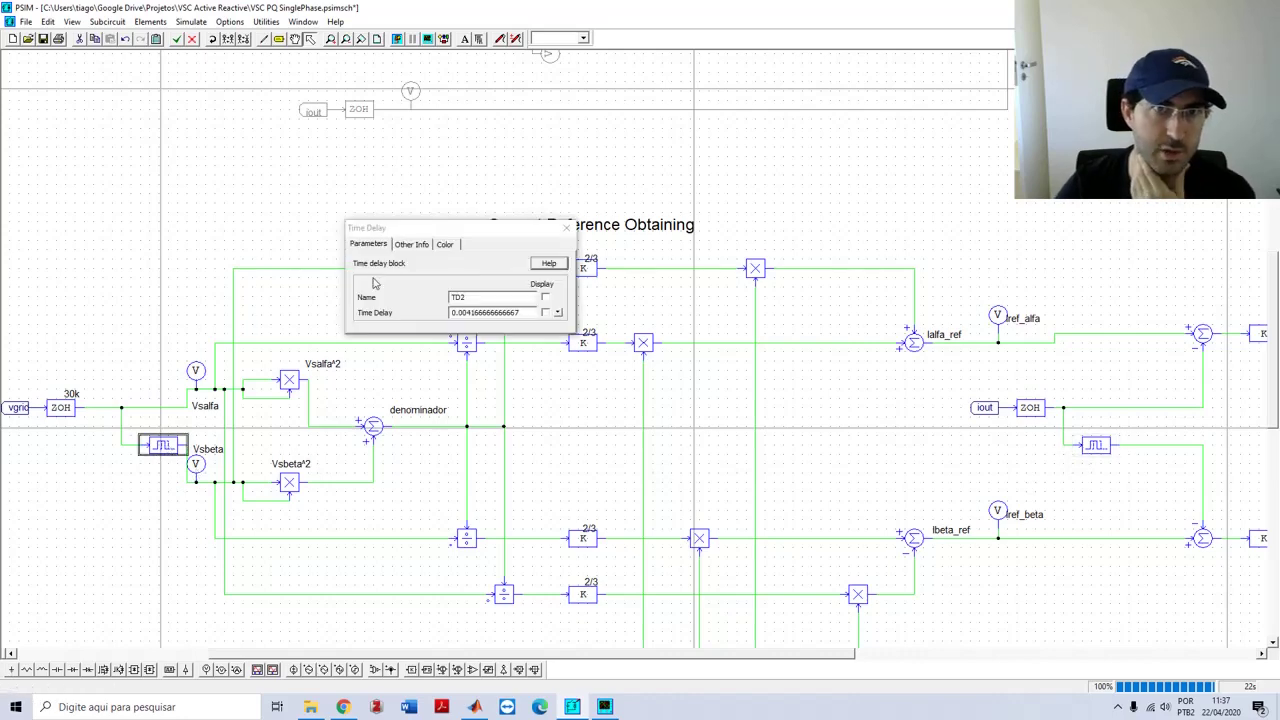
{"action": "left_click", "coordinate": [567, 228]}
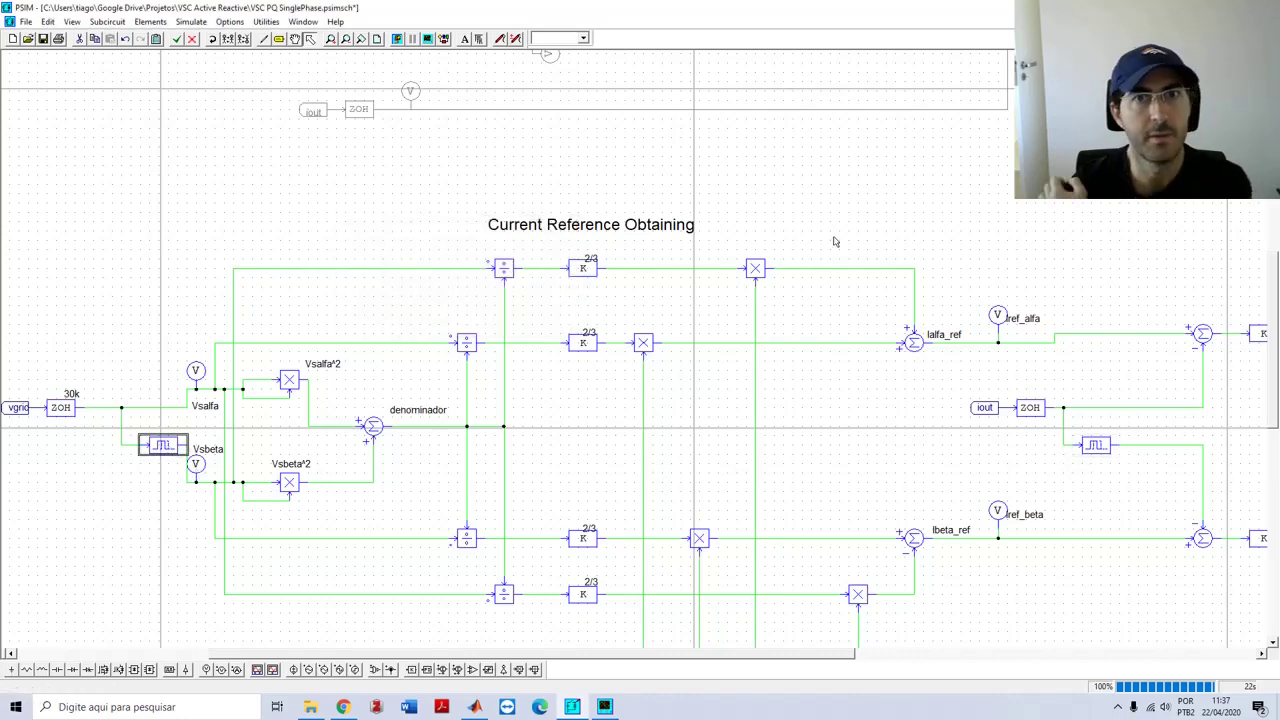
{"action": "left_click", "coordinate": [835, 241]}
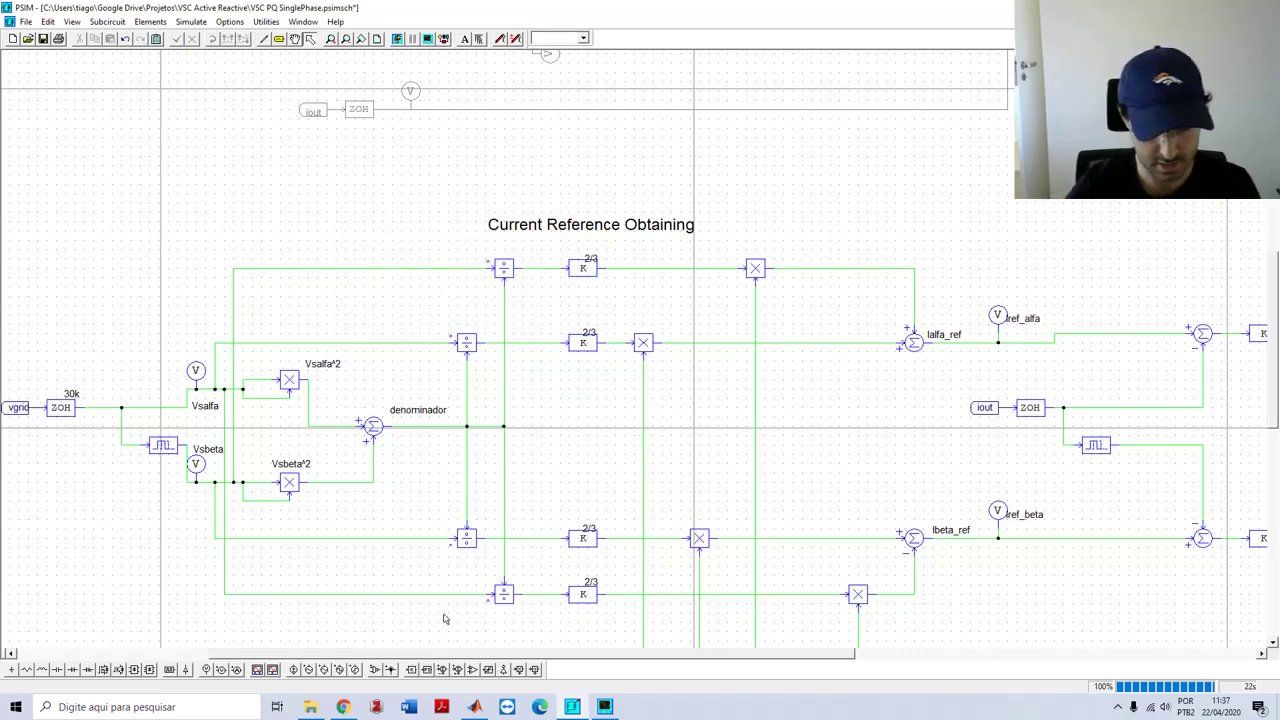
{"action": "key", "text": "super"}
{"action": "type", "text": "not"}
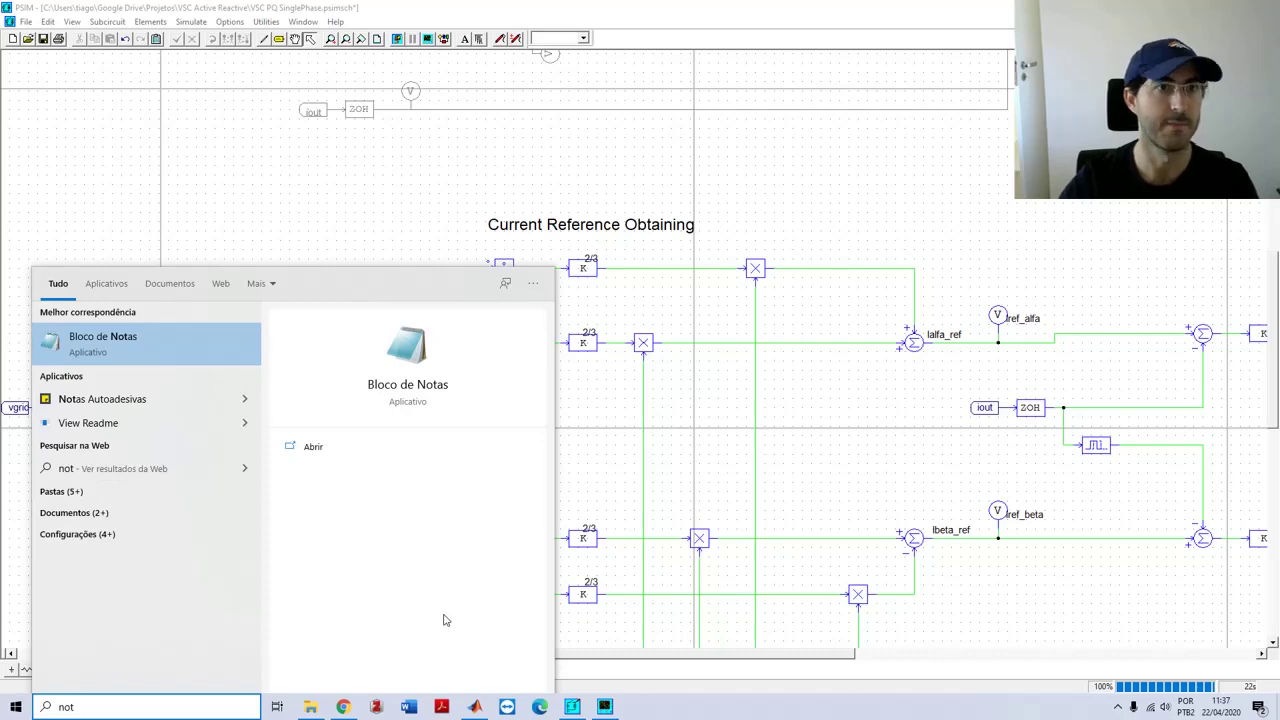
Launch Notepad from the search results and bring its window to the front
{"action": "key", "text": "Return"}
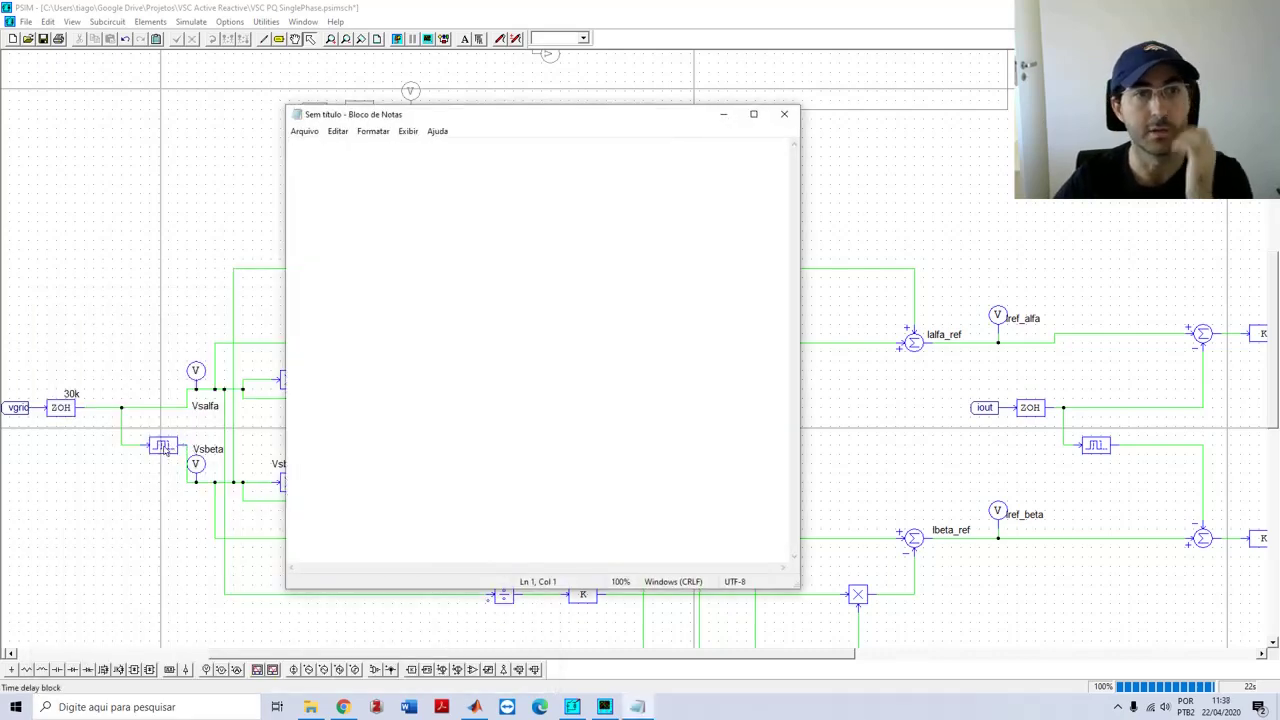
{"action": "left_click", "coordinate": [164, 448]}
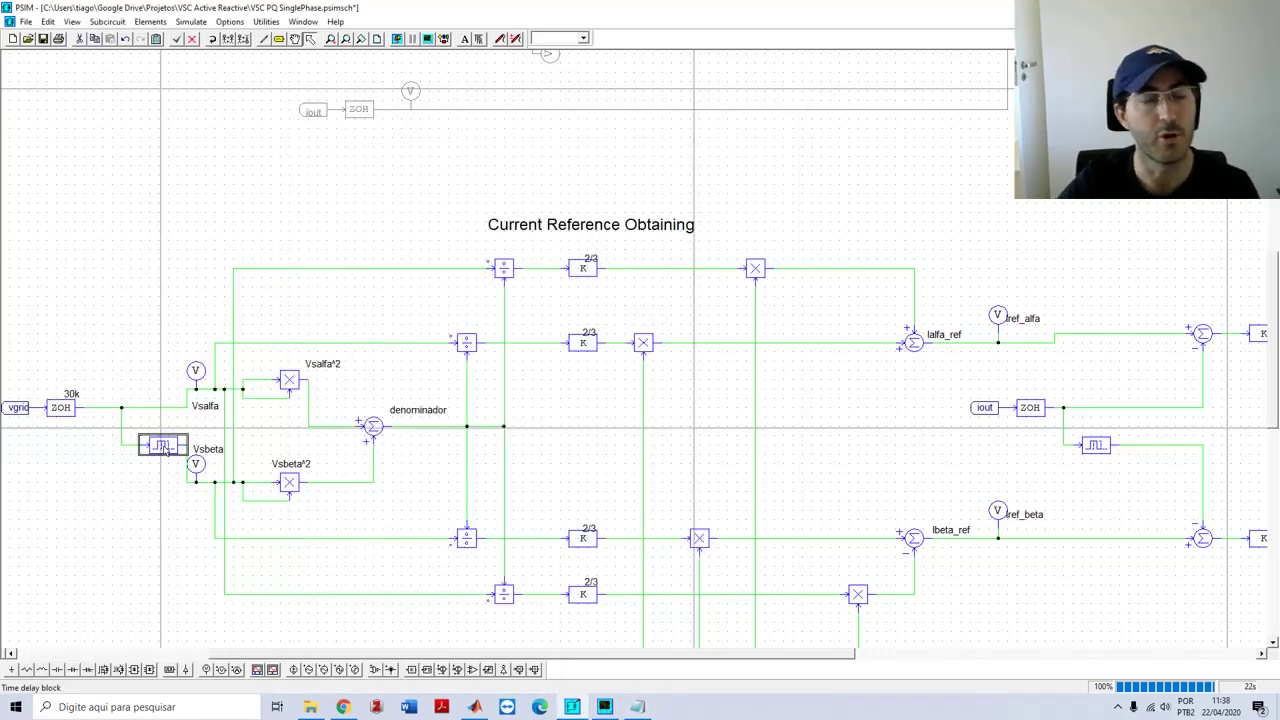
{"action": "left_click", "coordinate": [636, 709]}
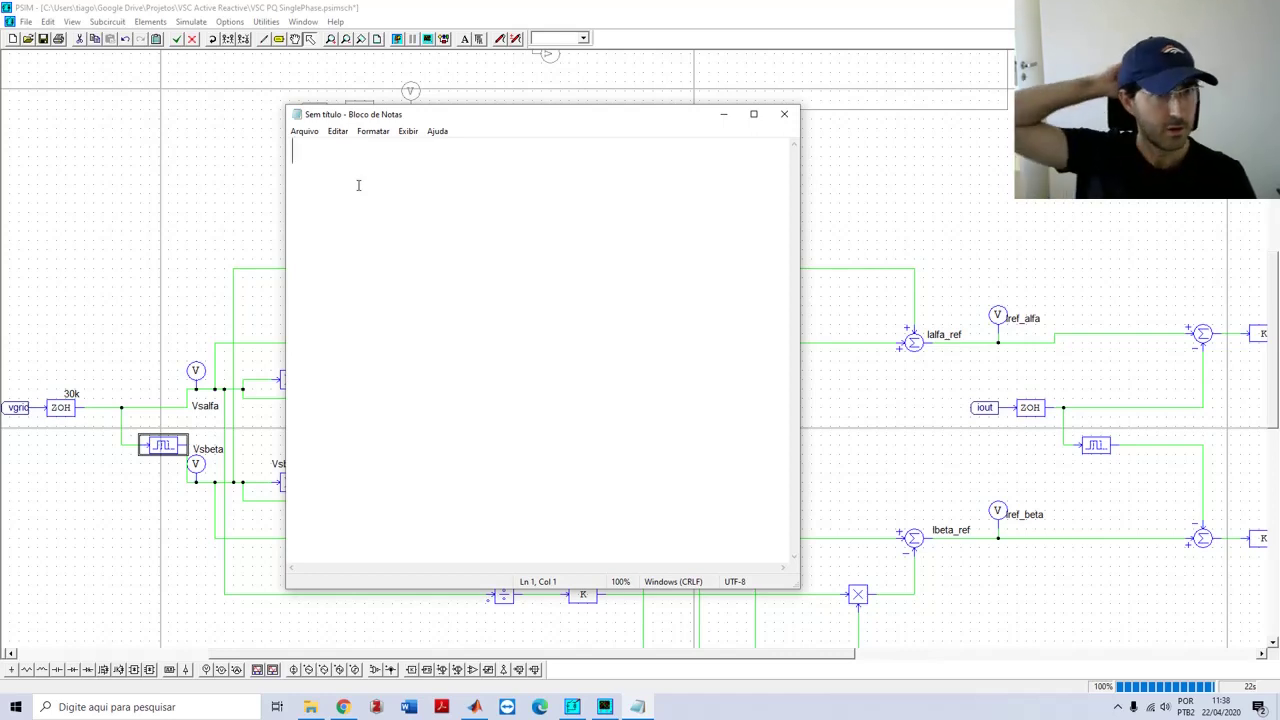
Type the list '- SOGI', '- Kalman Filter', '- Hilbert transformation' and select the first two lines
{"action": "type", "text": "- "}
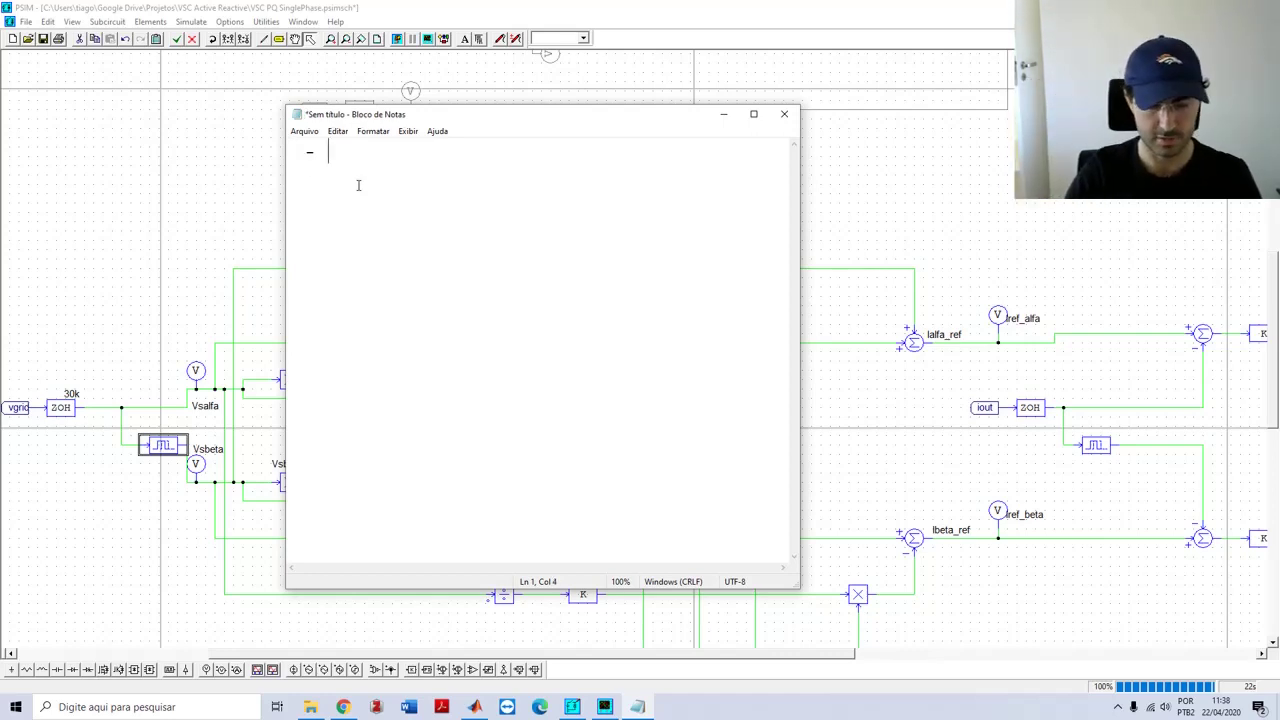
{"action": "type", "text": "SOGI "}
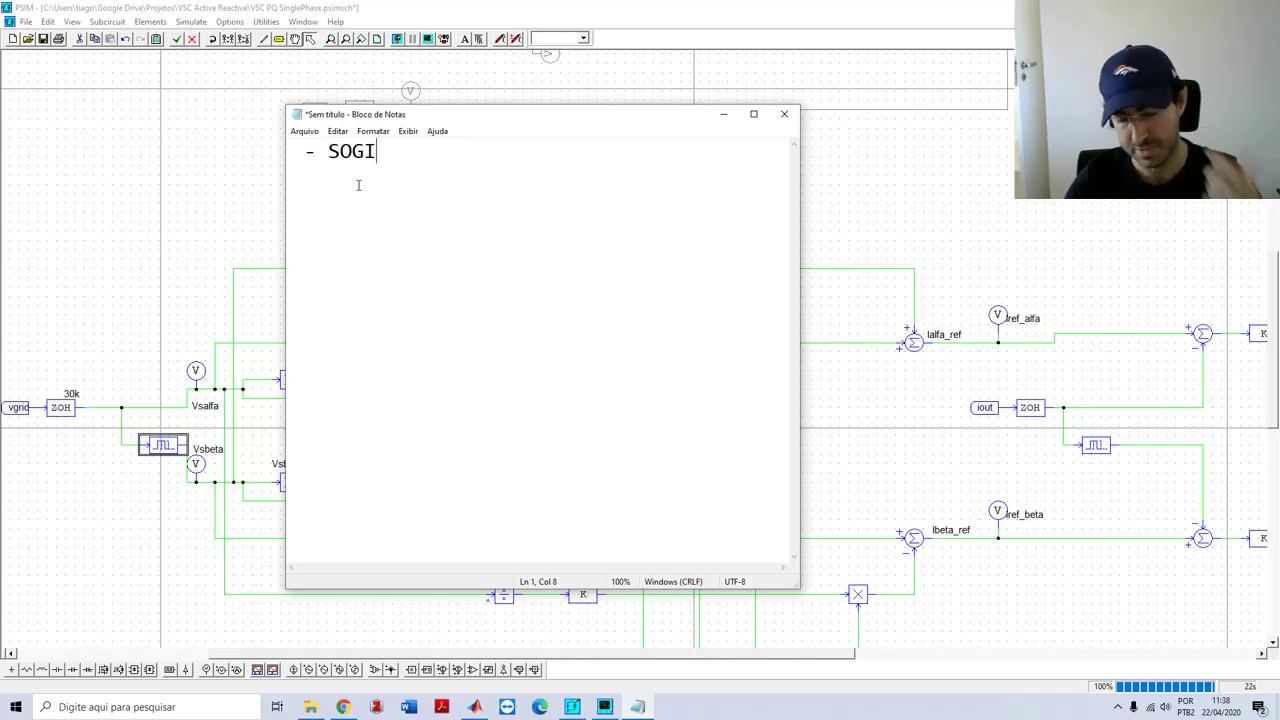
{"action": "type", "text": " - "}
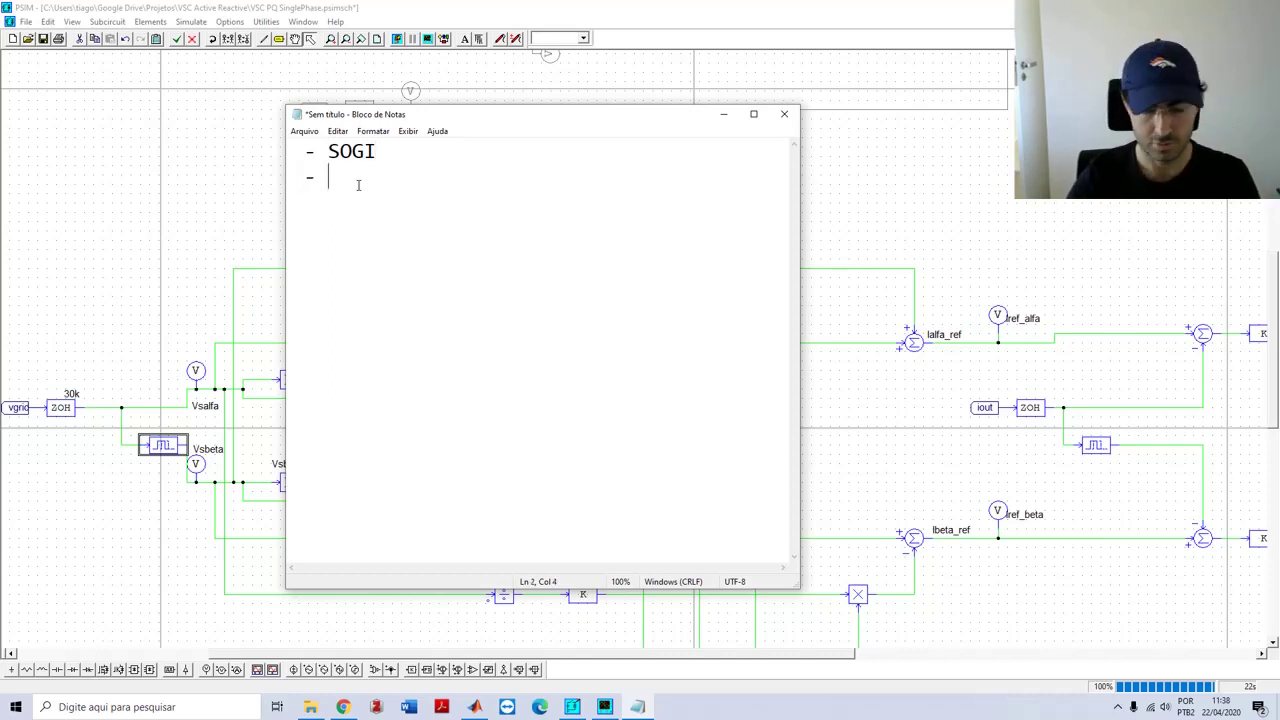
{"action": "type", "text": "Kalman Fil"}
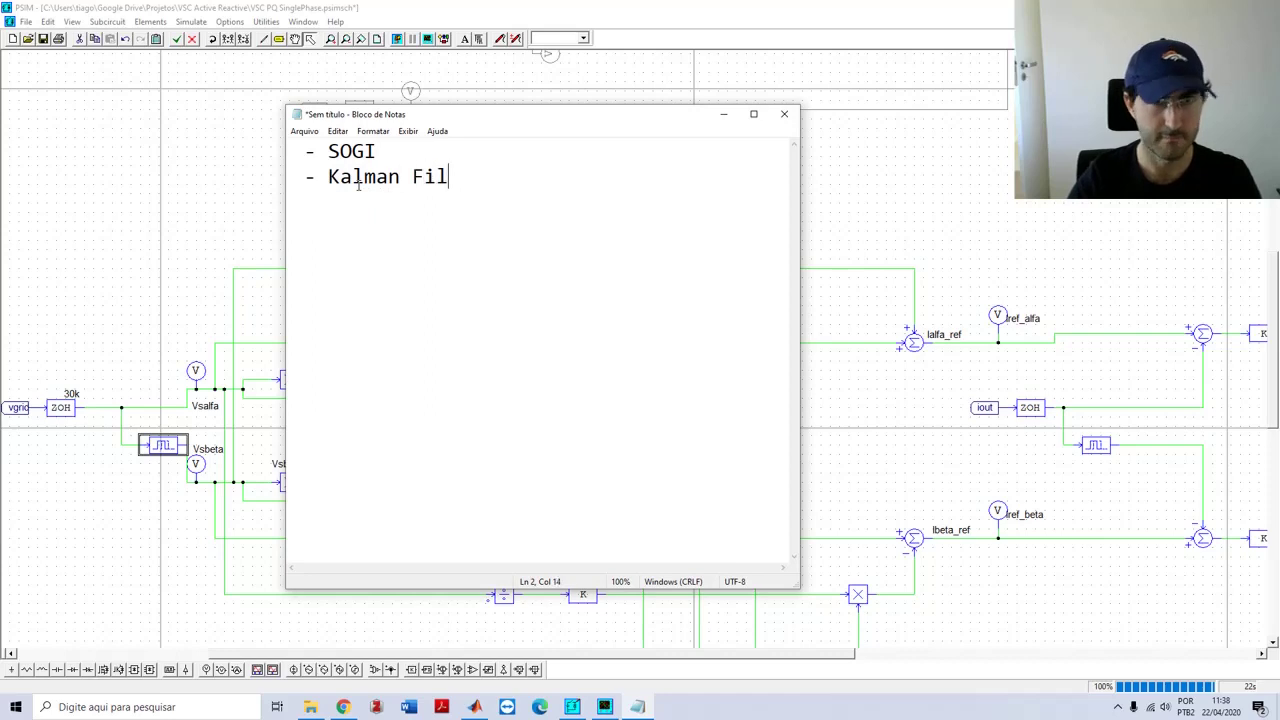
{"action": "type", "text": "ter"}
{"action": "key", "text": "Return"}
{"action": "type", "text": "-"}
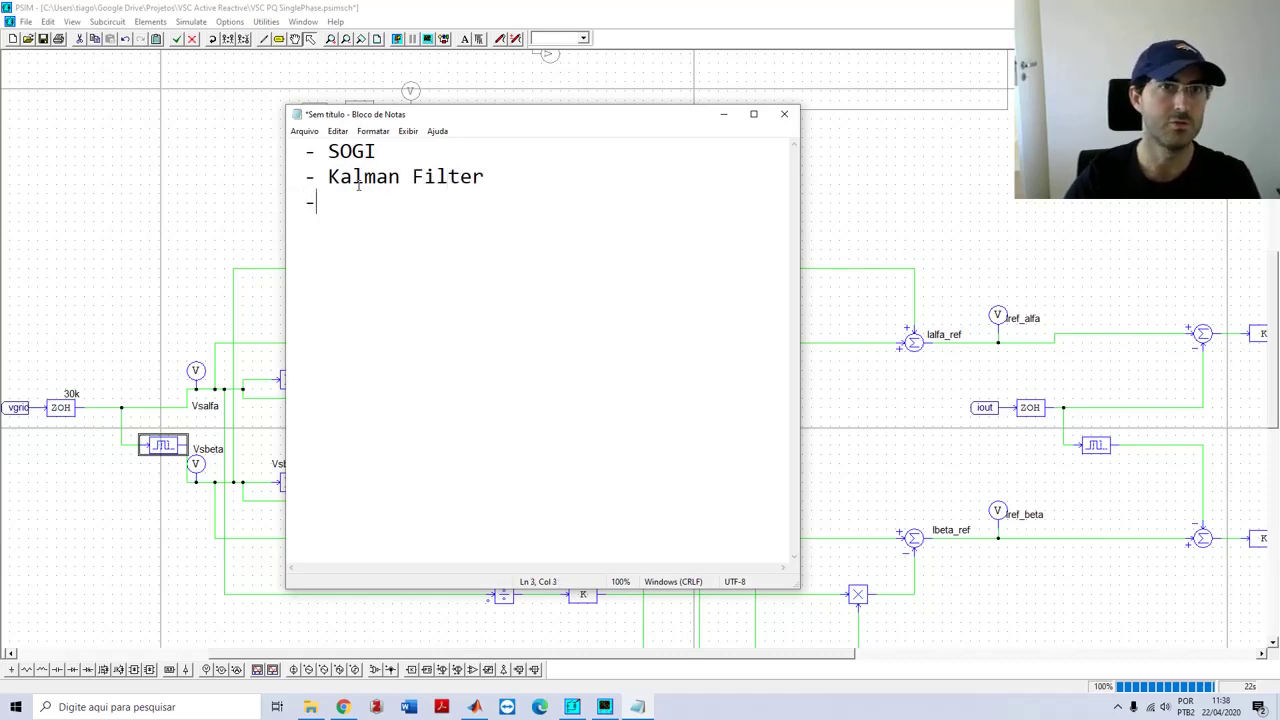
{"action": "type", "text": " Hilberrt"}
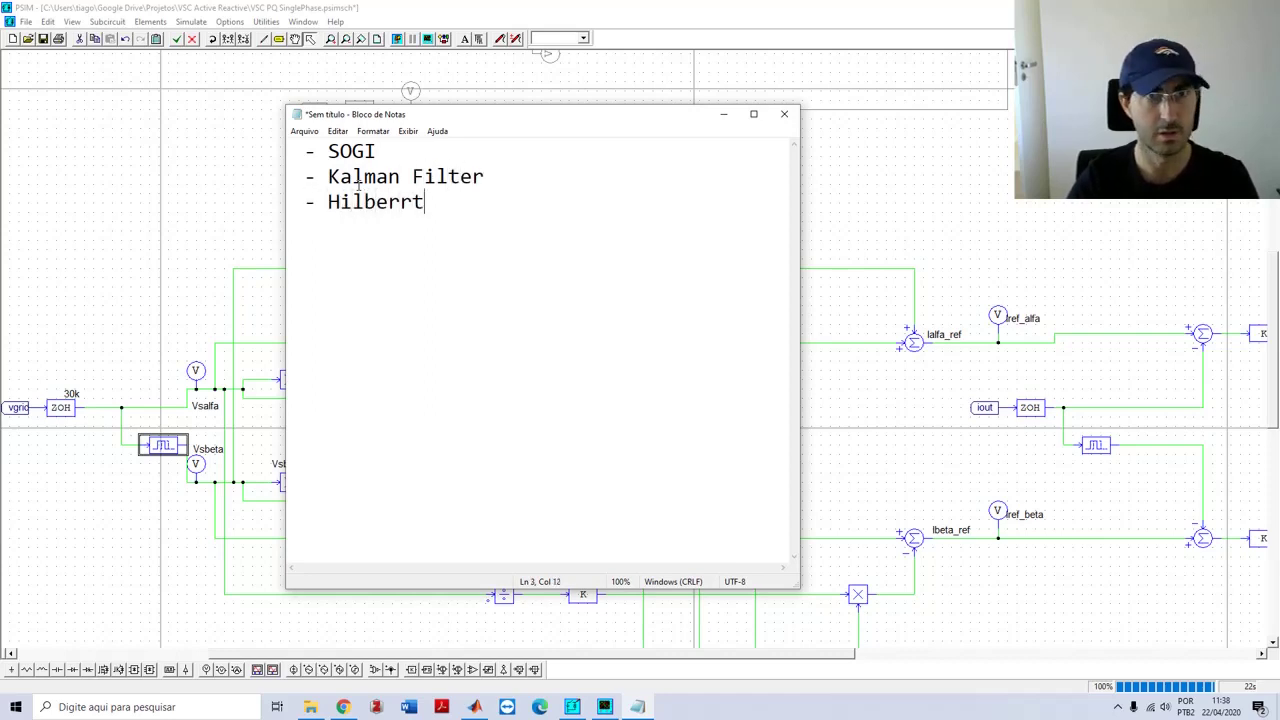
{"action": "key", "text": "BackSpace"}
{"action": "key", "text": "BackSpace"}
{"action": "type", "text": "t trans"}
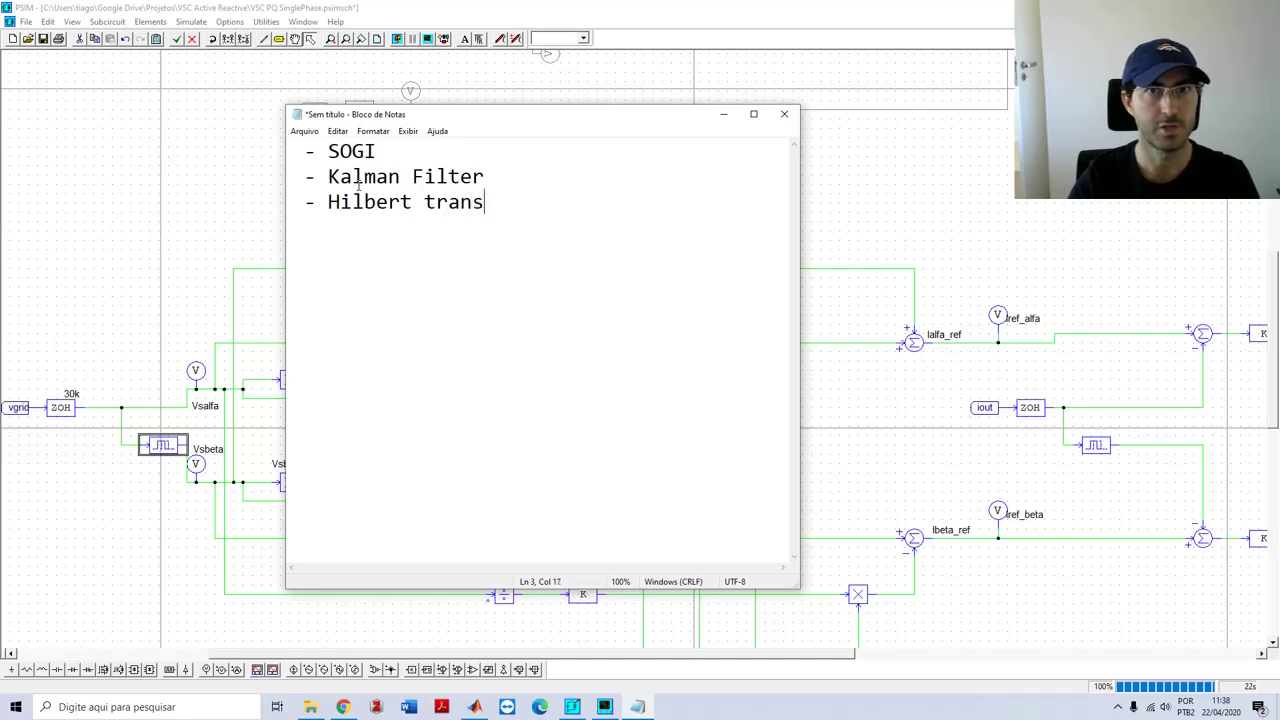
{"action": "type", "text": "formation"}
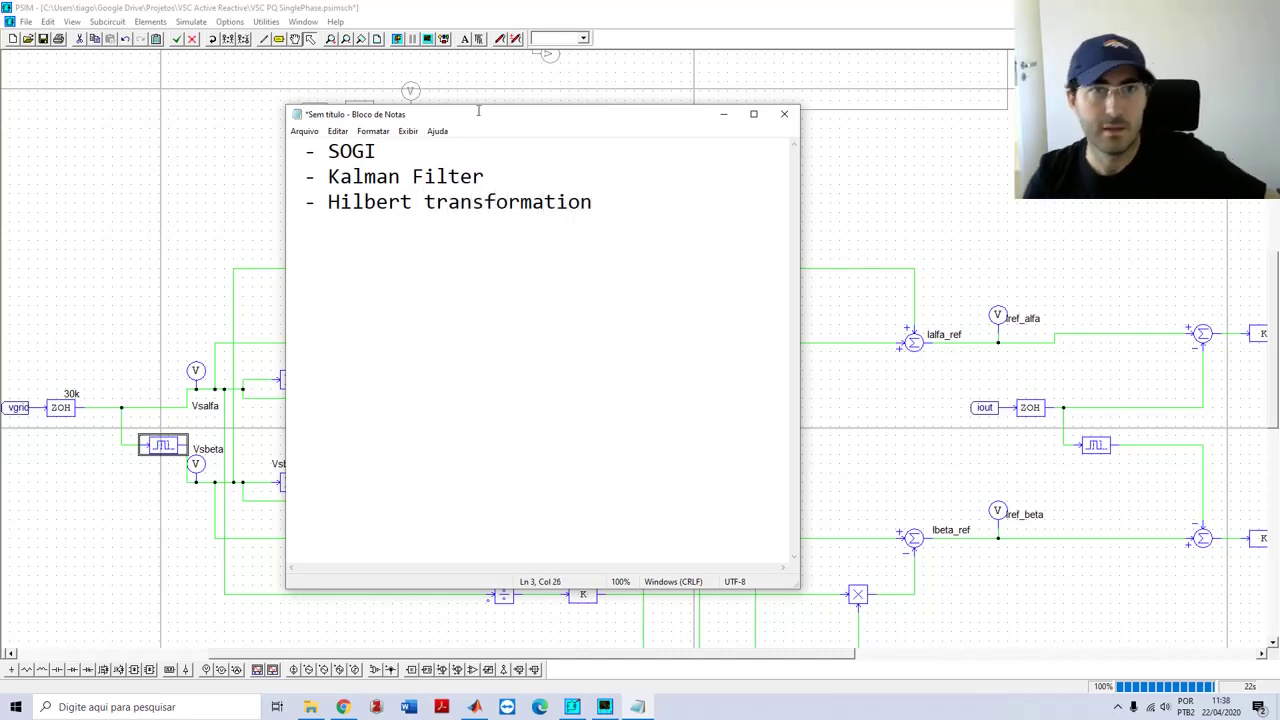
{"action": "left_click_drag", "start_coordinate": [486, 177], "coordinate": [289, 148]}
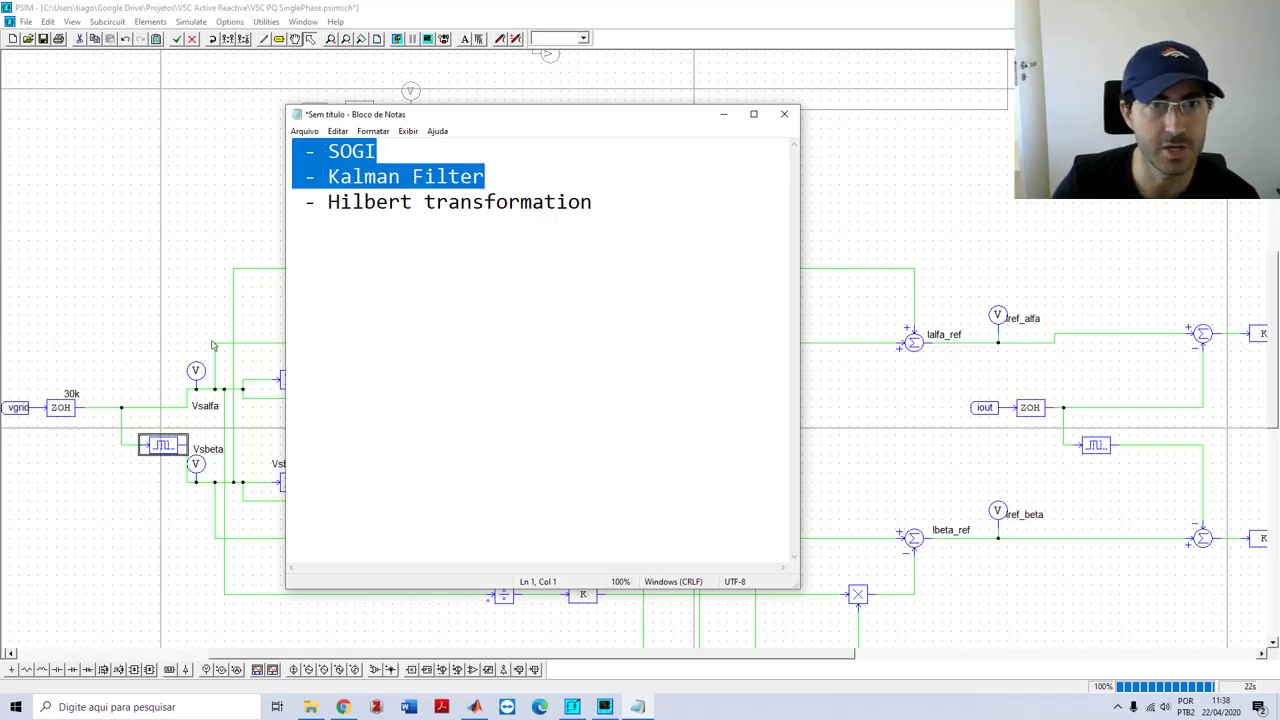
Open a new Chrome tab on the busarello.prof.ufsc.br faculty website
{"action": "left_click", "coordinate": [343, 707]}
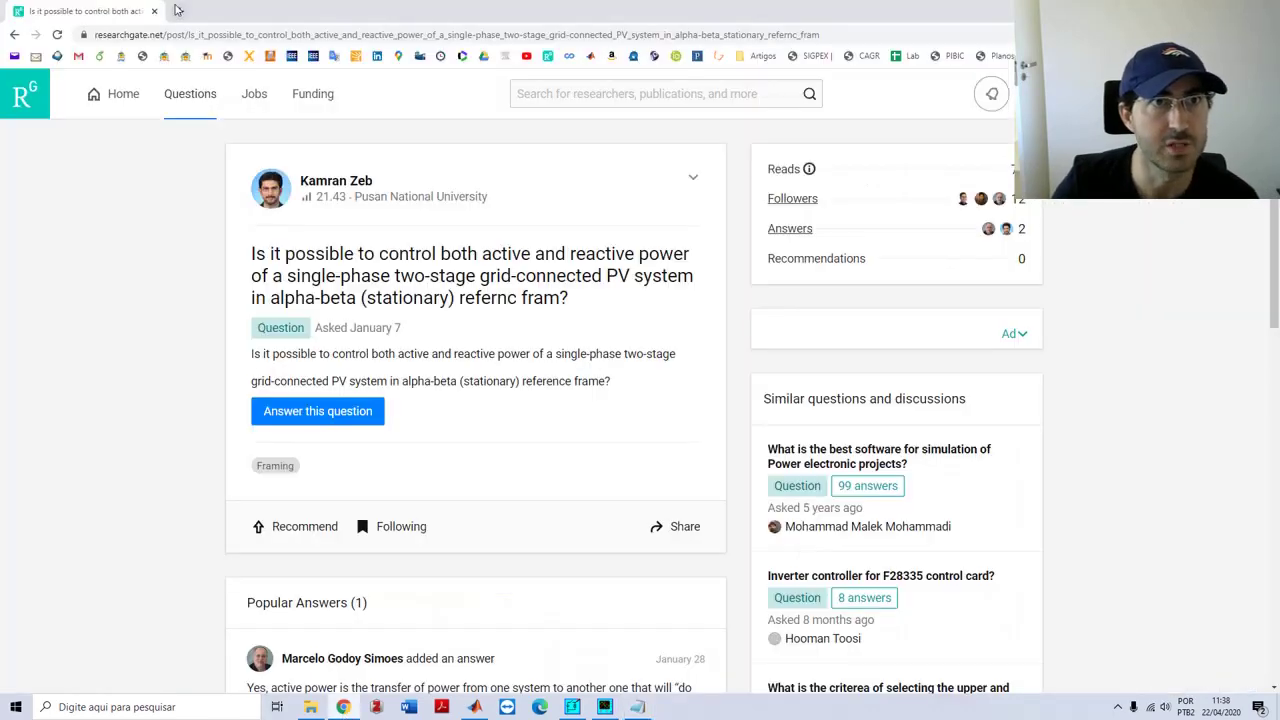
{"action": "key", "text": "ctrl+t"}
{"action": "left_click", "coordinate": [119, 56]}
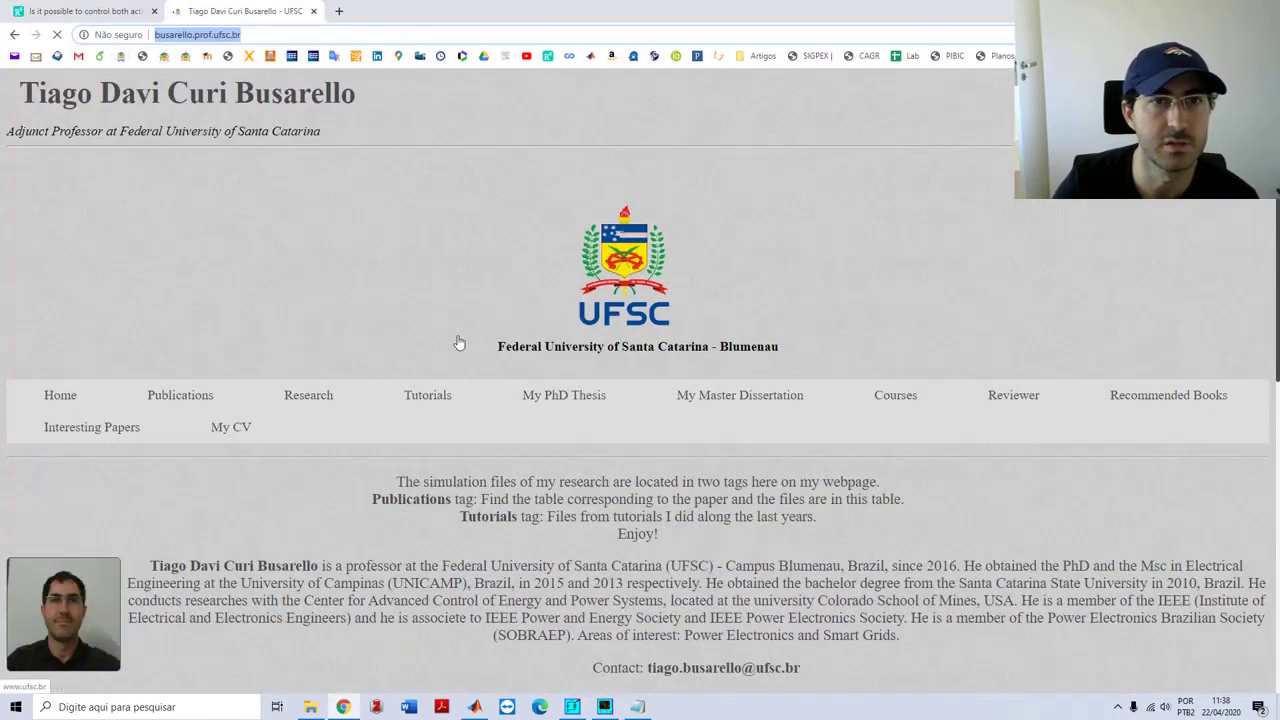
Go to the Publications page, scroll to 'Papers published in conferences', and reload it
{"action": "scroll", "coordinate": [223, 354], "scroll_direction": "down", "scroll_amount": 1}
{"action": "left_click", "coordinate": [209, 337]}
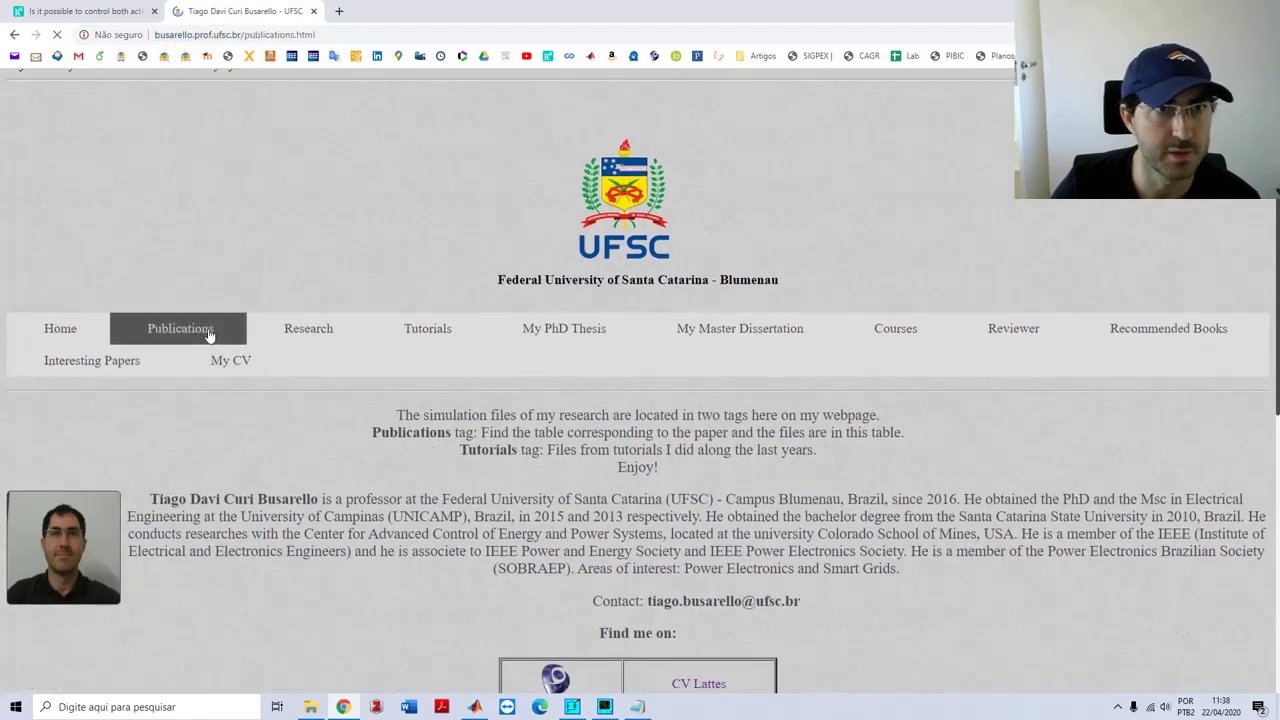
{"action": "scroll", "coordinate": [476, 425], "scroll_direction": "down", "scroll_amount": 3}
{"action": "scroll", "coordinate": [519, 437], "scroll_direction": "down", "scroll_amount": 15}
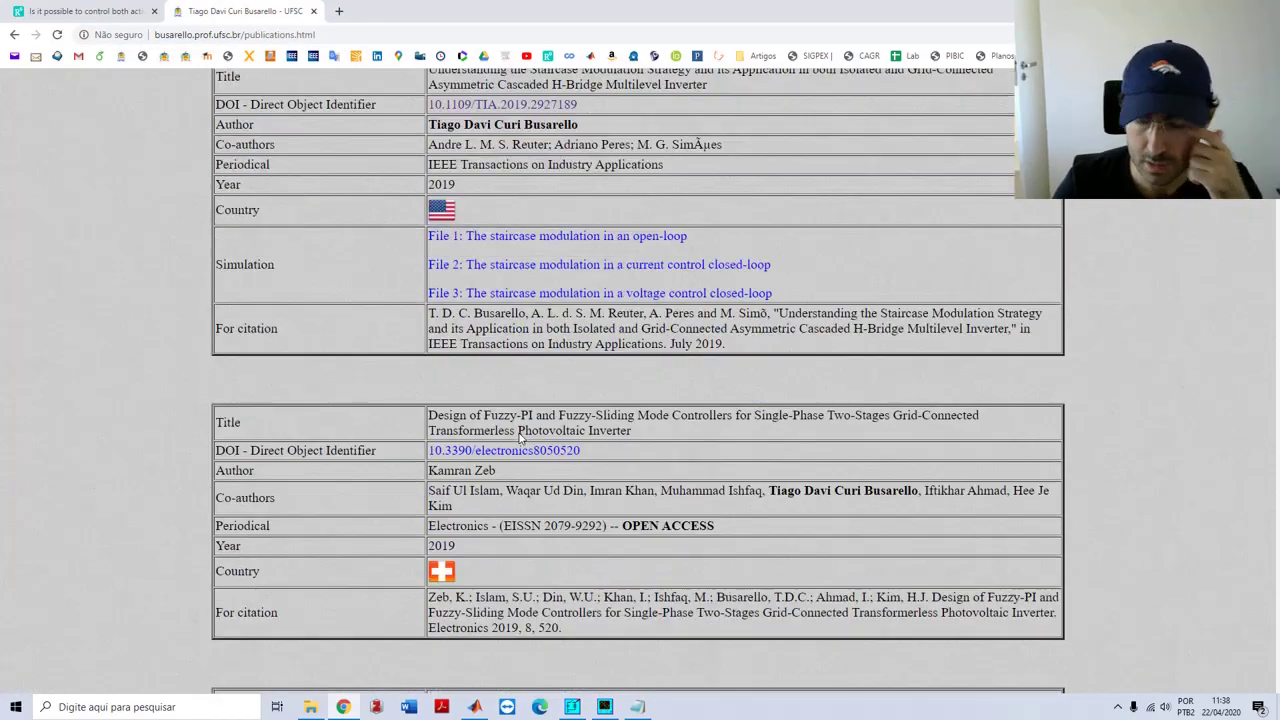
{"action": "scroll", "coordinate": [519, 437], "scroll_direction": "down", "scroll_amount": 20}
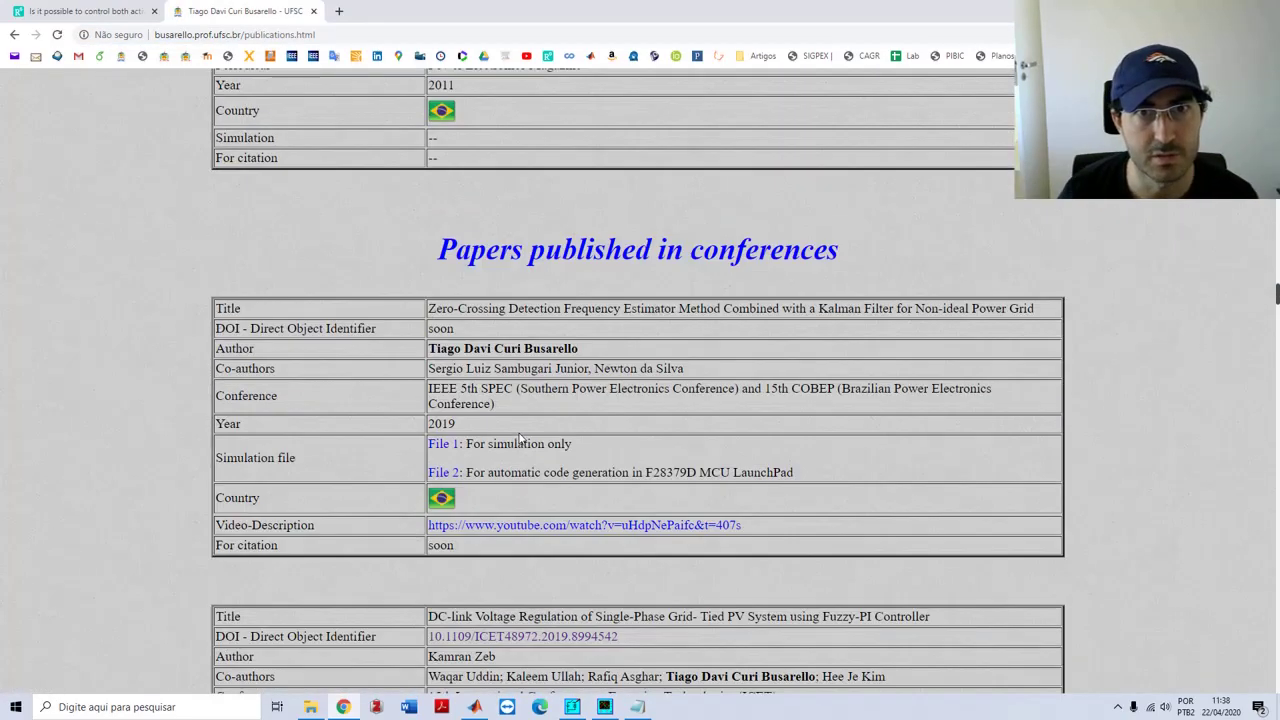
{"action": "scroll", "coordinate": [568, 262], "scroll_direction": "up", "scroll_amount": 2}
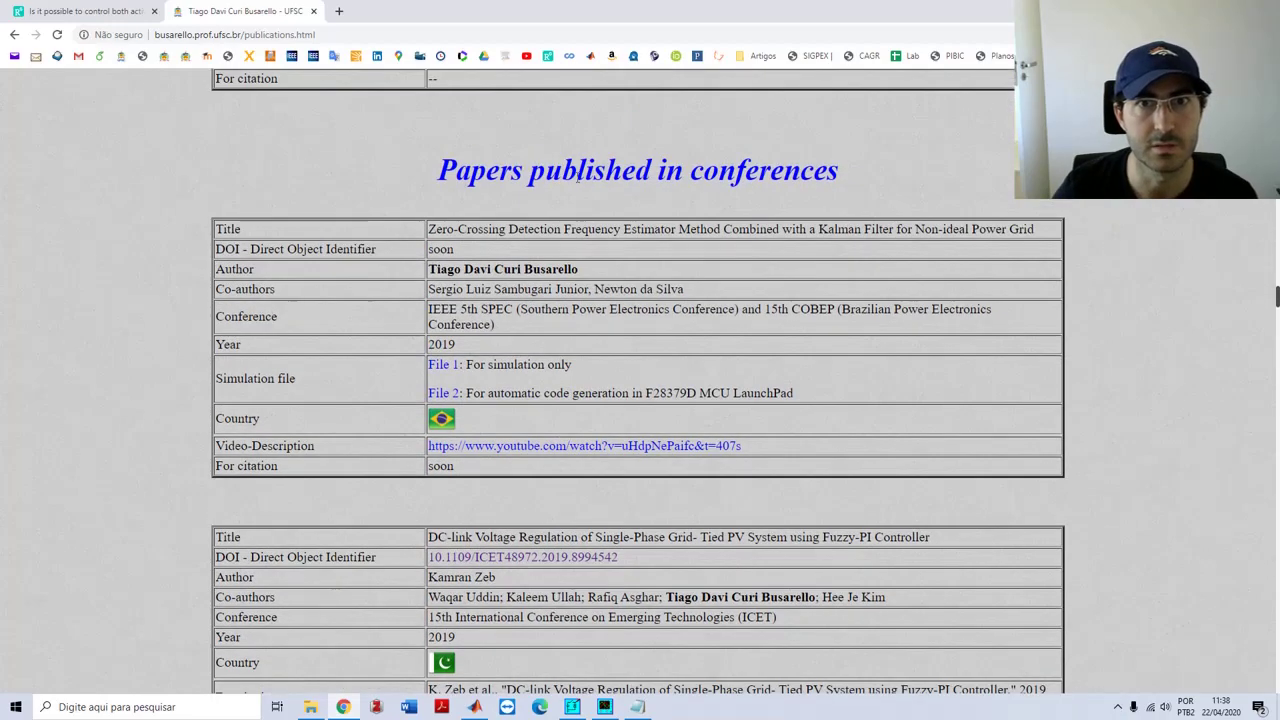
{"action": "scroll", "coordinate": [608, 400], "scroll_direction": "down", "scroll_amount": 3}
{"action": "scroll", "coordinate": [608, 400], "scroll_direction": "down", "scroll_amount": 5}
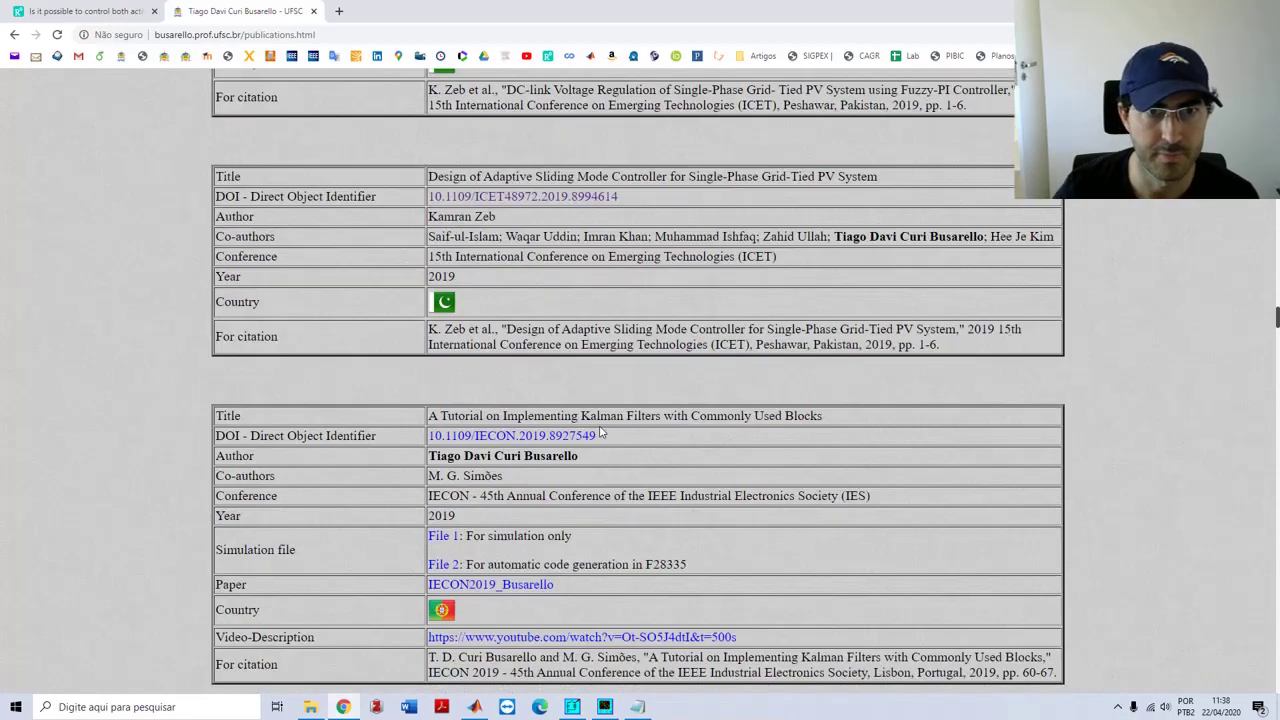
{"action": "scroll", "coordinate": [519, 448], "scroll_direction": "up", "scroll_amount": 8}
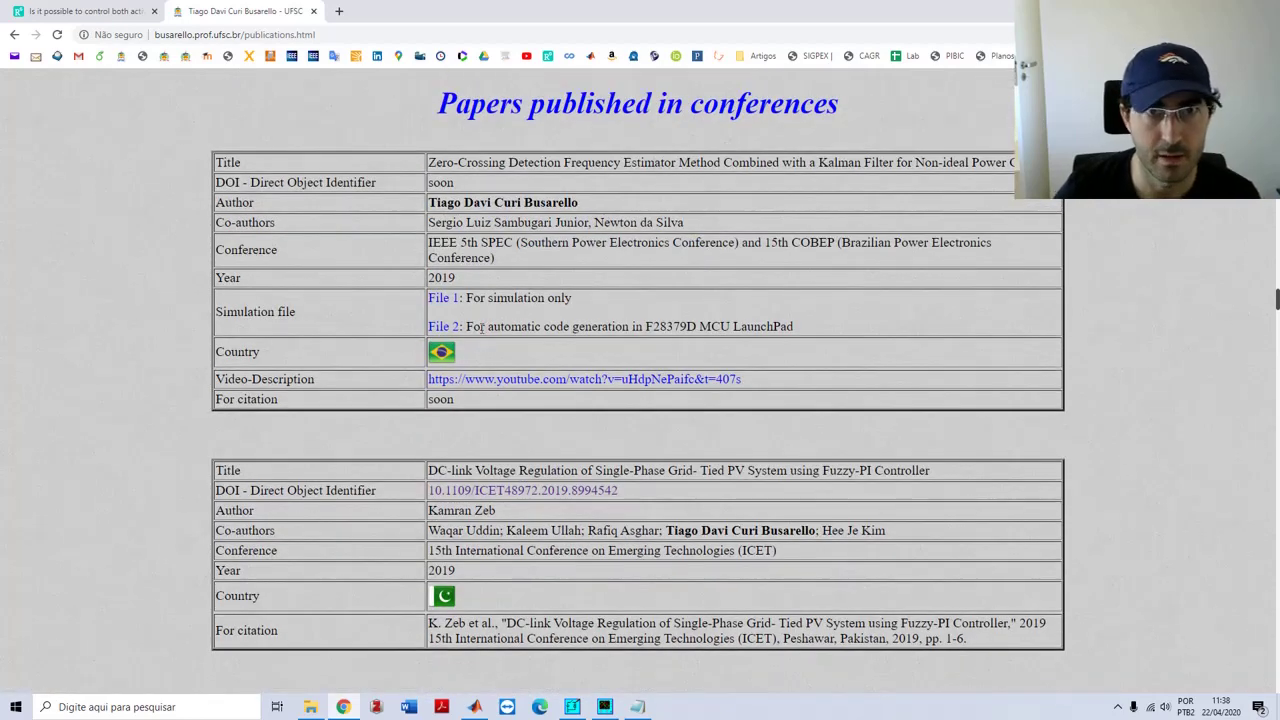
{"action": "key", "text": "F5"}
Open the Zero-Crossing Detection Kalman filter paper's PDF, zoomed in at page 3's Frequency Estimation section
{"action": "left_click", "coordinate": [452, 354]}
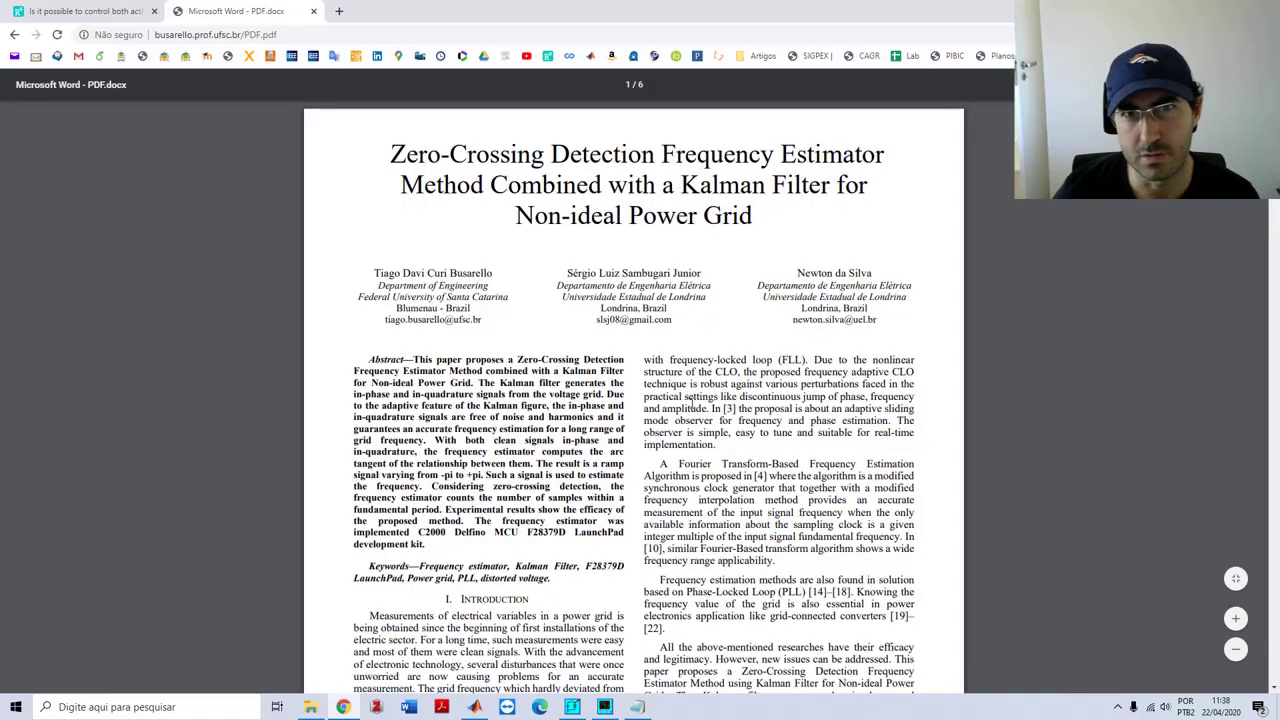
{"action": "scroll", "coordinate": [685, 467], "scroll_direction": "down", "scroll_amount": 6}
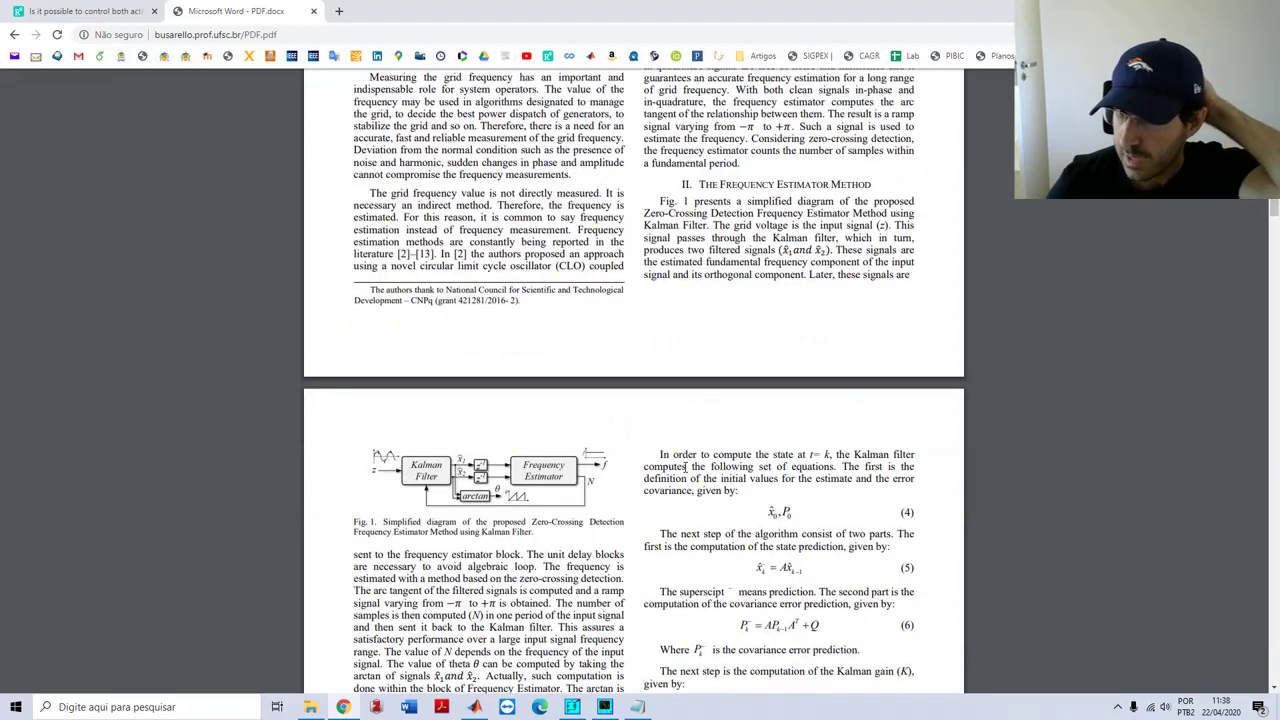
{"action": "scroll", "coordinate": [685, 467], "scroll_direction": "down", "scroll_amount": 15}
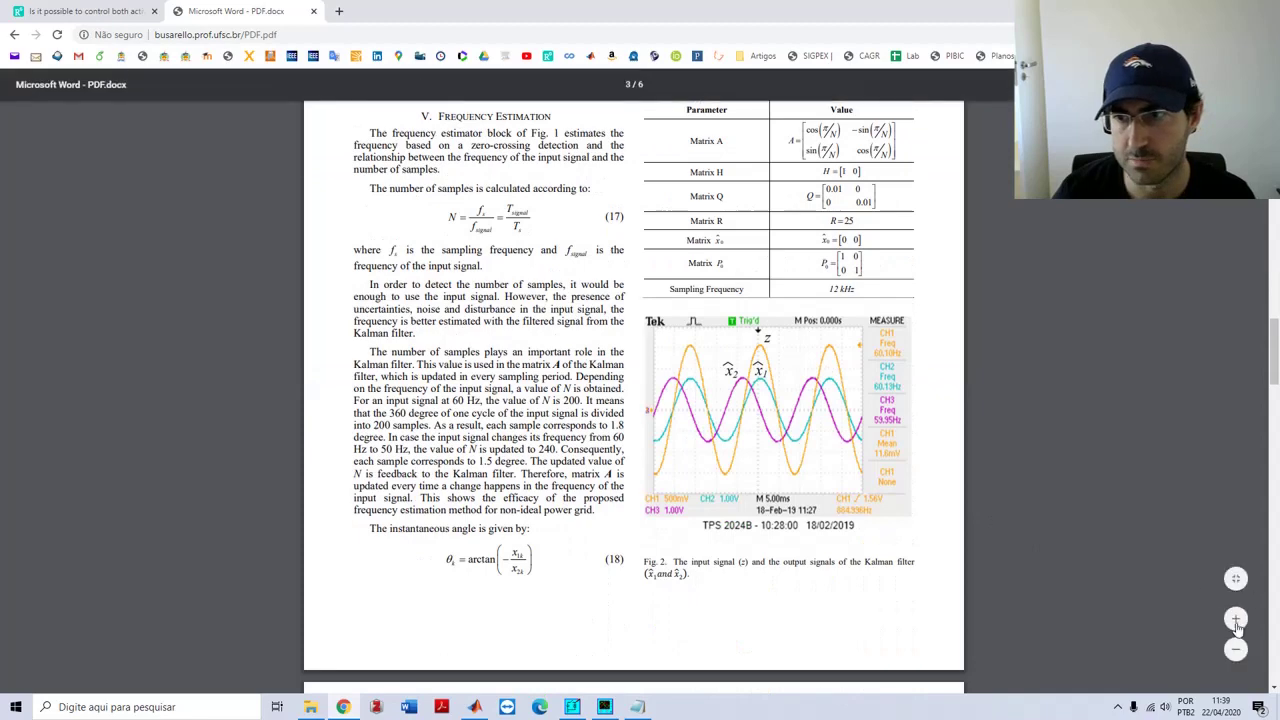
{"action": "left_click", "coordinate": [1236, 619]}
{"action": "scroll", "coordinate": [837, 529], "scroll_direction": "down", "scroll_amount": 1}
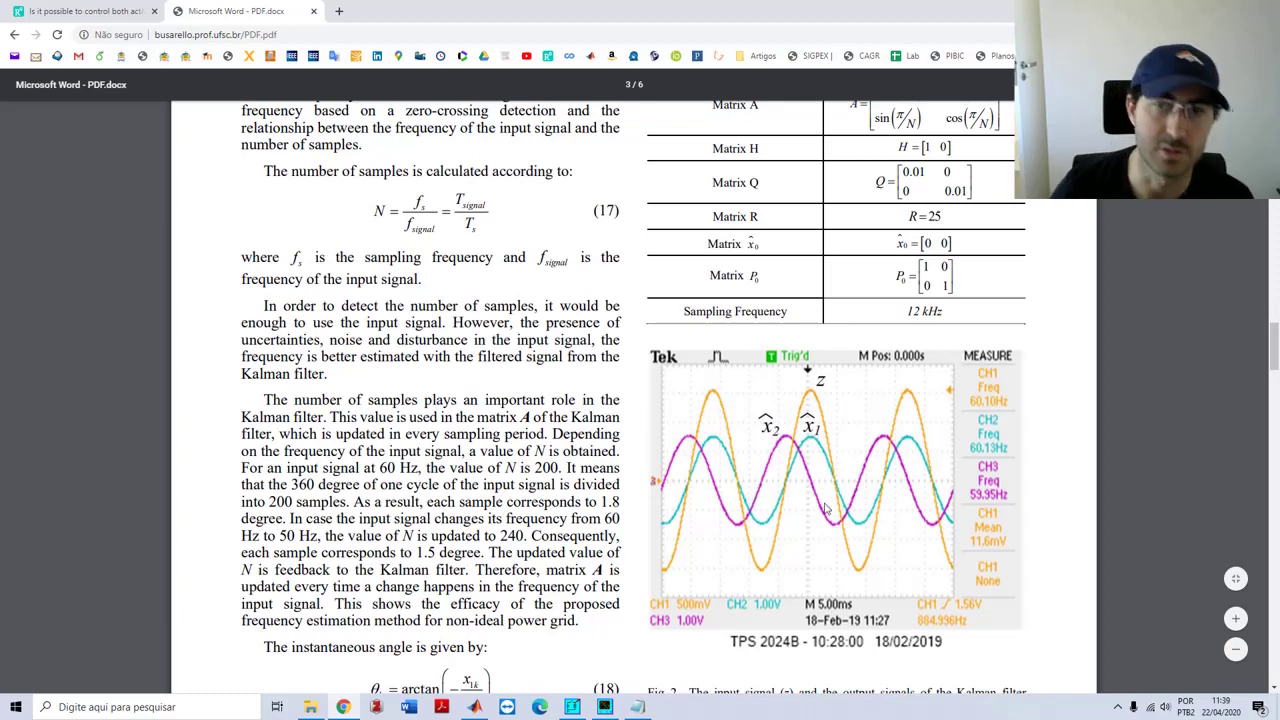
In PSIM, confirm TD2's delay is still 0.00416666666667 s, then switch back to the browser
{"action": "left_click", "coordinate": [572, 707]}
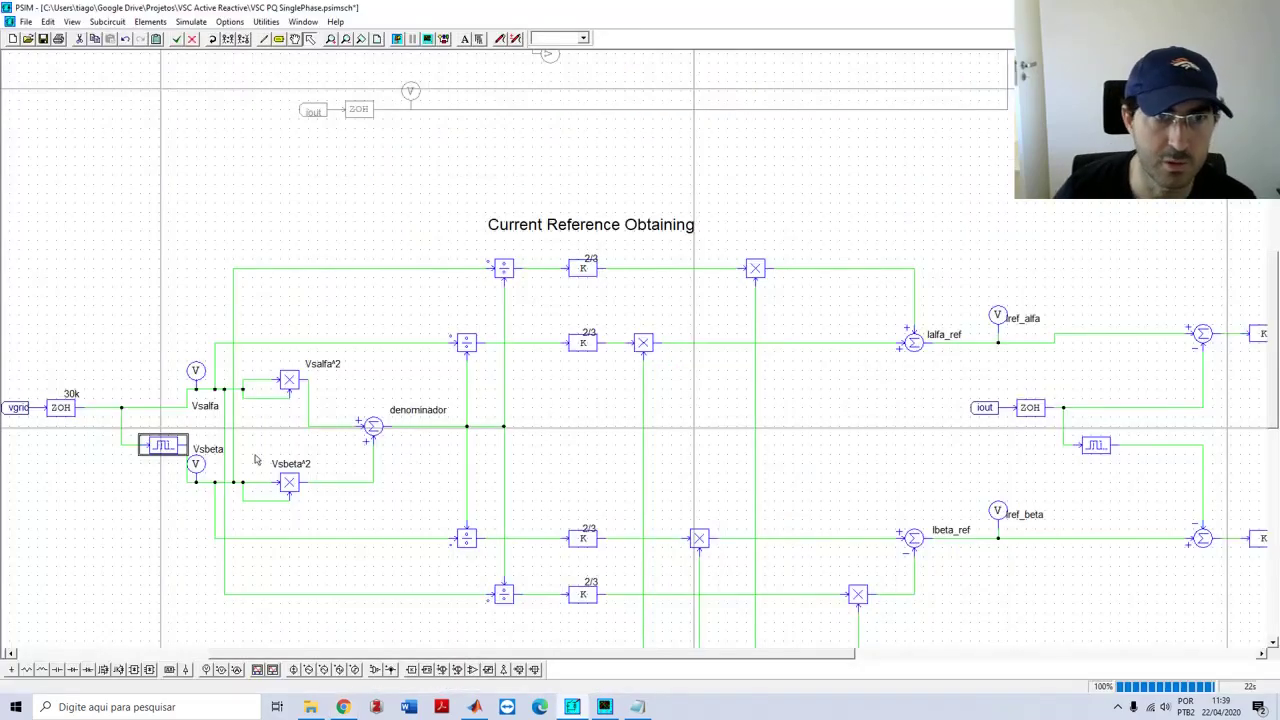
{"action": "left_click", "coordinate": [159, 457]}
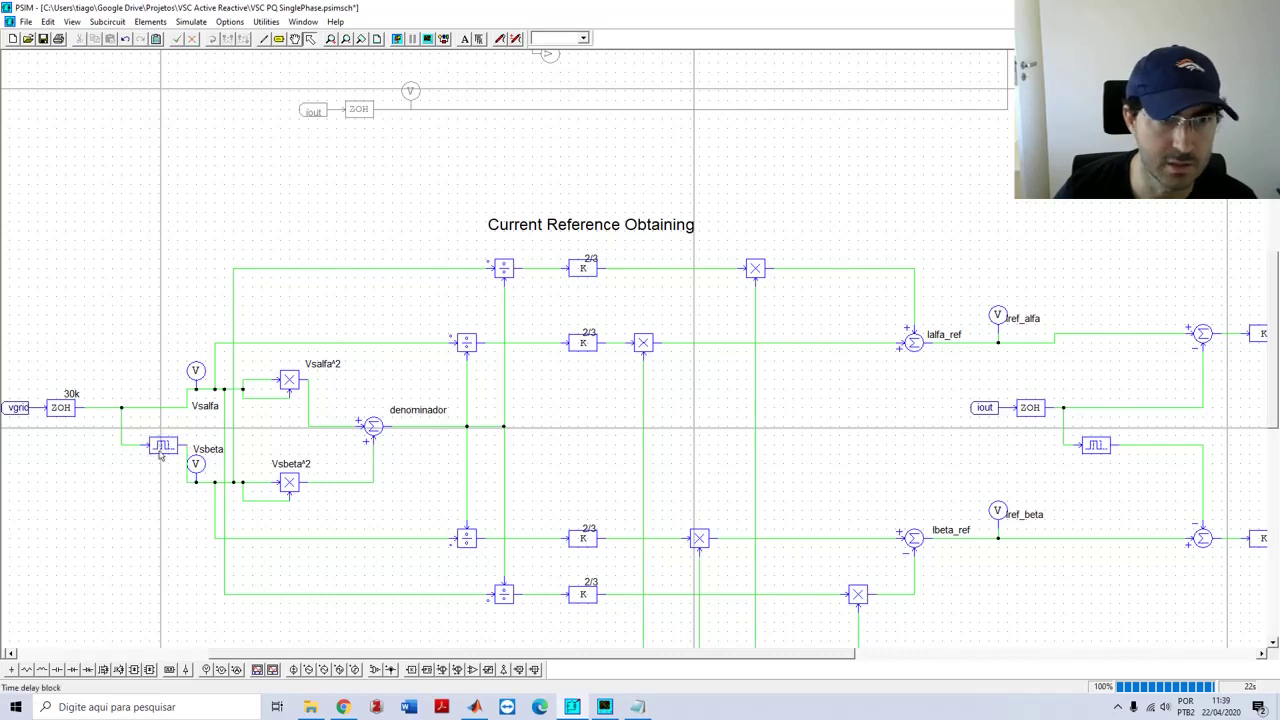
{"action": "double_click", "coordinate": [160, 451]}
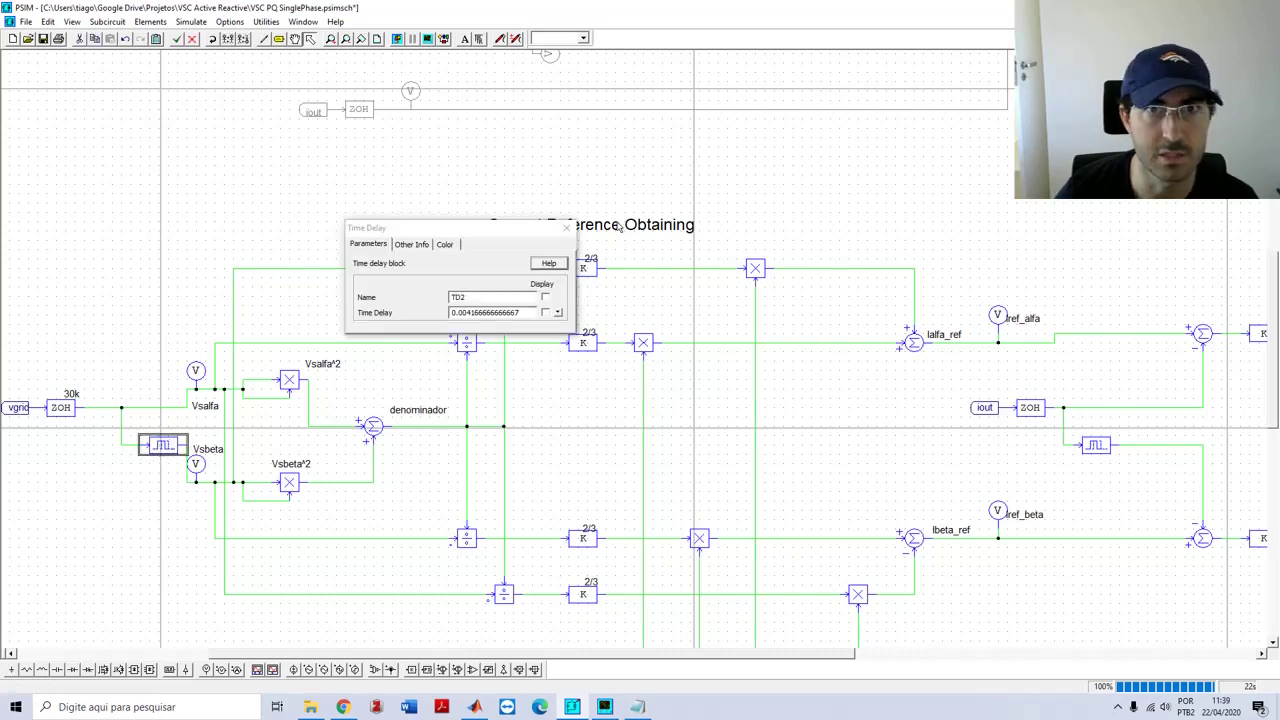
{"action": "left_click", "coordinate": [566, 229]}
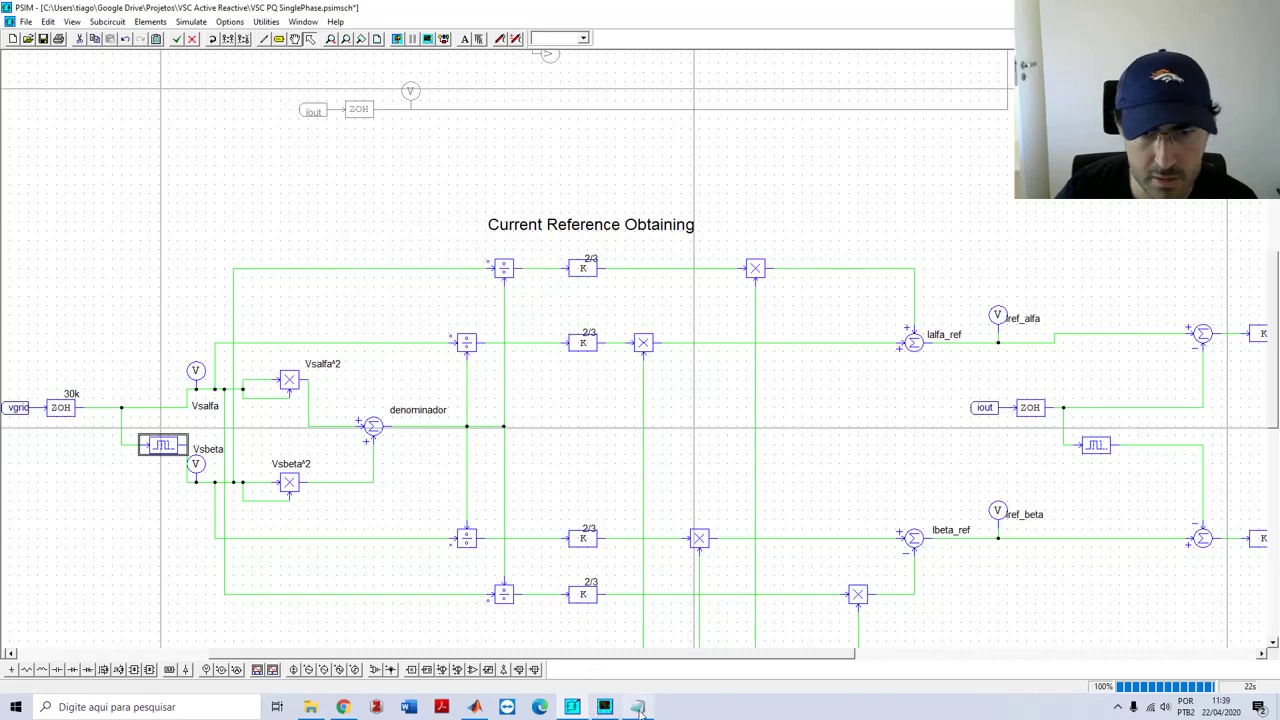
{"action": "mouse_move", "coordinate": [639, 707]}
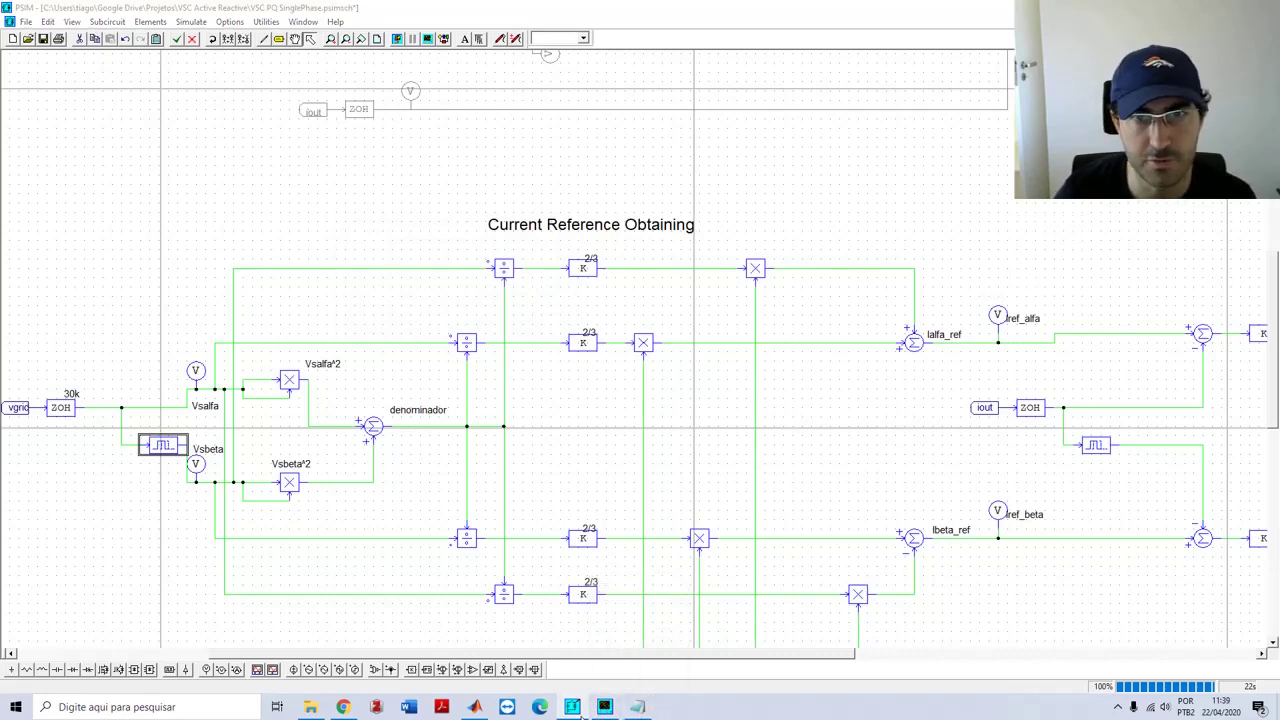
{"action": "key", "text": "alt+Tab"}
{"action": "scroll", "coordinate": [830, 462], "scroll_direction": "up", "scroll_amount": 1}
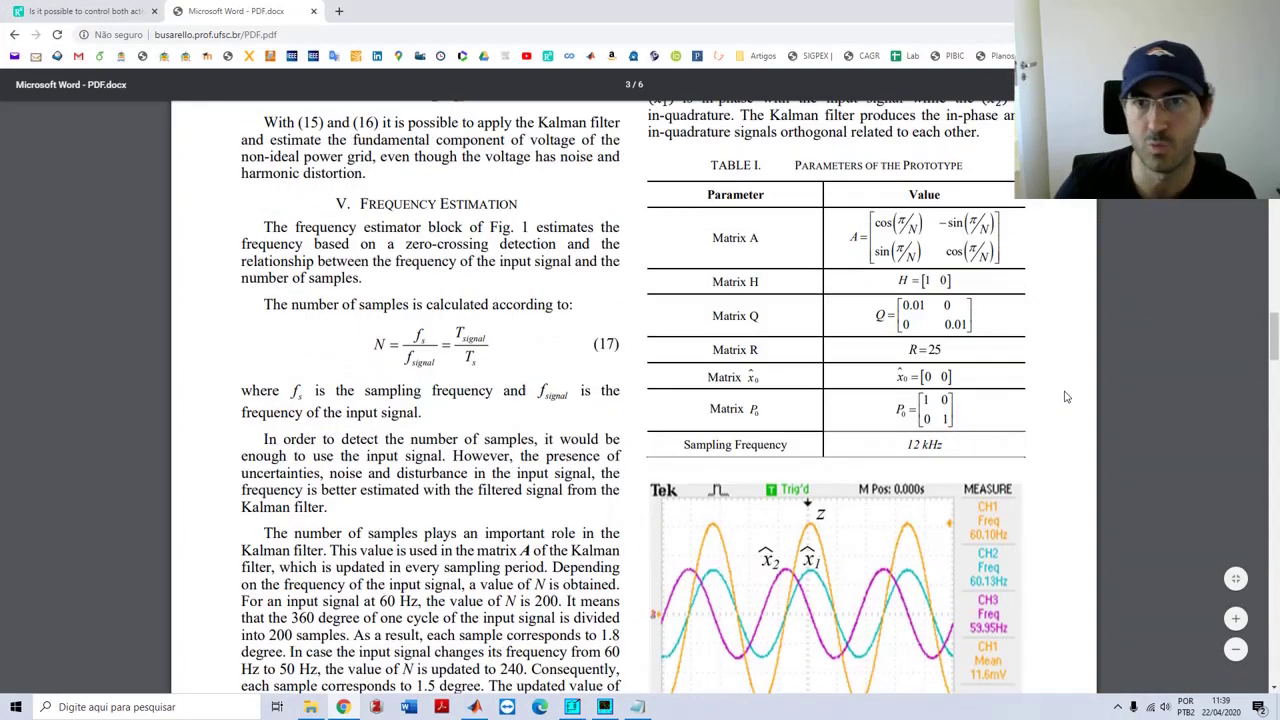
{"action": "scroll", "coordinate": [1100, 366], "scroll_direction": "up", "scroll_amount": 5}
{"action": "scroll", "coordinate": [1102, 372], "scroll_direction": "up", "scroll_amount": 12}
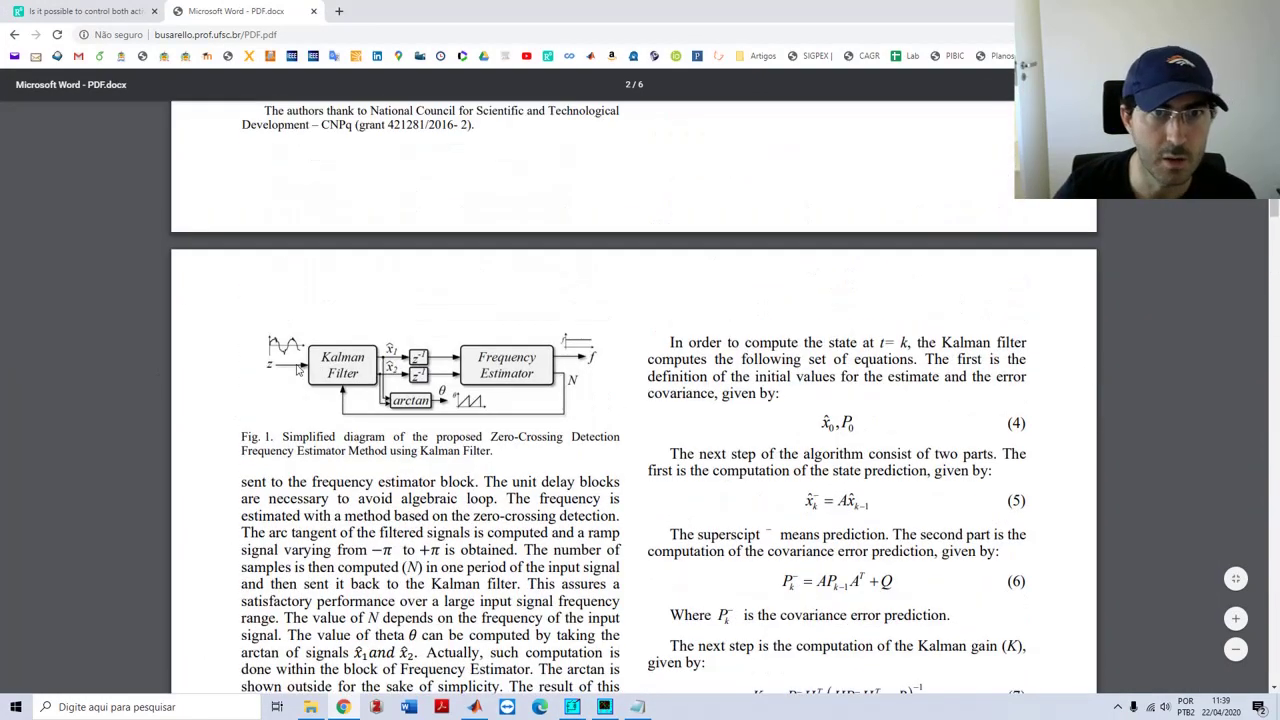
{"action": "left_click", "coordinate": [1235, 618]}
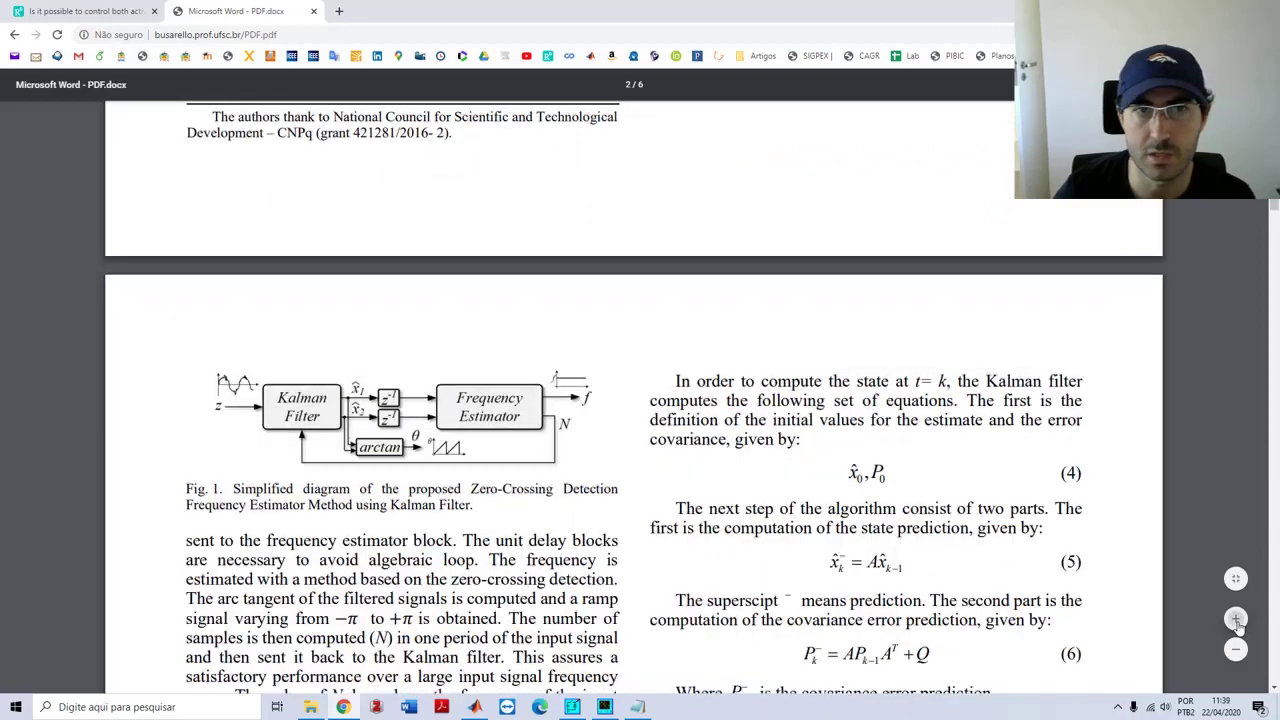
{"action": "left_click", "coordinate": [1235, 618]}
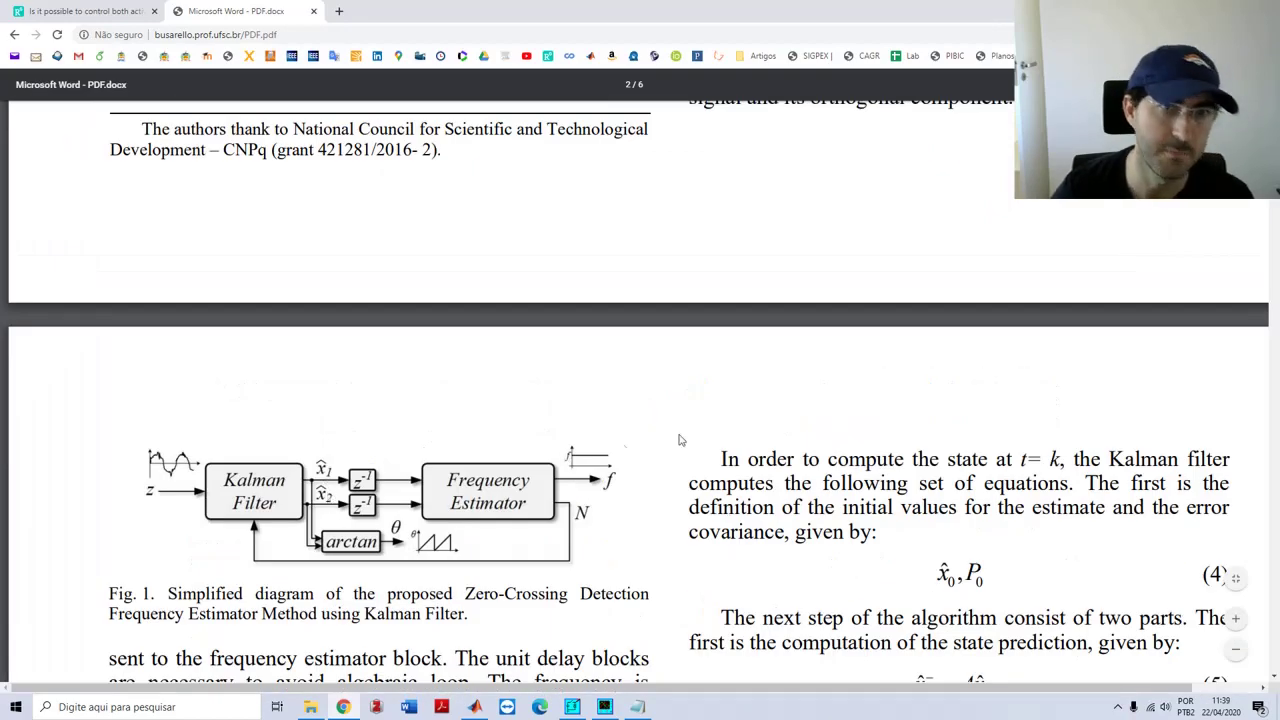
{"action": "scroll", "coordinate": [1070, 445], "scroll_direction": "up", "scroll_amount": 1}
{"action": "scroll", "coordinate": [1072, 453], "scroll_direction": "up", "scroll_amount": 10}
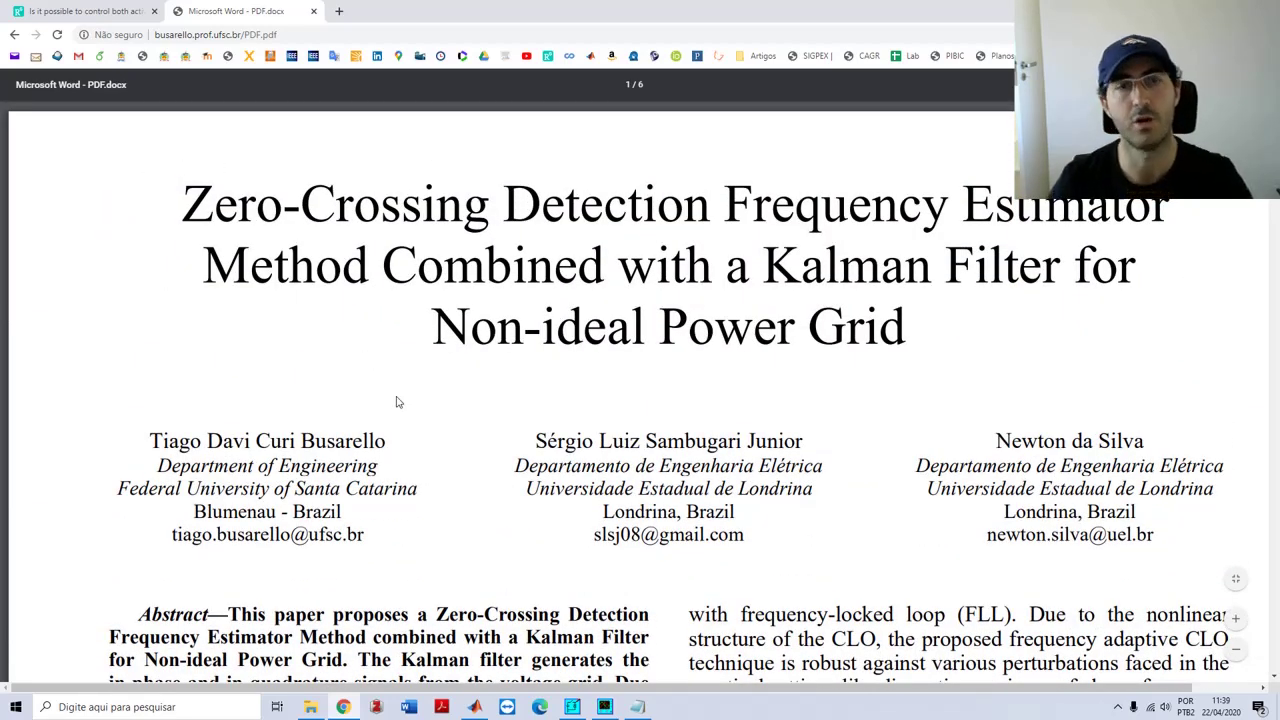
{"action": "scroll", "coordinate": [396, 402], "scroll_direction": "down", "scroll_amount": 1}
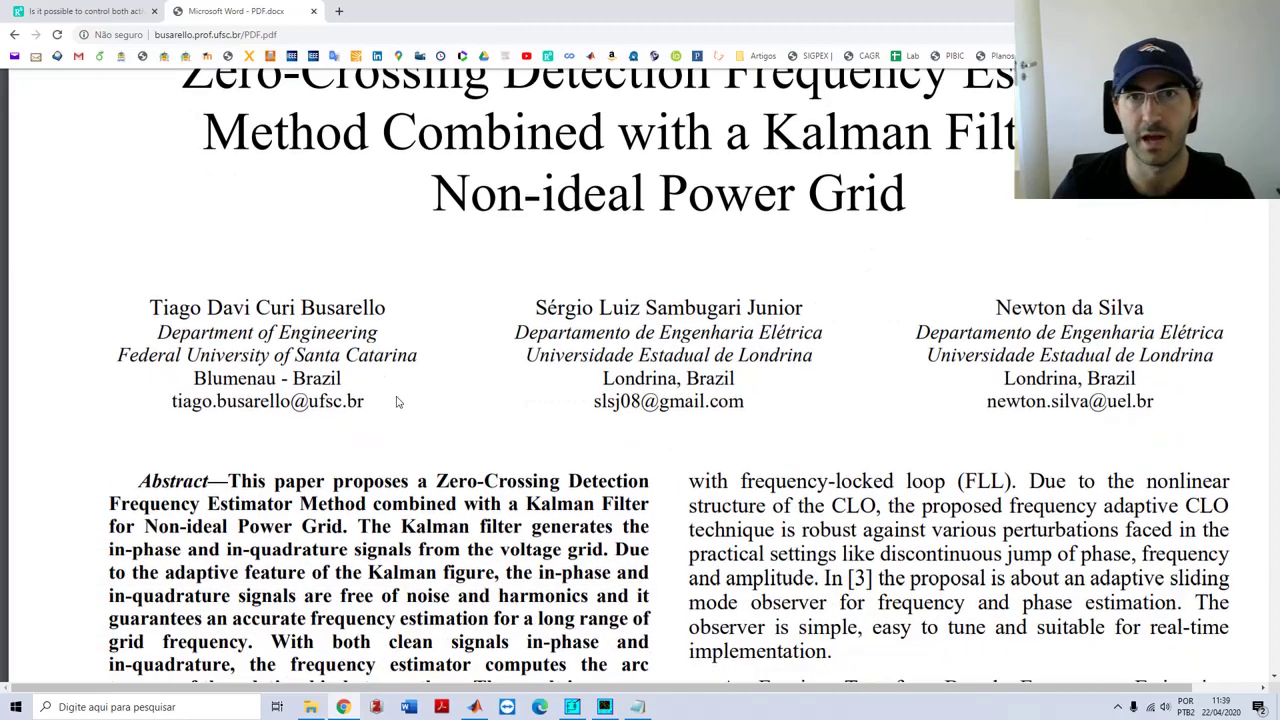
{"action": "scroll", "coordinate": [396, 402], "scroll_direction": "down", "scroll_amount": 5}
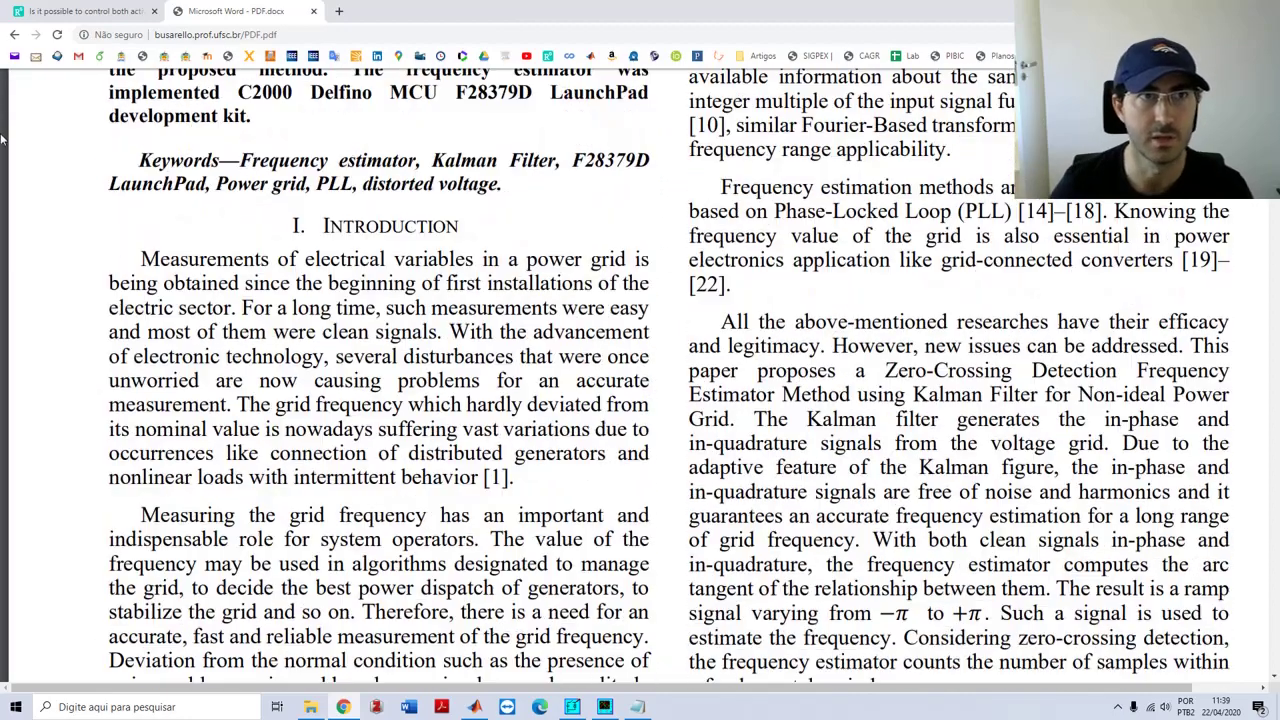
From the publications list, open the SOGI digital PLL paper's PDF, zoomed in at page 2
{"action": "left_click", "coordinate": [14, 34]}
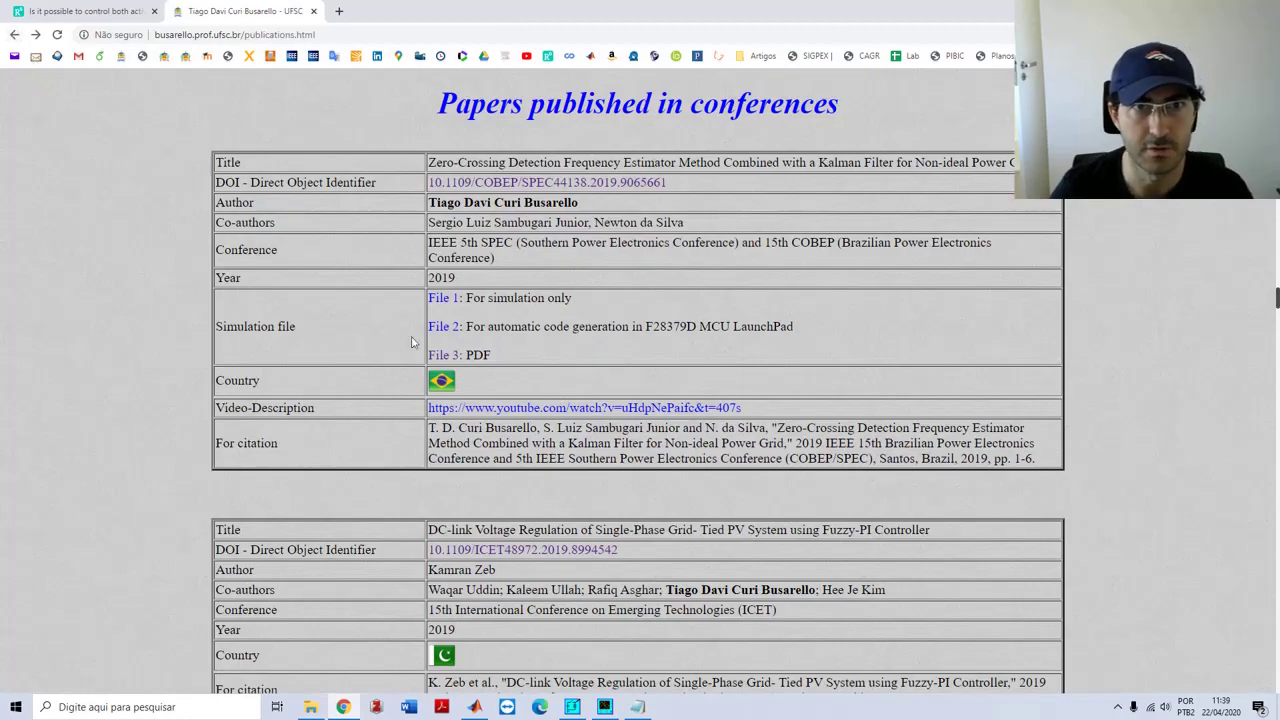
{"action": "scroll", "coordinate": [561, 368], "scroll_direction": "down", "scroll_amount": 10}
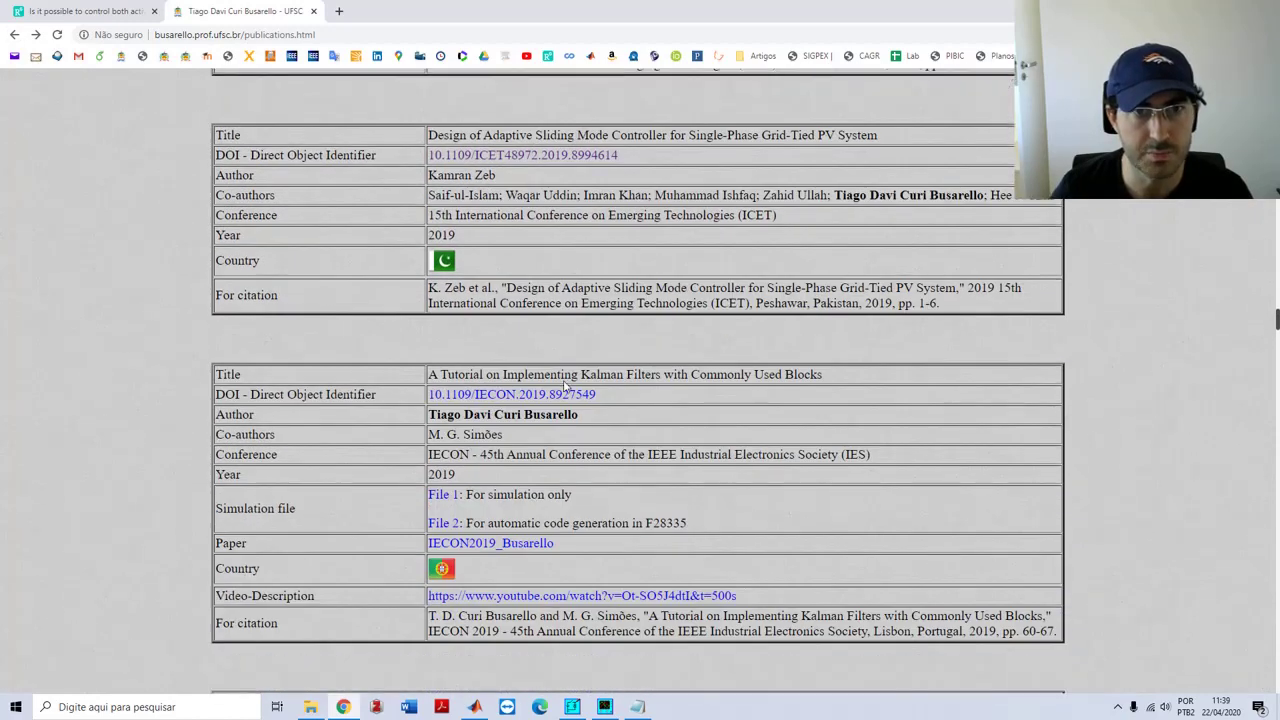
{"action": "scroll", "coordinate": [564, 381], "scroll_direction": "down", "scroll_amount": 1}
{"action": "left_click", "coordinate": [448, 458]}
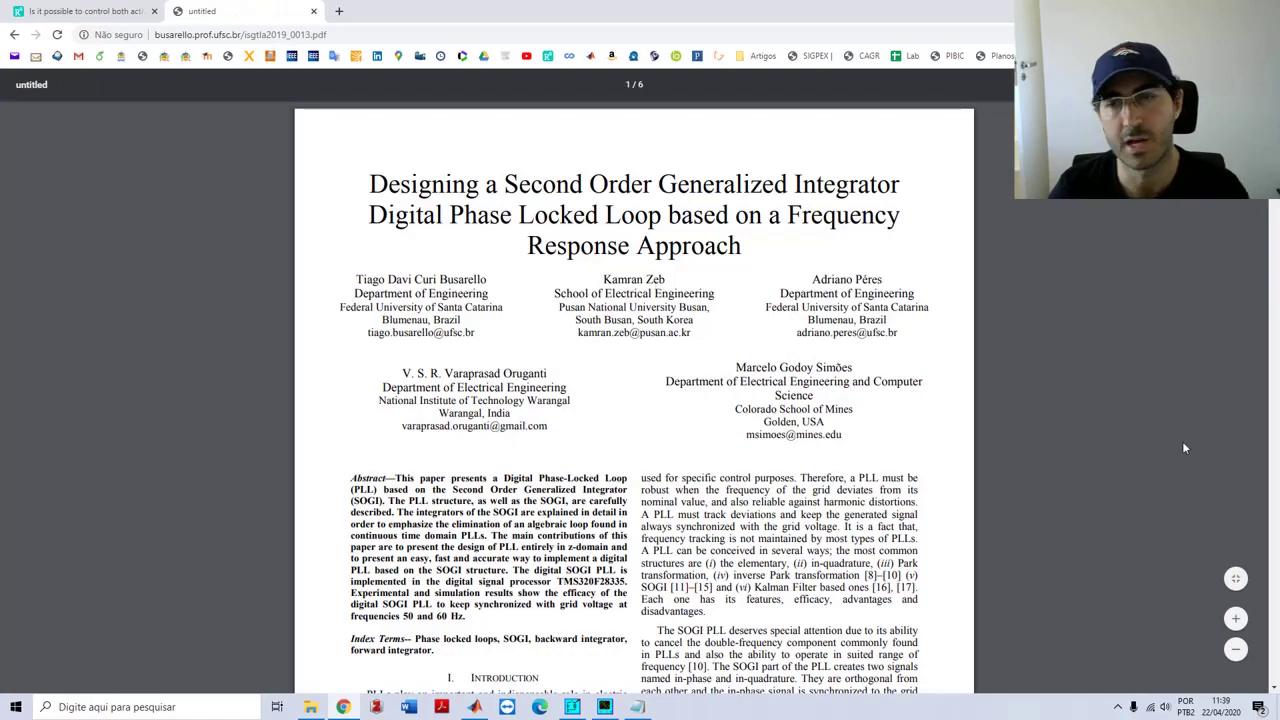
{"action": "left_click", "coordinate": [1236, 618]}
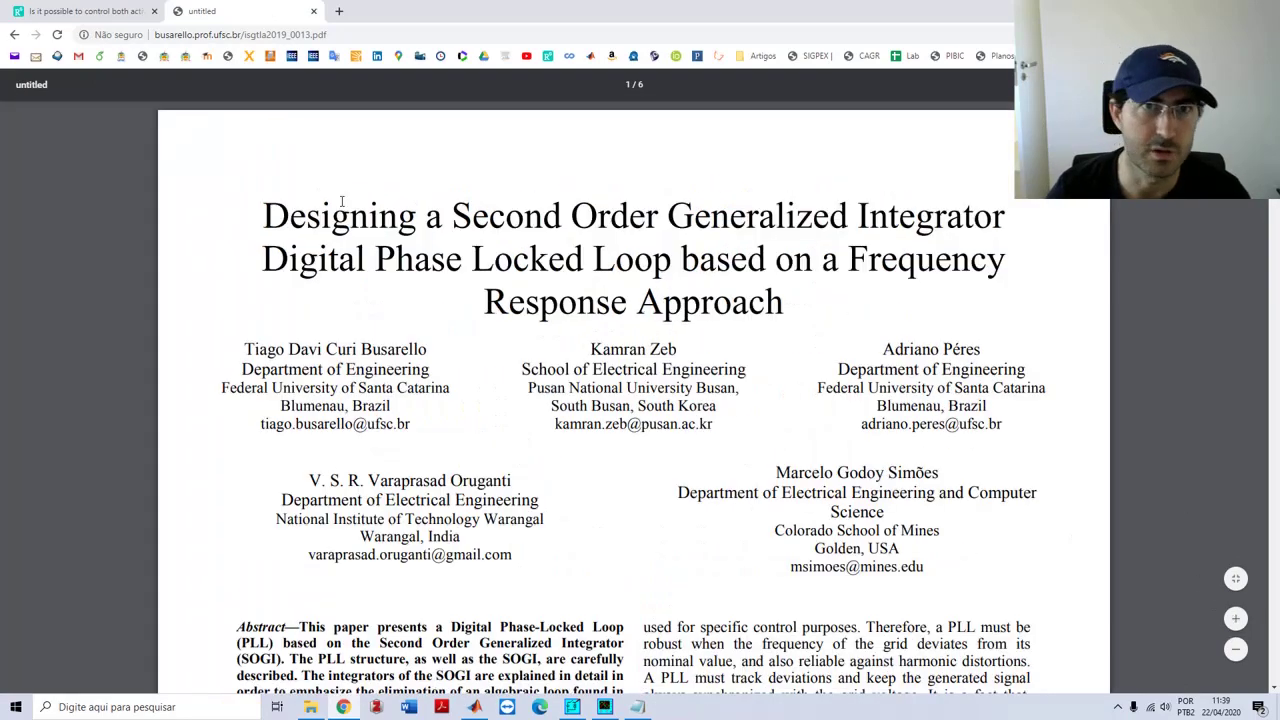
{"action": "scroll", "coordinate": [622, 277], "scroll_direction": "down", "scroll_amount": 10}
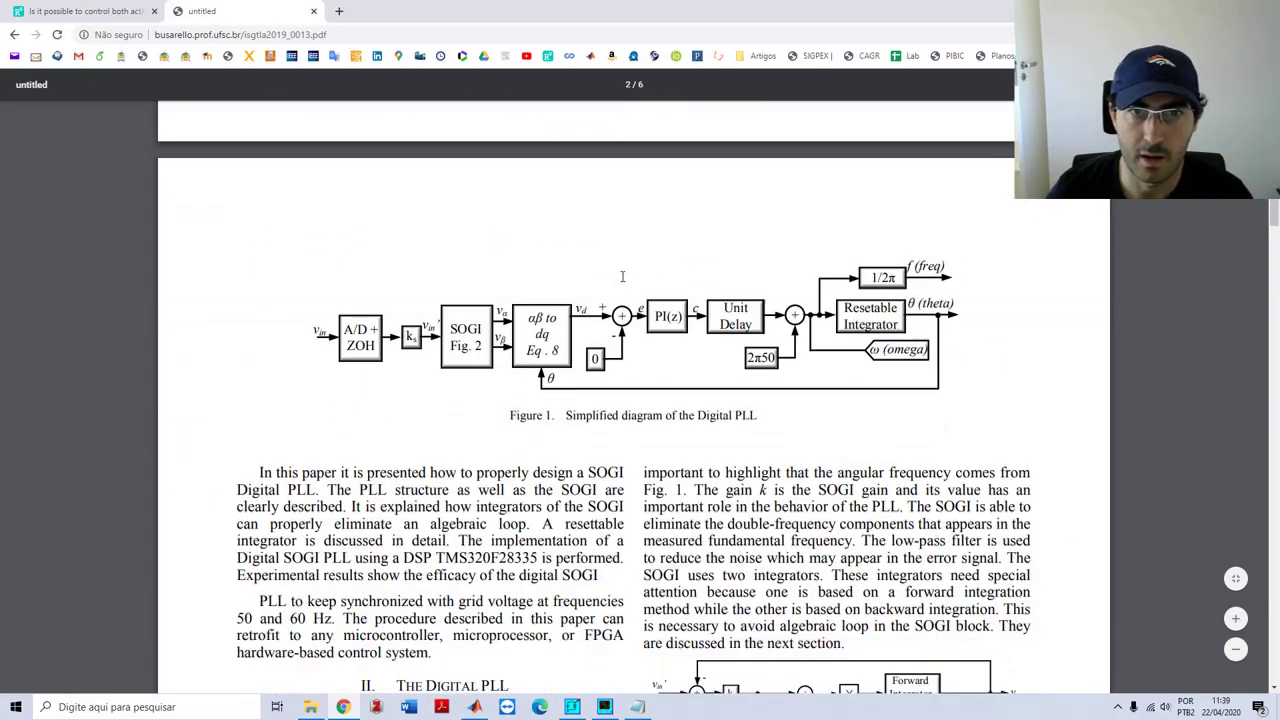
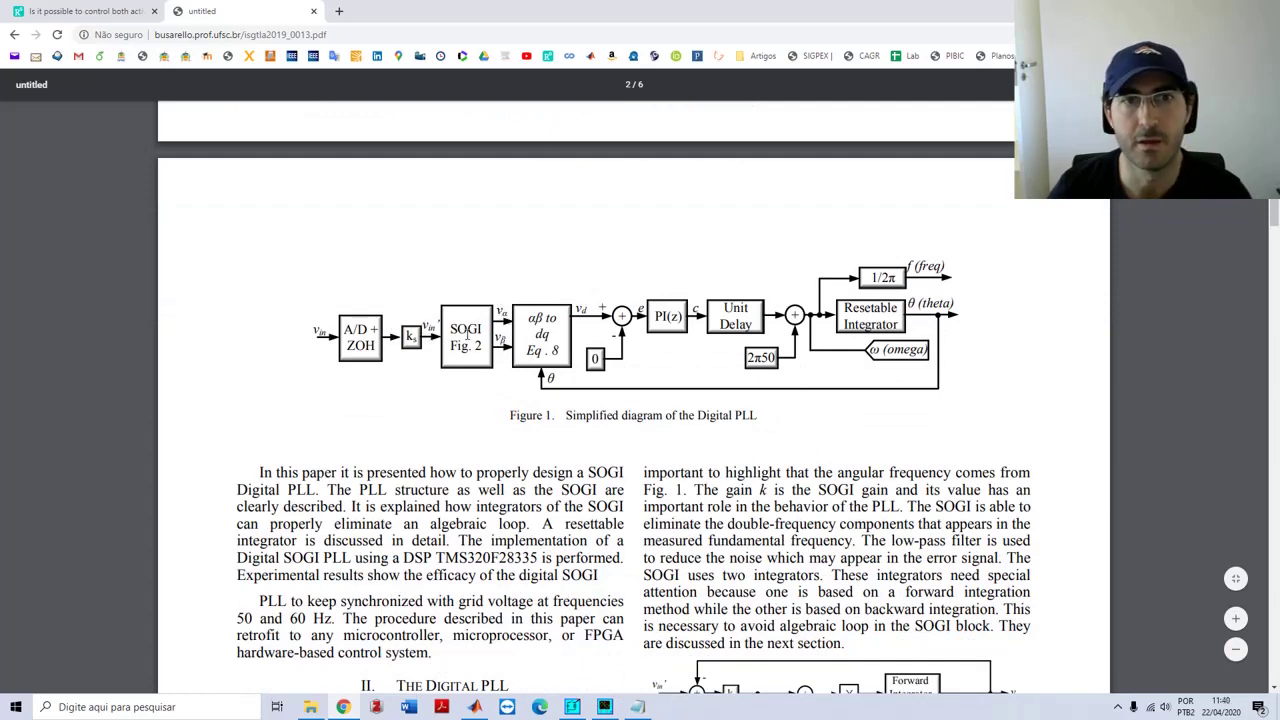
Enlarge the PLL paper's PDF page and scroll down to Figure 2, the simplified SOGI diagram
{"action": "scroll", "coordinate": [707, 421], "scroll_direction": "down", "scroll_amount": 3}
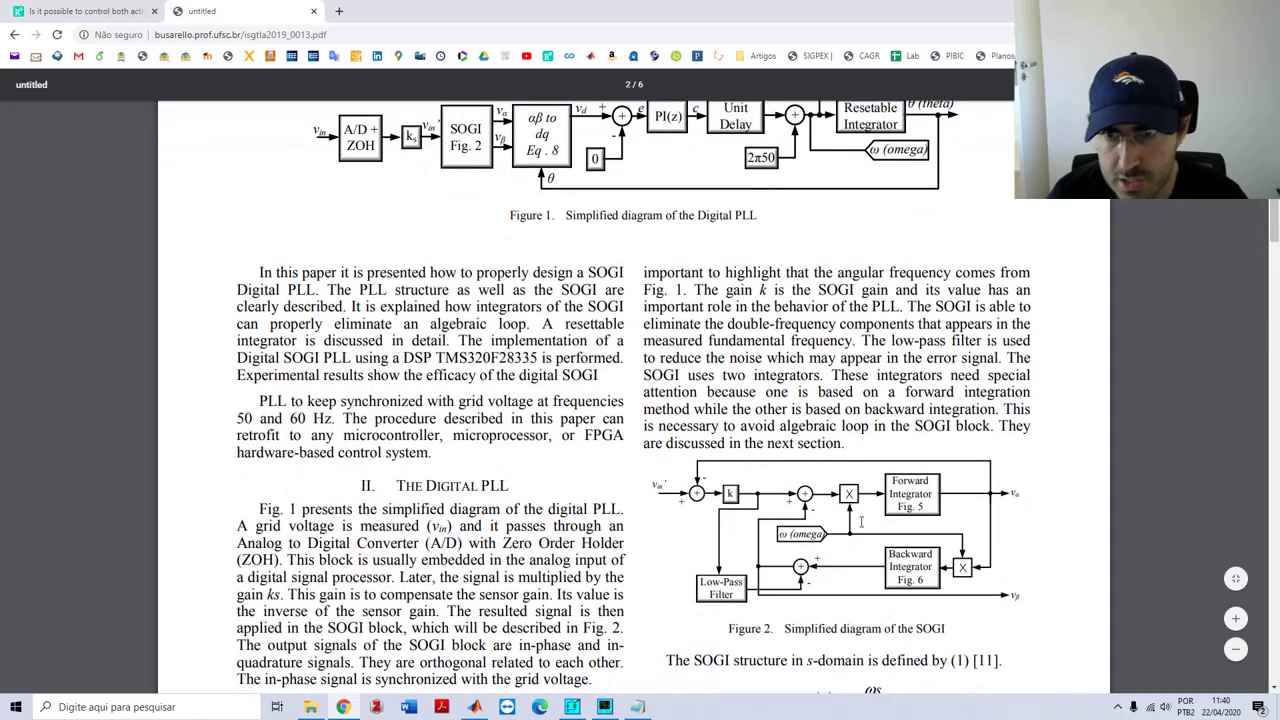
{"action": "left_click", "coordinate": [1236, 618]}
{"action": "scroll", "coordinate": [850, 512], "scroll_direction": "down", "scroll_amount": 2}
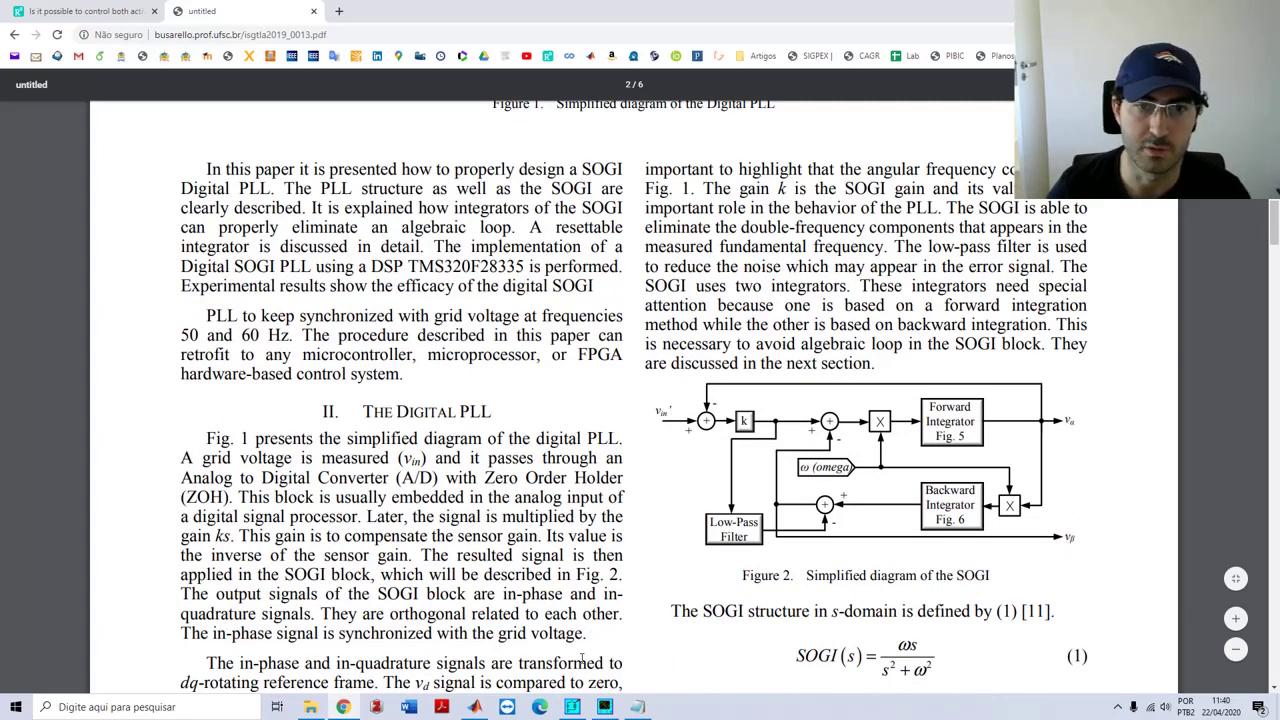
{"action": "left_click", "coordinate": [572, 707]}
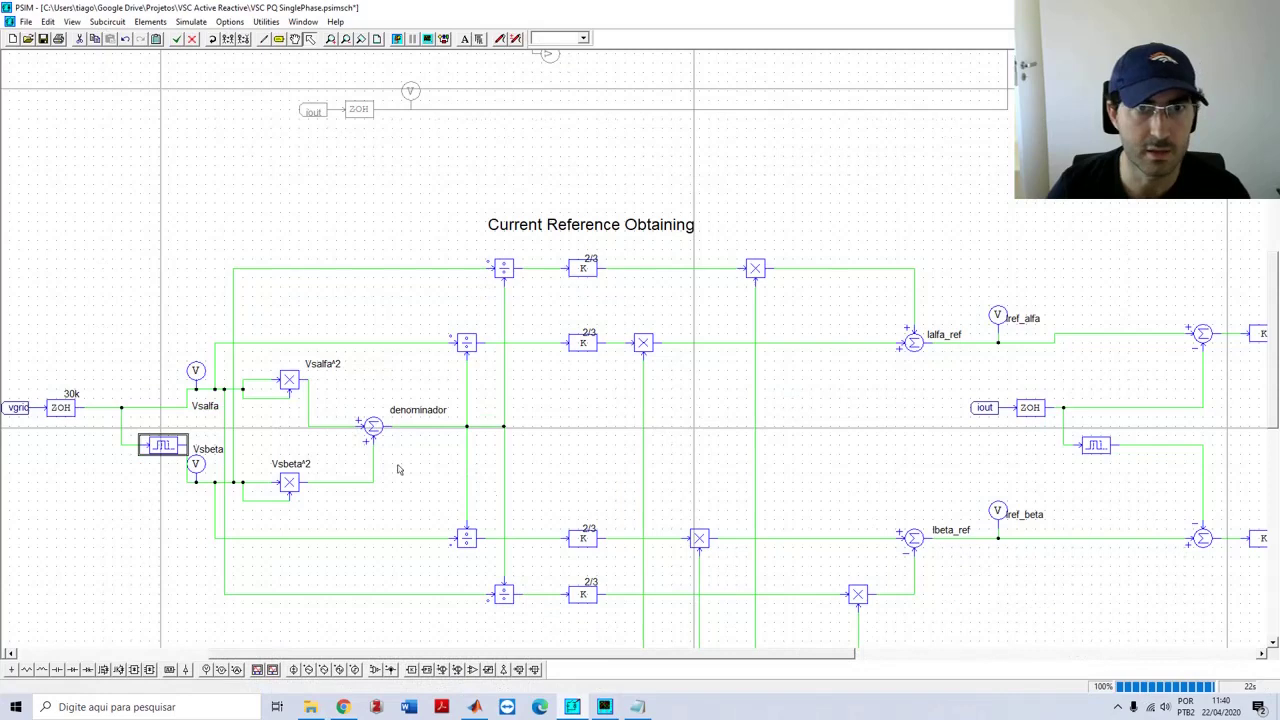
{"action": "left_click", "coordinate": [163, 447]}
{"action": "left_click", "coordinate": [1095, 445]}
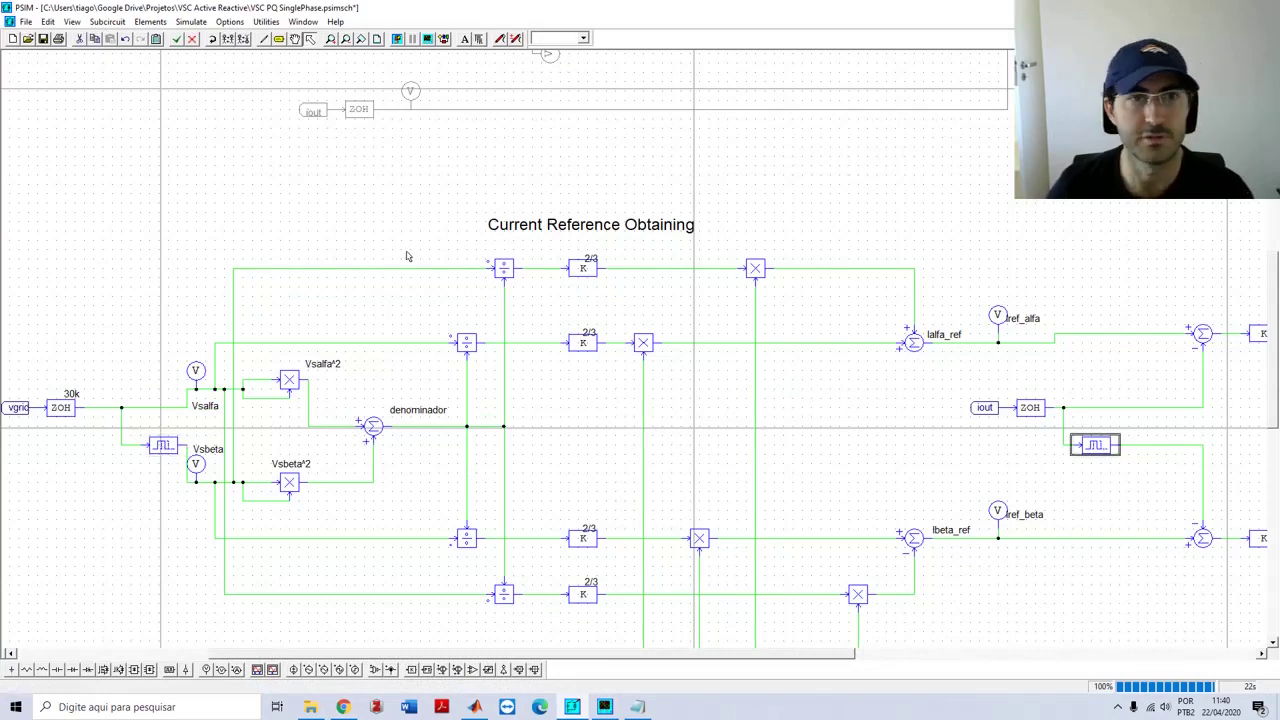
{"action": "scroll", "coordinate": [408, 314], "scroll_direction": "up", "scroll_amount": 3}
{"action": "scroll", "coordinate": [407, 316], "scroll_direction": "down", "scroll_amount": 3}
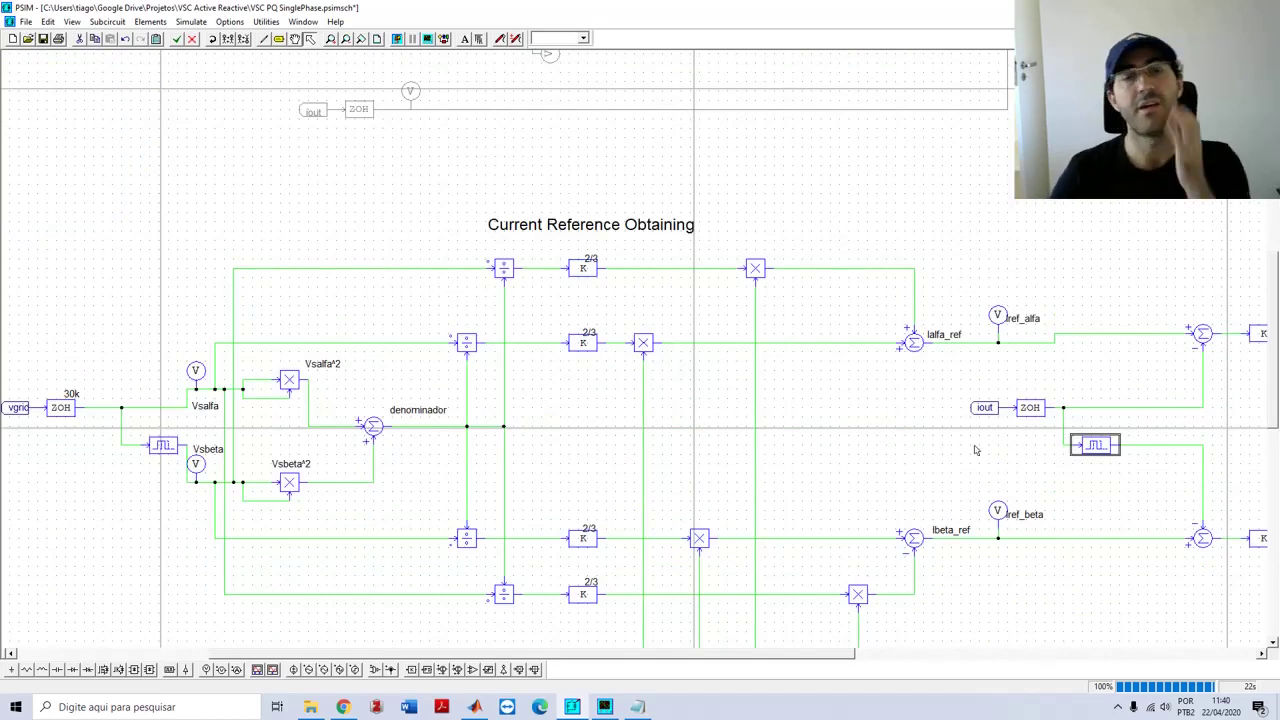
{"action": "scroll", "coordinate": [717, 475], "scroll_direction": "down", "scroll_amount": 2}
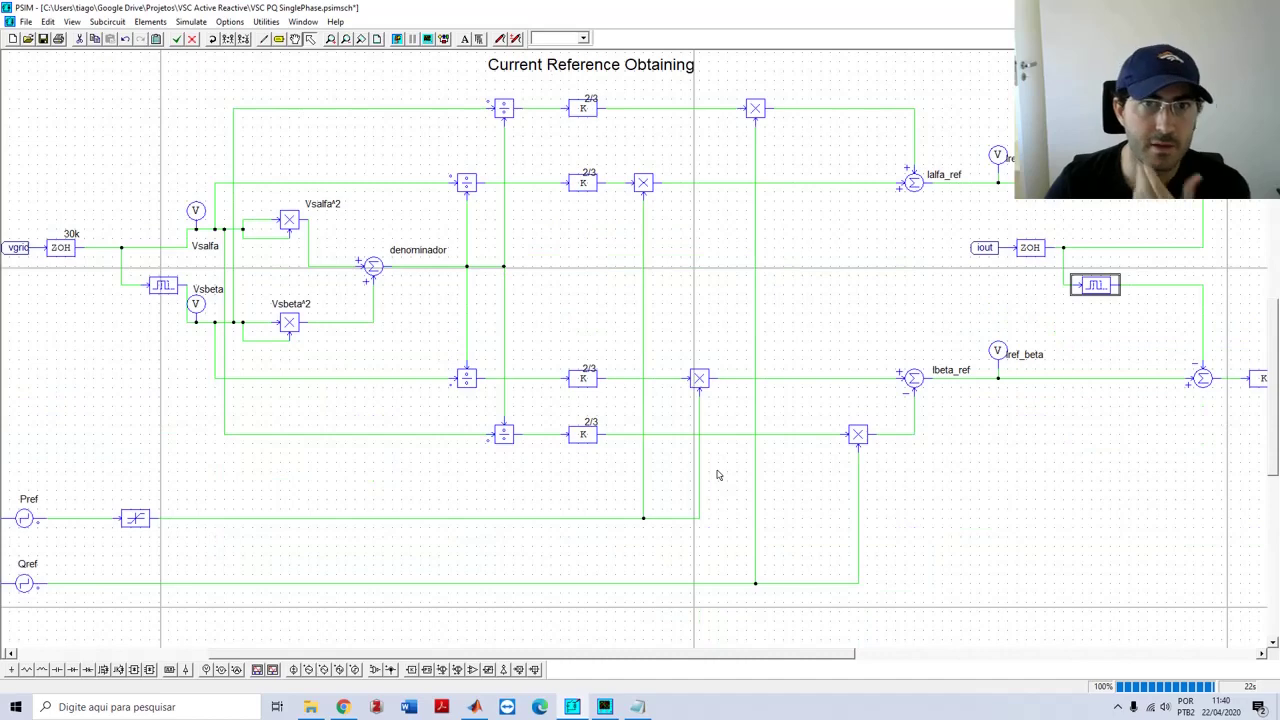
{"action": "left_click_drag", "start_coordinate": [480, 494], "coordinate": [575, 494]}
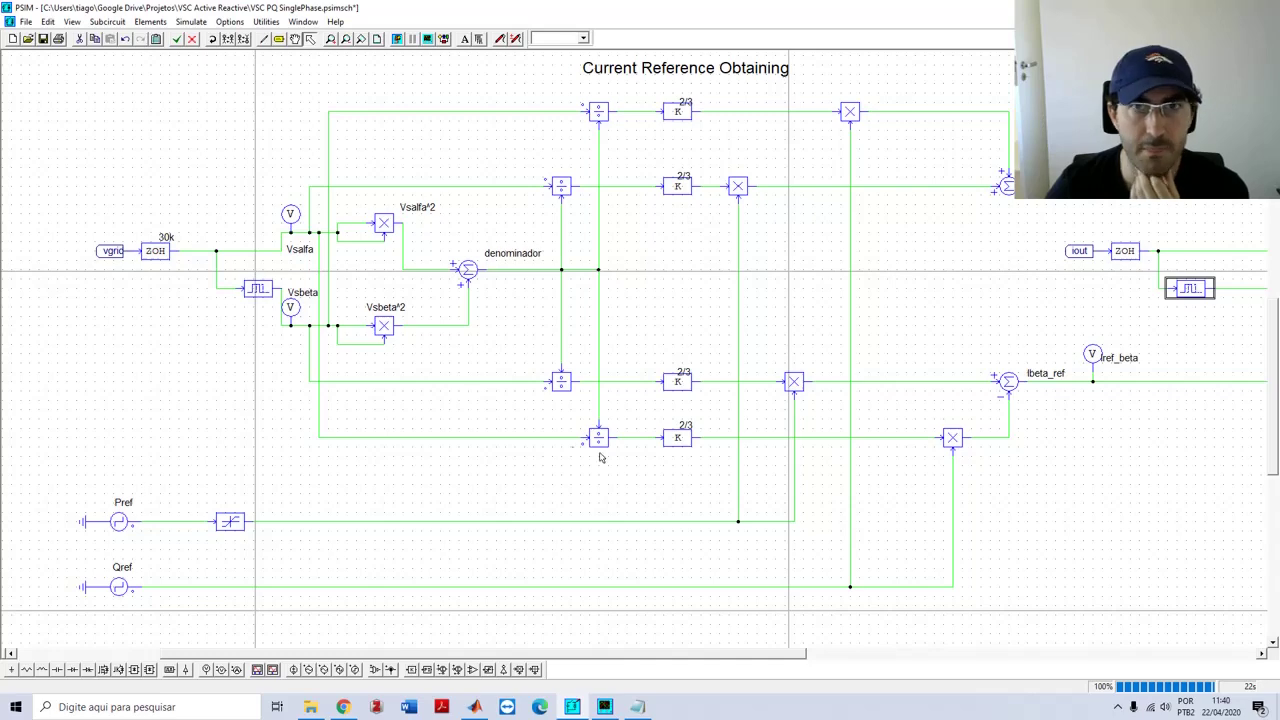
{"action": "scroll", "coordinate": [600, 457], "scroll_direction": "up", "scroll_amount": 5}
{"action": "scroll", "coordinate": [735, 440], "scroll_direction": "right", "scroll_amount": 2}
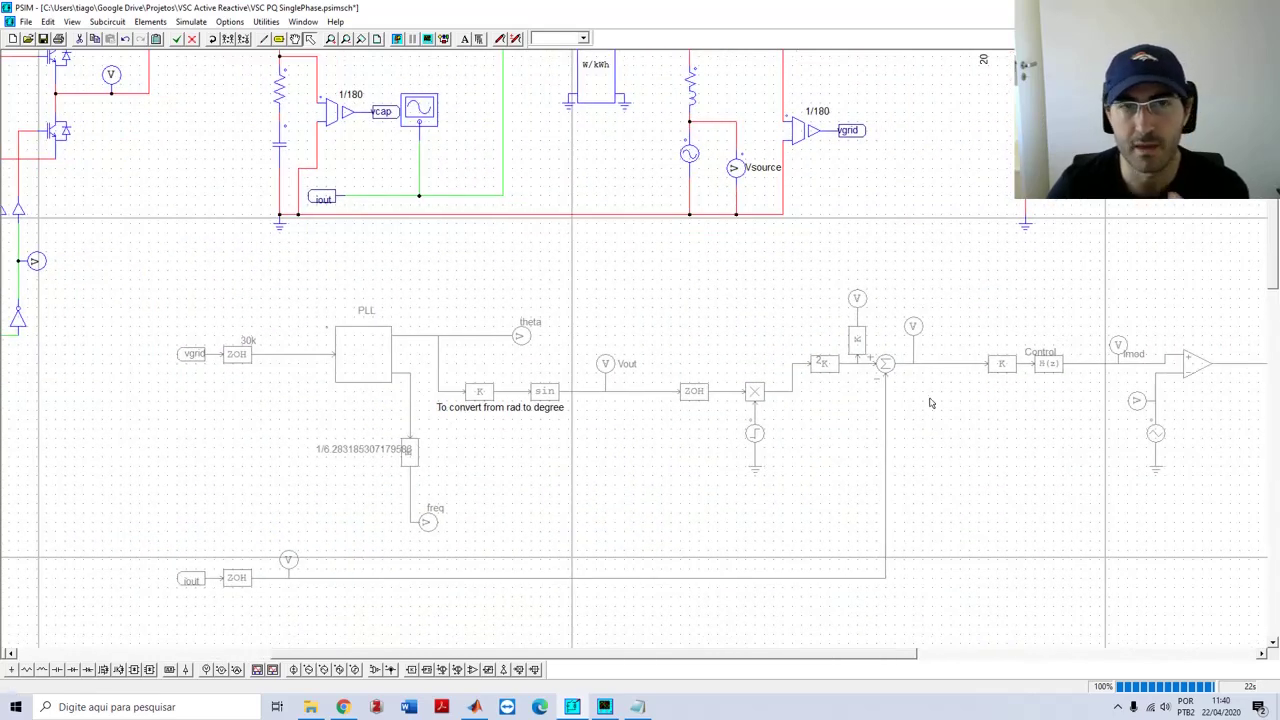
{"action": "scroll", "coordinate": [976, 446], "scroll_direction": "right", "scroll_amount": 1}
{"action": "left_click", "coordinate": [355, 360]}
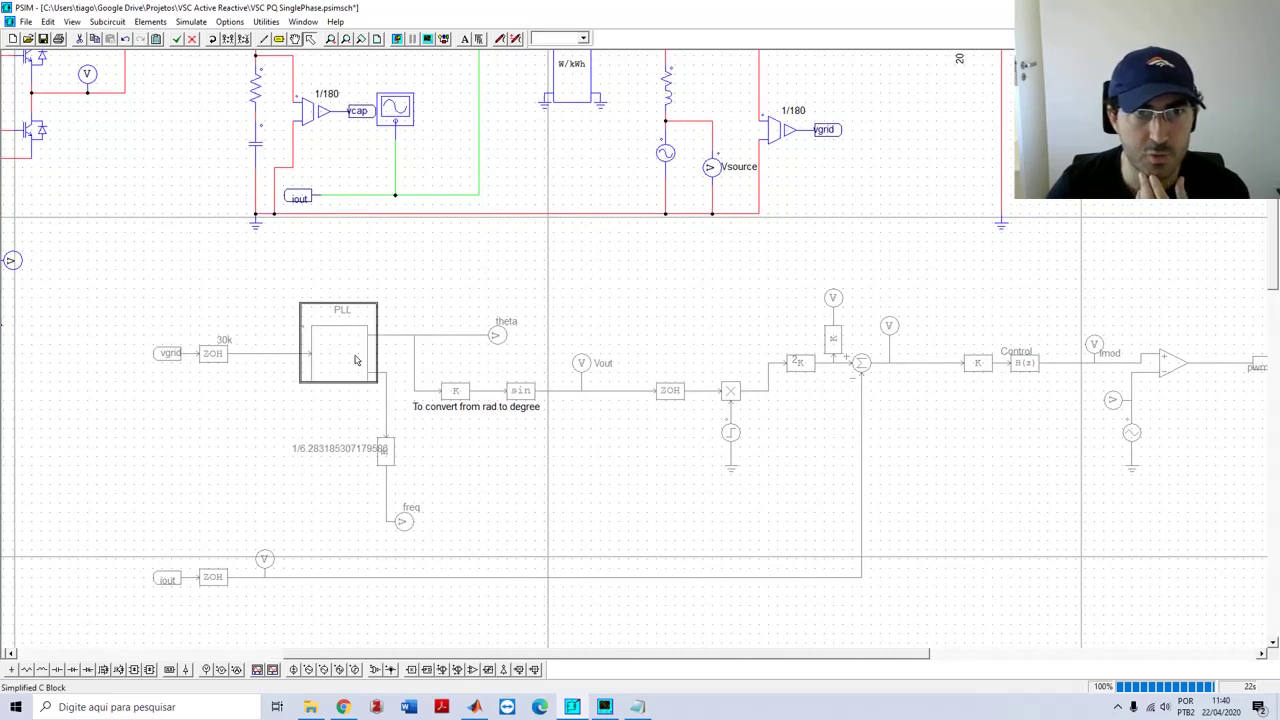
{"action": "scroll", "coordinate": [423, 380], "scroll_direction": "down", "scroll_amount": 6}
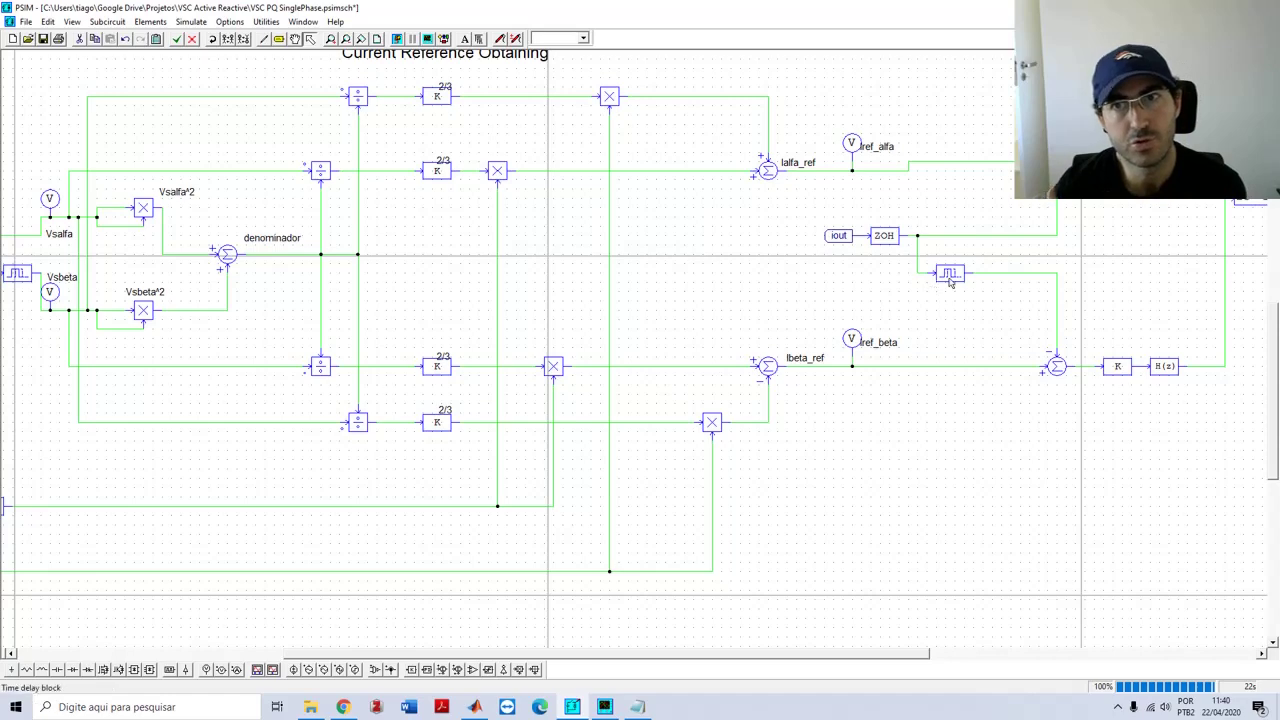
{"action": "scroll", "coordinate": [548, 283], "scroll_direction": "up", "scroll_amount": 8}
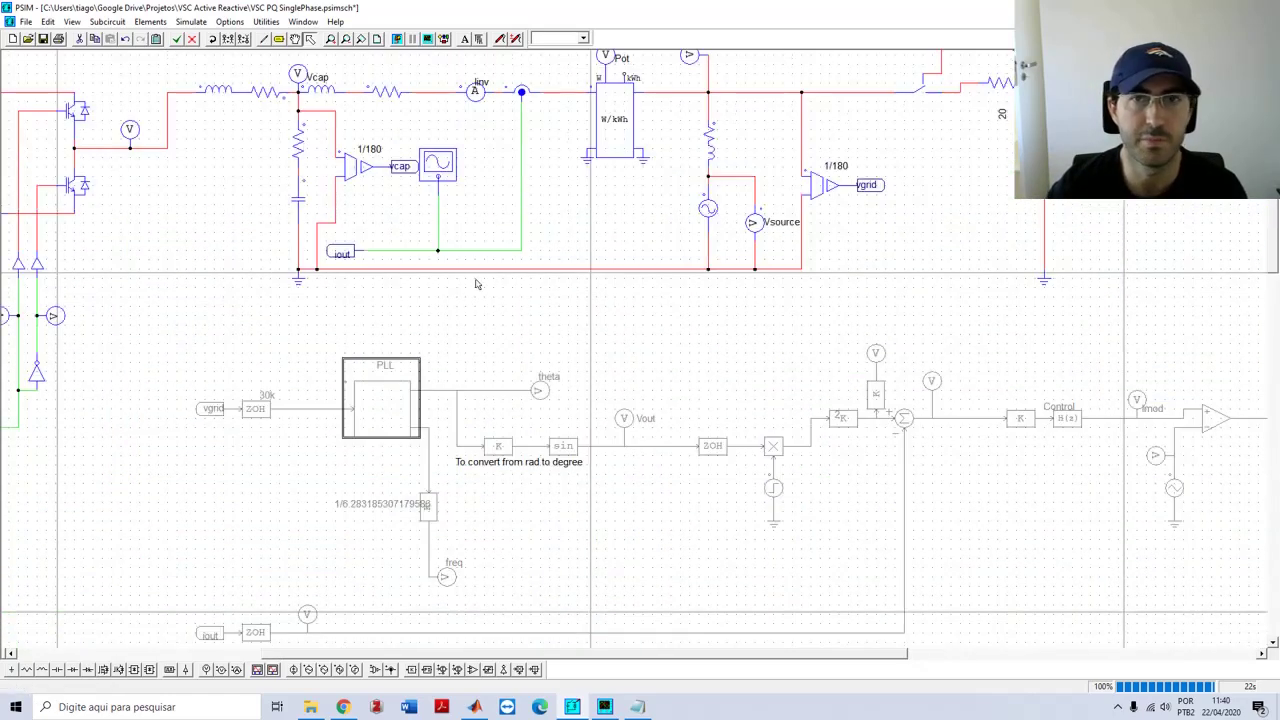
{"action": "scroll", "coordinate": [549, 320], "scroll_direction": "down", "scroll_amount": 10}
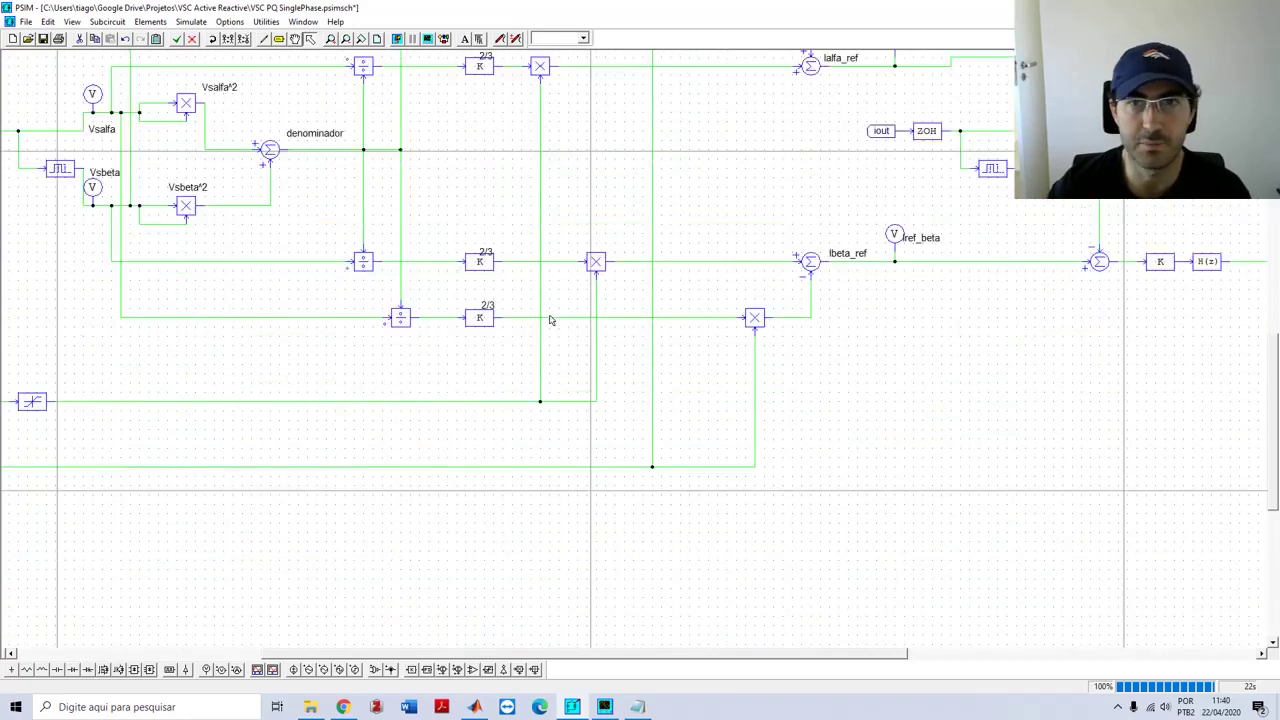
{"action": "scroll", "coordinate": [986, 421], "scroll_direction": "up", "scroll_amount": 2}
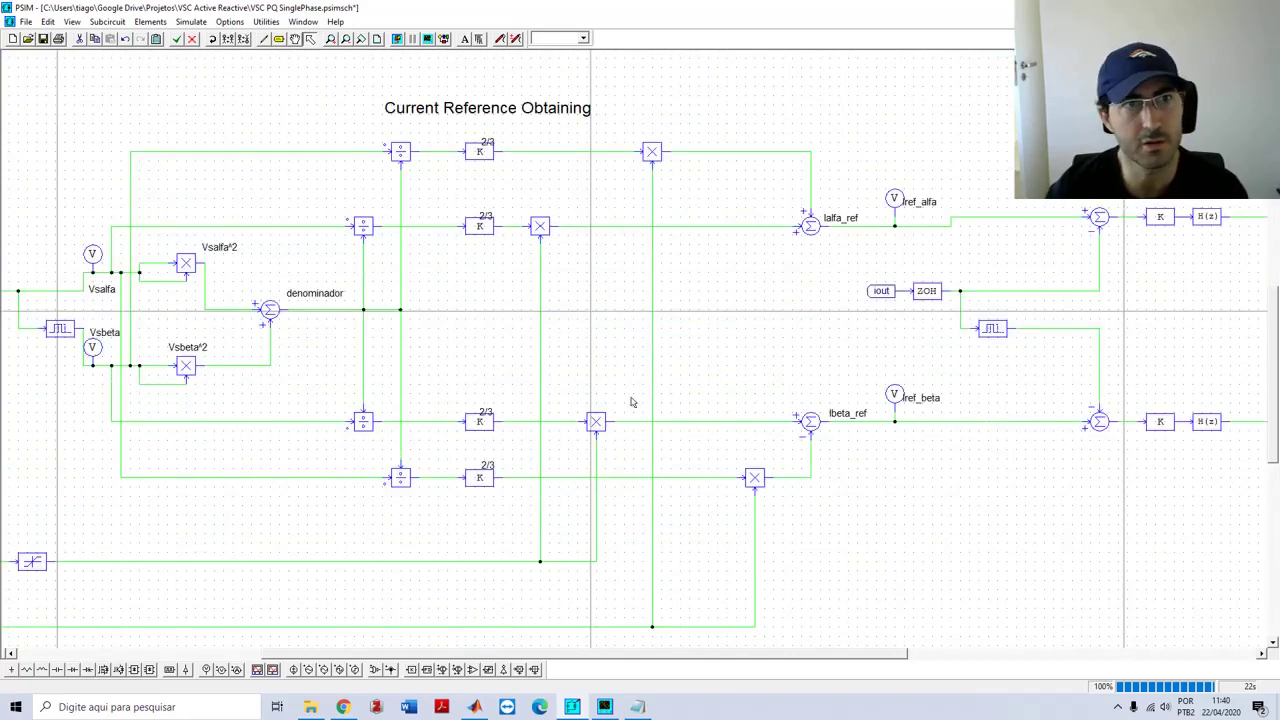
{"action": "scroll", "coordinate": [277, 489], "scroll_direction": "down", "scroll_amount": 2}
{"action": "scroll", "coordinate": [277, 489], "scroll_direction": "left", "scroll_amount": 1}
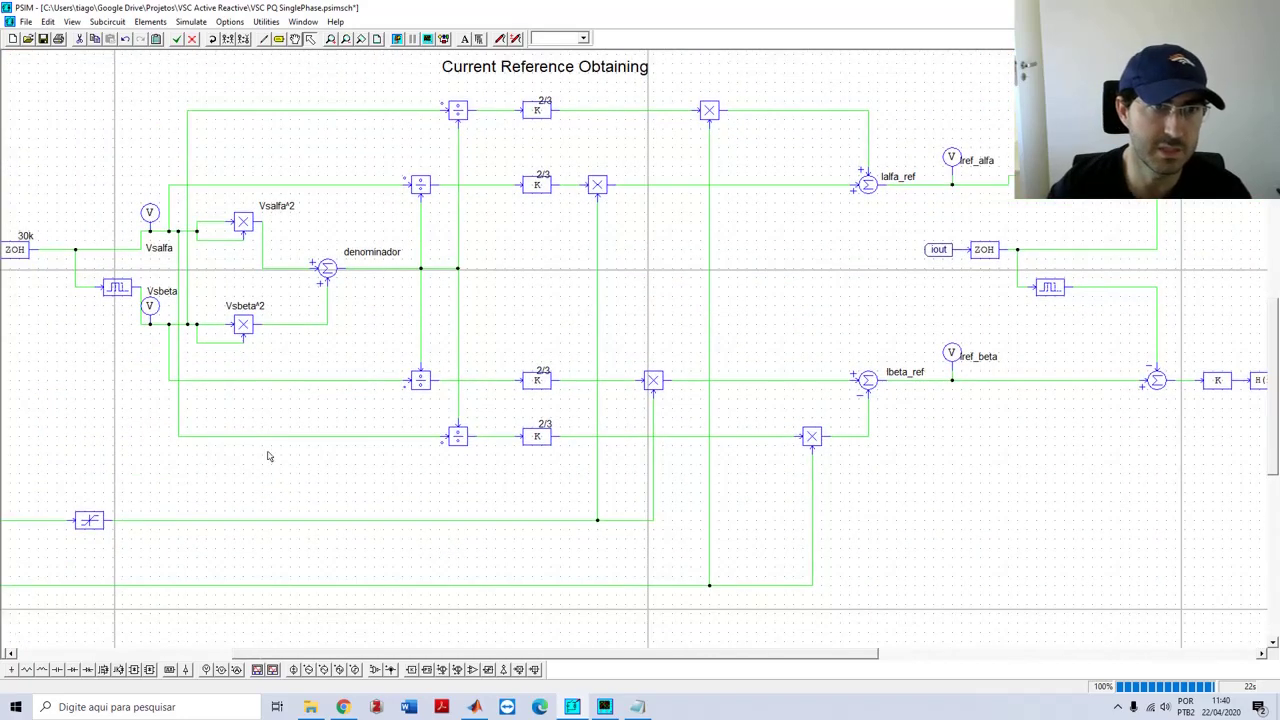
{"action": "scroll", "coordinate": [358, 362], "scroll_direction": "up", "scroll_amount": 10}
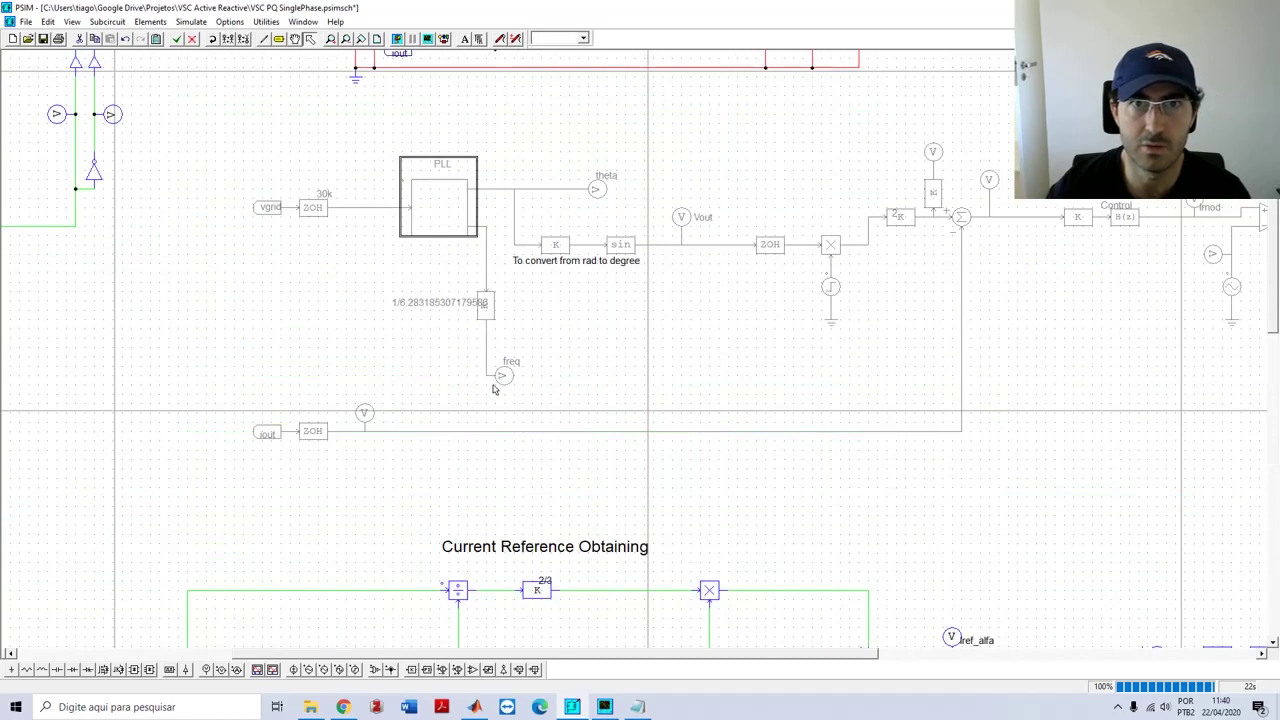
Inspect the Control H(z) blocks on the alpha and beta paths by selecting each
{"action": "left_click_drag", "start_coordinate": [210, 133], "coordinate": [1174, 478]}
{"action": "left_click", "coordinate": [1165, 510]}
{"action": "scroll", "coordinate": [1165, 507], "scroll_direction": "right", "scroll_amount": 5}
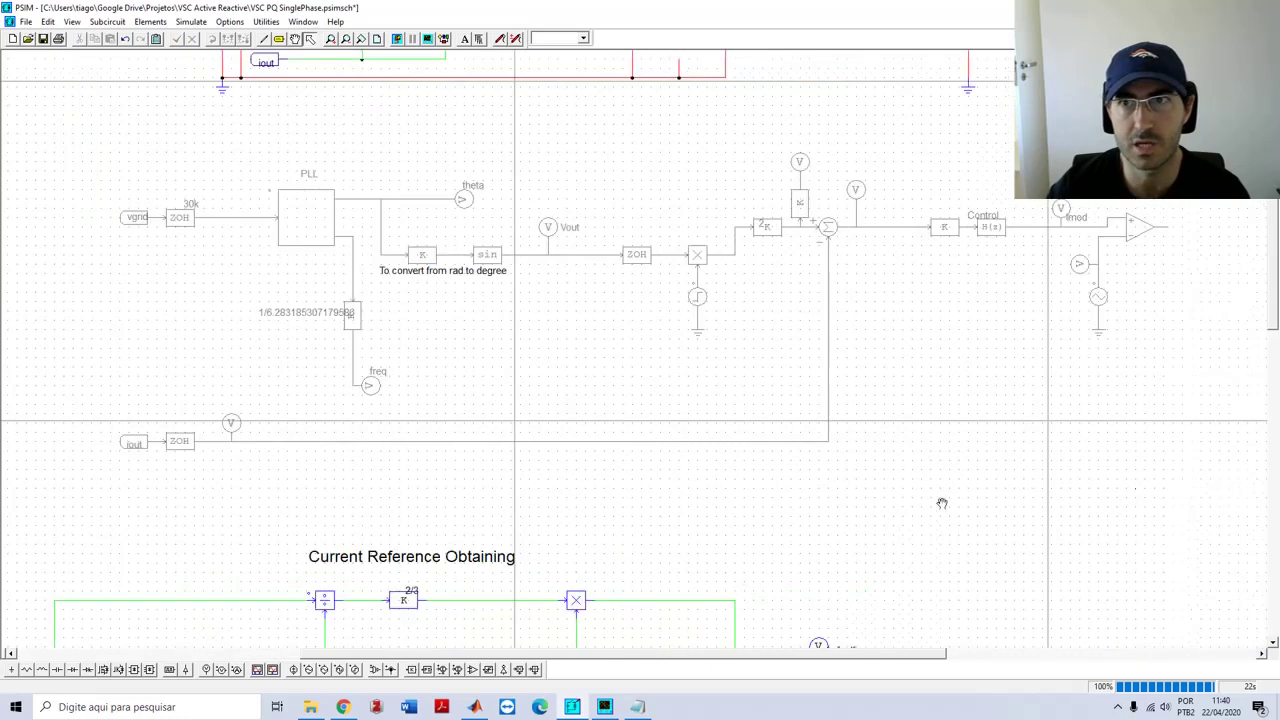
{"action": "left_click", "coordinate": [896, 230]}
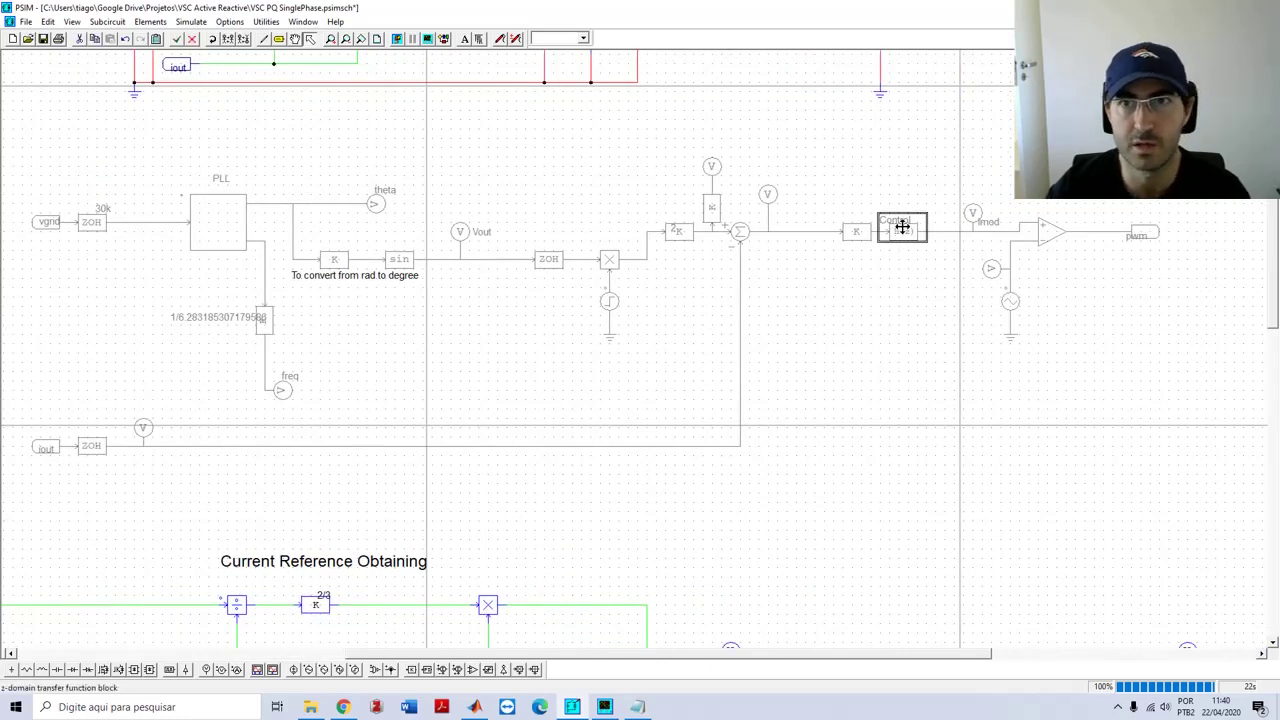
{"action": "scroll", "coordinate": [919, 317], "scroll_direction": "down", "scroll_amount": 10}
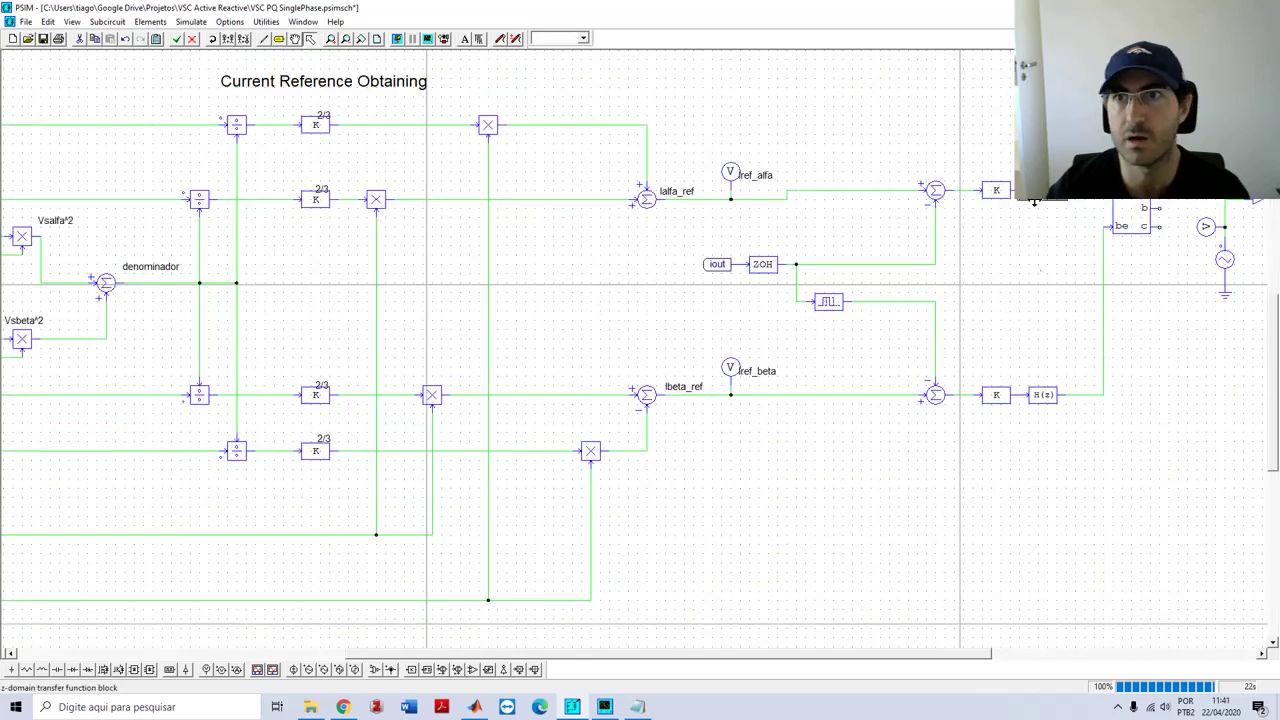
{"action": "left_click", "coordinate": [1050, 408]}
{"action": "left_click", "coordinate": [1050, 406]}
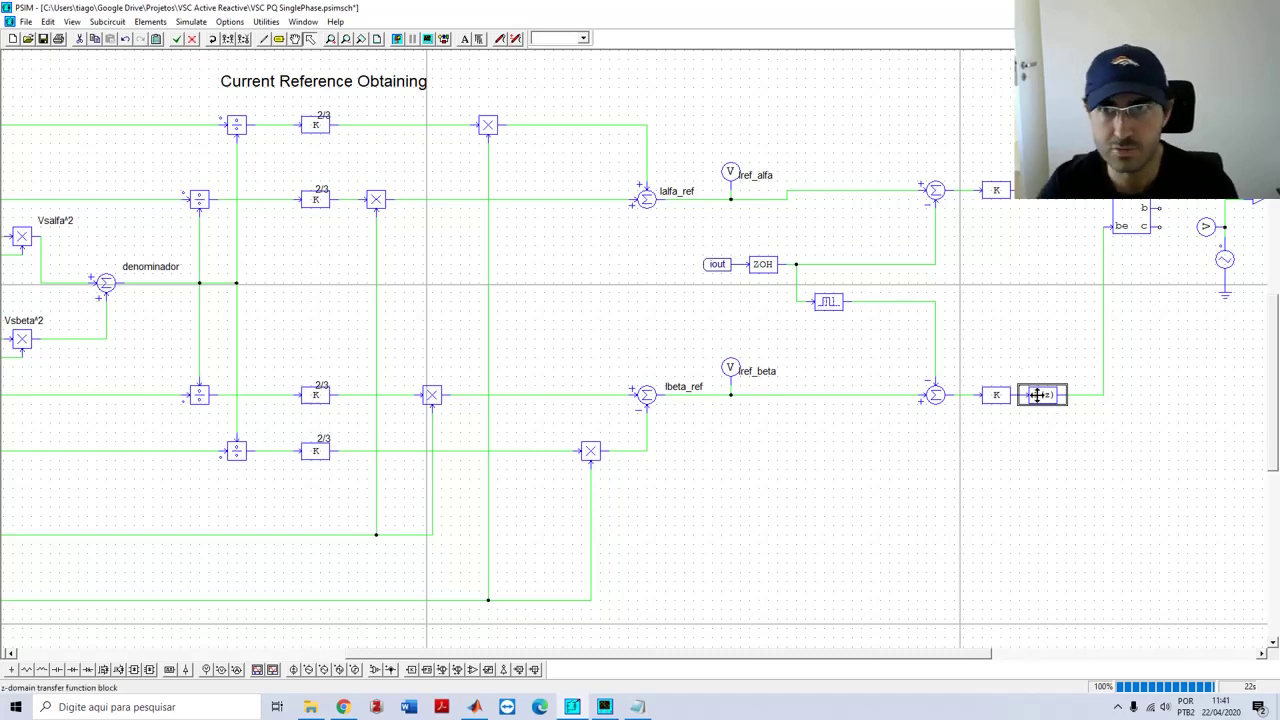
{"action": "left_click", "coordinate": [1057, 395]}
{"action": "left_click", "coordinate": [1057, 395]}
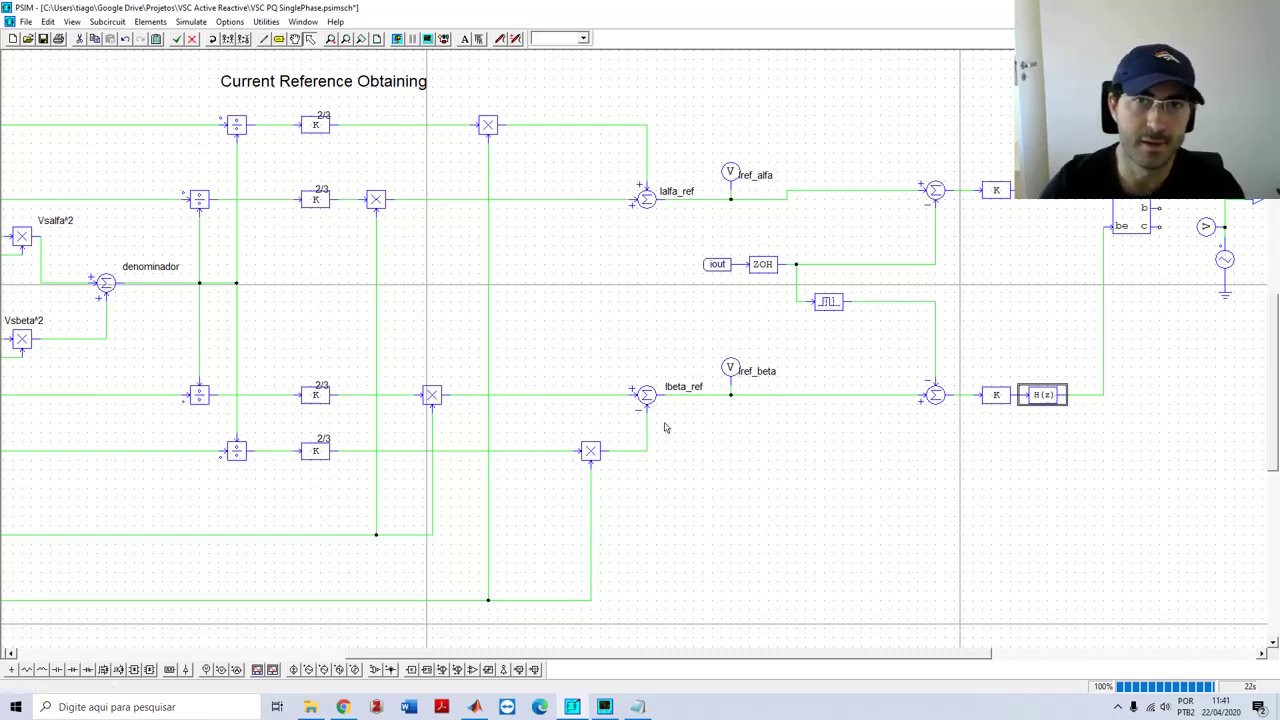
Select the iout delay block, the PLL block, and the Pref and Qref sources
{"action": "left_click", "coordinate": [830, 308]}
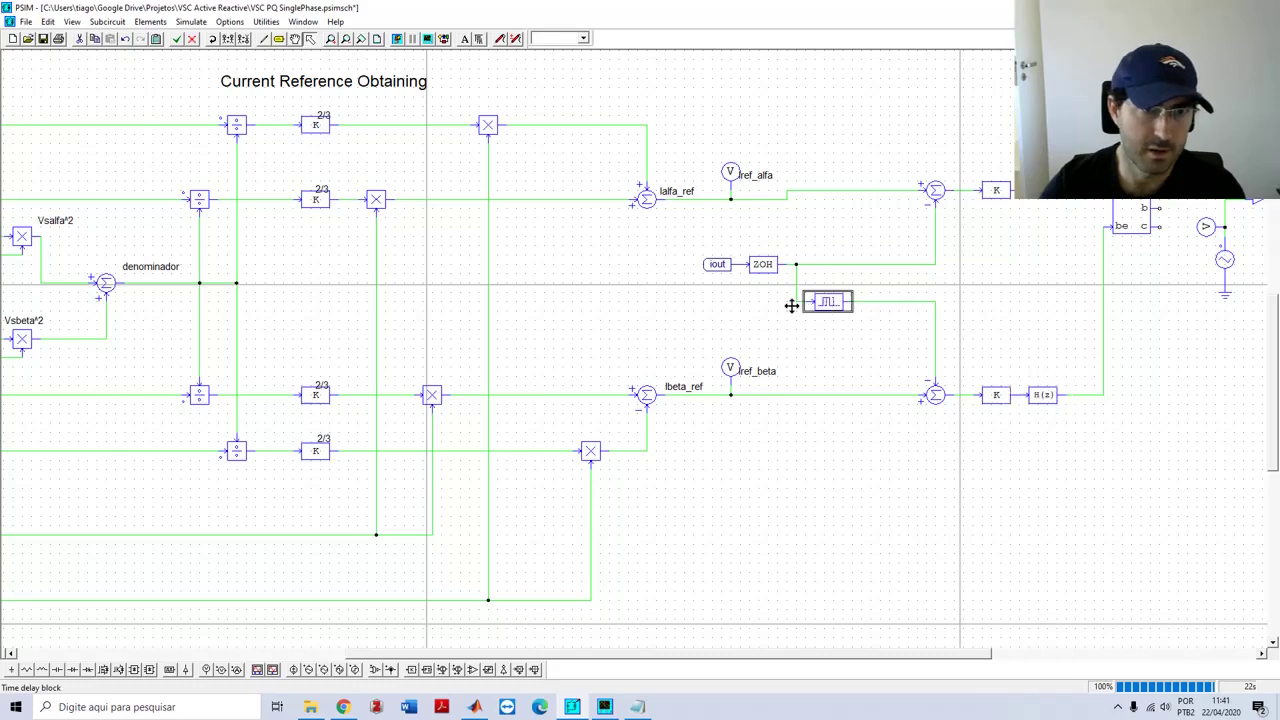
{"action": "left_click_drag", "start_coordinate": [686, 309], "coordinate": [795, 357]}
{"action": "scroll", "coordinate": [795, 357], "scroll_direction": "up", "scroll_amount": 6}
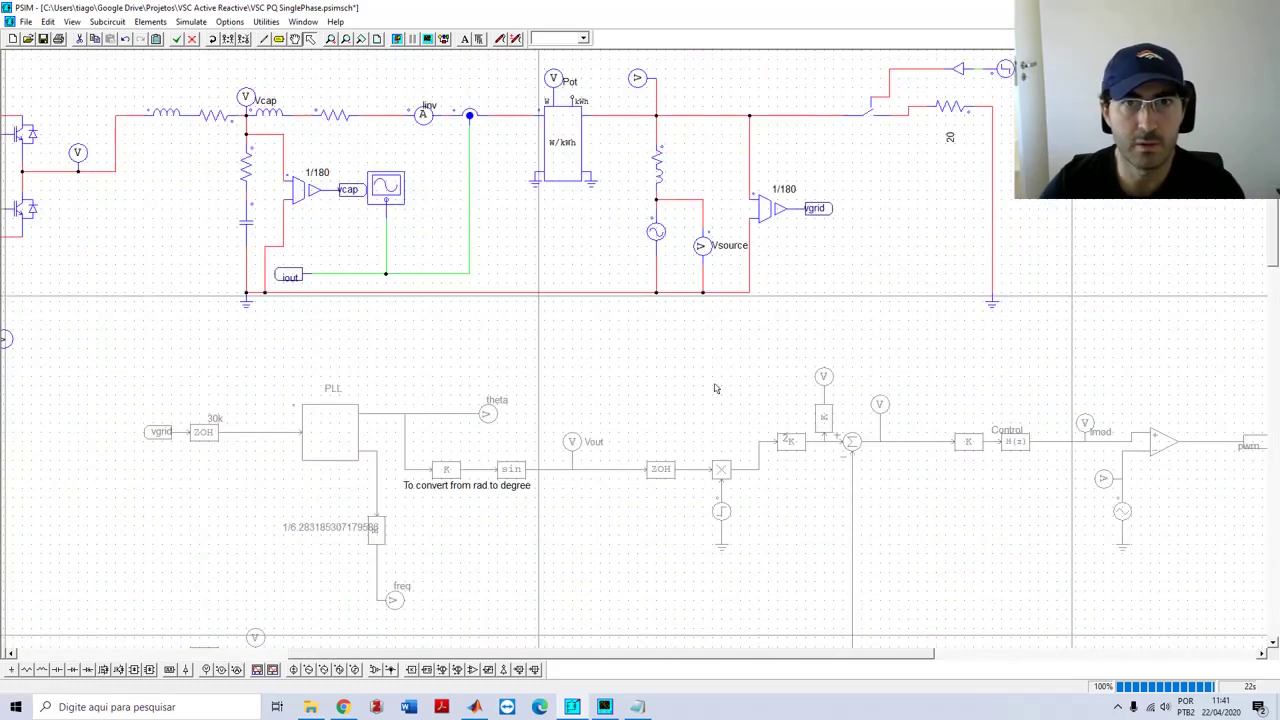
{"action": "scroll", "coordinate": [714, 386], "scroll_direction": "down", "scroll_amount": 1}
{"action": "left_click", "coordinate": [329, 283]}
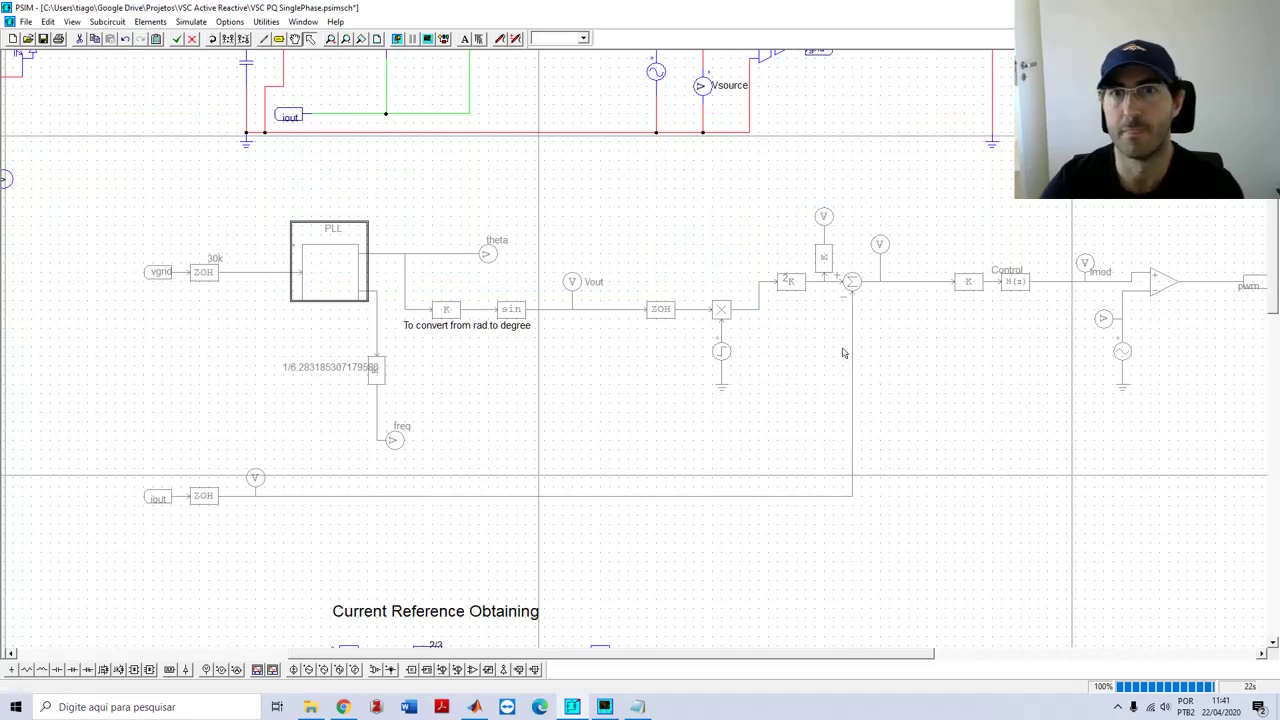
{"action": "scroll", "coordinate": [723, 580], "scroll_direction": "down", "scroll_amount": 6}
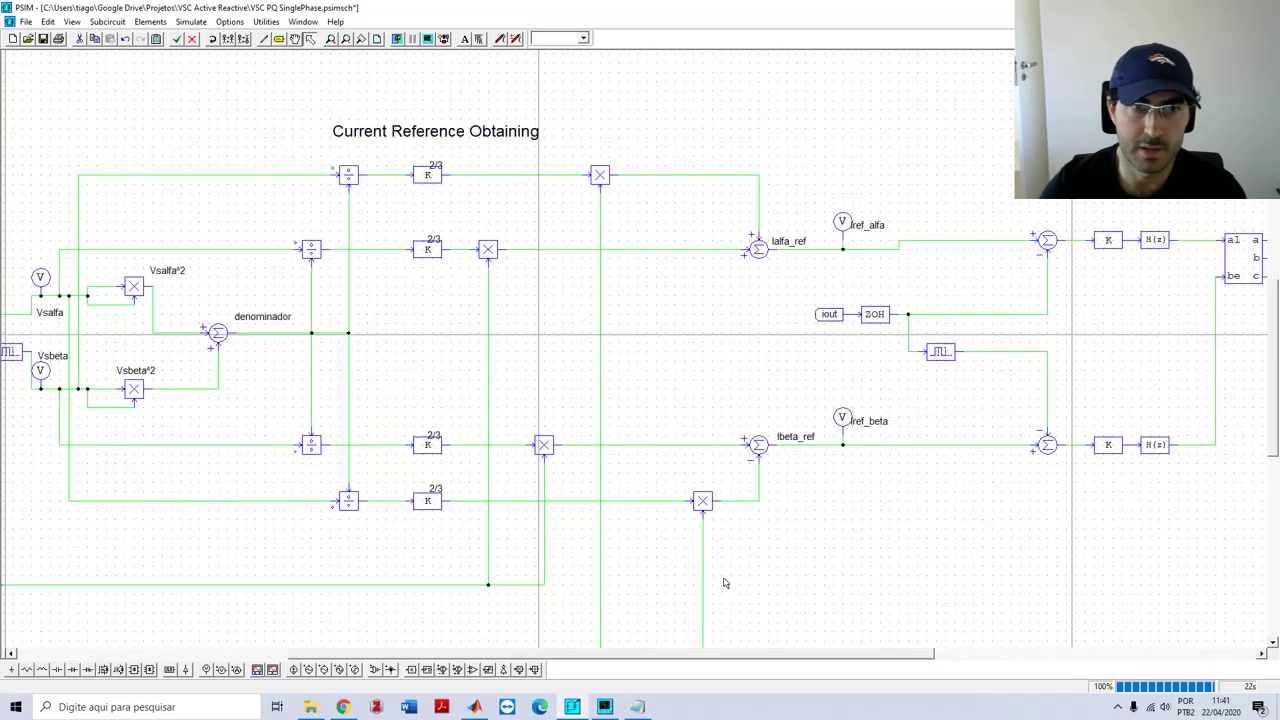
{"action": "scroll", "coordinate": [360, 560], "scroll_direction": "left", "scroll_amount": 5}
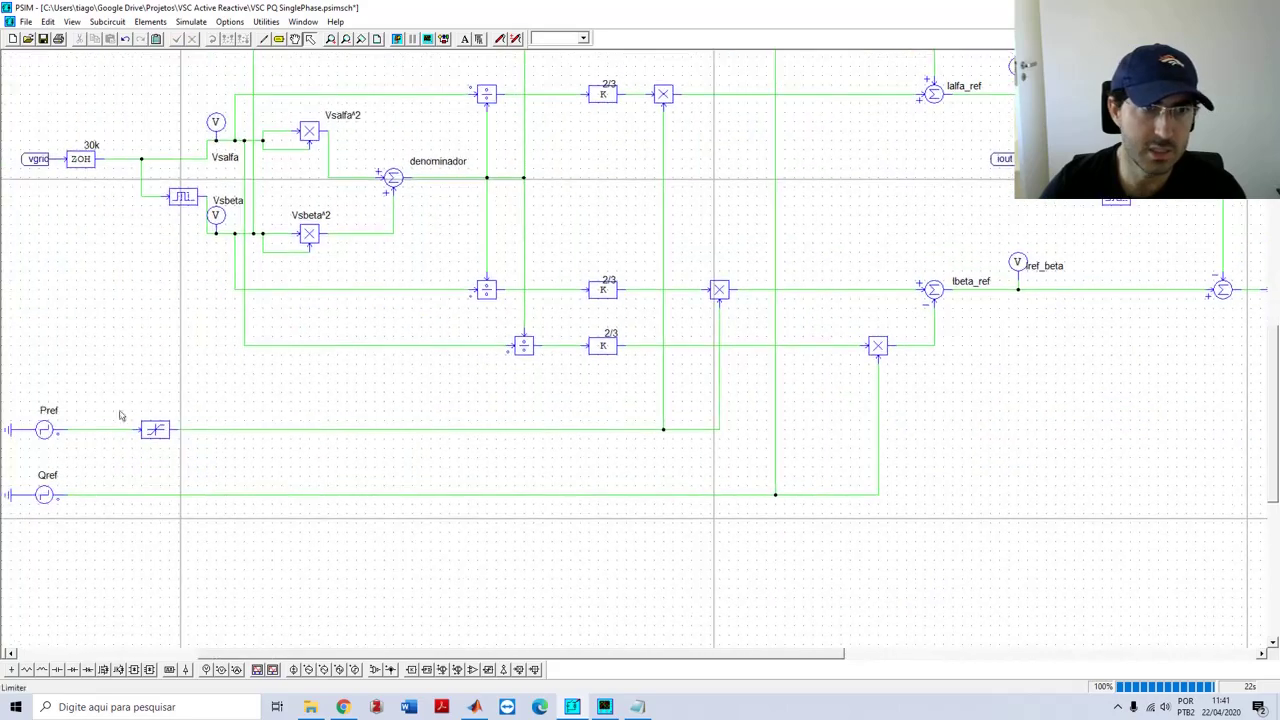
{"action": "scroll", "coordinate": [131, 567], "scroll_direction": "left", "scroll_amount": 1}
{"action": "left_click_drag", "start_coordinate": [40, 400], "coordinate": [171, 583]}
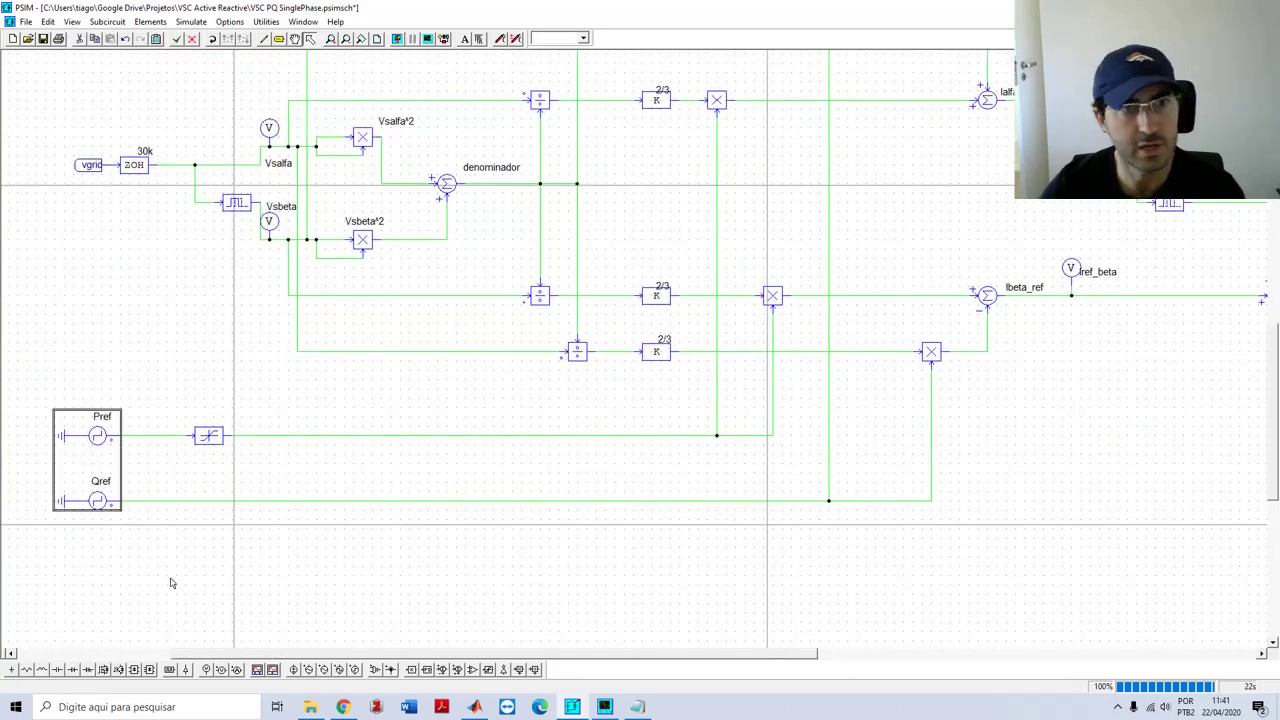
Centre the PLL section and box-select its entire circuit
{"action": "scroll", "coordinate": [940, 550], "scroll_direction": "up", "scroll_amount": 5}
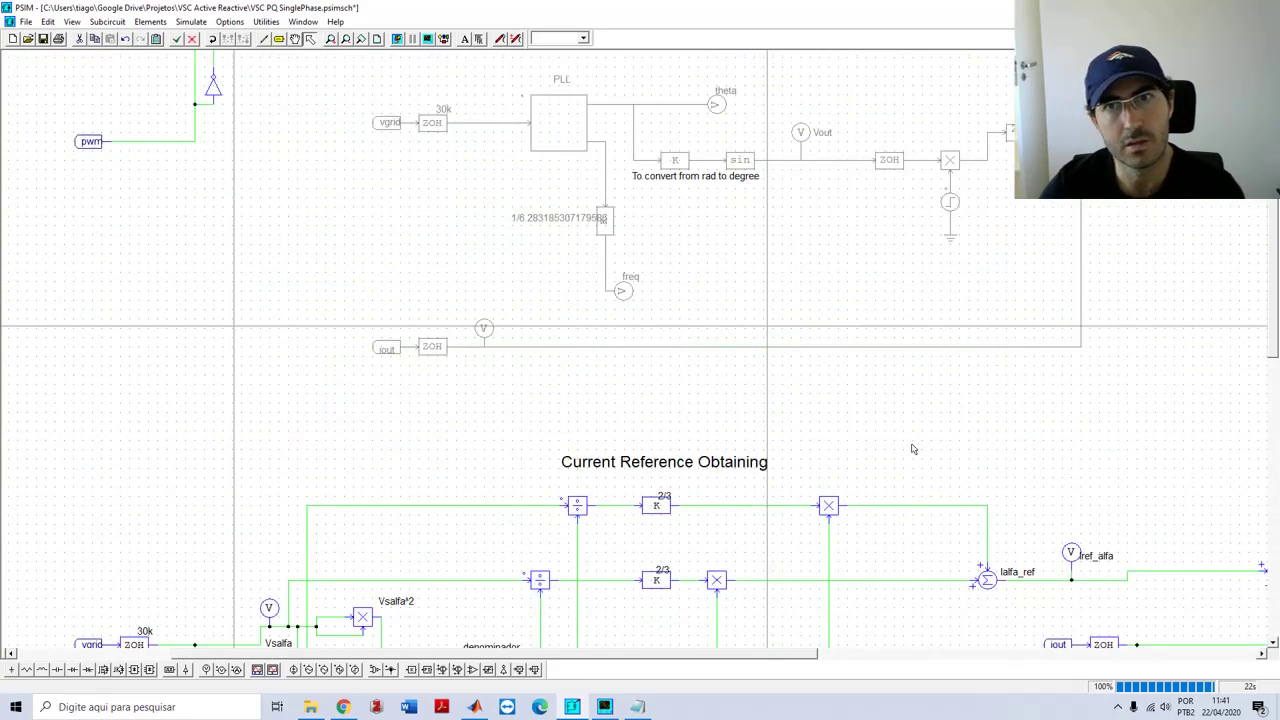
{"action": "left_click_drag", "start_coordinate": [1024, 298], "coordinate": [850, 352]}
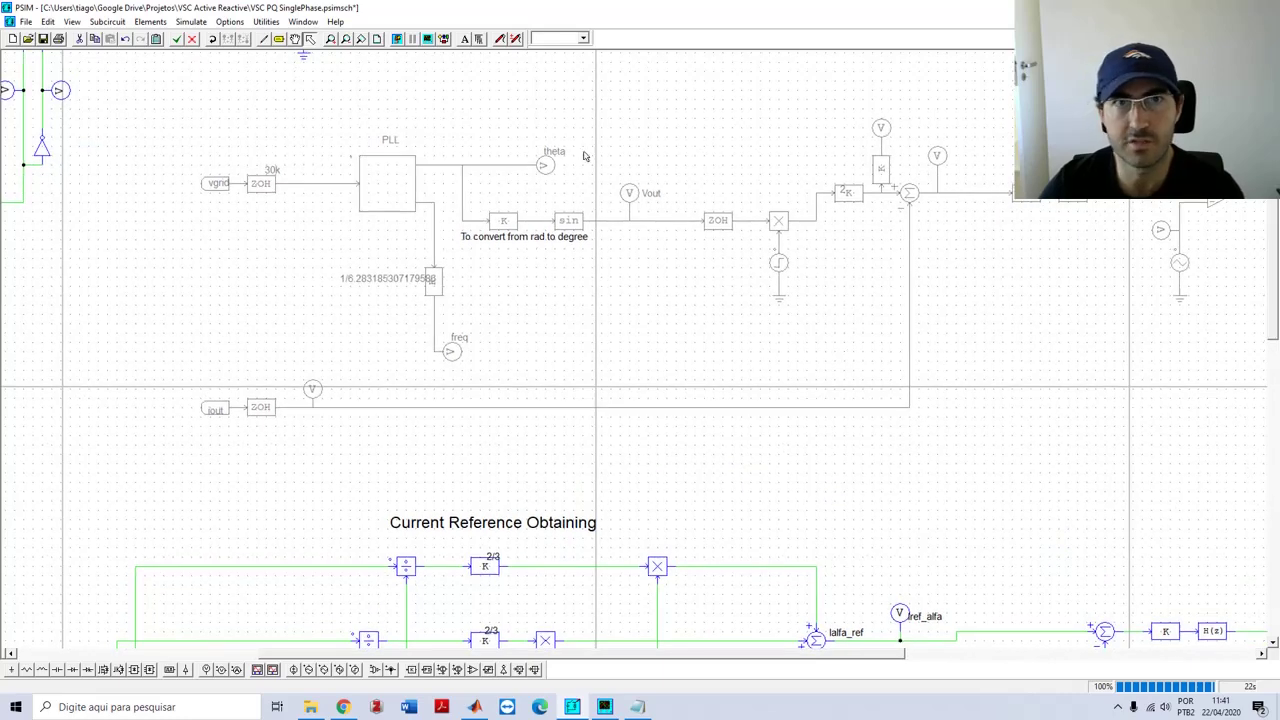
{"action": "left_click_drag", "start_coordinate": [159, 135], "coordinate": [1212, 512]}
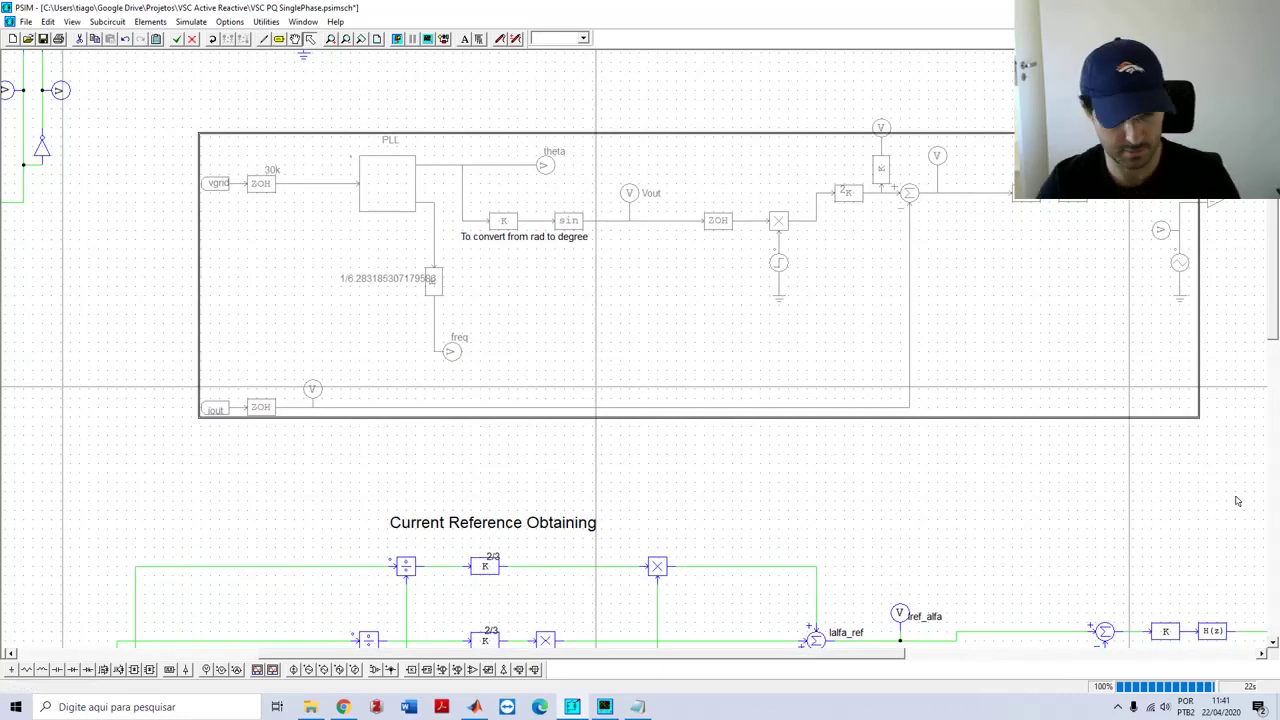
Check the 2K proportional block's settings: name P2, gain 2
{"action": "left_click", "coordinate": [1060, 475]}
{"action": "left_click_drag", "start_coordinate": [1074, 480], "coordinate": [880, 476]}
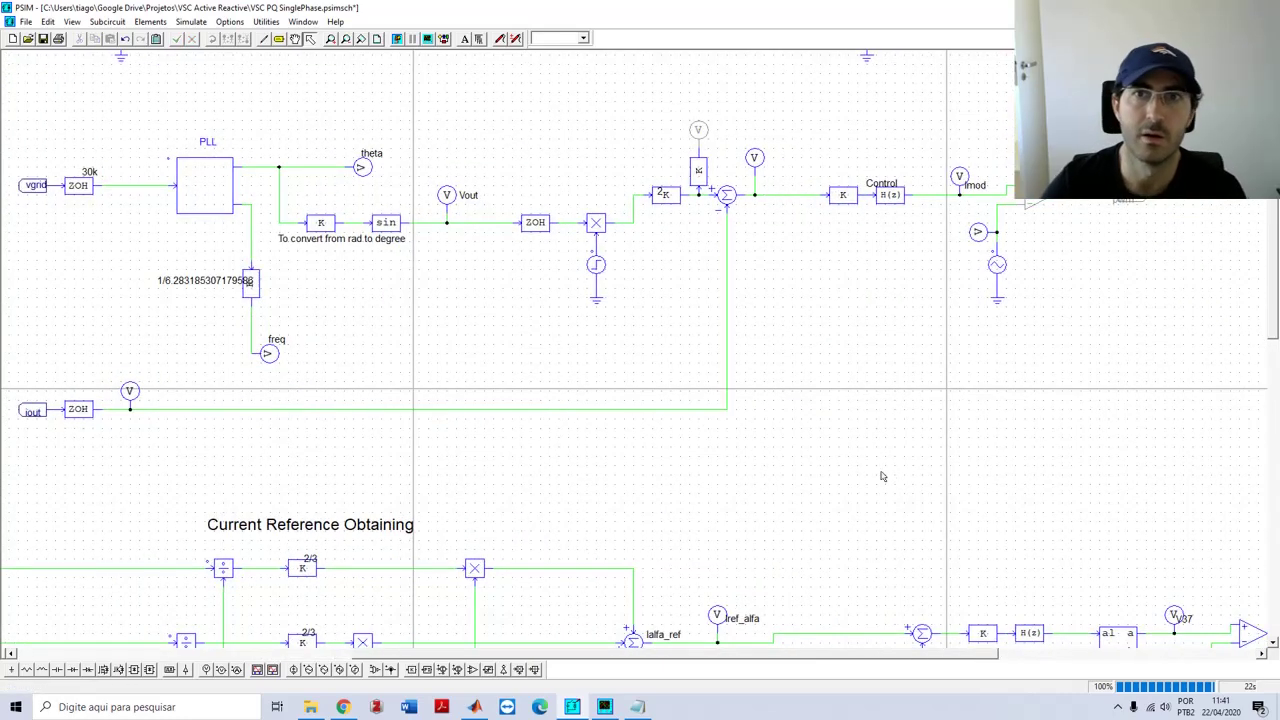
{"action": "double_click", "coordinate": [660, 197]}
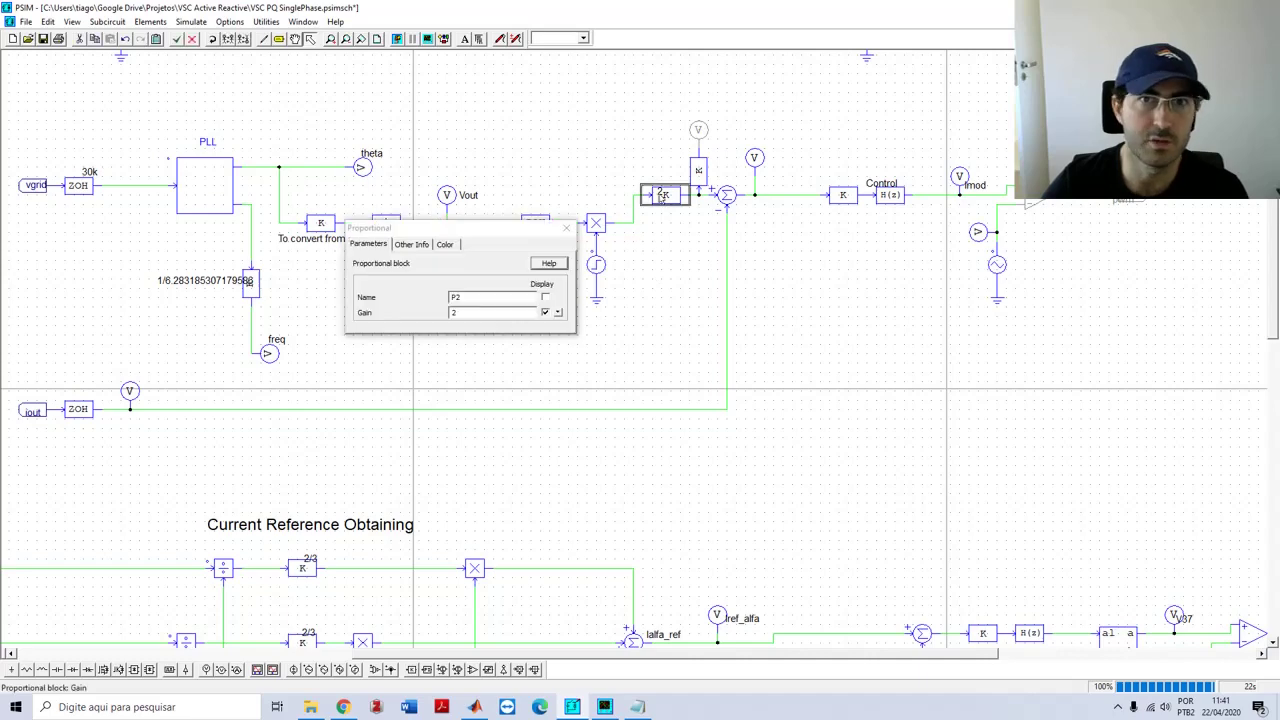
{"action": "left_click", "coordinate": [566, 228]}
{"action": "left_click", "coordinate": [774, 270]}
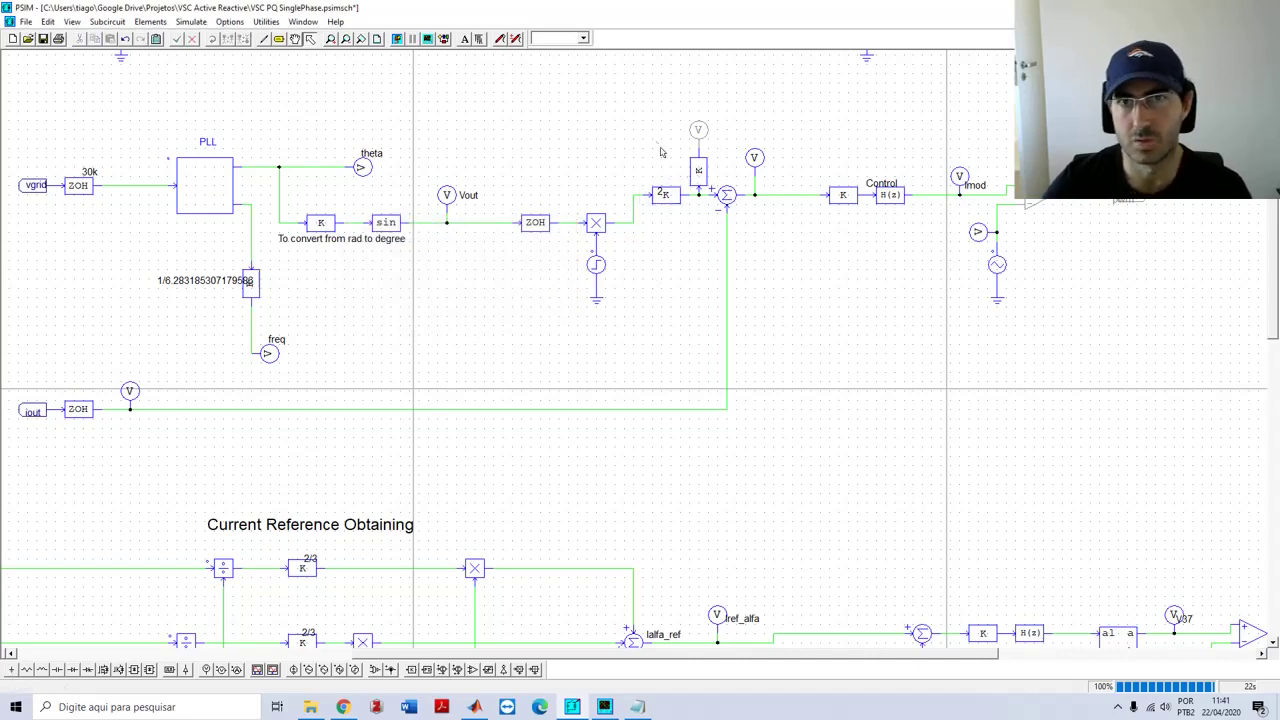
Inspect the voltage probe, PWM comparator group and PLL section, scrolling up to the inverter
{"action": "left_click", "coordinate": [698, 130]}
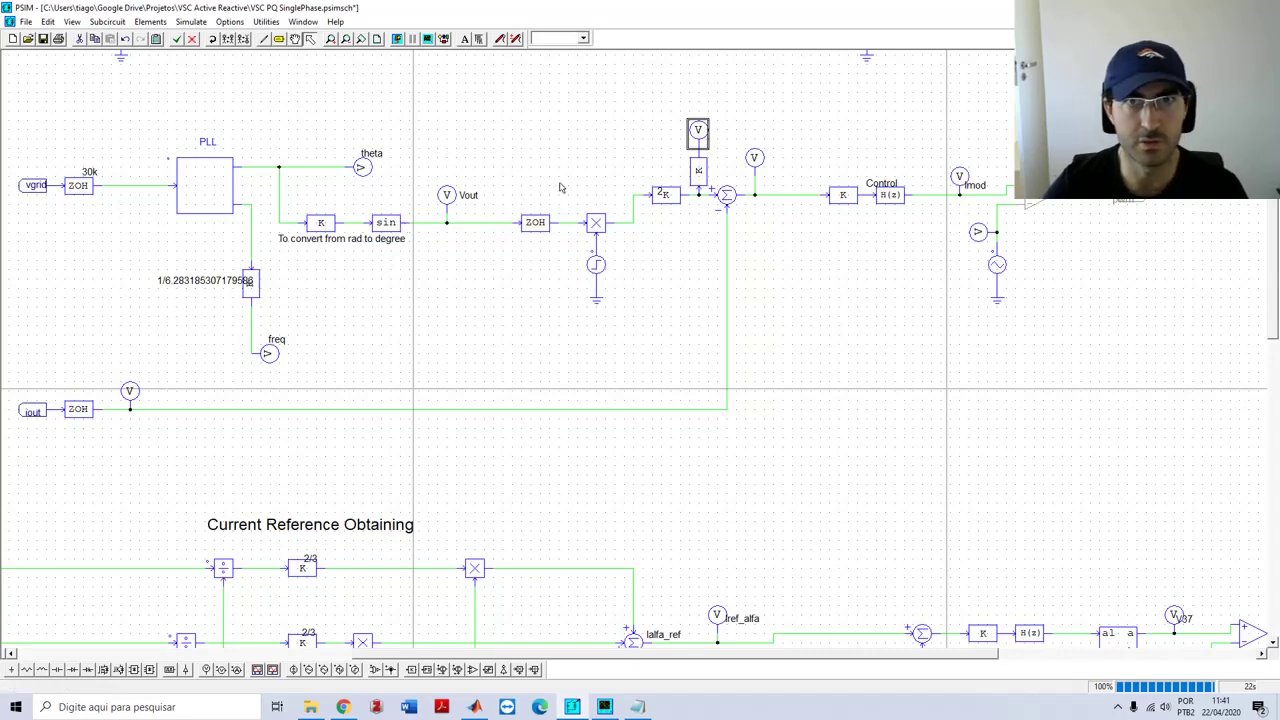
{"action": "scroll", "coordinate": [840, 277], "scroll_direction": "up", "scroll_amount": 1}
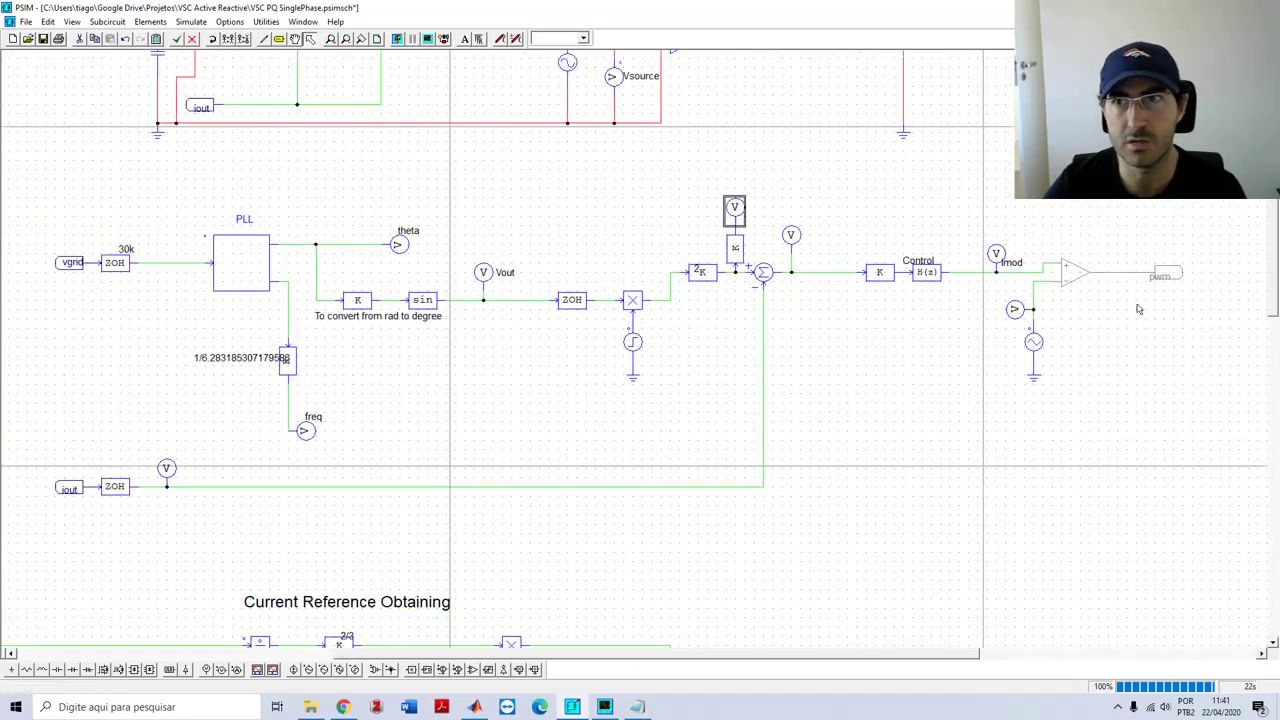
{"action": "left_click_drag", "start_coordinate": [1002, 232], "coordinate": [1193, 333]}
{"action": "left_click", "coordinate": [691, 277]}
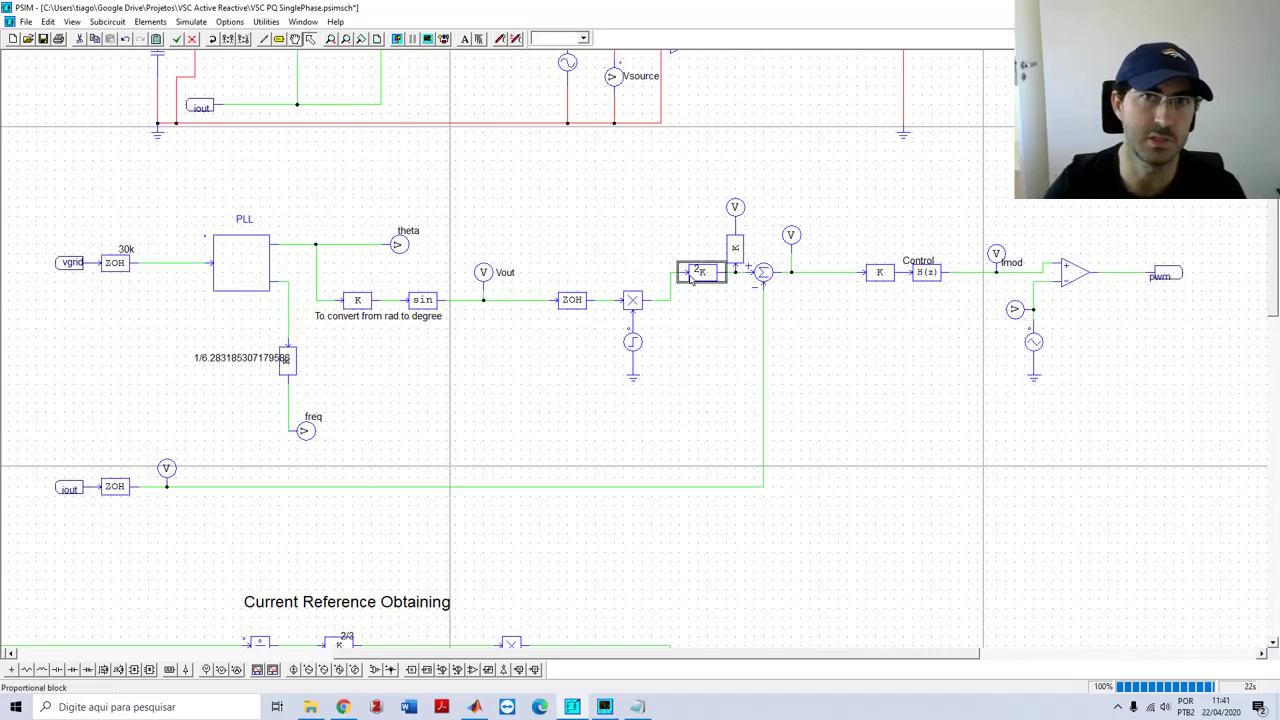
{"action": "scroll", "coordinate": [195, 155], "scroll_direction": "up", "scroll_amount": 3}
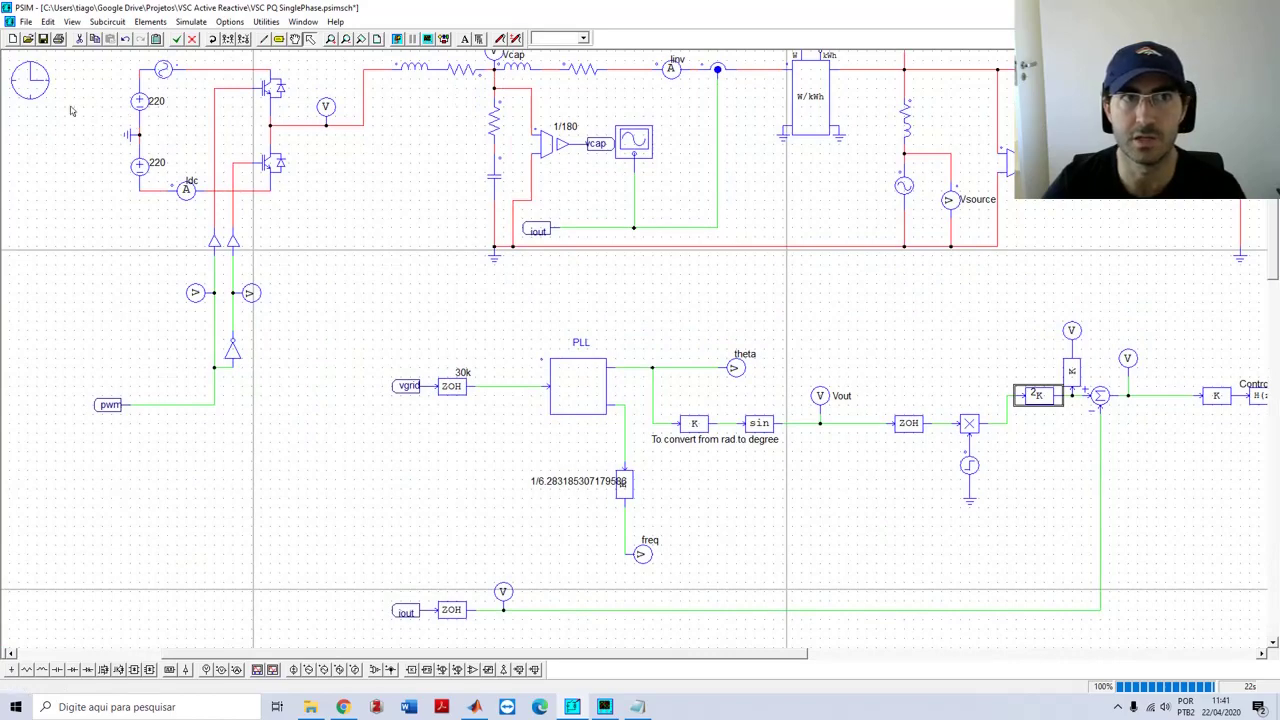
{"action": "scroll", "coordinate": [1074, 545], "scroll_direction": "down", "scroll_amount": 3}
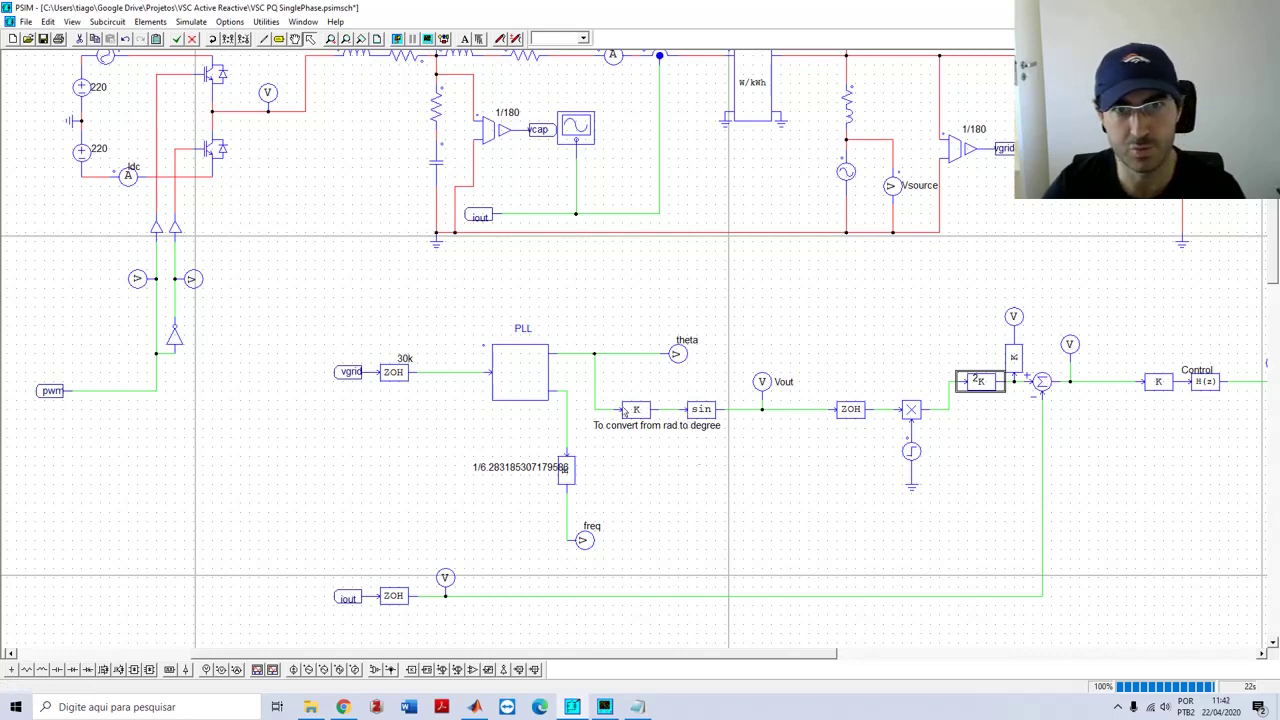
{"action": "left_click_drag", "start_coordinate": [471, 321], "coordinate": [829, 547]}
{"action": "left_click", "coordinate": [888, 568]}
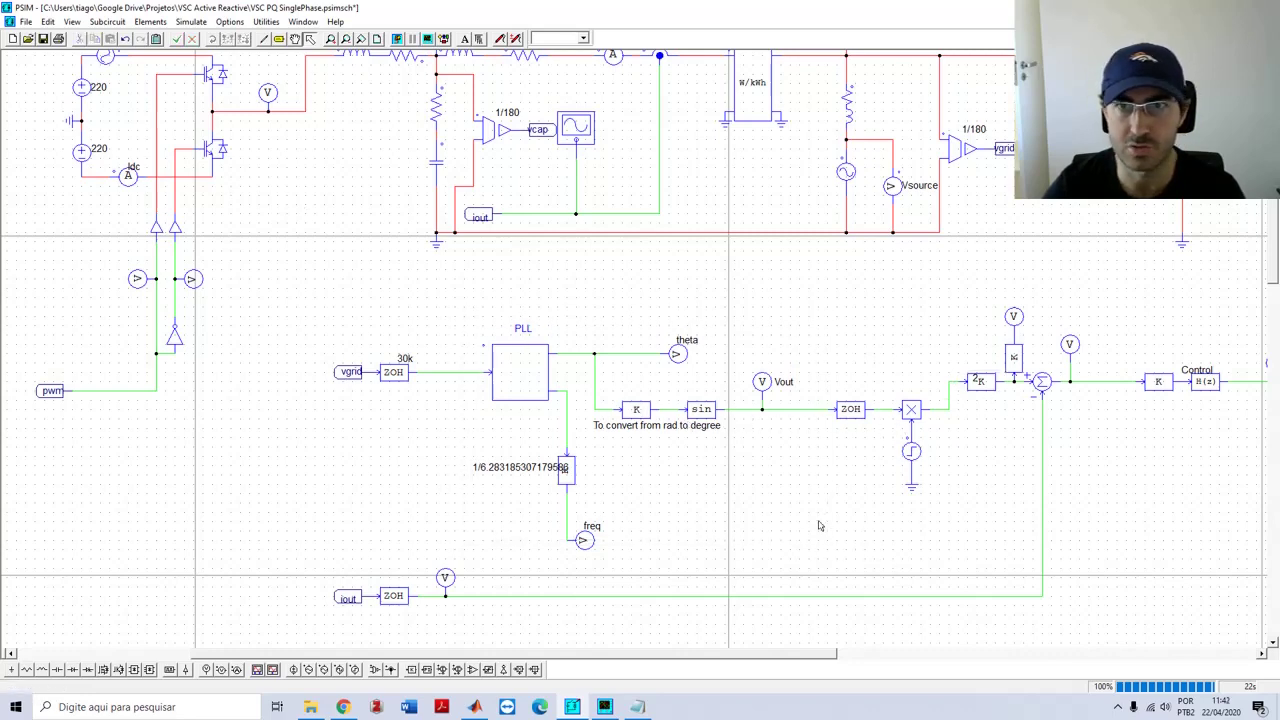
In Notepad, add a line 'abc' below the Hilbert transformation entry
{"action": "left_click", "coordinate": [640, 706]}
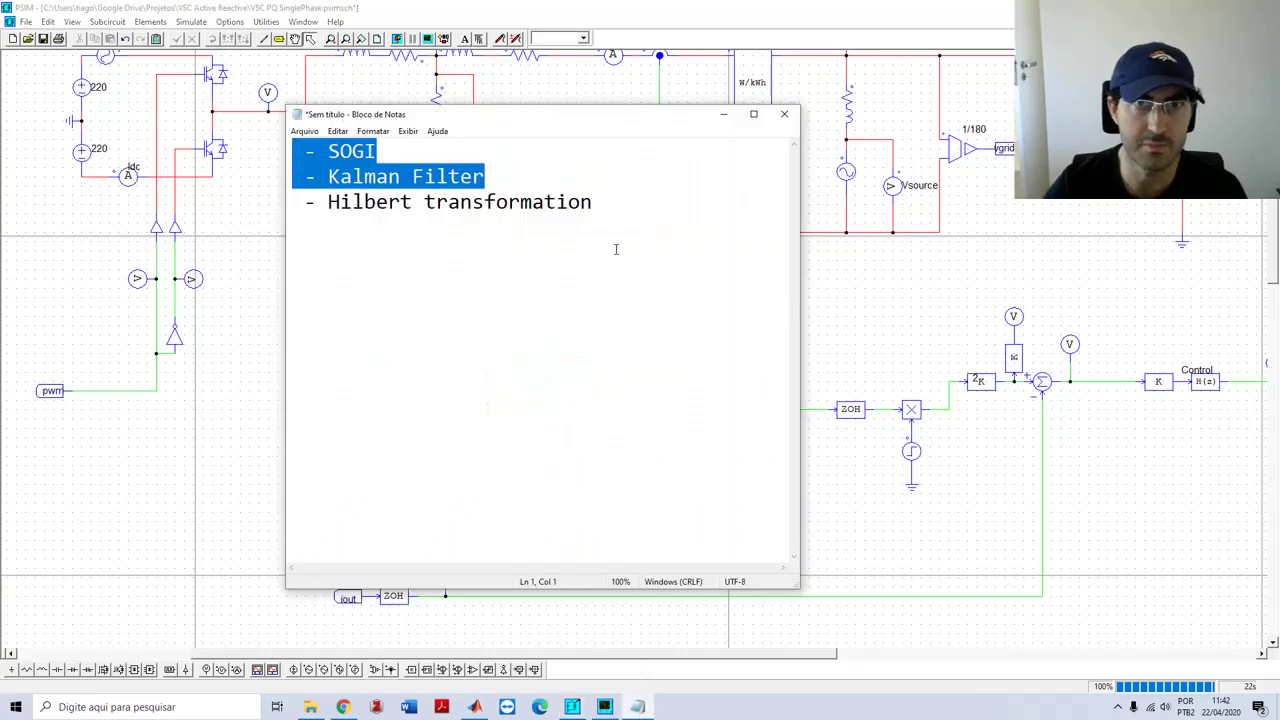
{"action": "left_click", "coordinate": [620, 213]}
{"action": "key", "text": "Return"}
{"action": "key", "text": "Return"}
{"action": "type", "text": "abc"}
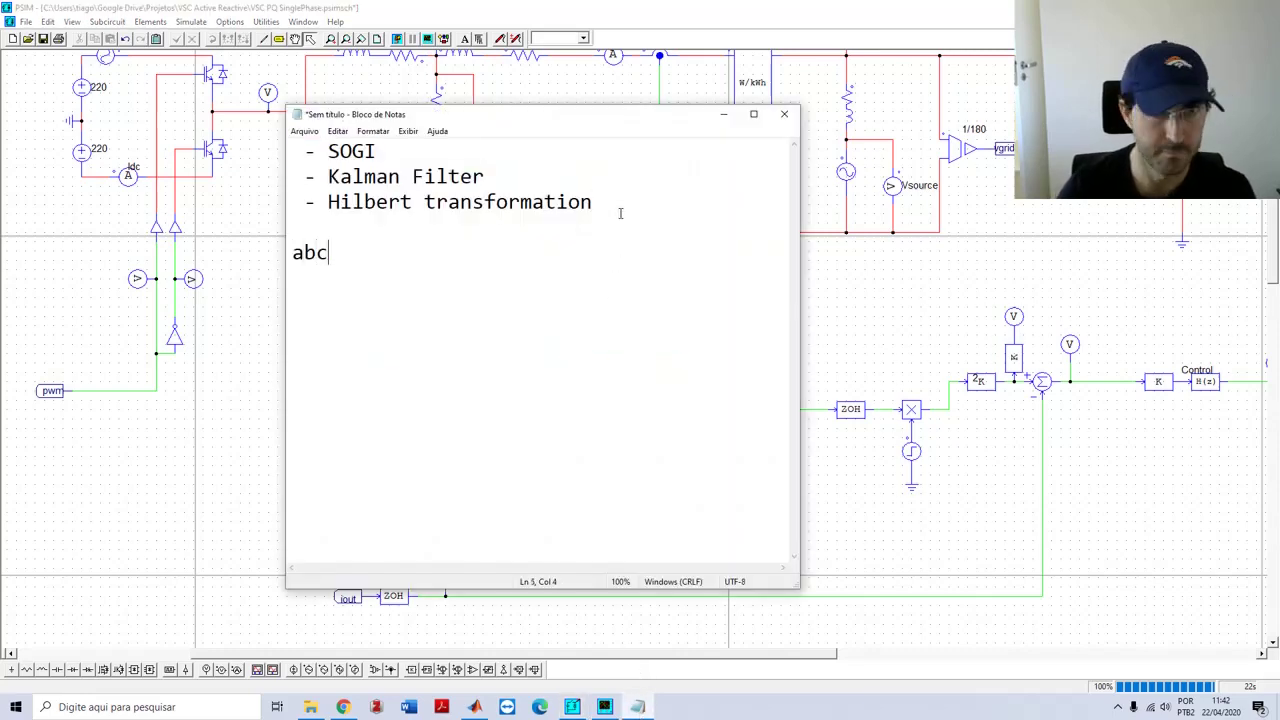
{"action": "key", "text": "Return"}
Write the formula Iref = Imax*cos(wt + phi + angle), highlighting phi, Imax and angle
{"action": "type", "text": "Iref -="}
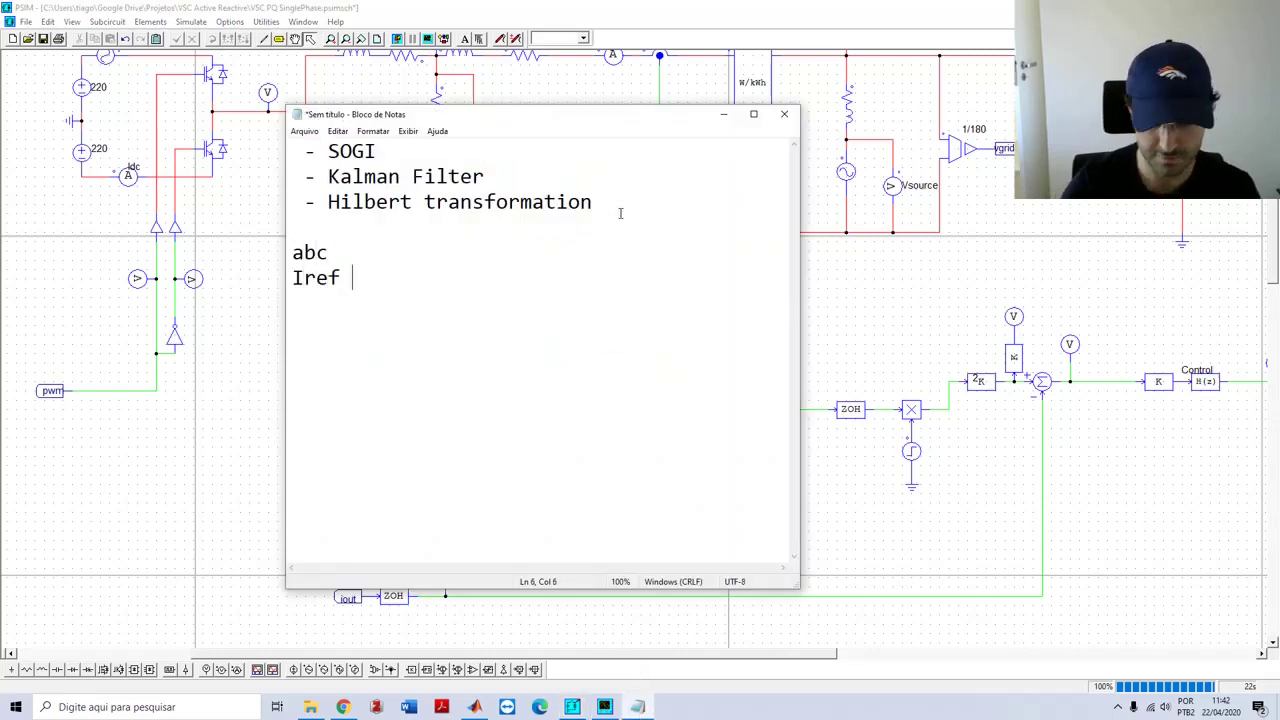
{"action": "key", "text": "BackSpace"}
{"action": "key", "text": "BackSpace"}
{"action": "type", "text": "-"}
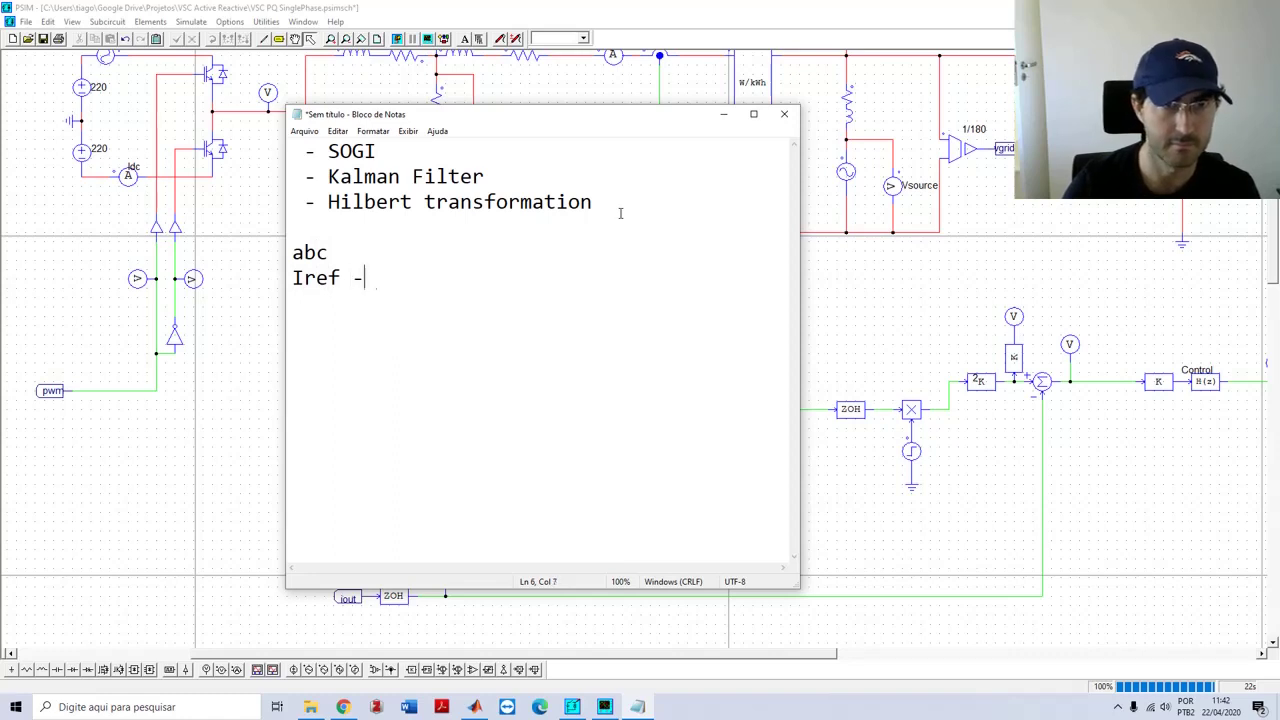
{"action": "key", "text": "BackSpace"}
{"action": "type", "text": "= Ima"}
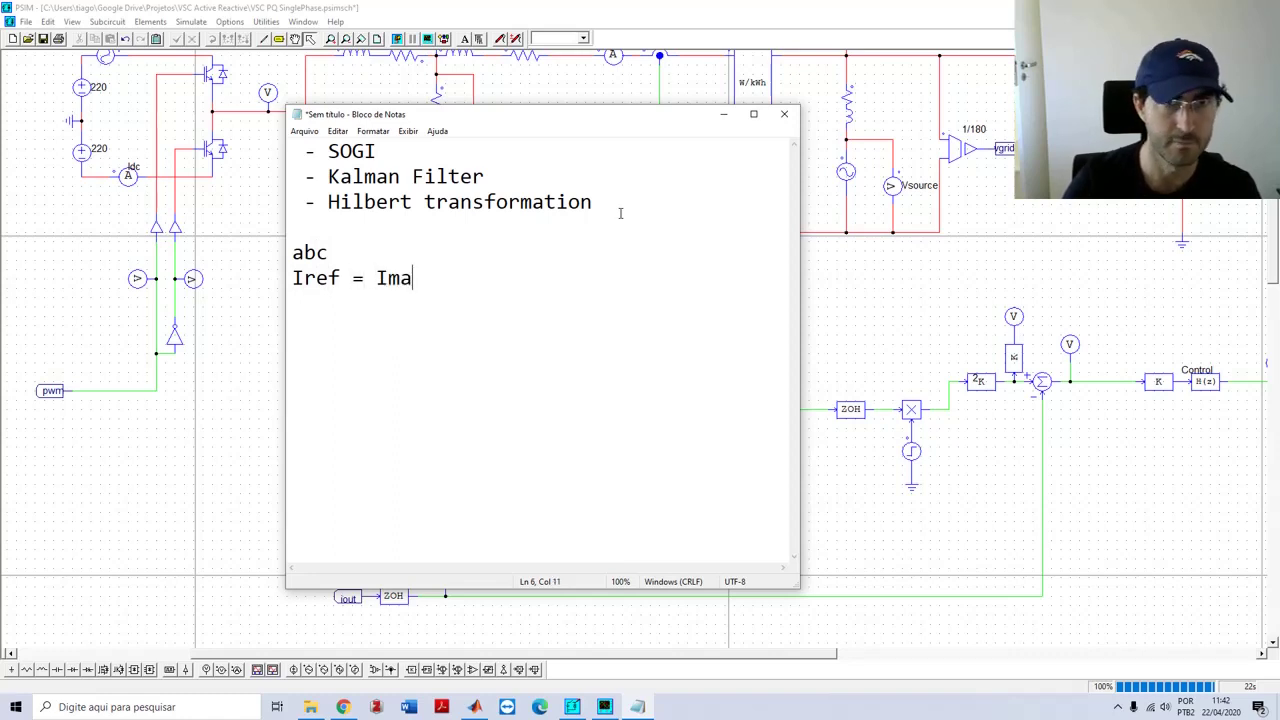
{"action": "type", "text": "x*c"}
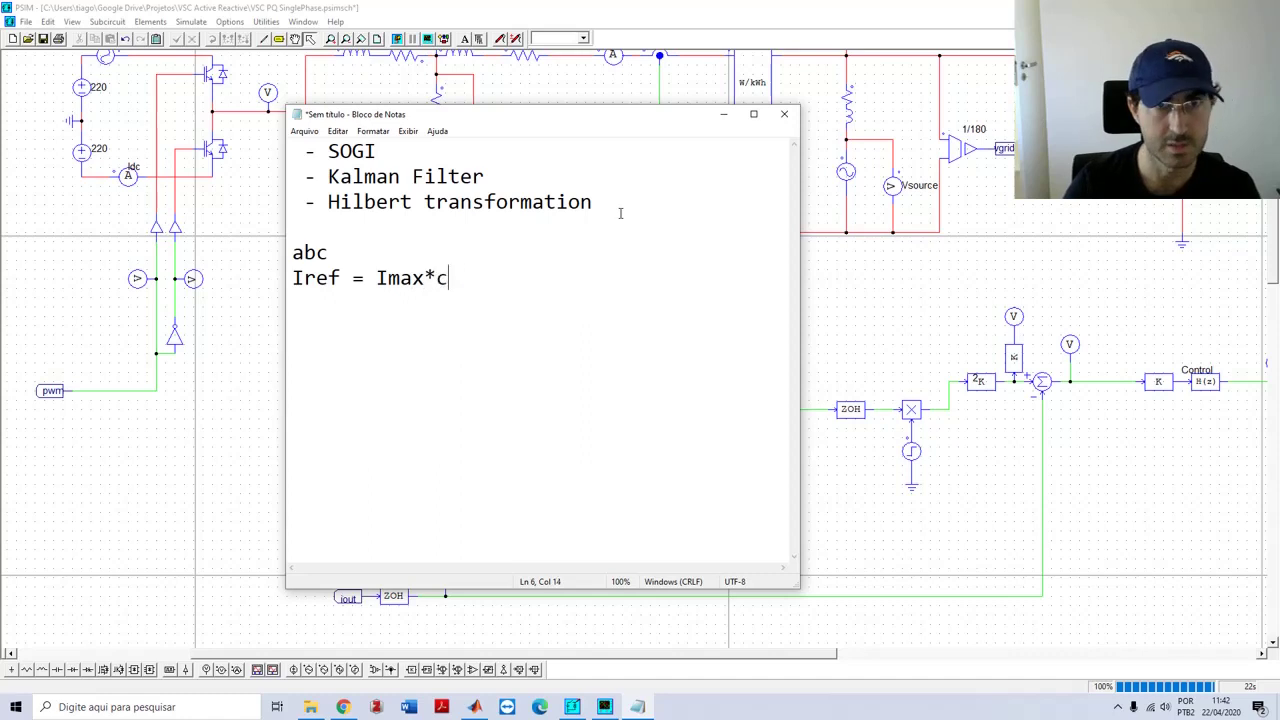
{"action": "type", "text": "os(w"}
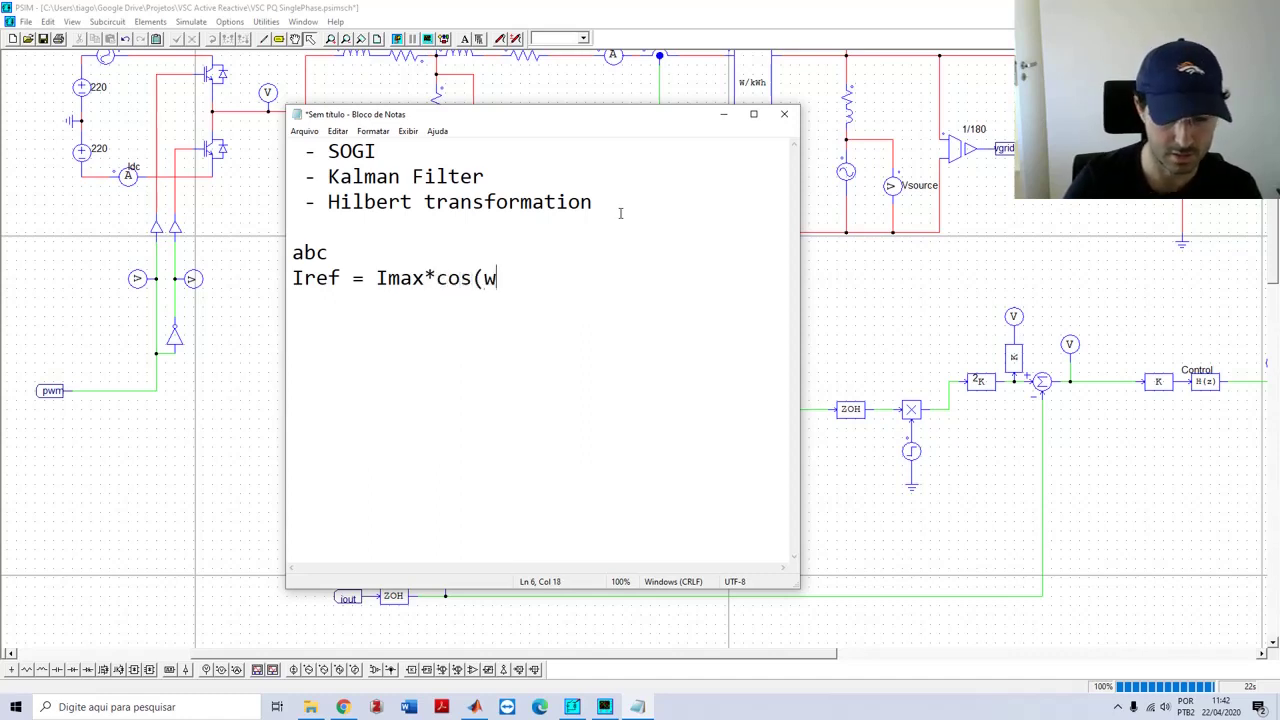
{"action": "type", "text": "t + phi"}
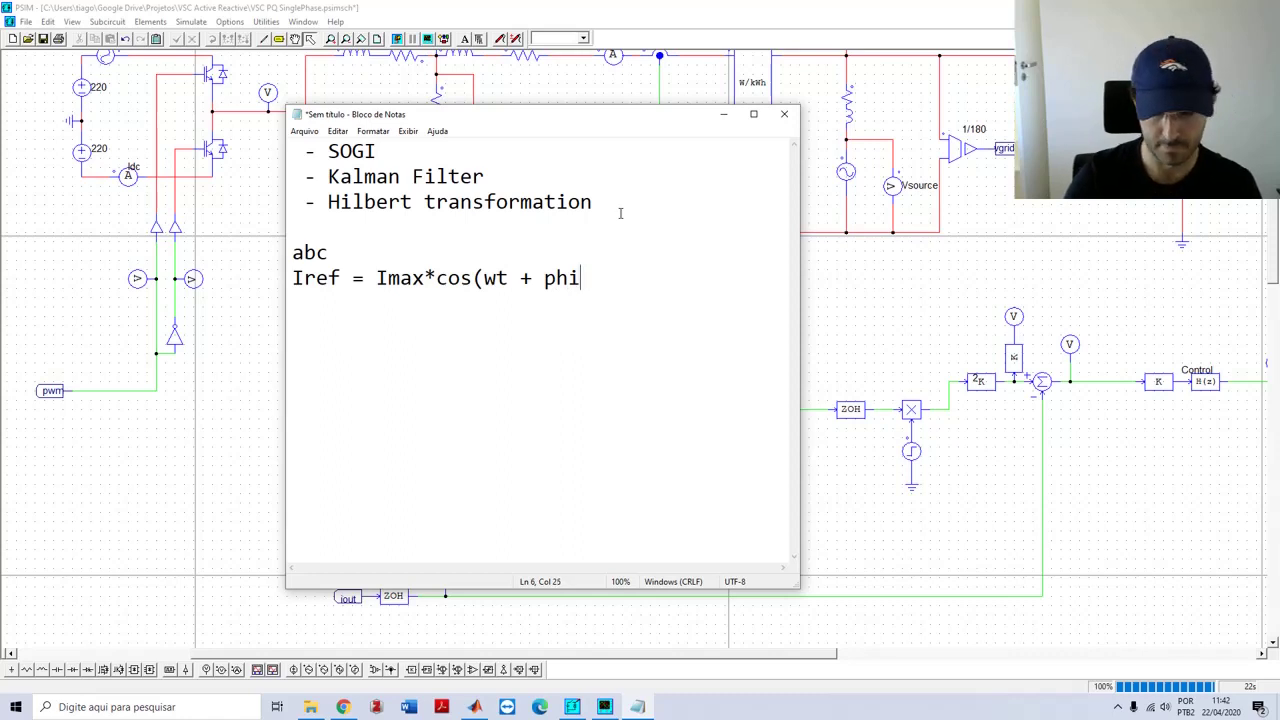
{"action": "type", "text": "_)"}
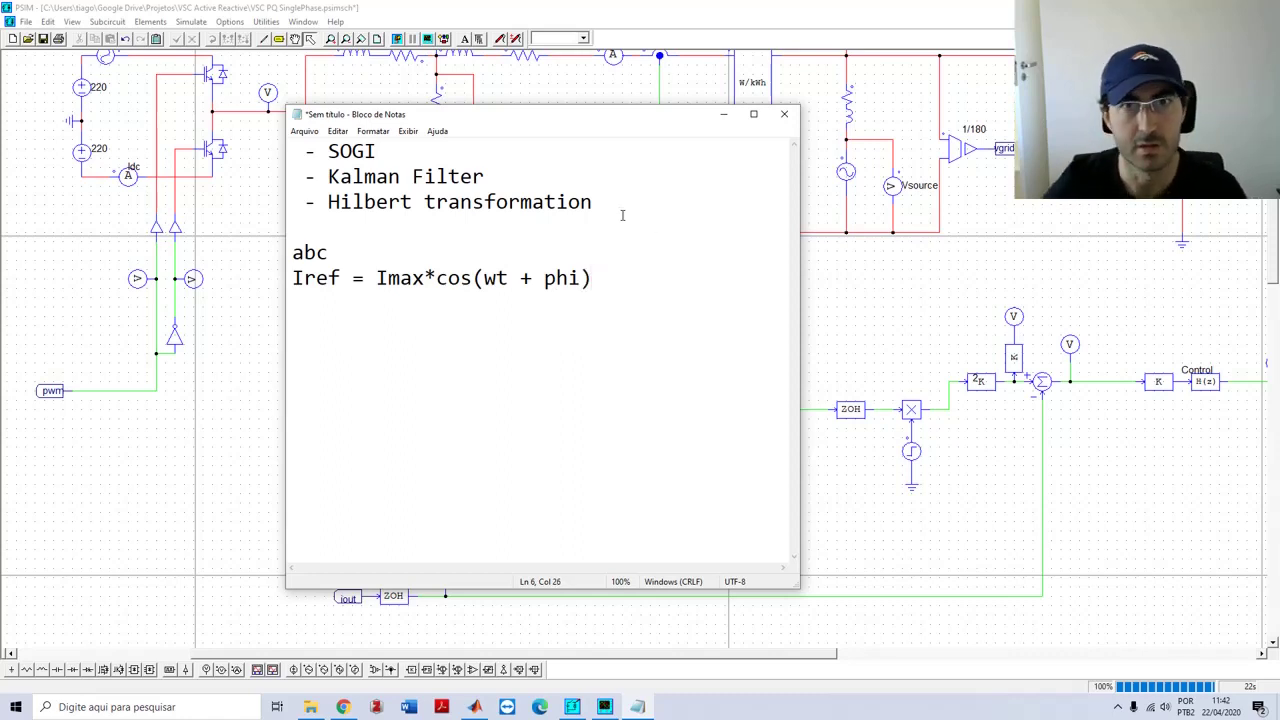
{"action": "left_click_drag", "start_coordinate": [545, 278], "coordinate": [572, 270]}
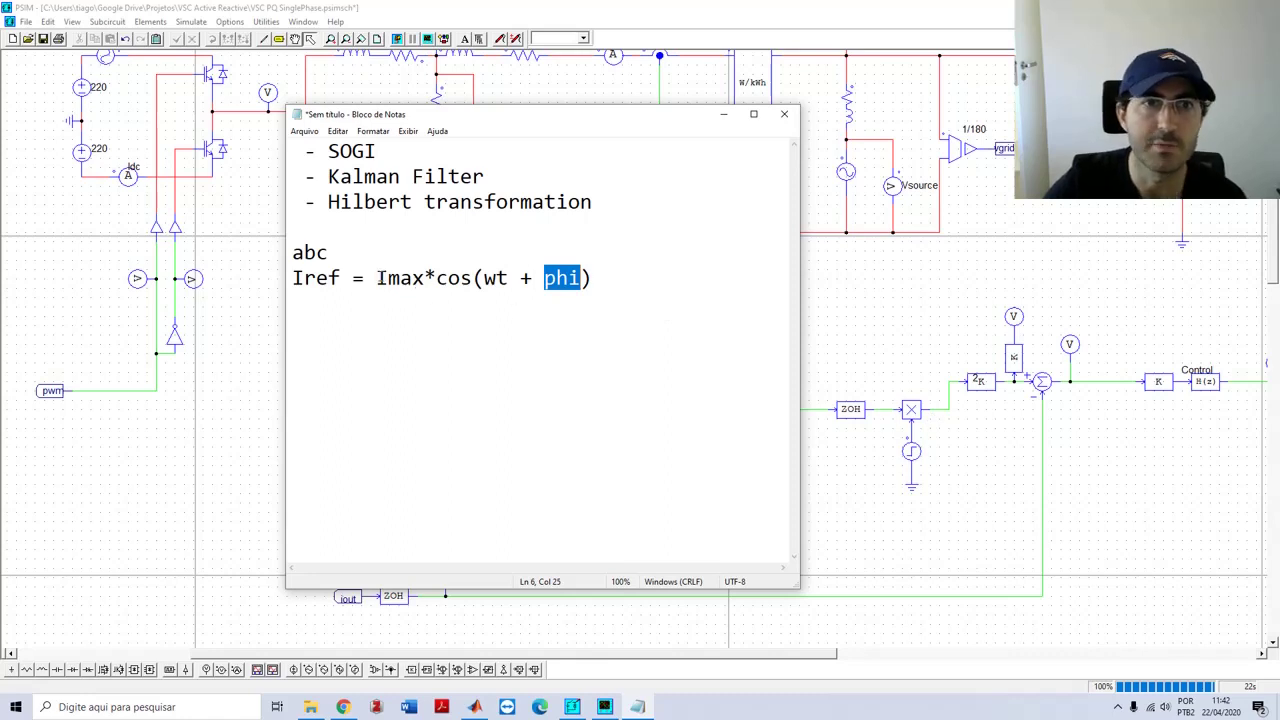
{"action": "left_click_drag", "start_coordinate": [376, 278], "coordinate": [425, 278]}
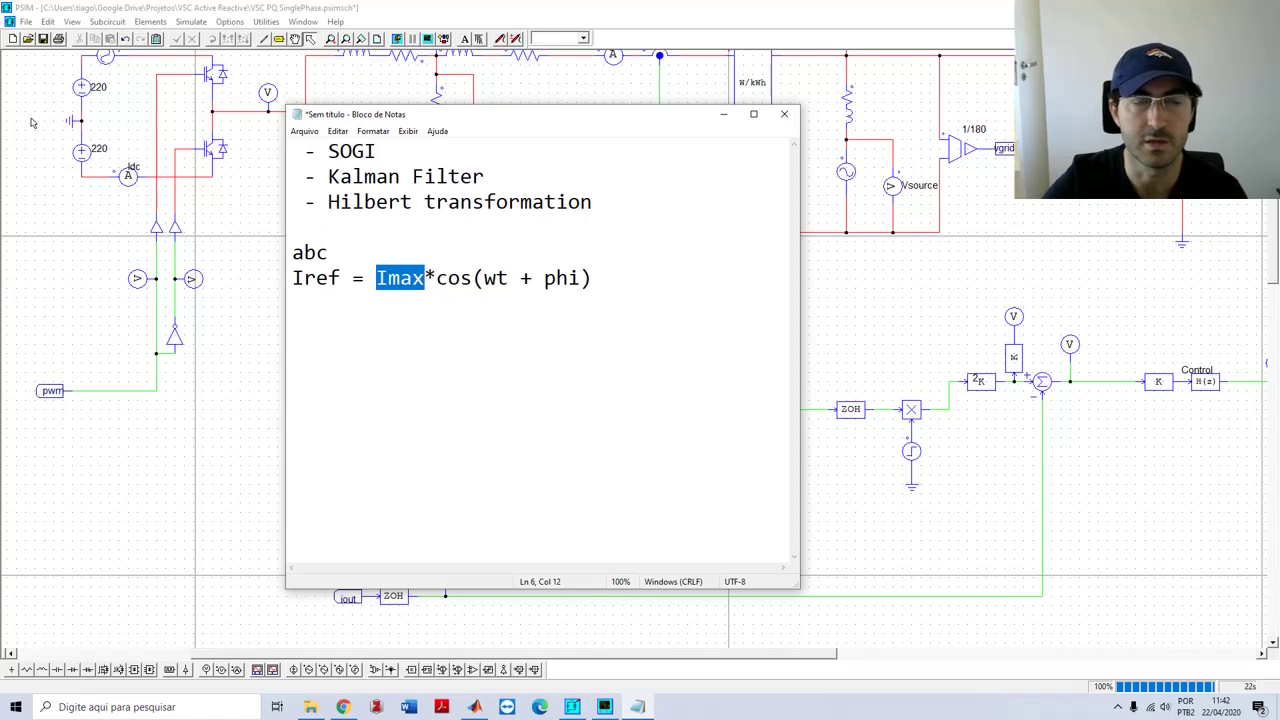
{"action": "left_click", "coordinate": [586, 279]}
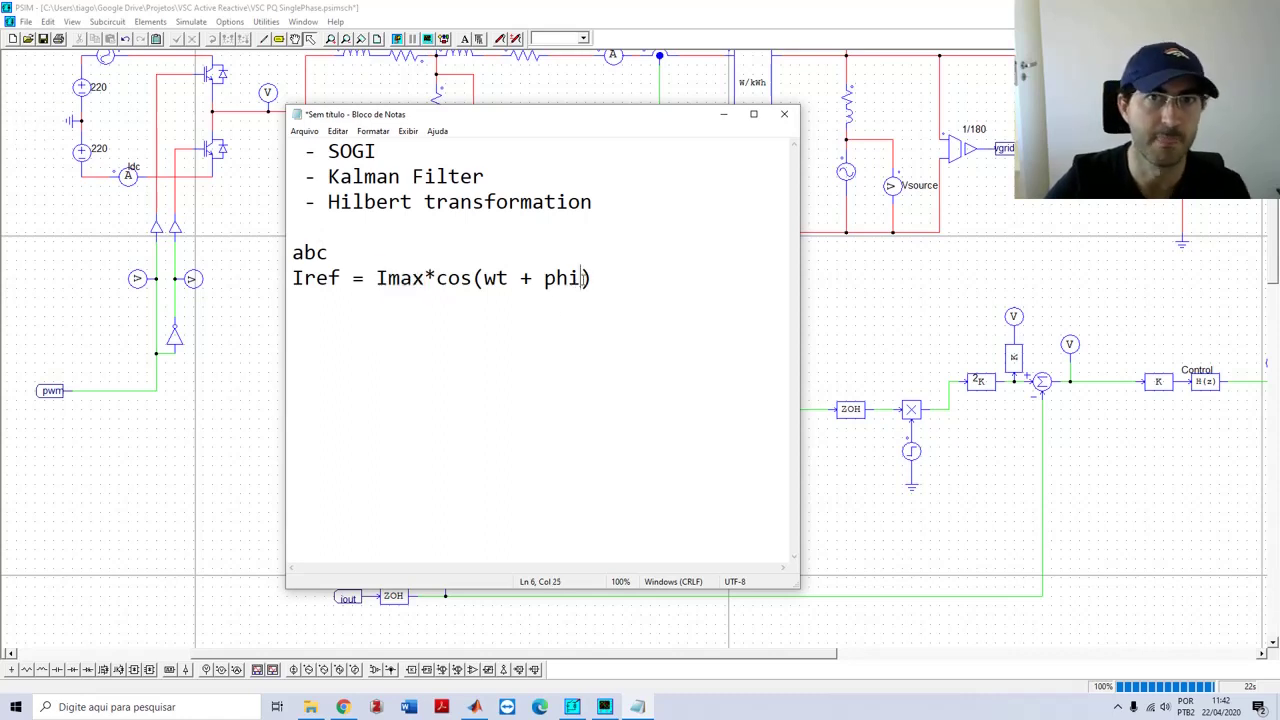
{"action": "type", "text": "+ t"}
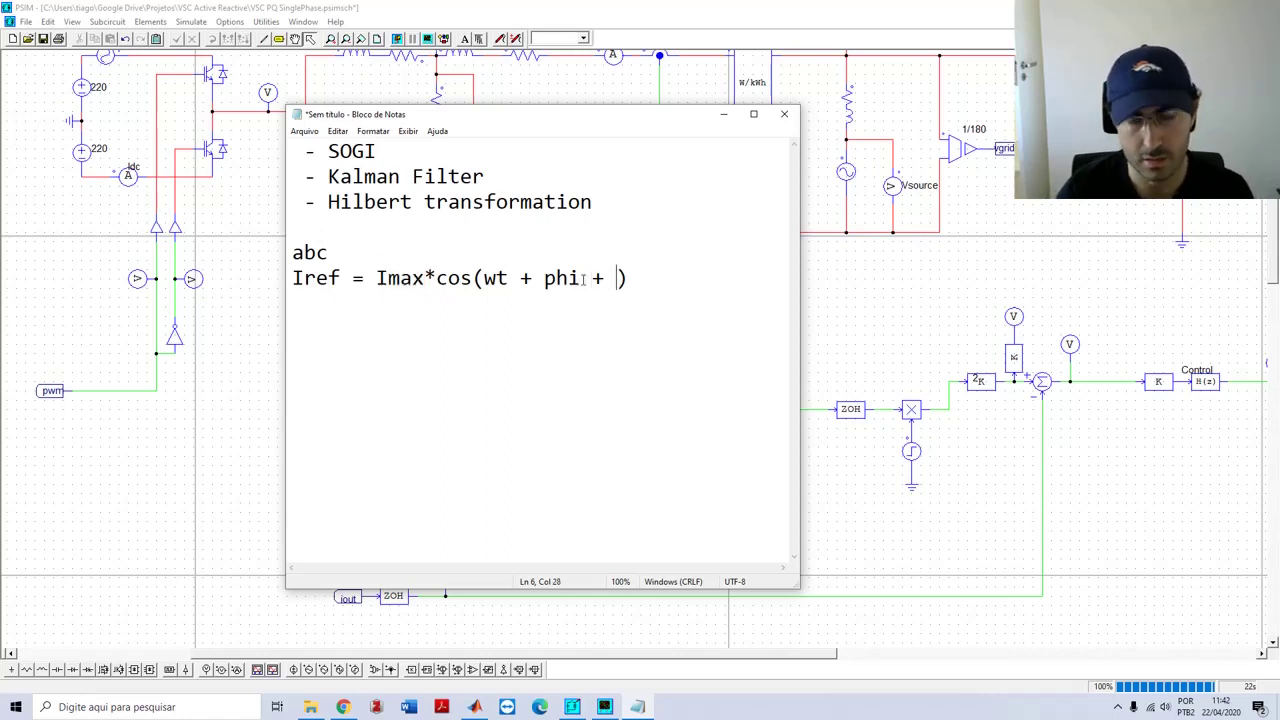
{"action": "key", "text": "BackSpace"}
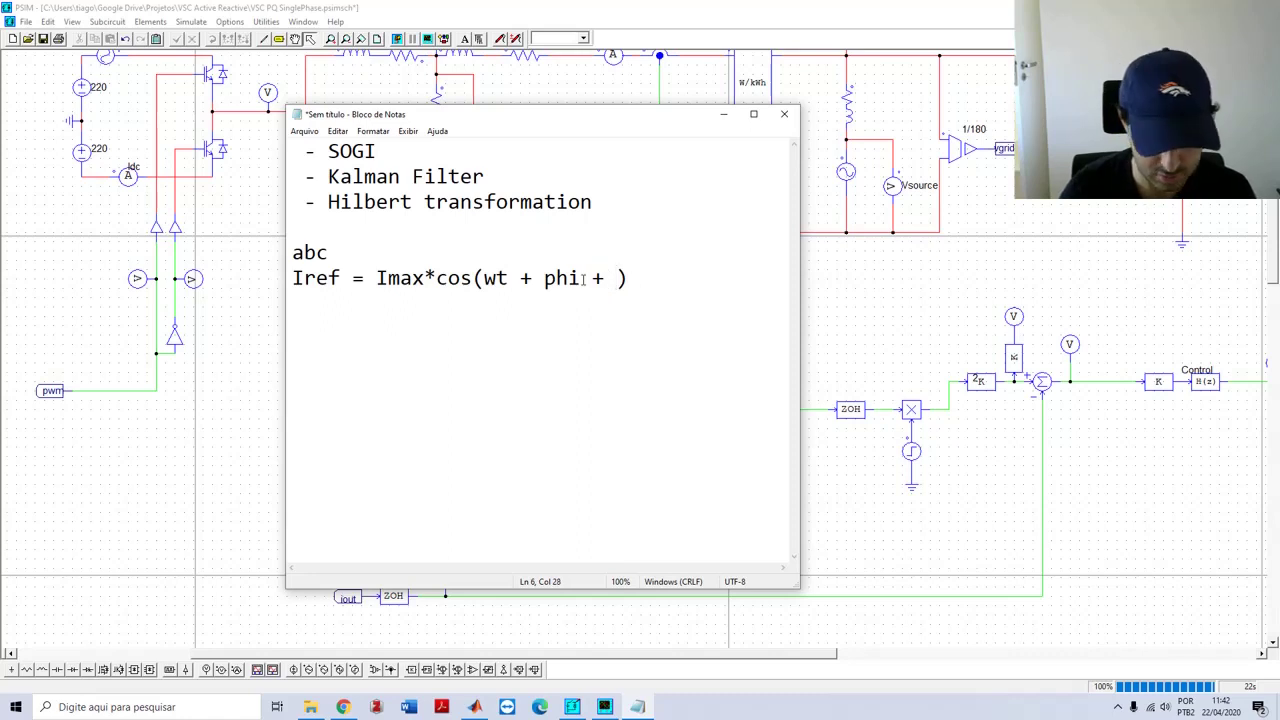
{"action": "type", "text": "angle"}
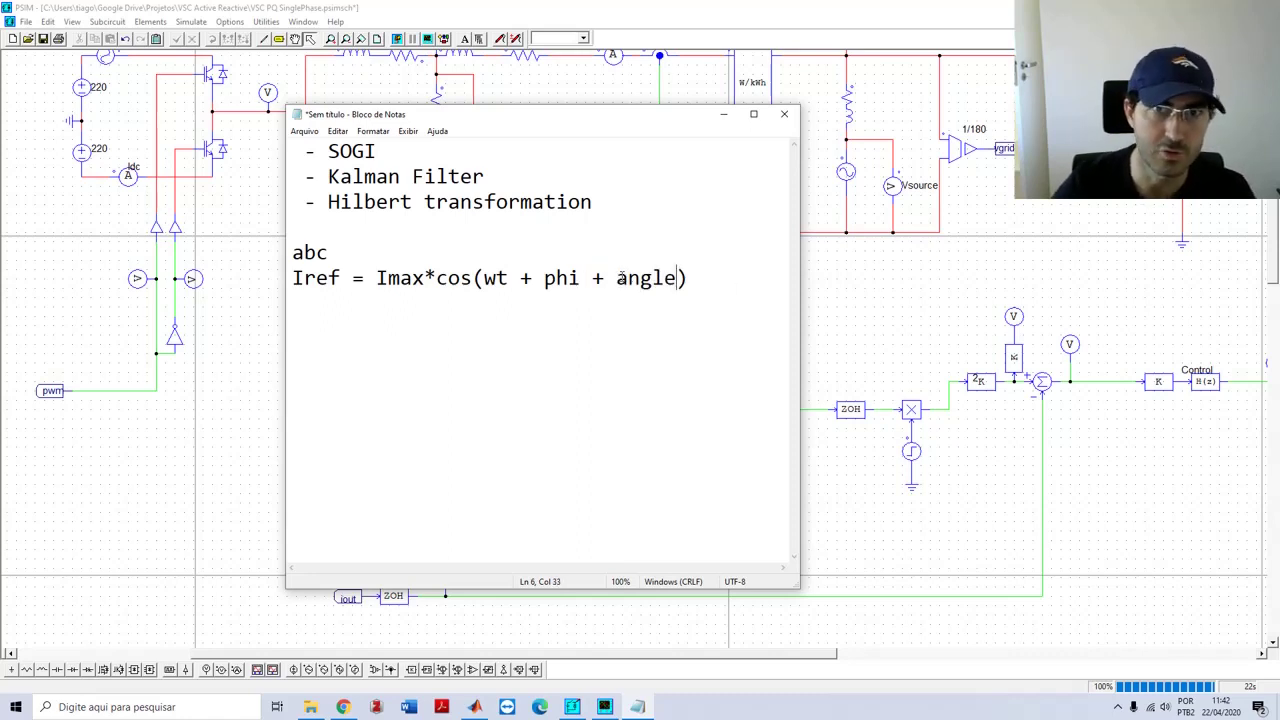
{"action": "left_click_drag", "start_coordinate": [617, 278], "coordinate": [679, 279]}
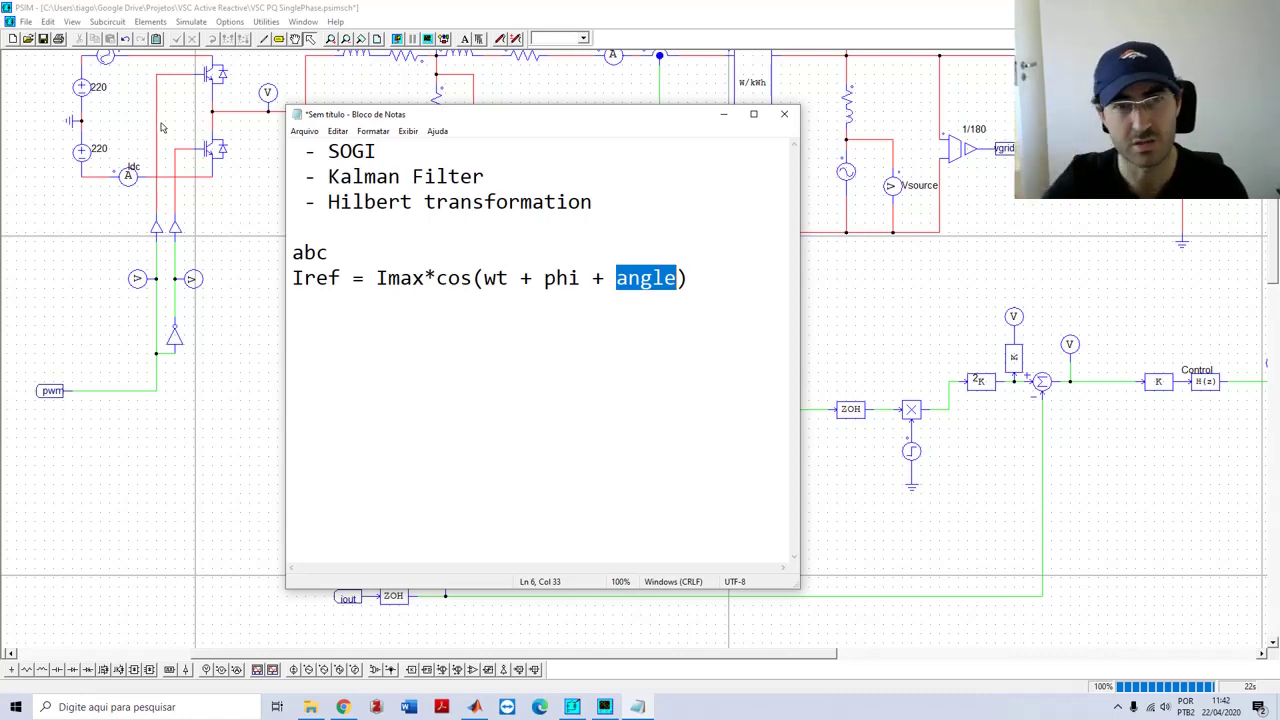
Bring PSIM in front of the notes and scroll to the Current Reference Obtaining section
{"action": "left_click", "coordinate": [916, 311]}
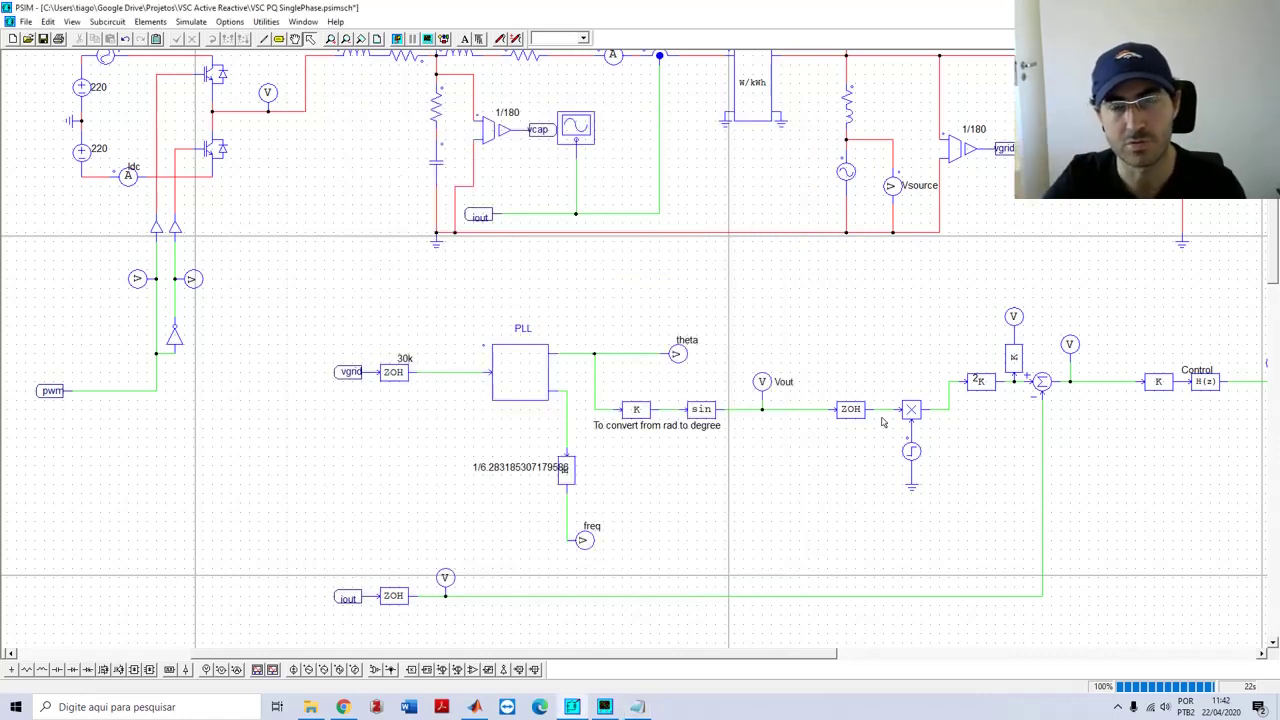
{"action": "scroll", "coordinate": [882, 422], "scroll_direction": "down", "scroll_amount": 6}
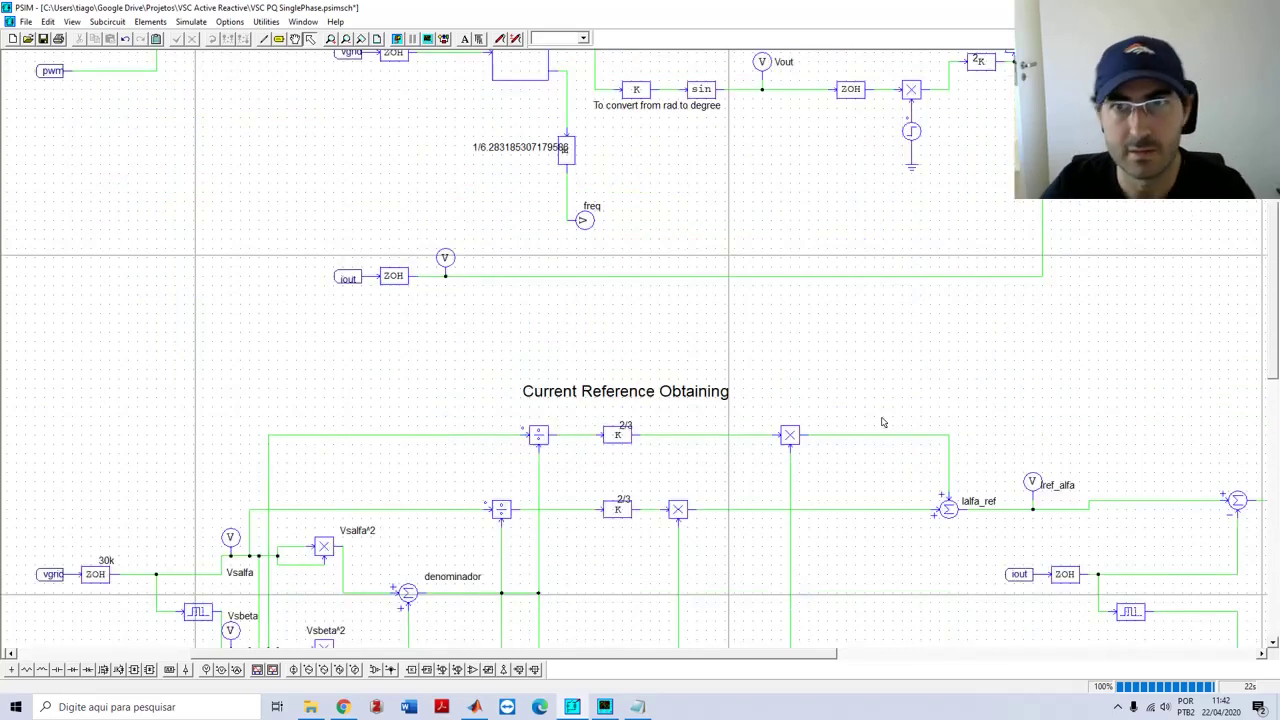
{"action": "scroll", "coordinate": [882, 422], "scroll_direction": "up", "scroll_amount": 3}
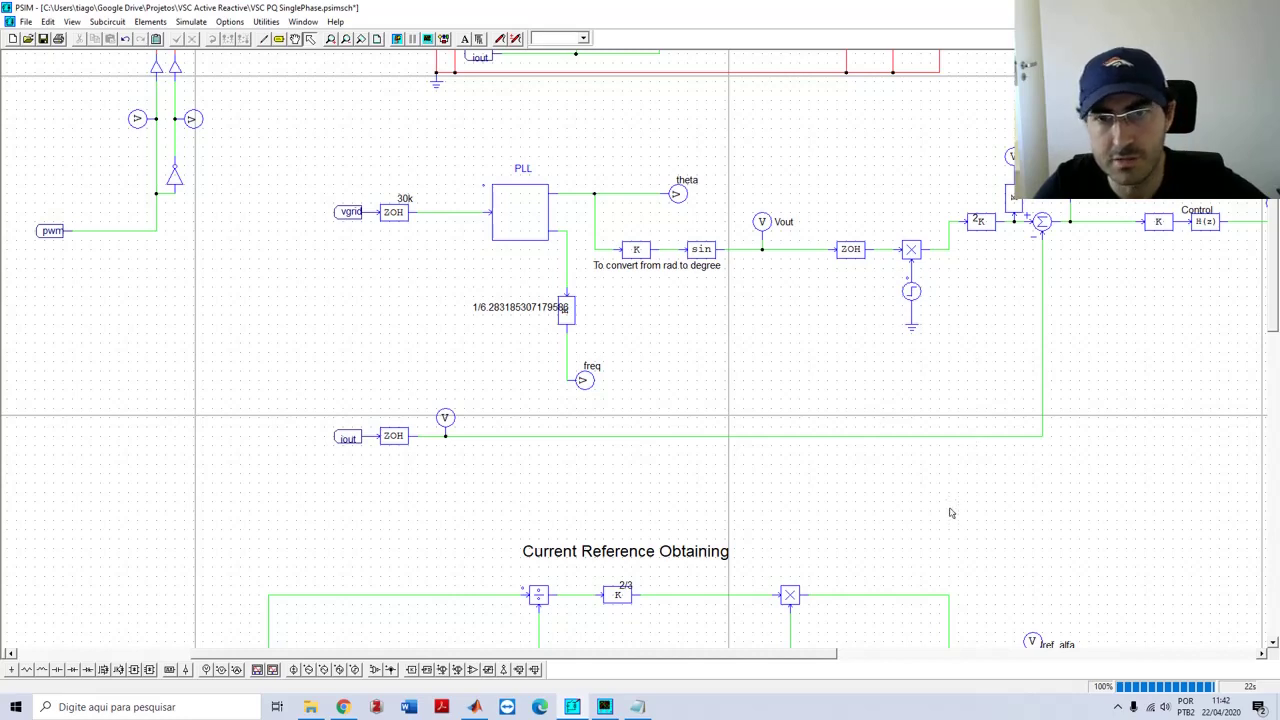
{"action": "scroll", "coordinate": [951, 513], "scroll_direction": "down", "scroll_amount": 3}
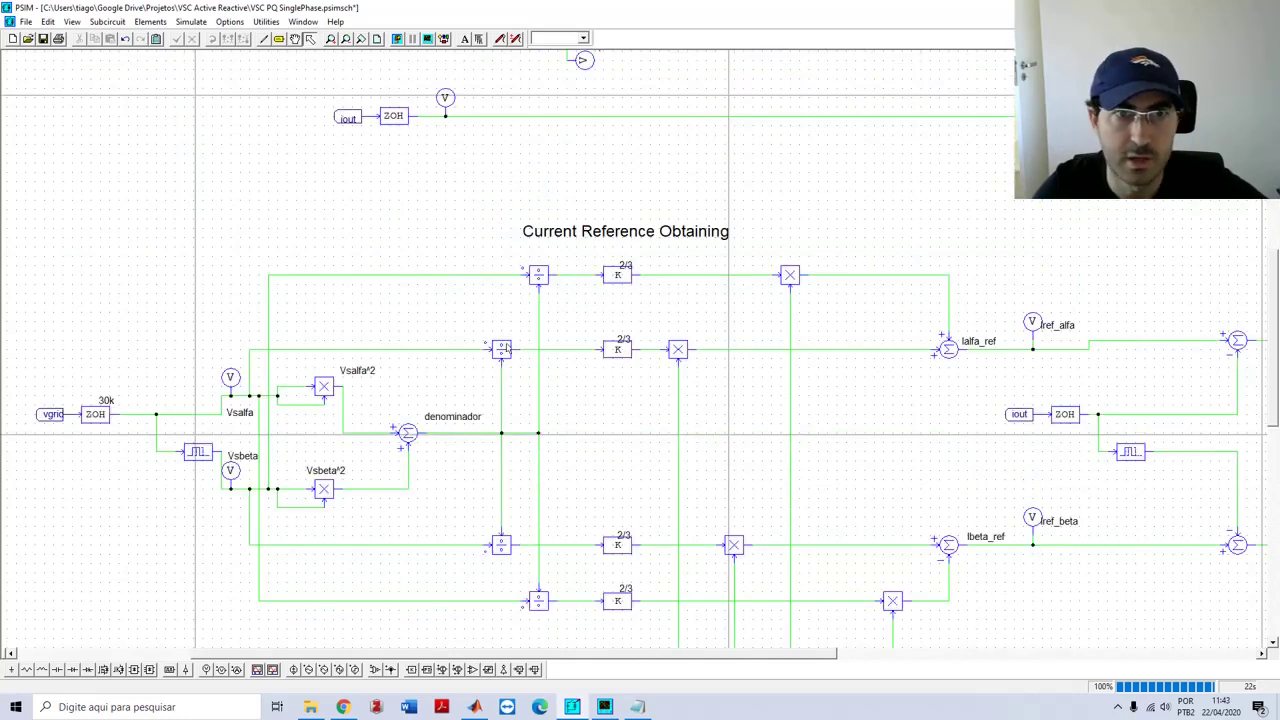
{"action": "left_click_drag", "start_coordinate": [1135, 389], "coordinate": [851, 381]}
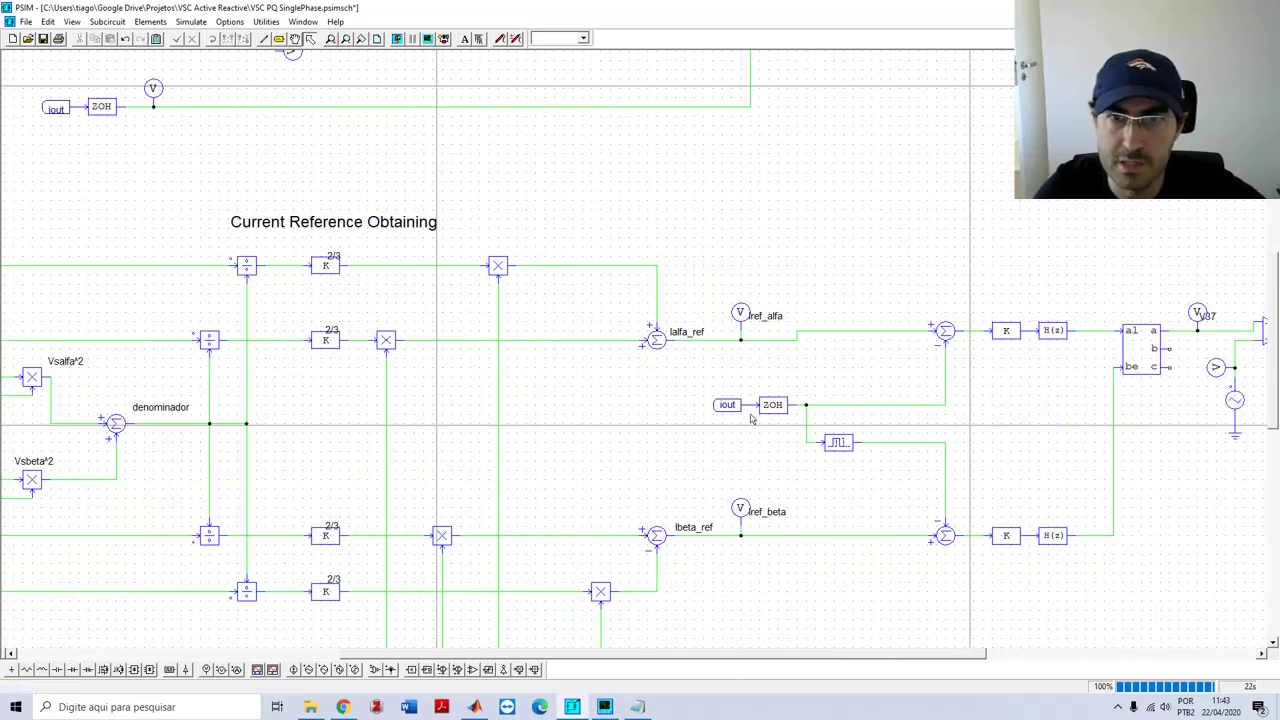
Select the pulse blocks beside the iout ZOH and the vgrid input, glancing at the SOGI paper
{"action": "left_click", "coordinate": [838, 442]}
{"action": "scroll", "coordinate": [548, 386], "scroll_direction": "left", "scroll_amount": 5}
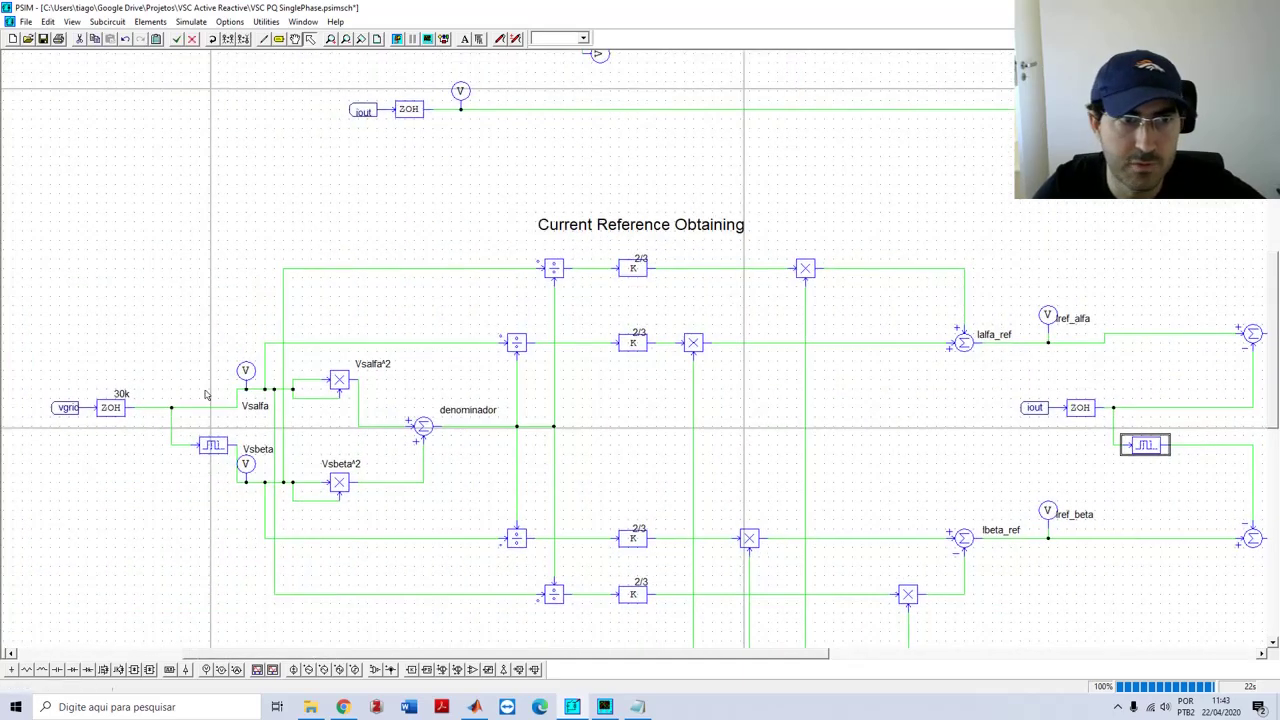
{"action": "left_click", "coordinate": [215, 440]}
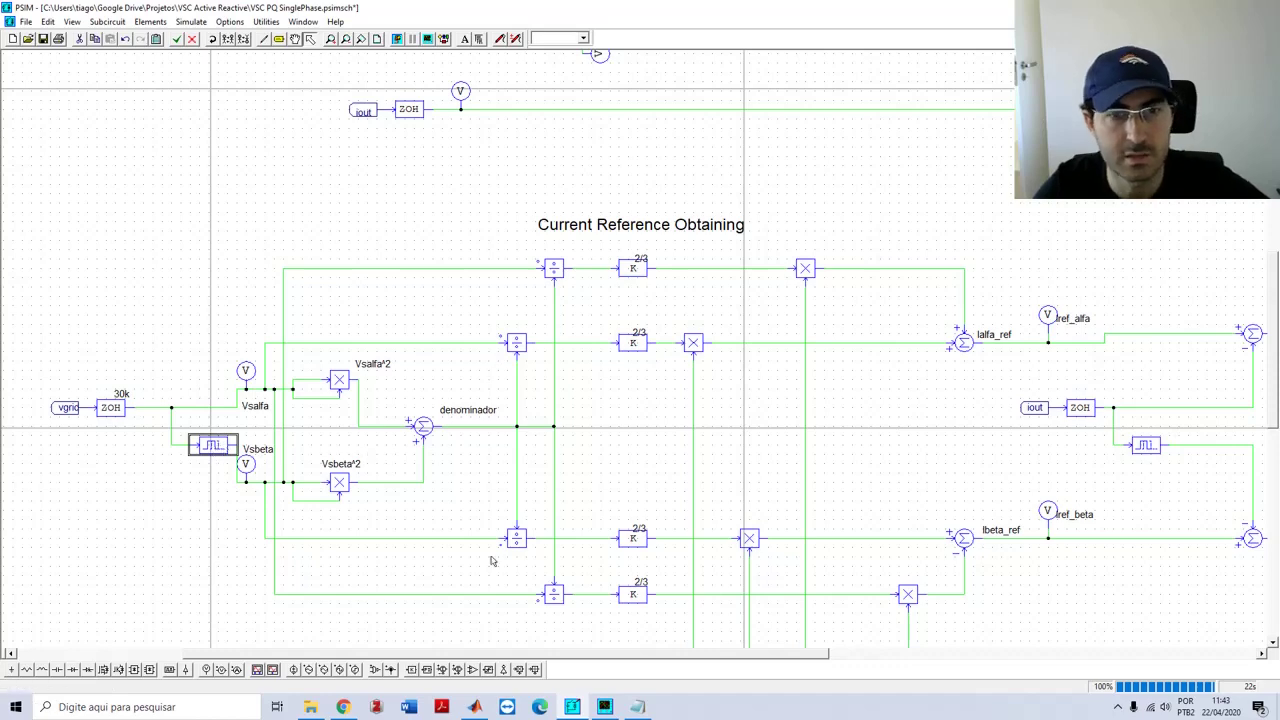
{"action": "left_click", "coordinate": [343, 706]}
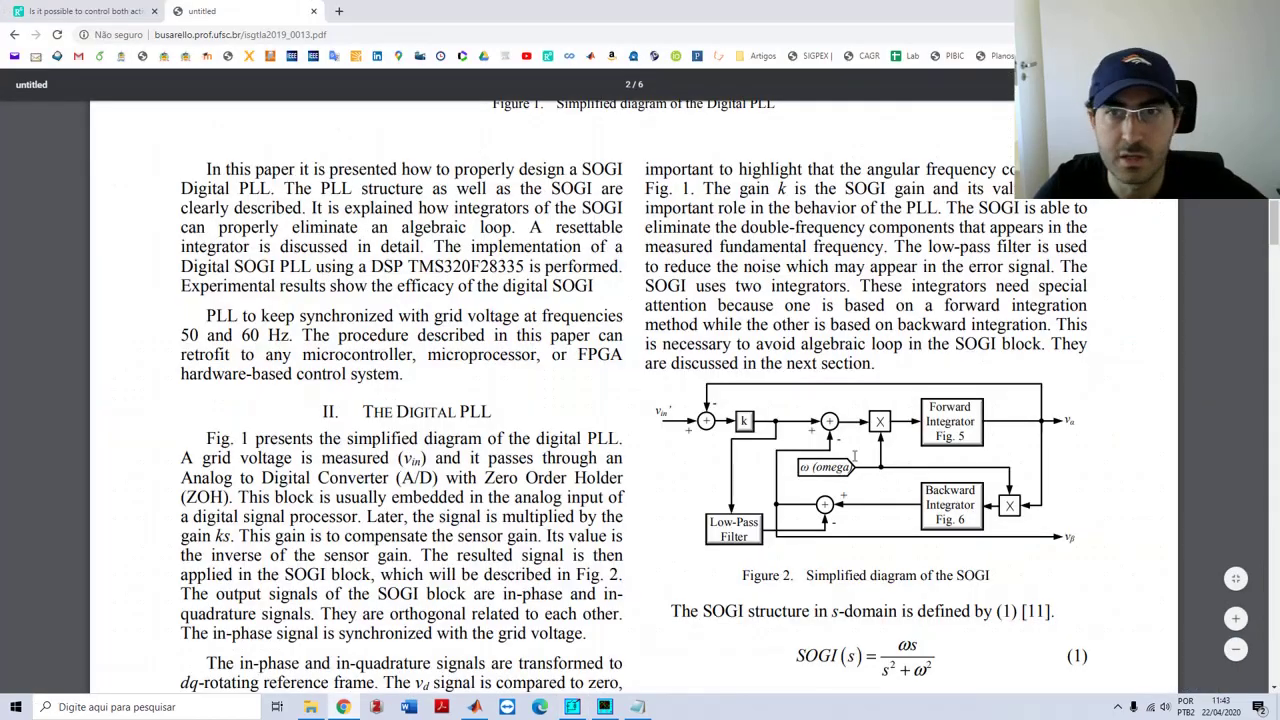
{"action": "left_click", "coordinate": [572, 706]}
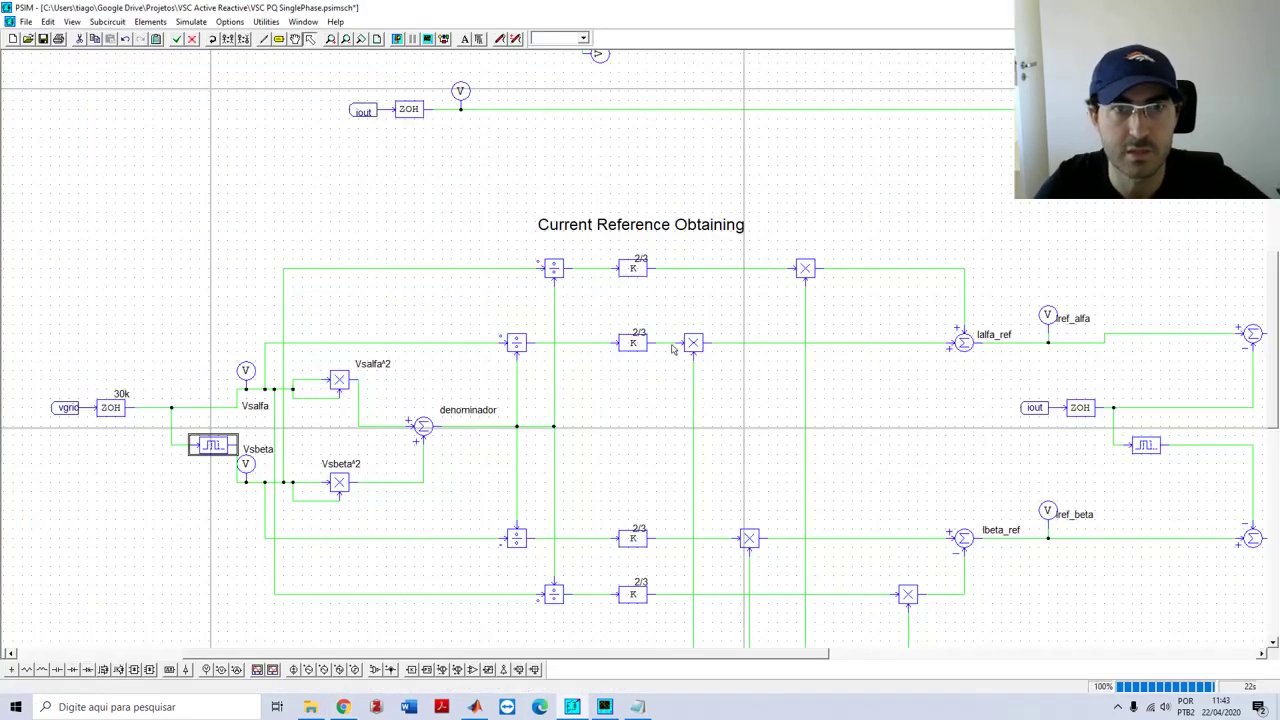
Select the PLL subcircuit and H(z) block, then check the 2K block's gain of 2
{"action": "scroll", "coordinate": [958, 415], "scroll_direction": "up", "scroll_amount": 5}
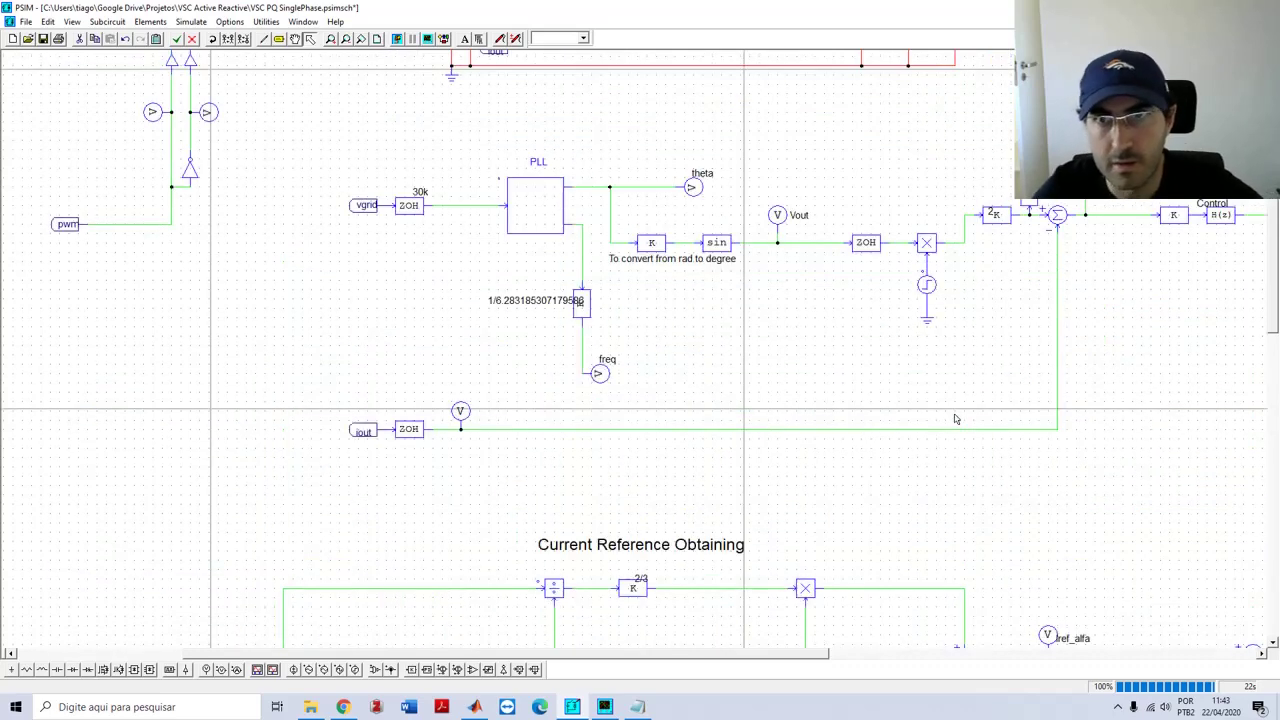
{"action": "left_click", "coordinate": [557, 217]}
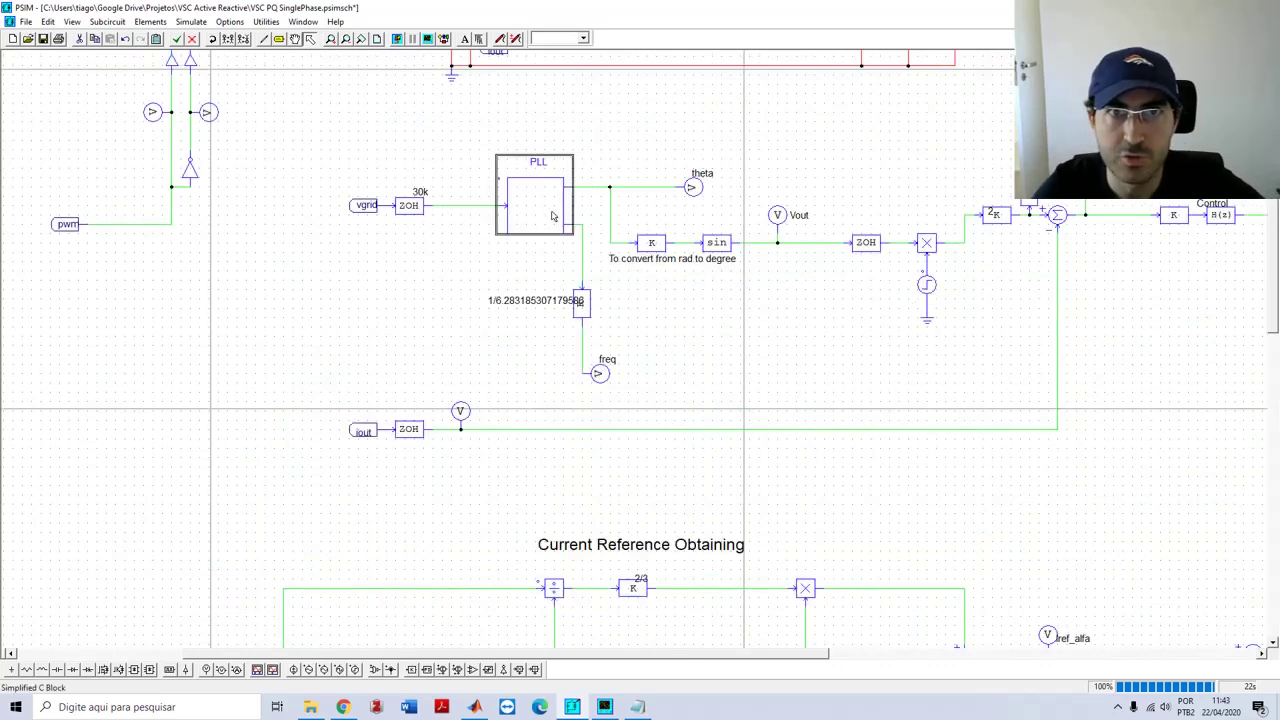
{"action": "left_click", "coordinate": [1220, 215]}
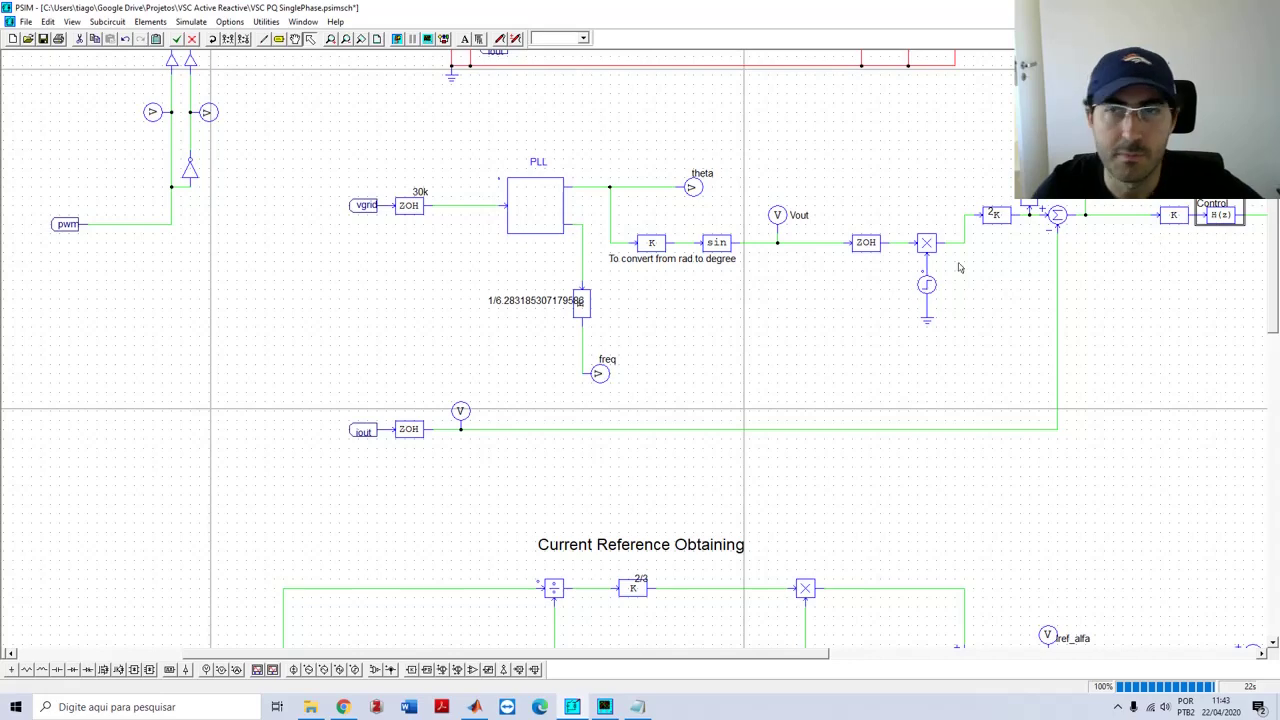
{"action": "double_click", "coordinate": [993, 214]}
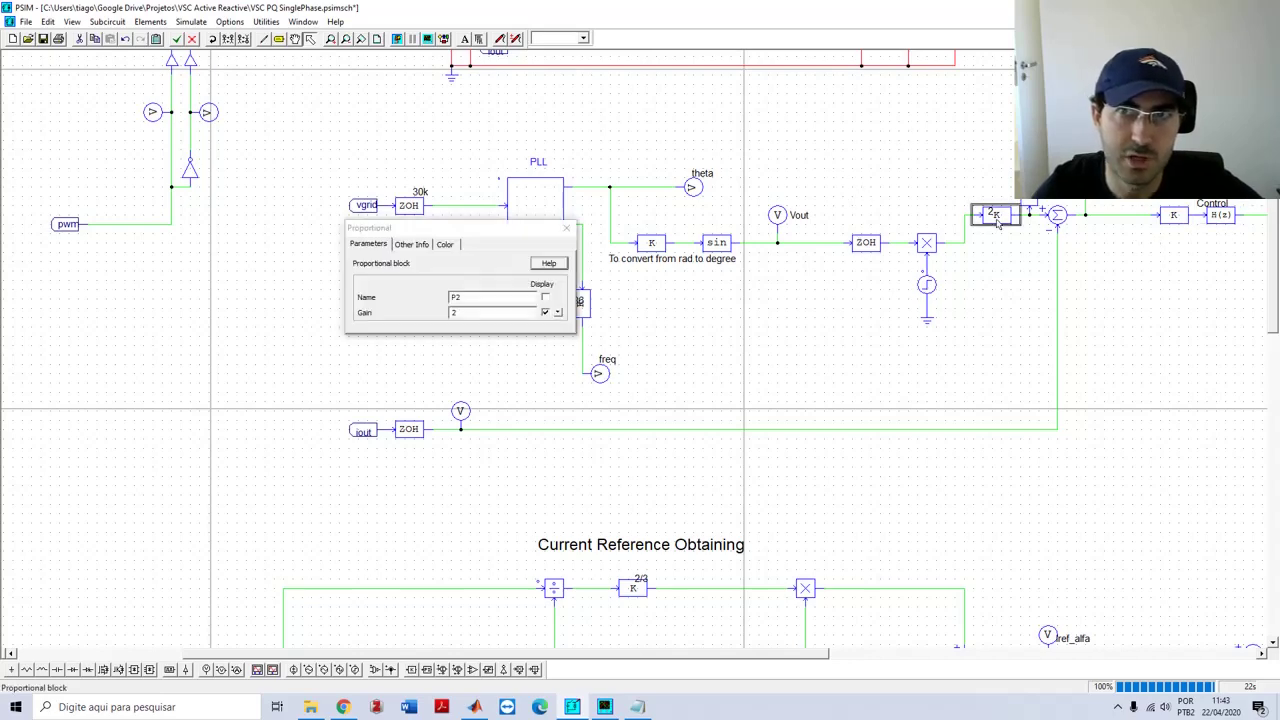
{"action": "left_click", "coordinate": [566, 229]}
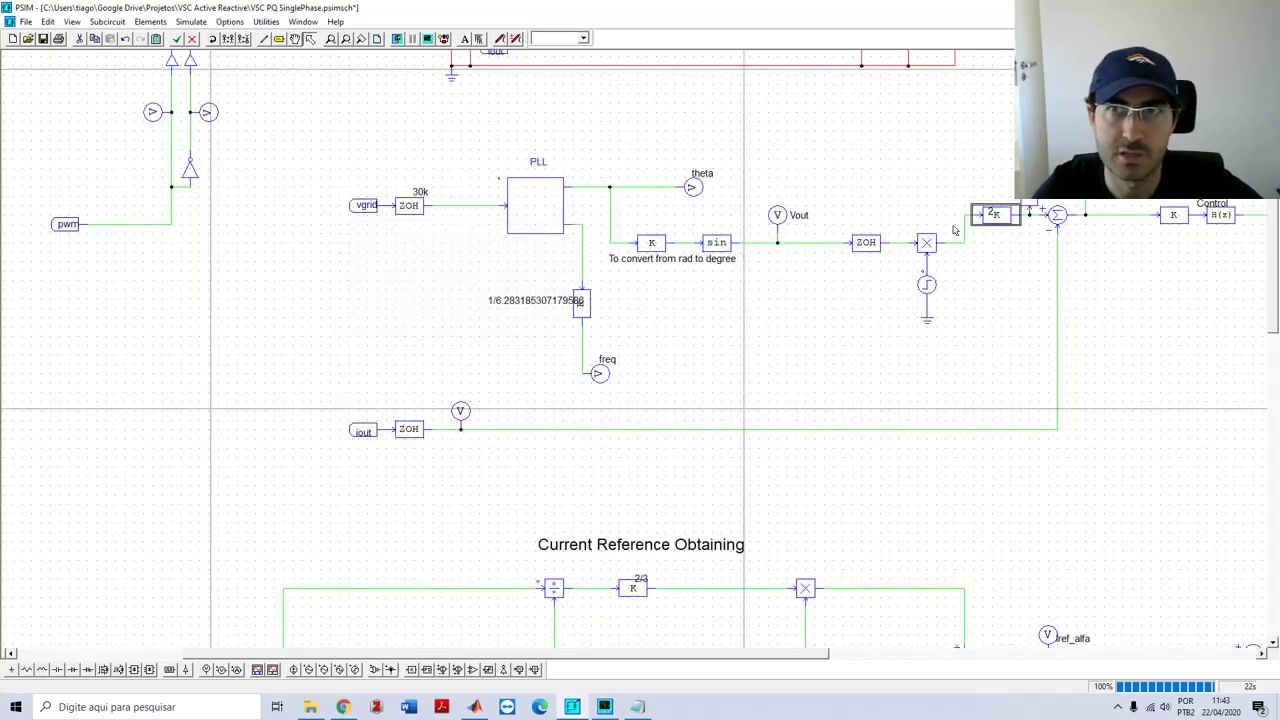
Scroll through the current-reference section, highlight 'phi + angle' in the Iref note, then show Simview
{"action": "scroll", "coordinate": [204, 511], "scroll_direction": "down", "scroll_amount": 5}
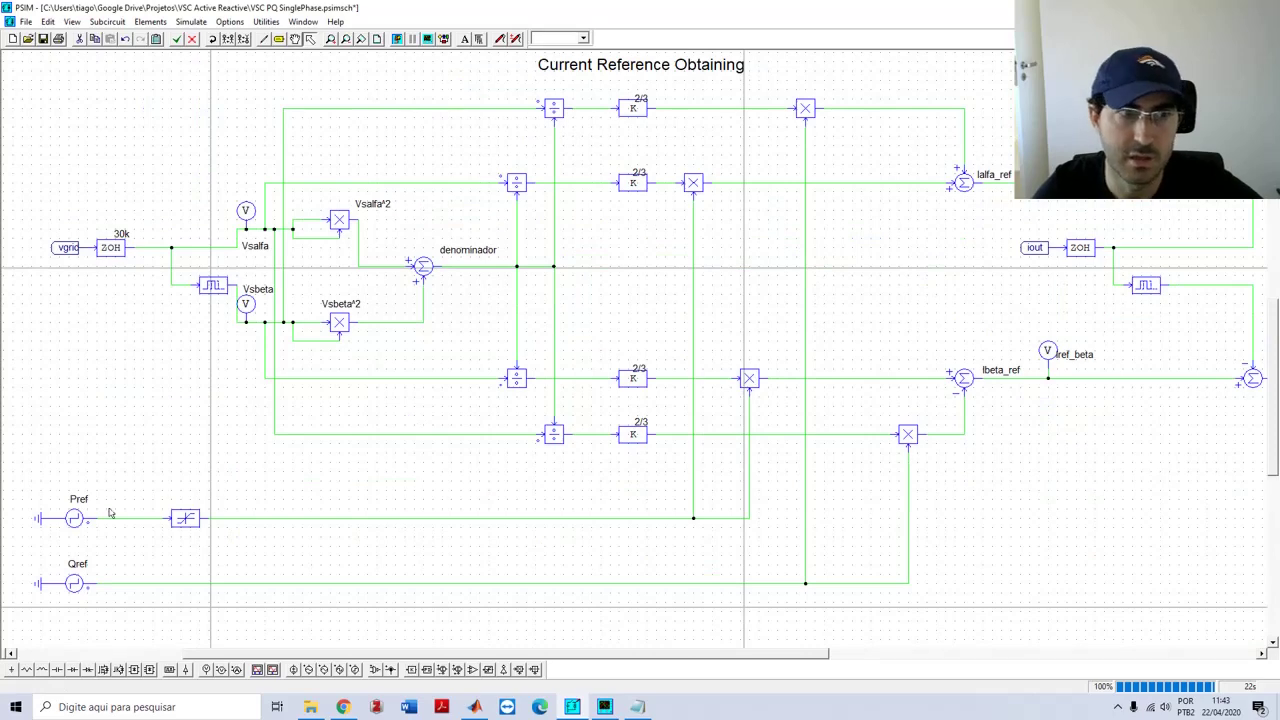
{"action": "scroll", "coordinate": [685, 402], "scroll_direction": "up", "scroll_amount": 5}
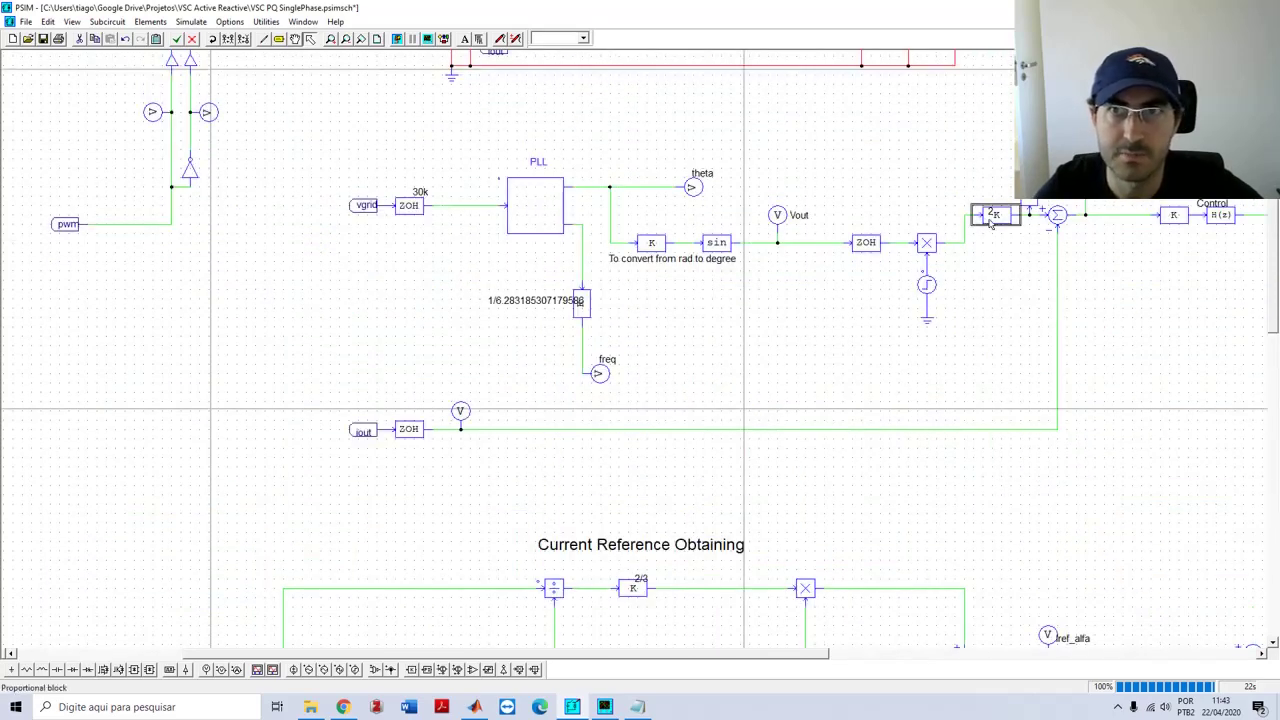
{"action": "scroll", "coordinate": [871, 309], "scroll_direction": "down", "scroll_amount": 3}
{"action": "scroll", "coordinate": [96, 583], "scroll_direction": "down", "scroll_amount": 2}
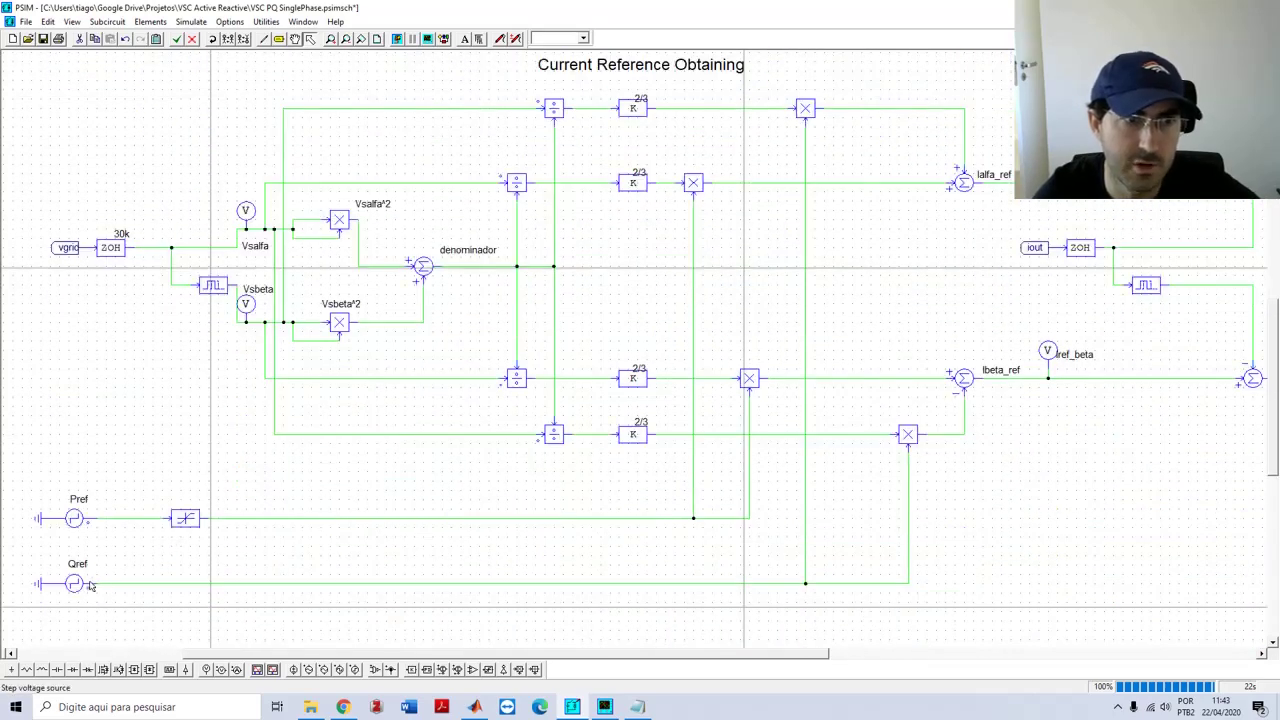
{"action": "scroll", "coordinate": [96, 583], "scroll_direction": "up", "scroll_amount": 2}
{"action": "left_click", "coordinate": [638, 707]}
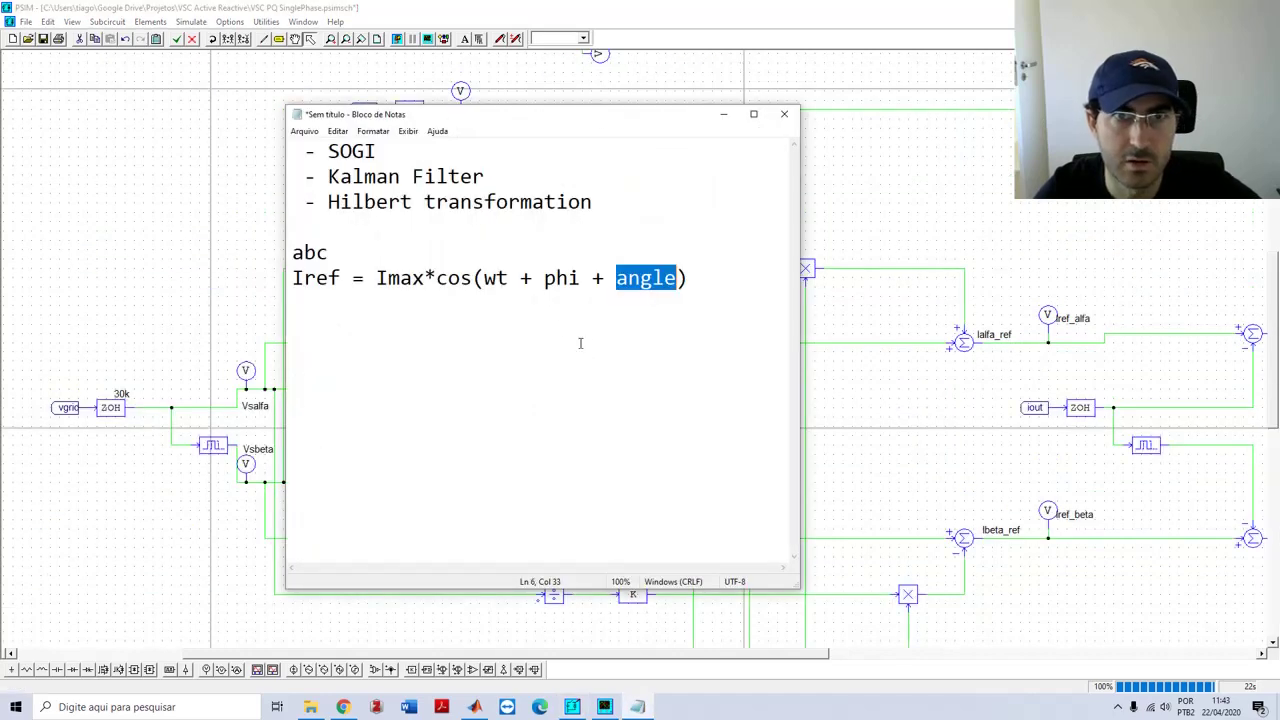
{"action": "left_click_drag", "start_coordinate": [545, 280], "coordinate": [684, 280]}
{"action": "left_click", "coordinate": [815, 224]}
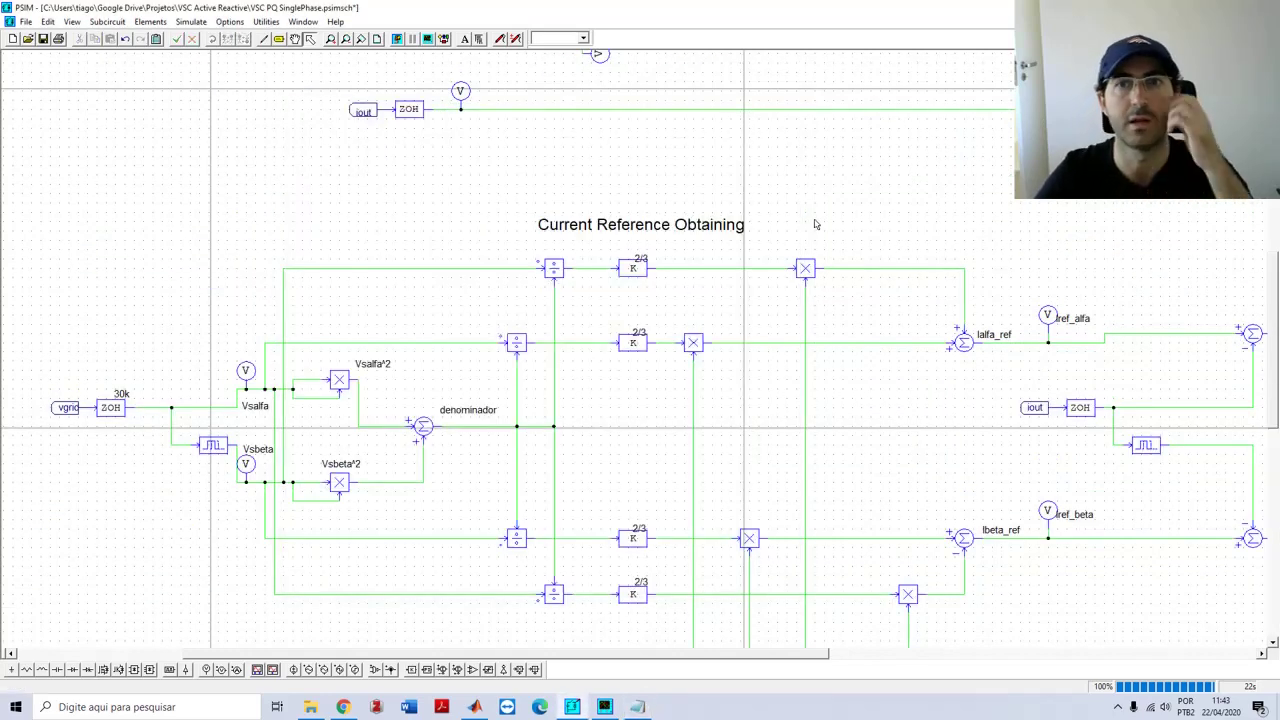
{"action": "left_click", "coordinate": [615, 710]}
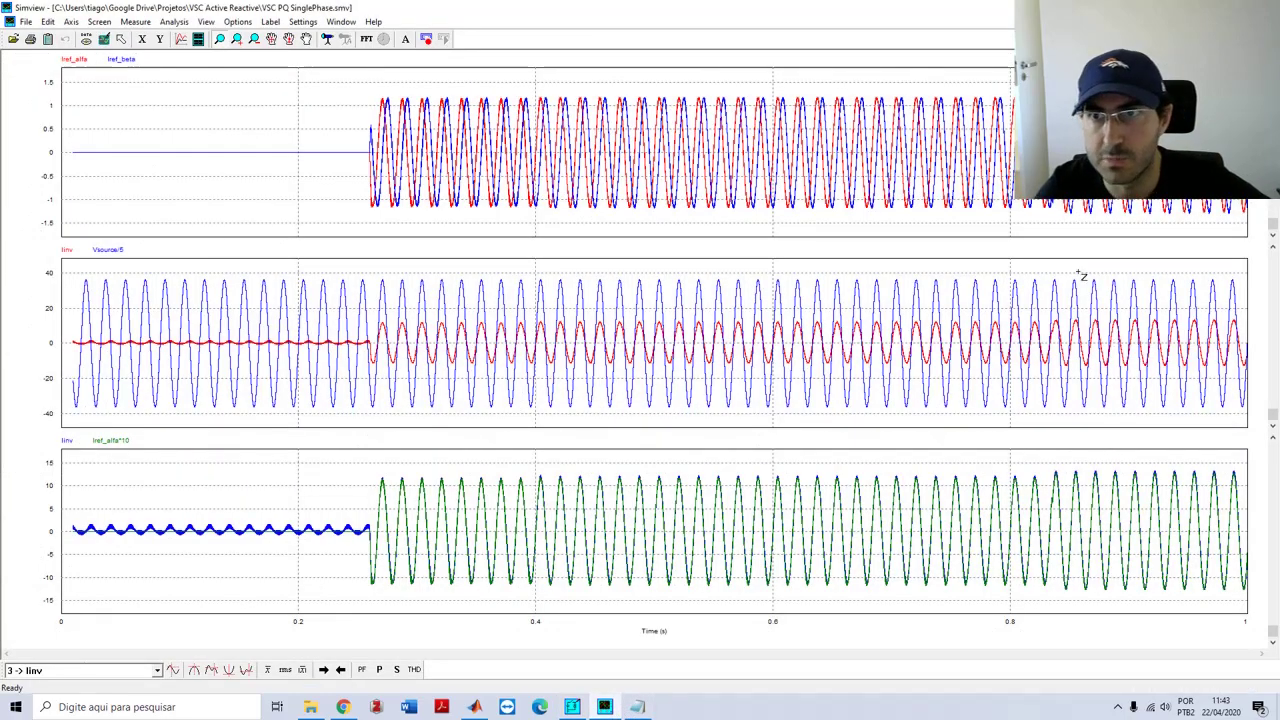
Zoom Simview plots to 0.73–0.97 s and open the ResearchGate active/reactive power question
{"action": "left_click_drag", "start_coordinate": [924, 260], "coordinate": [1212, 424]}
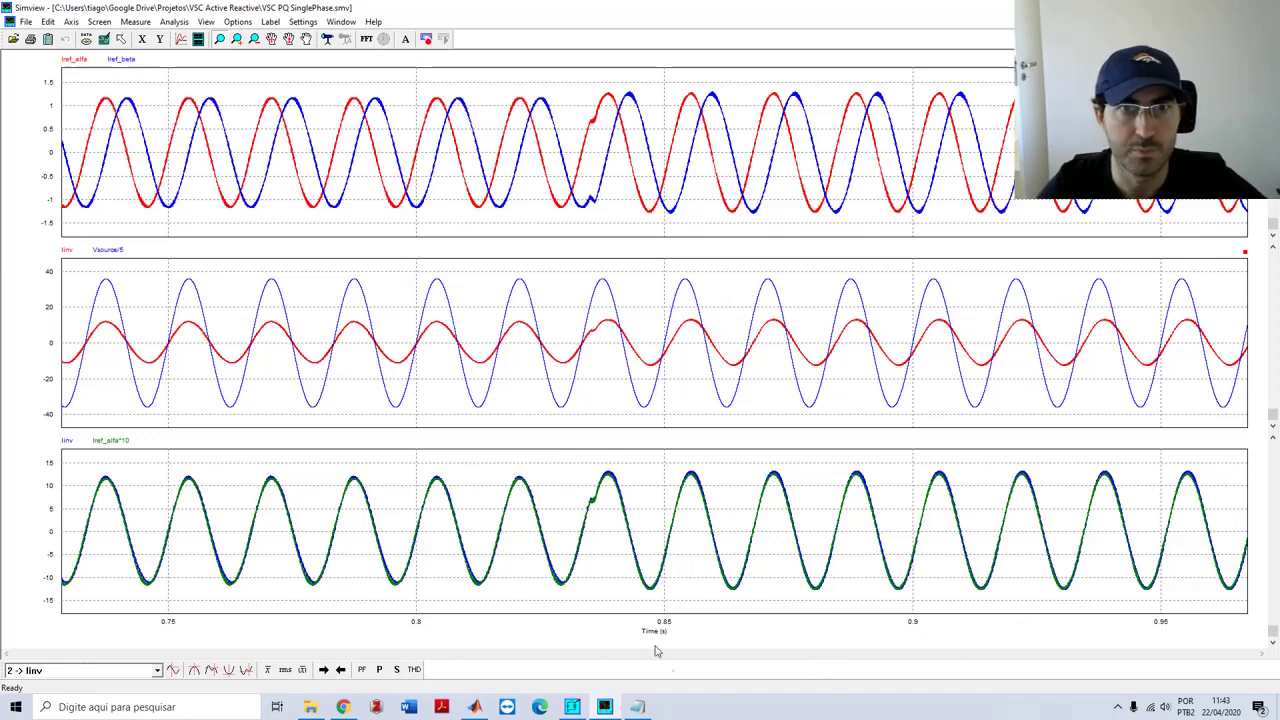
{"action": "left_click", "coordinate": [343, 706]}
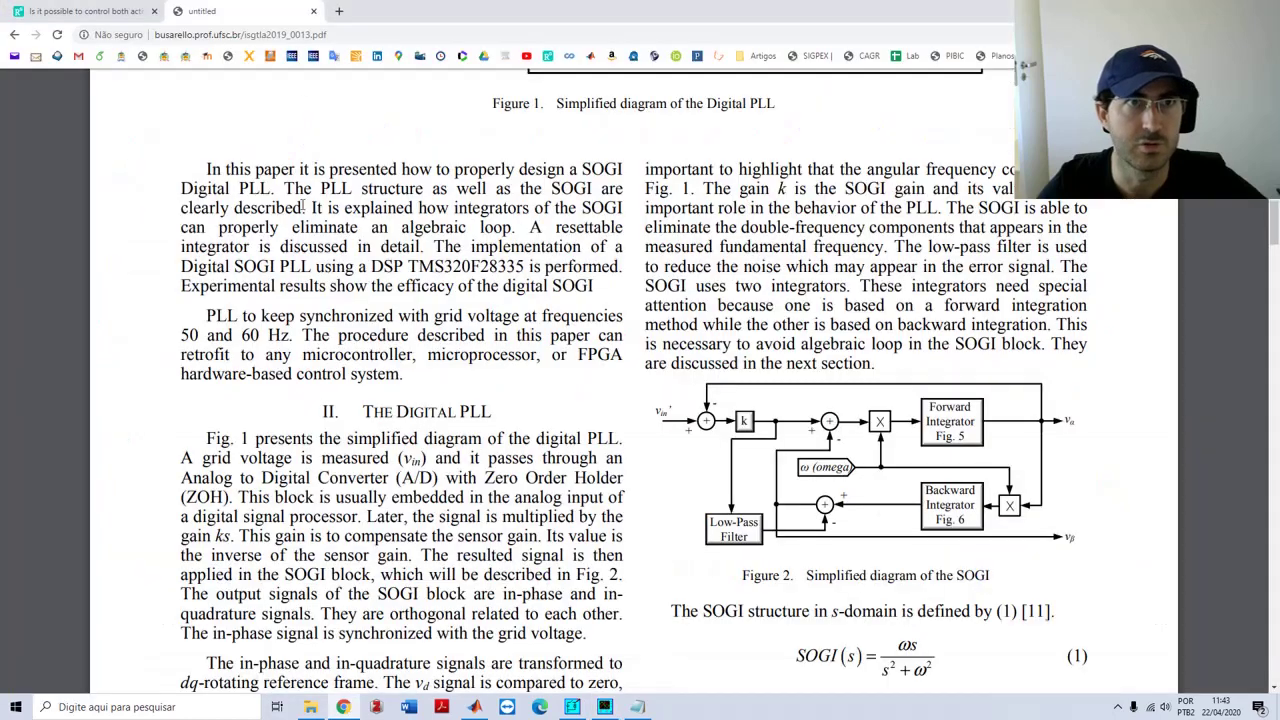
{"action": "left_click", "coordinate": [75, 10]}
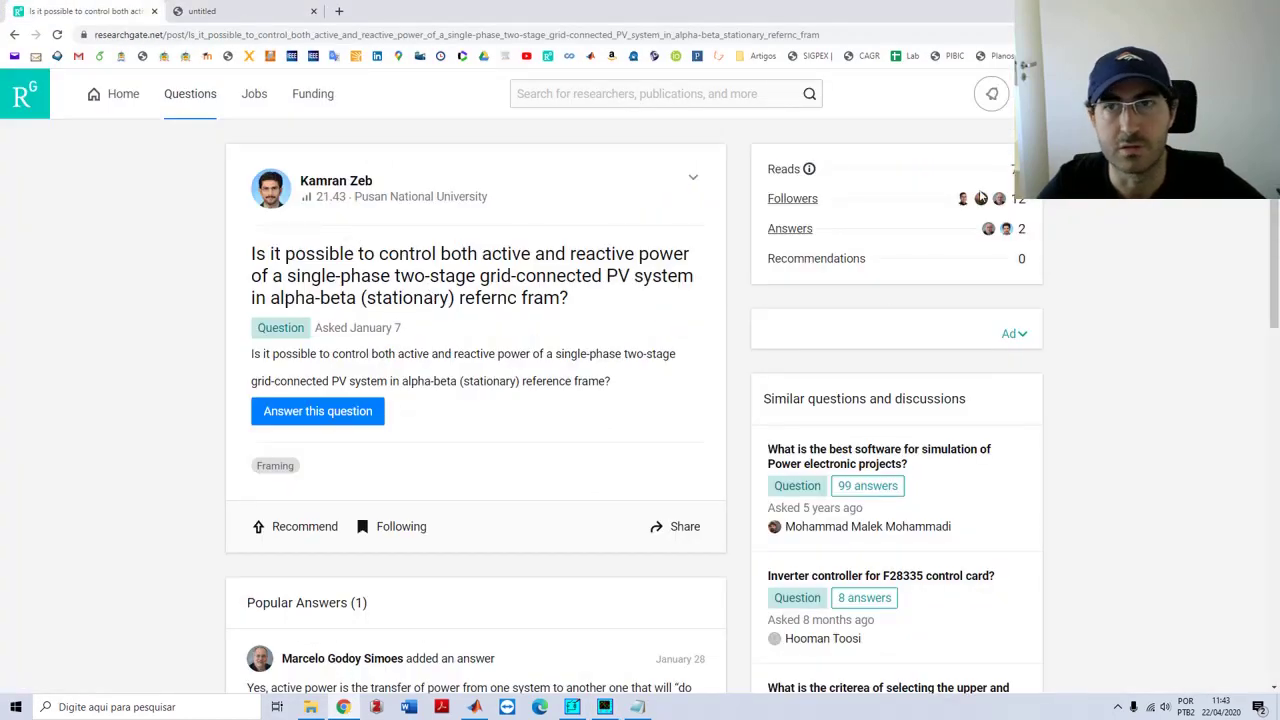
{"action": "left_click", "coordinate": [1117, 707]}
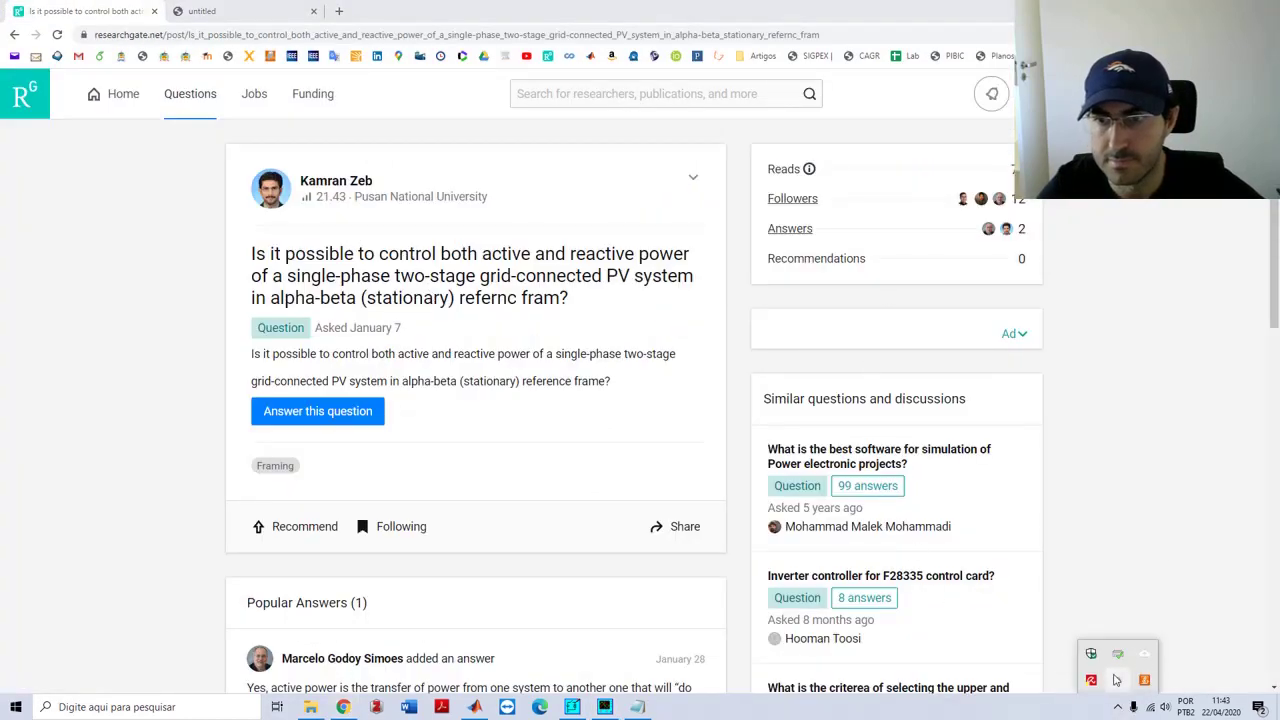